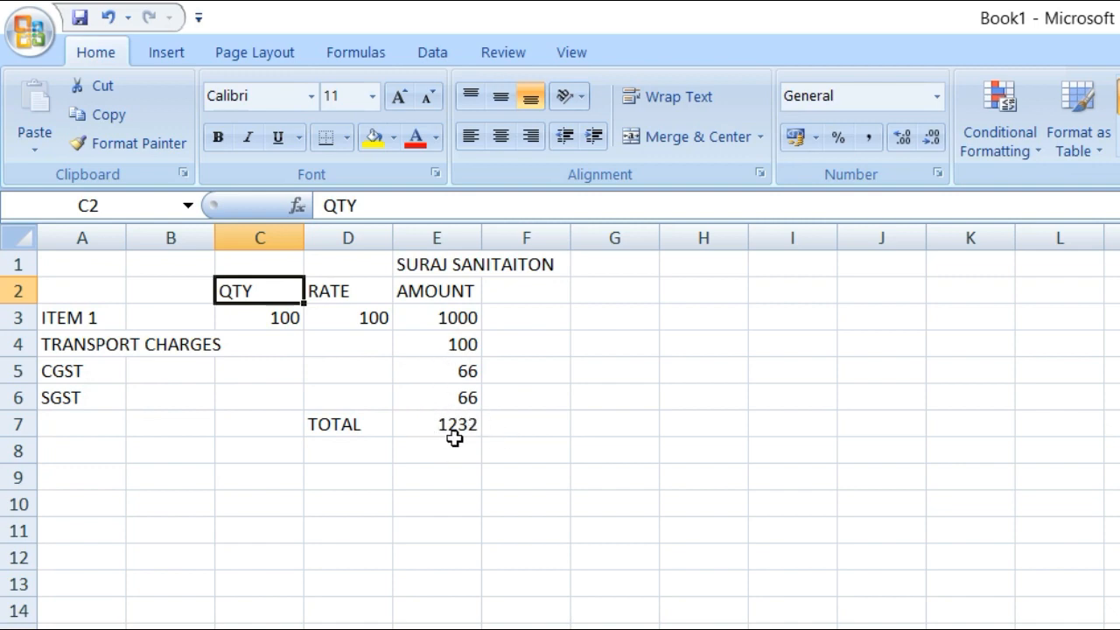
Examine the sample purchase bill, comparing the ITEM 1 row with the TRANSPORT CHARGES row.
drag(79, 318, 447, 318)
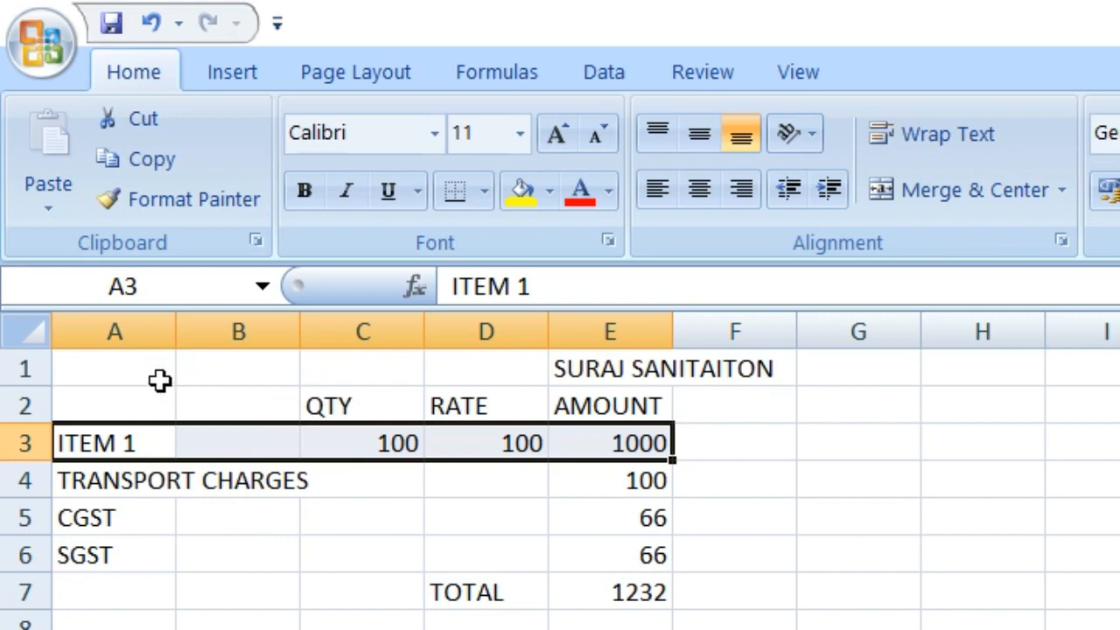
drag(132, 373, 724, 606)
click(726, 629)
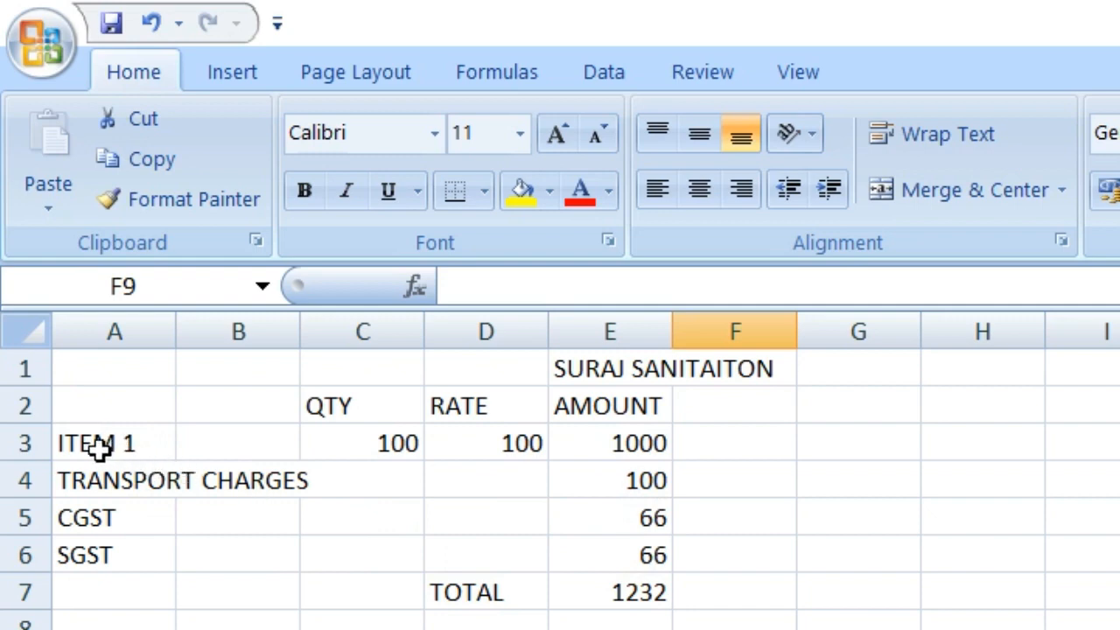
drag(105, 445, 574, 450)
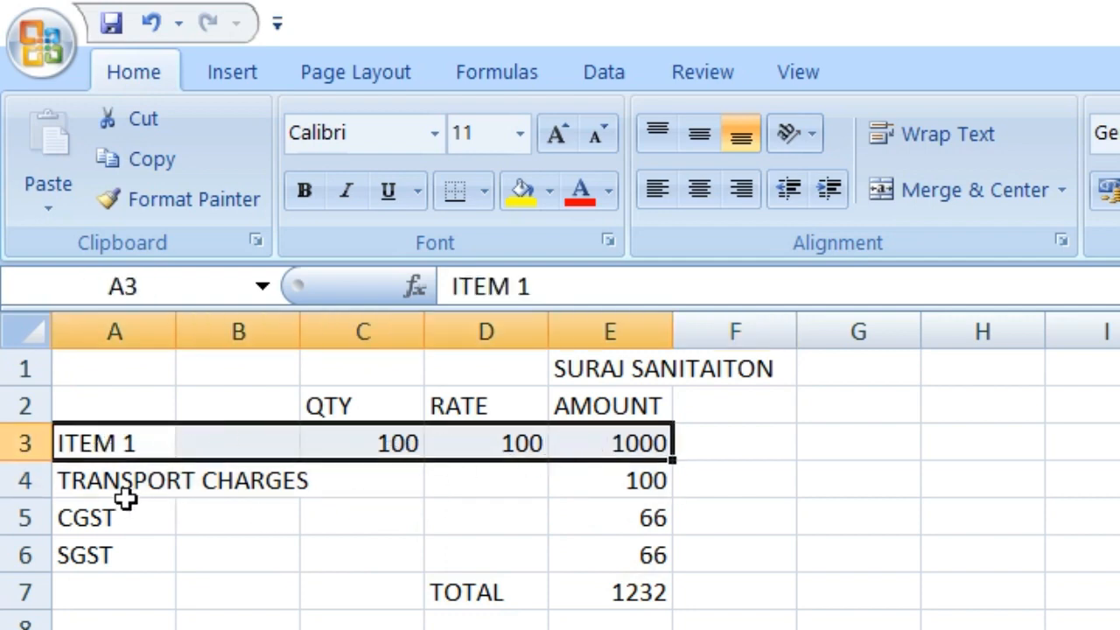
drag(127, 488, 623, 480)
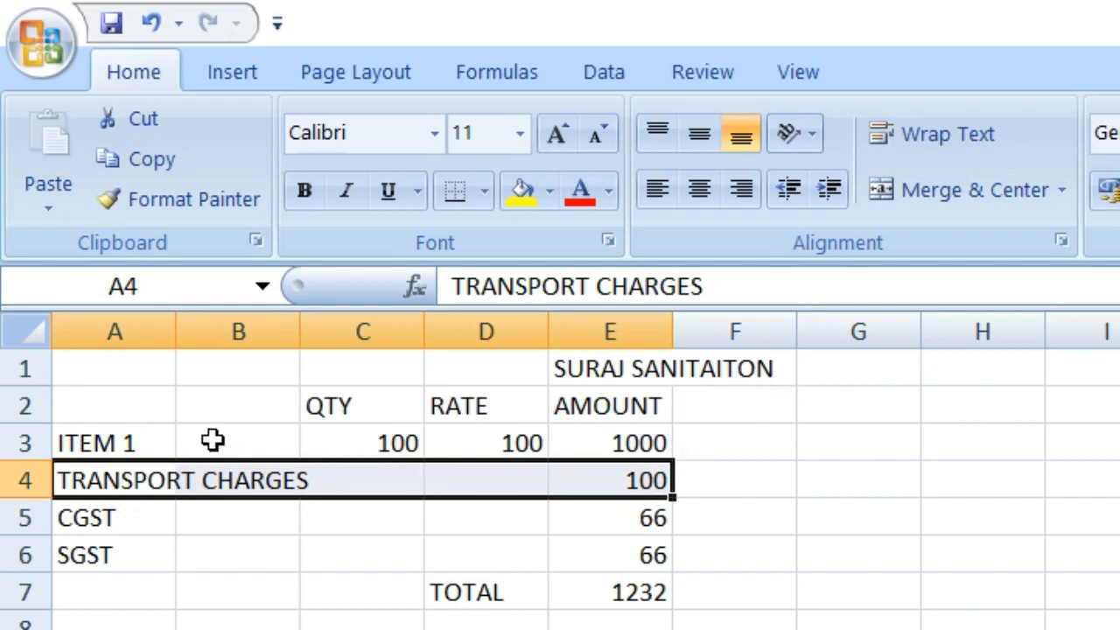
drag(139, 443, 604, 445)
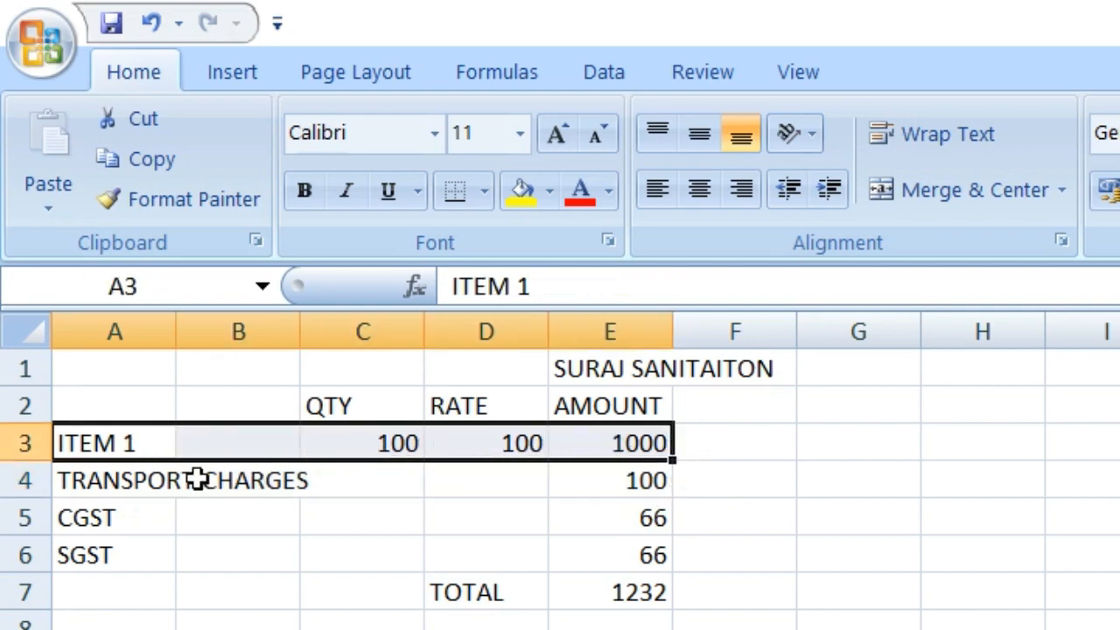
drag(149, 494, 608, 498)
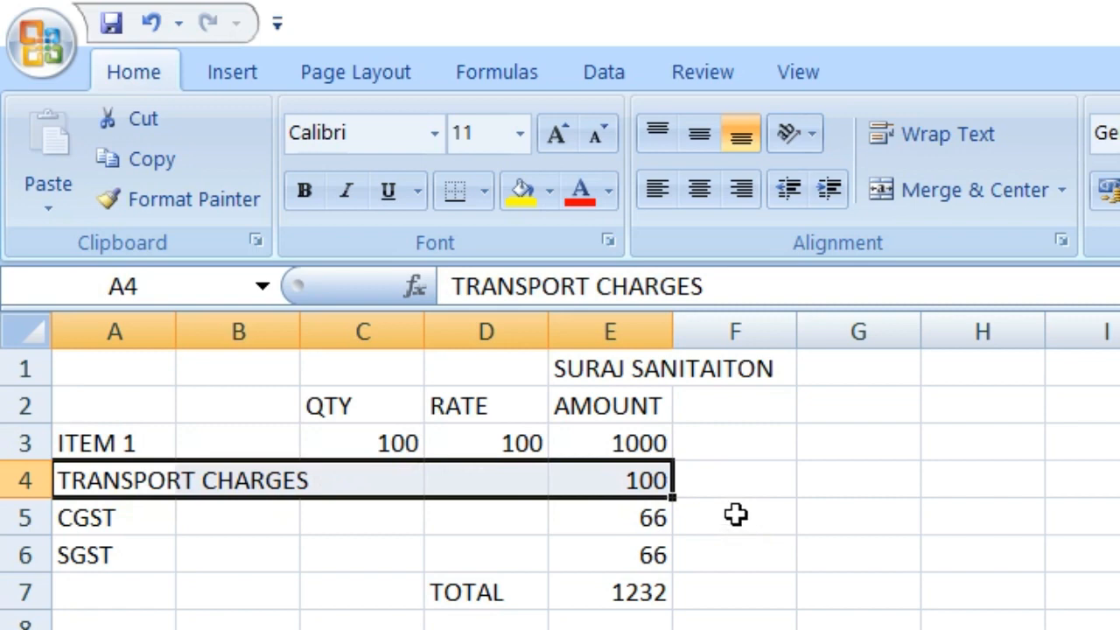
drag(98, 444, 600, 448)
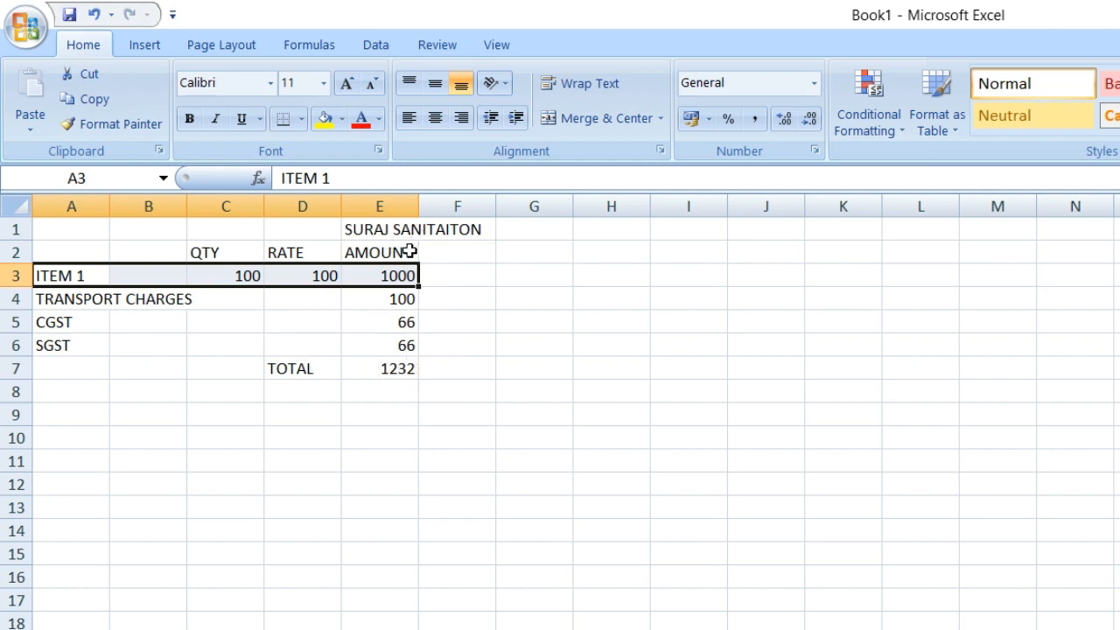
drag(79, 297, 364, 298)
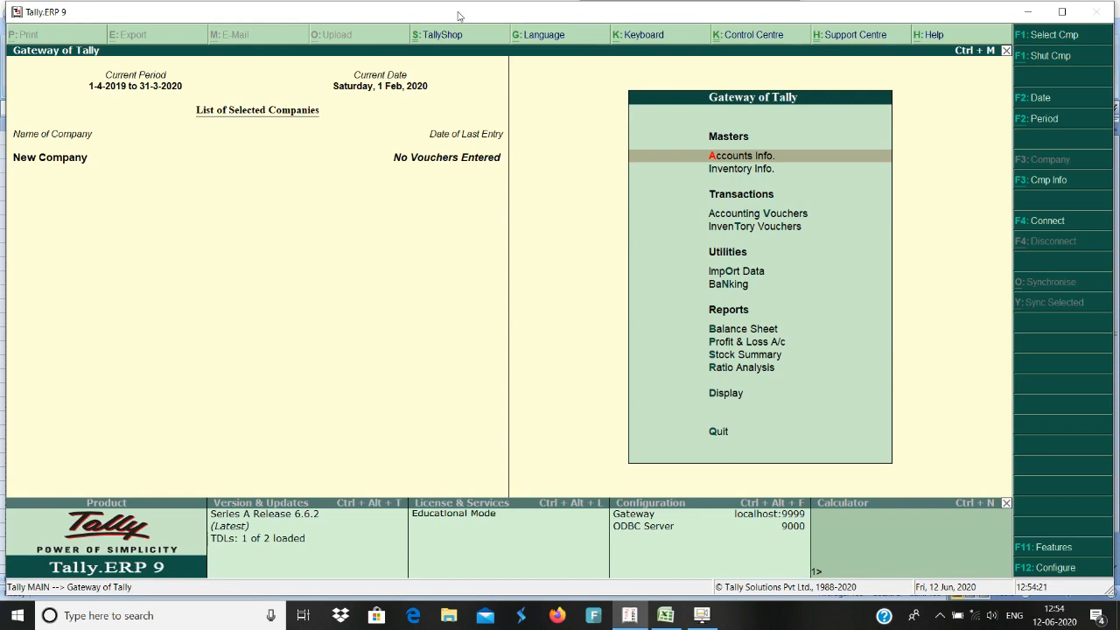
Set "Track additional costs of purchases" to Yes in the company's Inventory Features.
click(1056, 551)
key(Down)
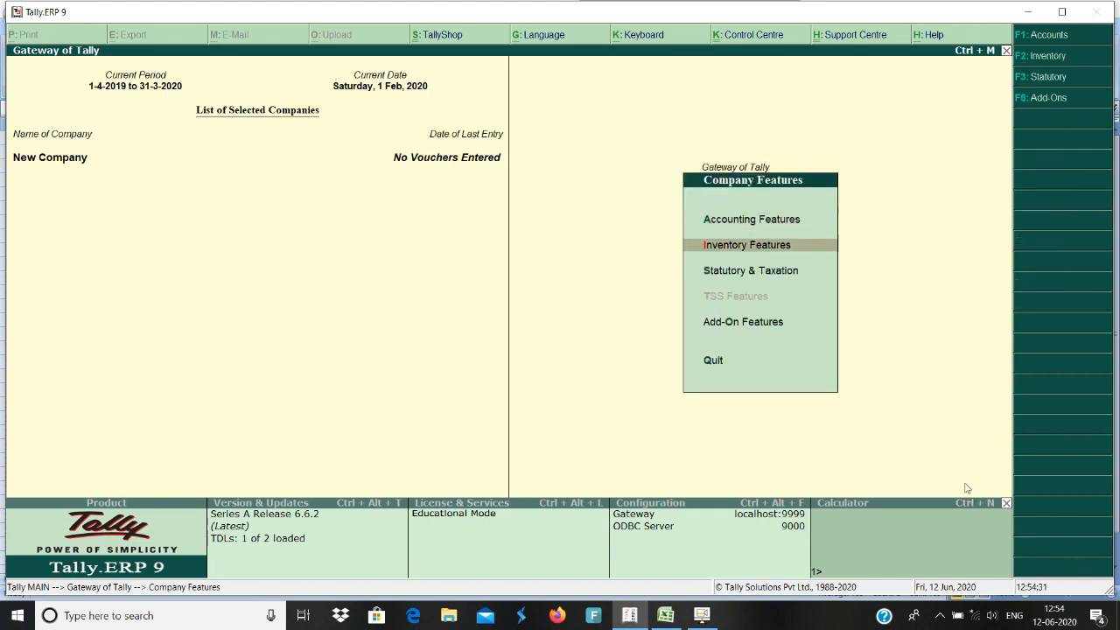
key(Return)
key(Down)
key(Down)
key(Down)
key(Down)
key(Down)
key(Down)
key(Down)
key(Down)
key(Down)
key(Down)
key(Down)
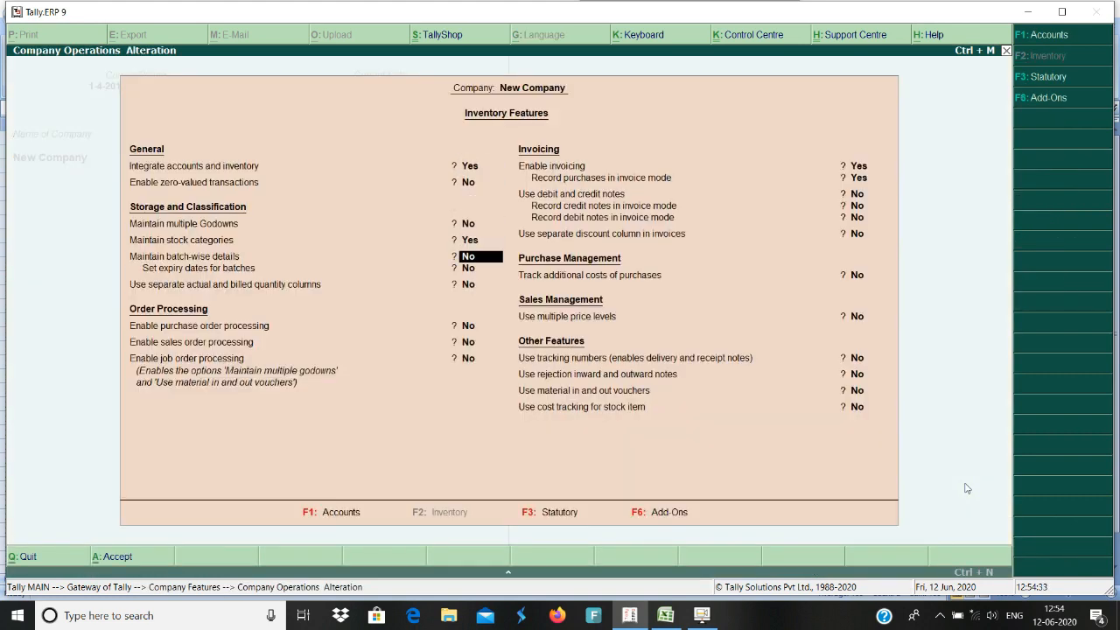
key(Down)
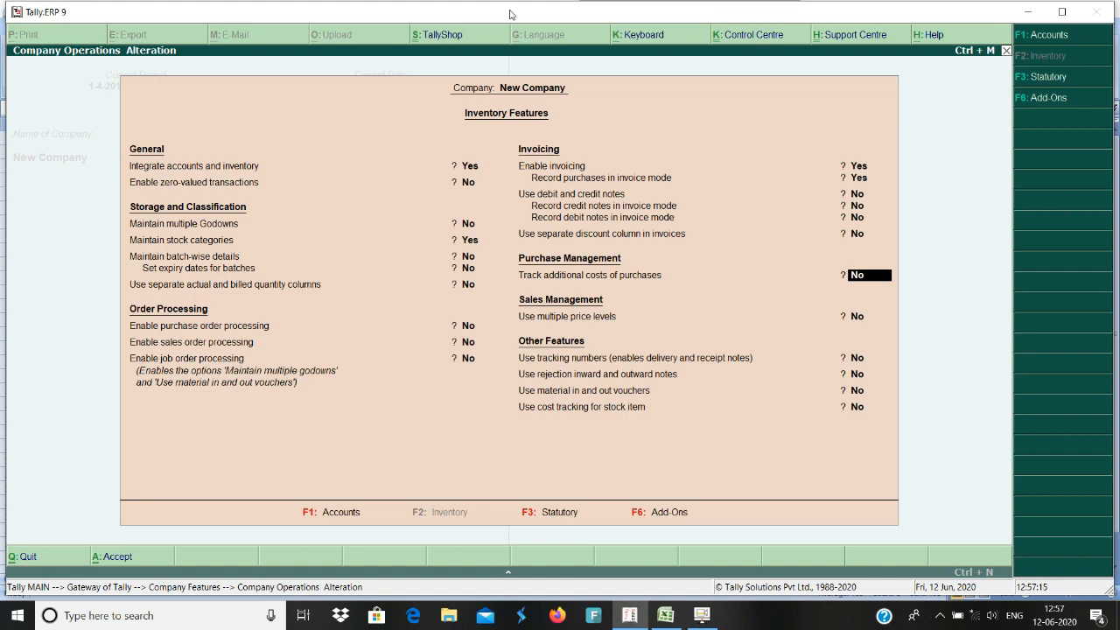
text(y)
key(Return)
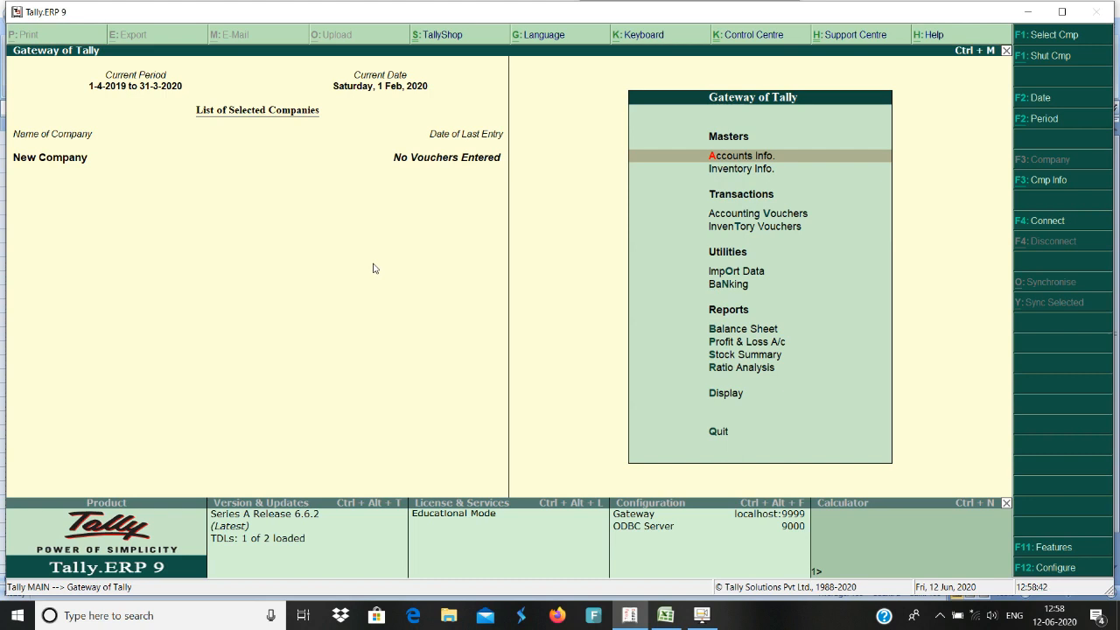
Open the existing Purchase Accounts group for alteration.
key(Return)
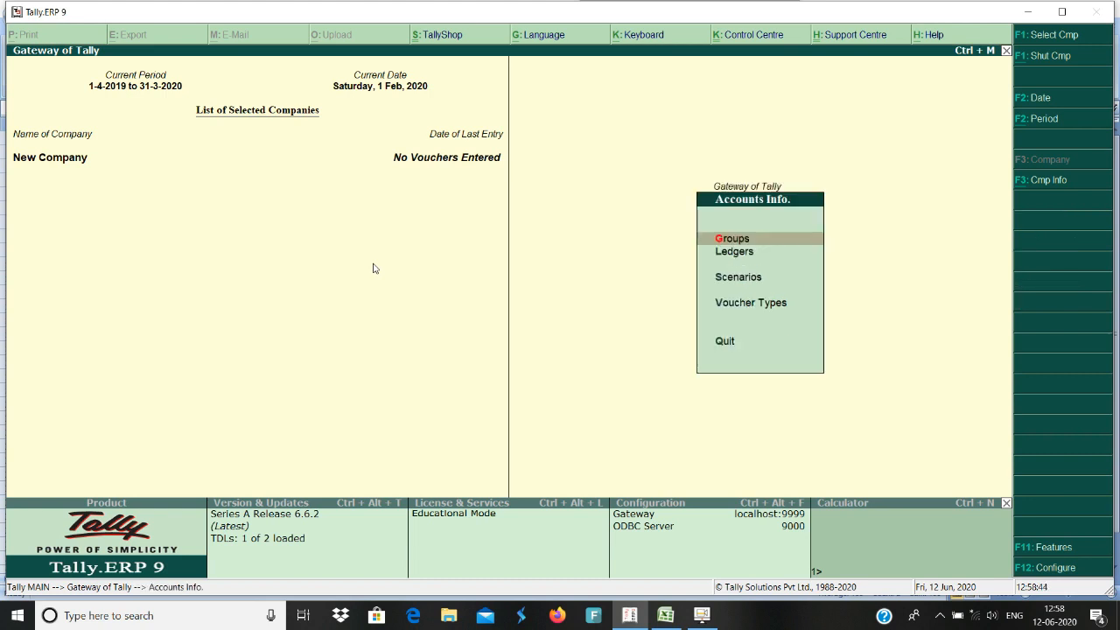
key(Return)
key(Down)
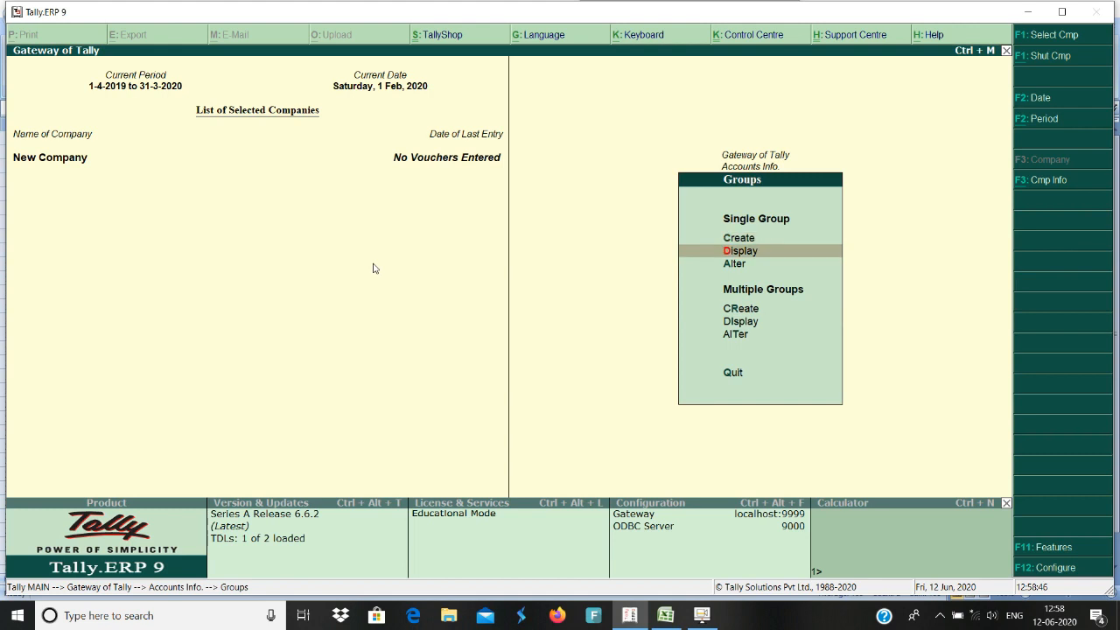
key(Down)
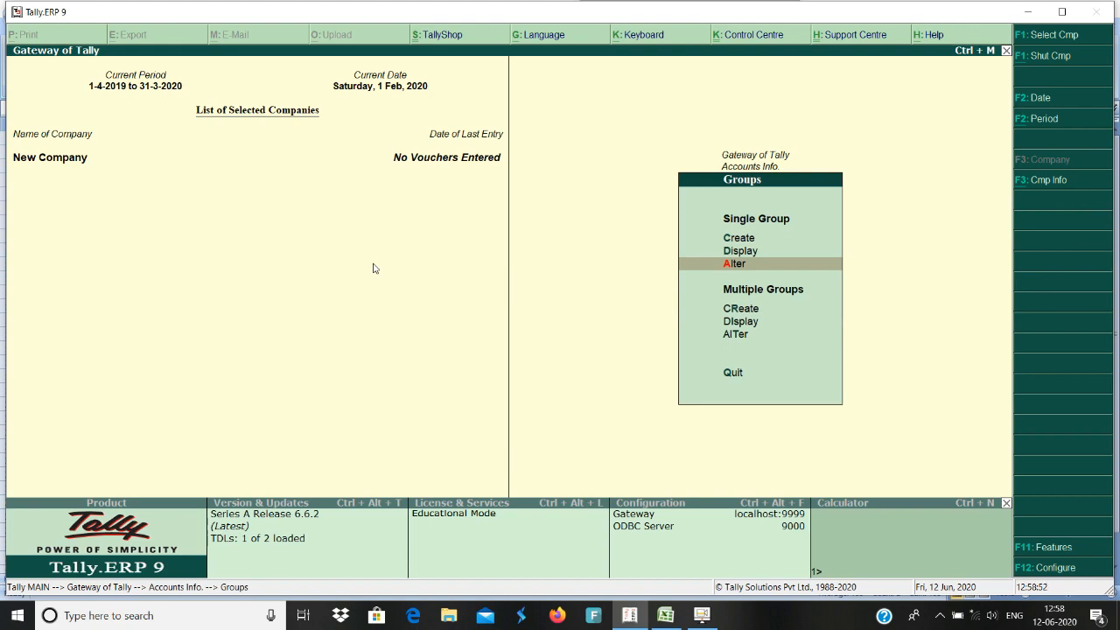
key(Return)
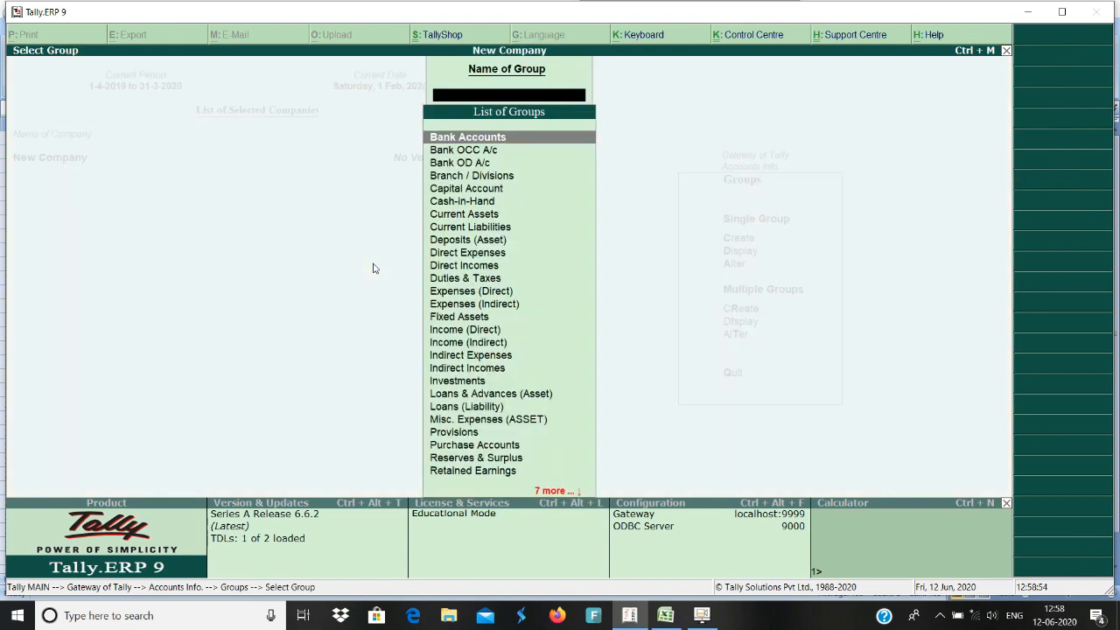
text(PU)
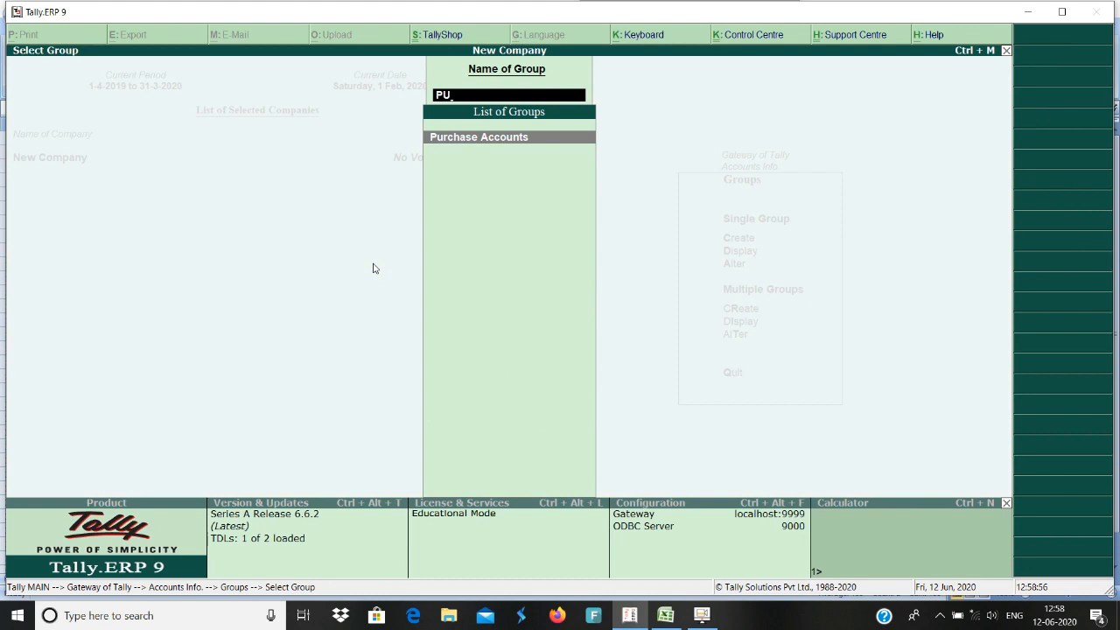
key(Return)
Review the allocation methods offered for the Purchase Accounts group in purchase invoices, and leave the group without saving.
key(Return)
key(Return)
key(Return)
key(Return)
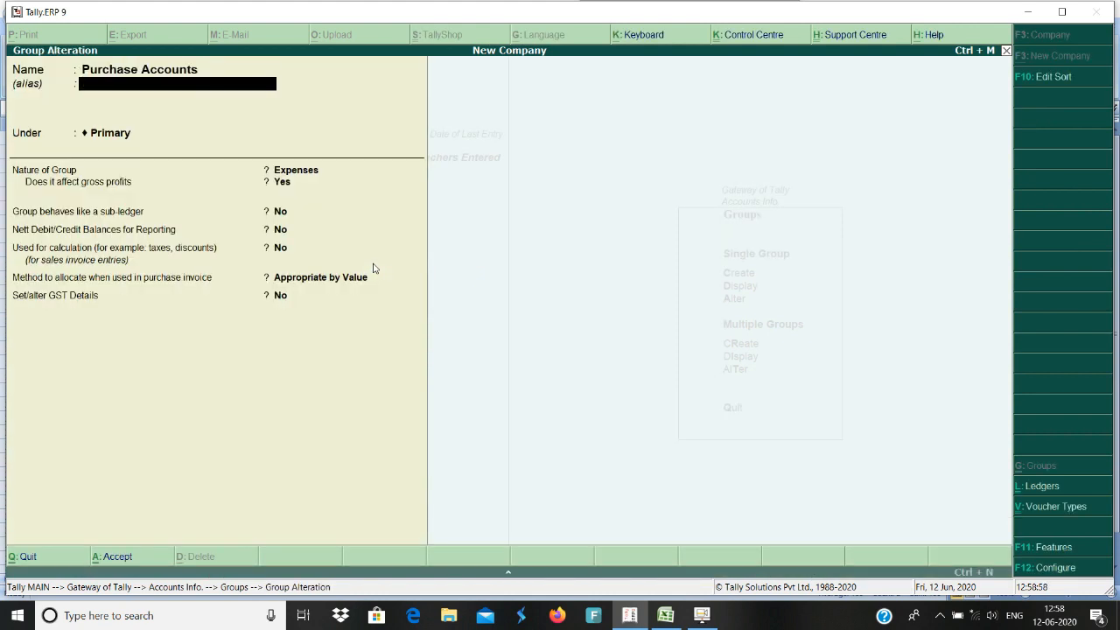
key(Return)
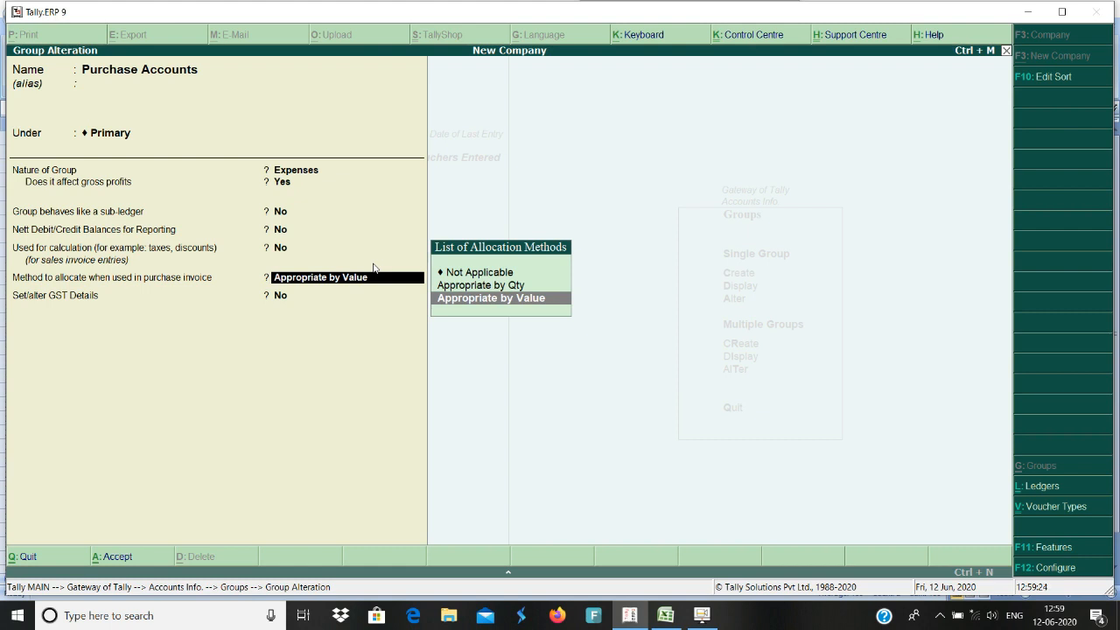
key(Up)
key(Up)
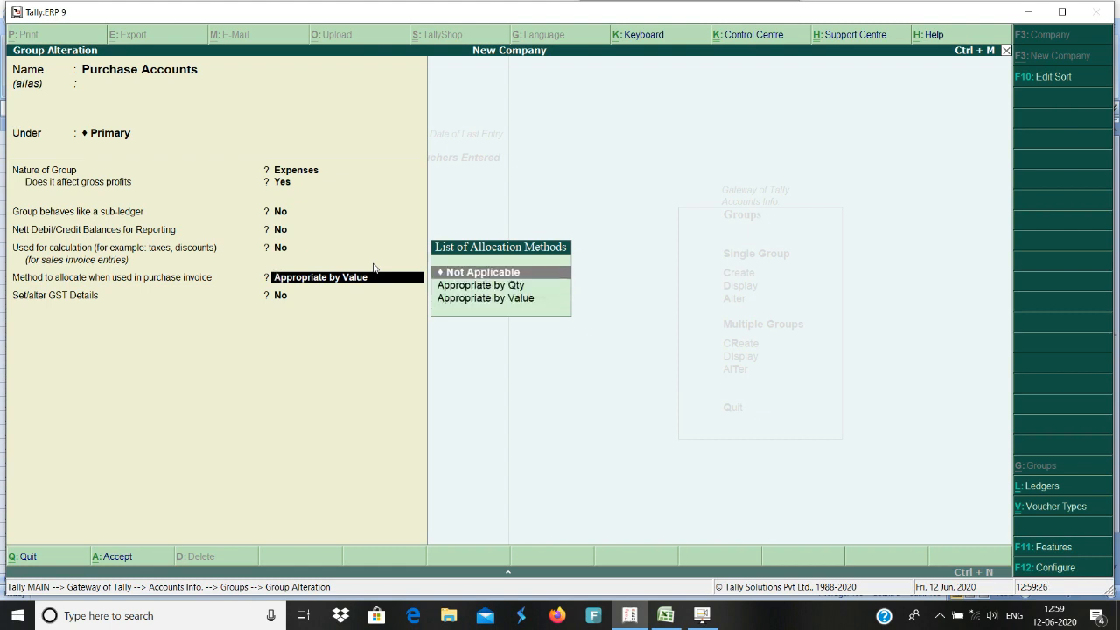
key(Down)
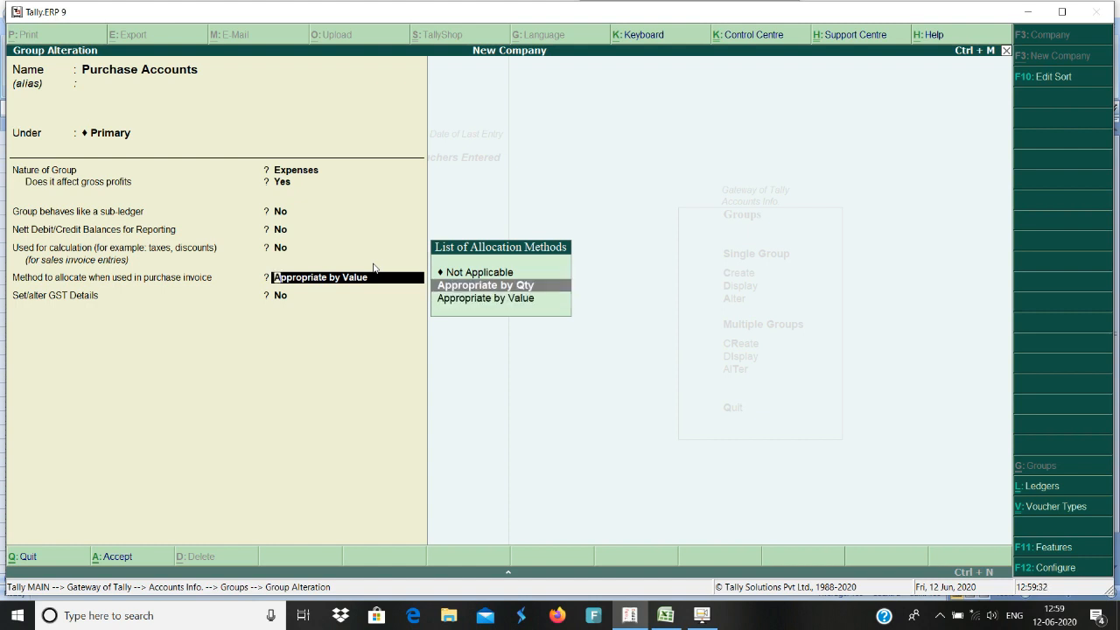
key(Down)
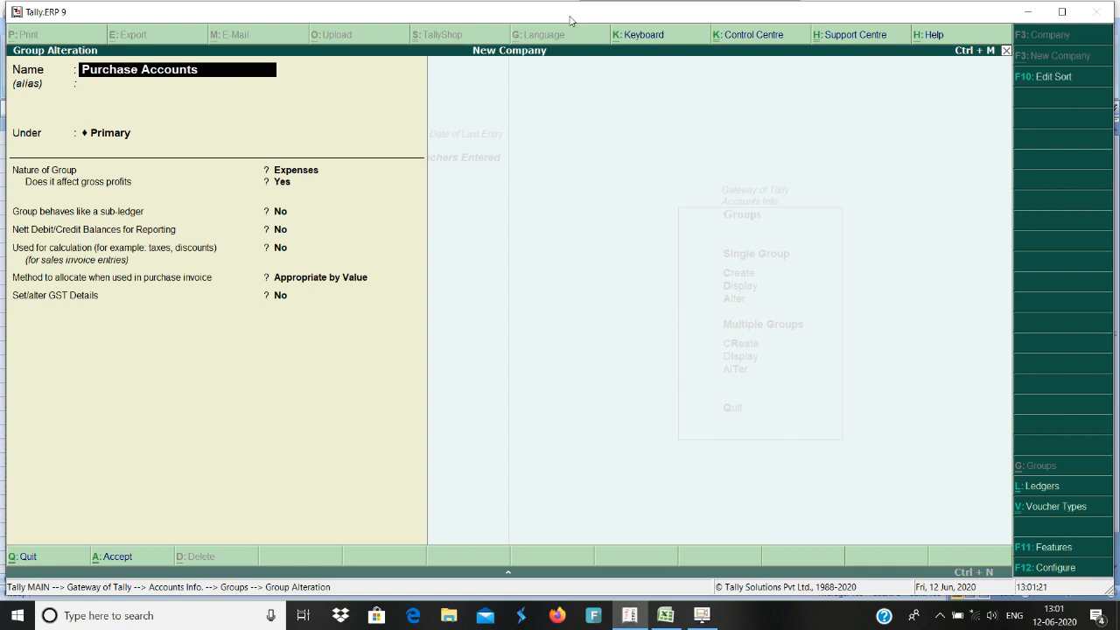
key(Escape)
key(y)
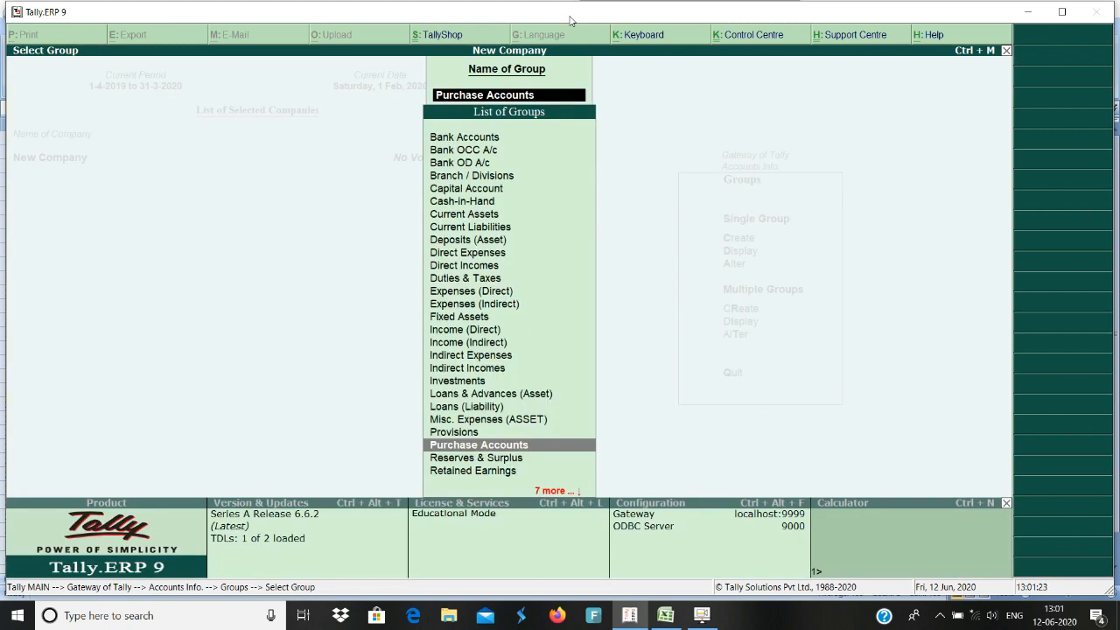
Open the Direct Expenses group for alteration.
text(D)
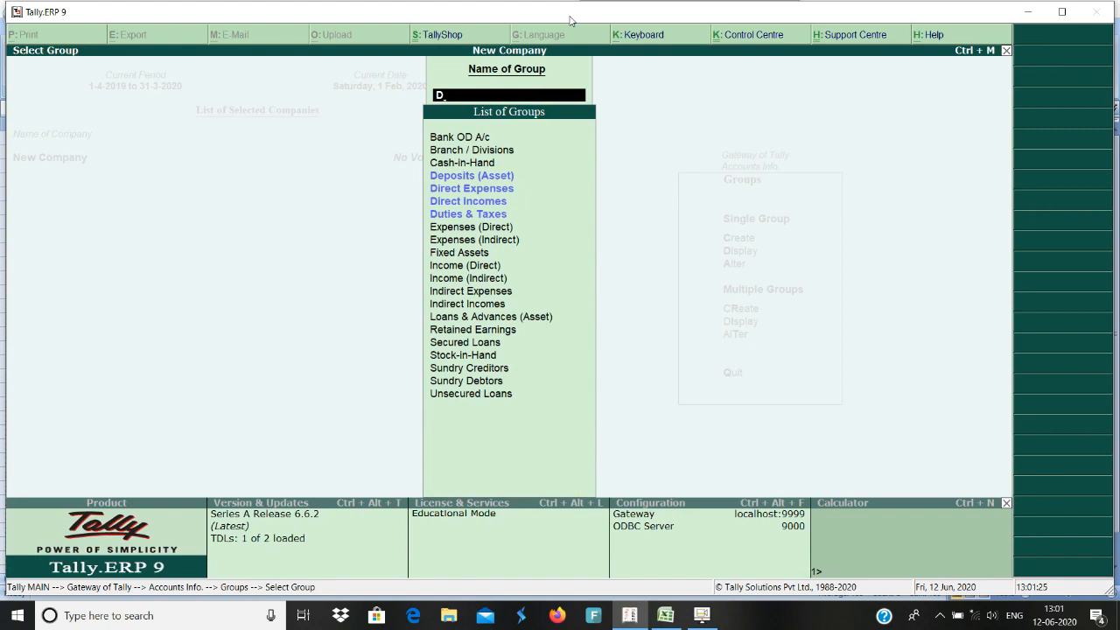
key(Down)
key(Return)
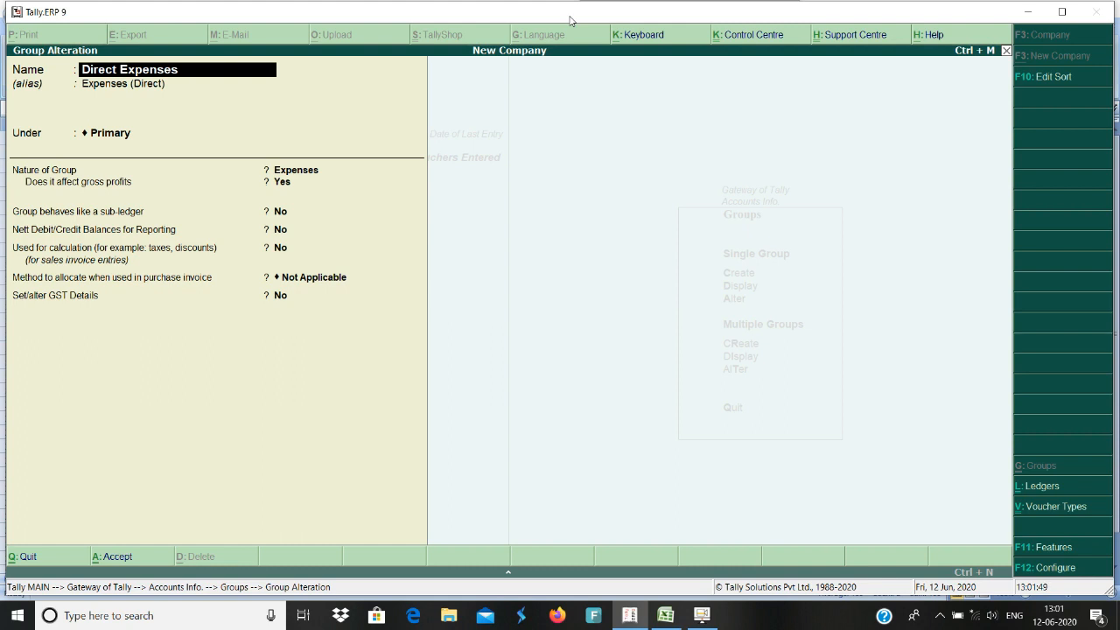
Review the purchase invoice allocation methods available for the Direct Expenses group.
key(Return)
key(Return)
key(Return)
key(Return)
key(Return)
key(Return)
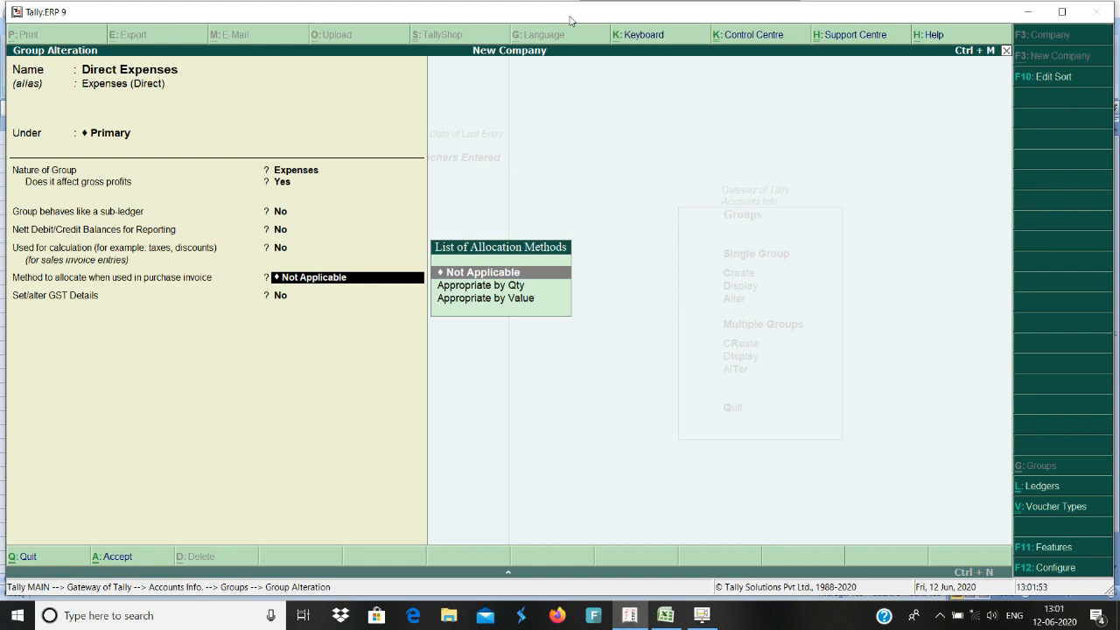
key(Down)
key(Down)
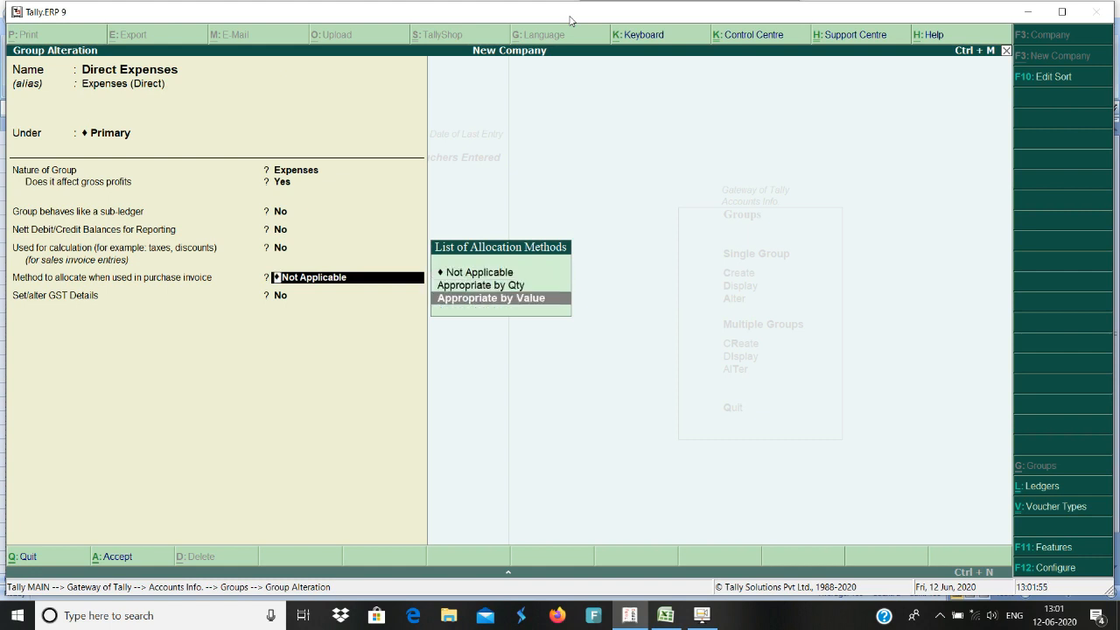
key(Up)
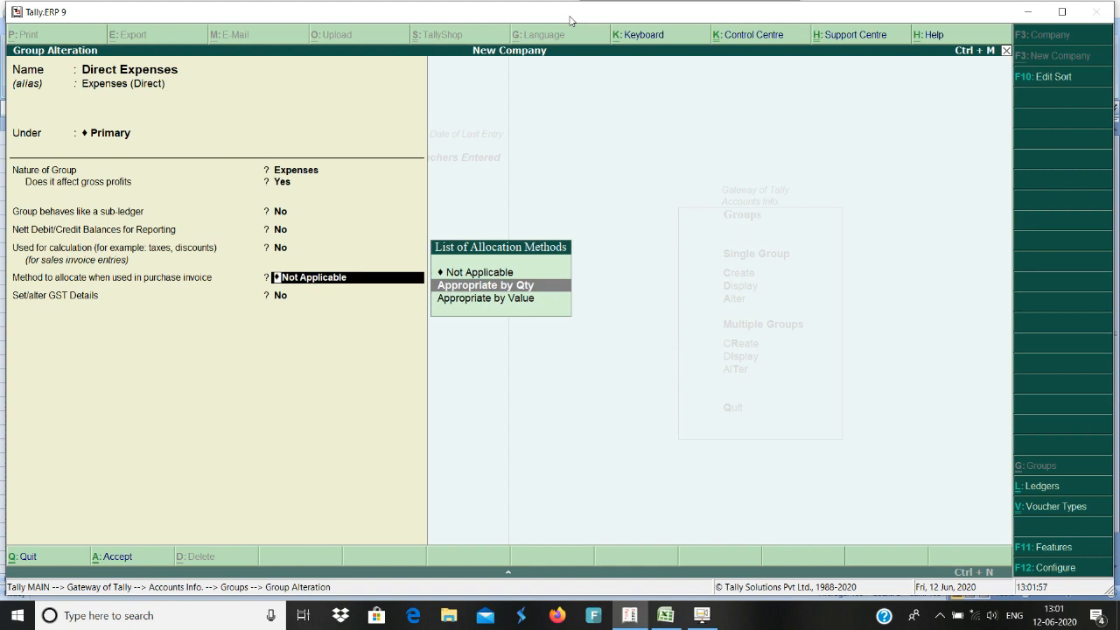
key(Up)
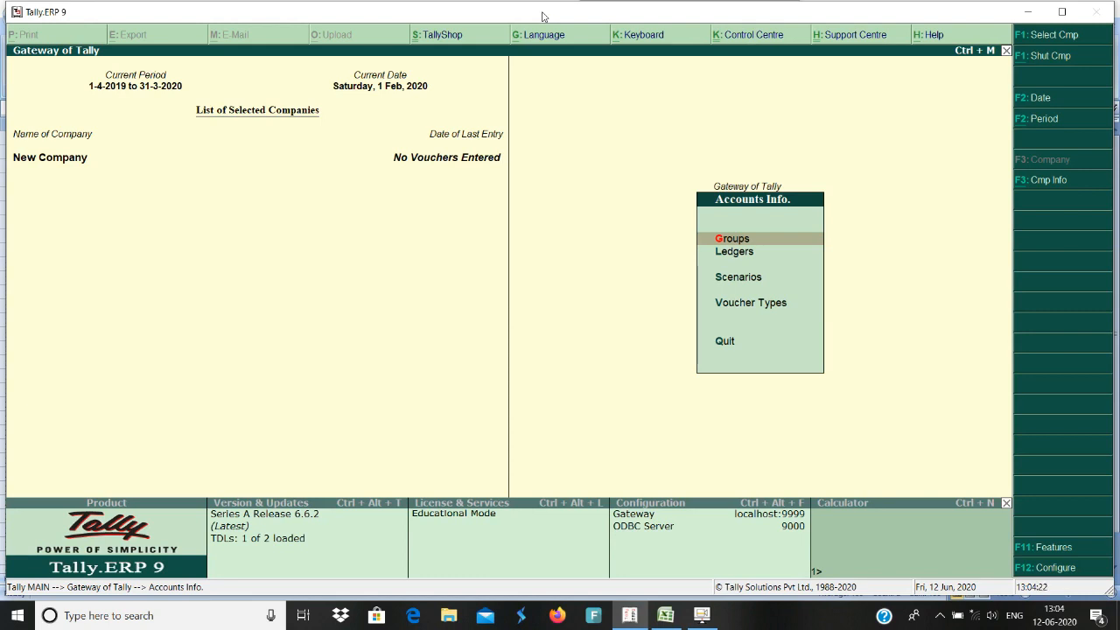
Start creating a single ledger named A under the Direct Expenses group.
key(Down)
key(Return)
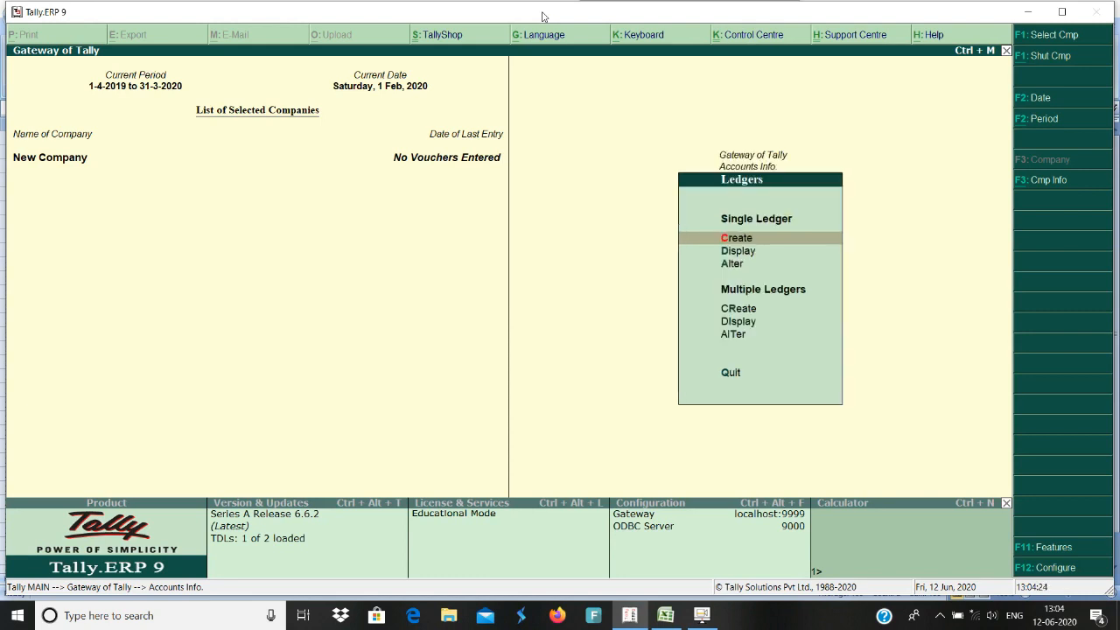
key(Return)
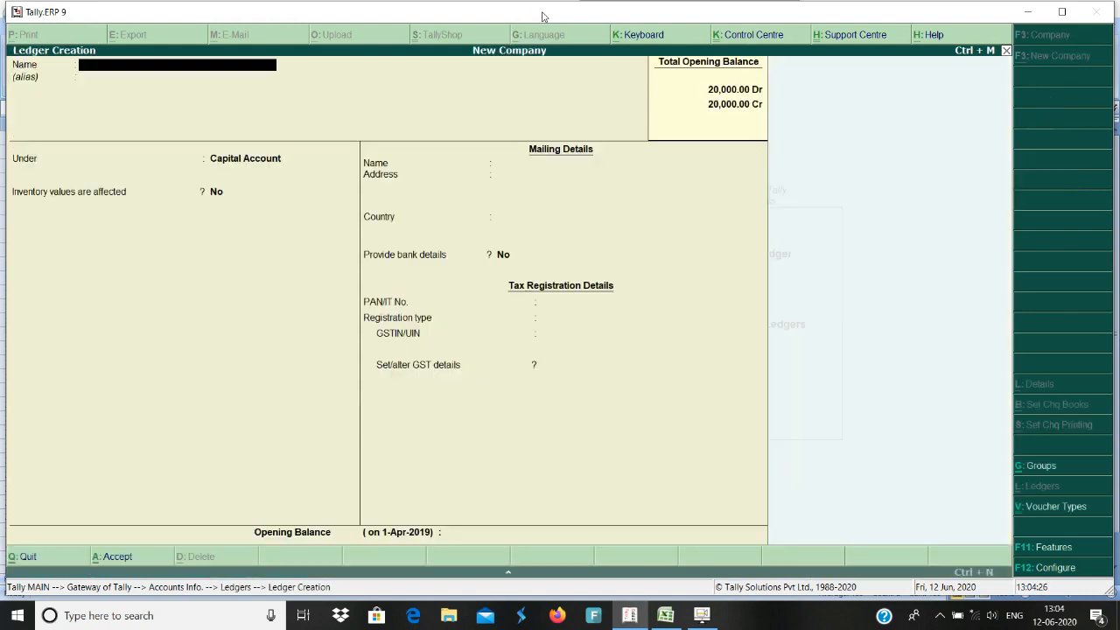
text(A)
key(Return)
key(Return)
text(DIR)
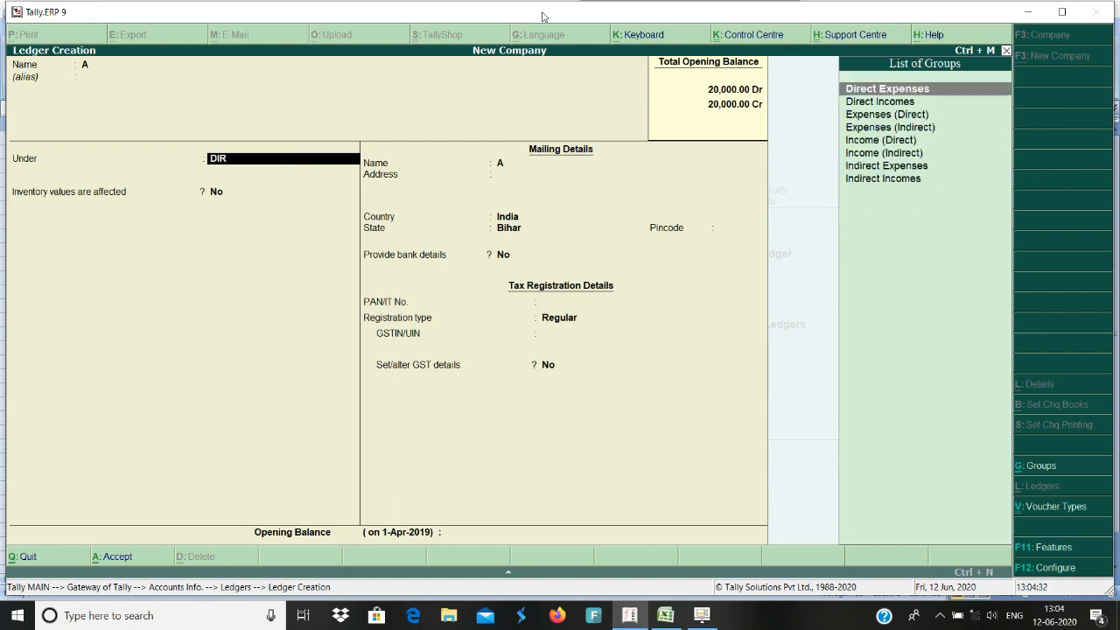
key(Return)
Open the Direct Expenses group from the new ledger's parent group and check its purchase invoice allocation method.
key(BackSpace)
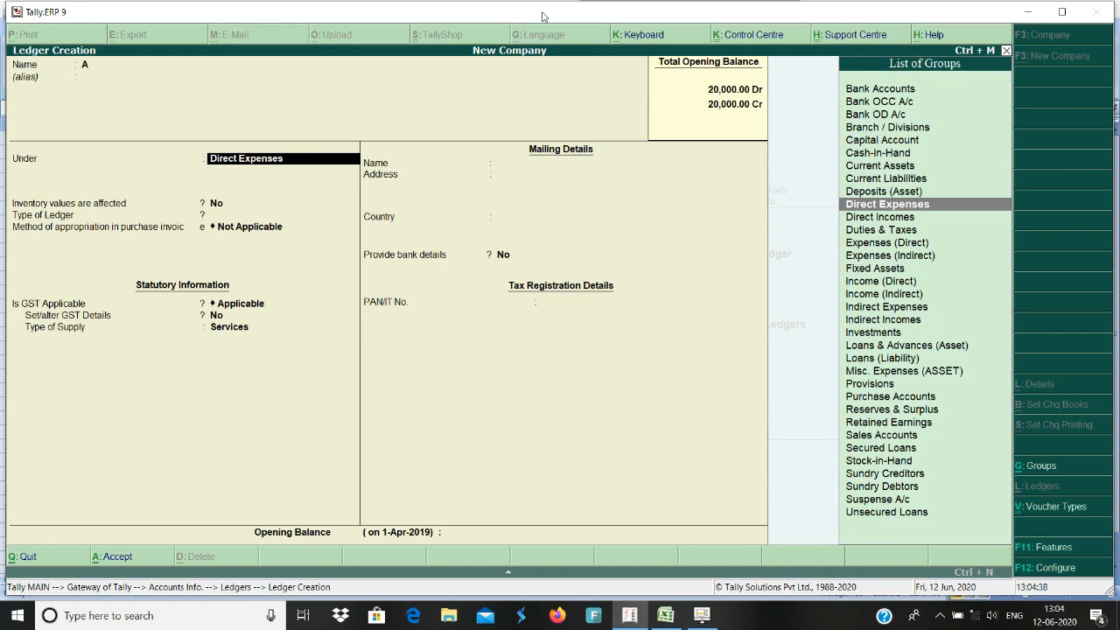
key(ctrl+Return)
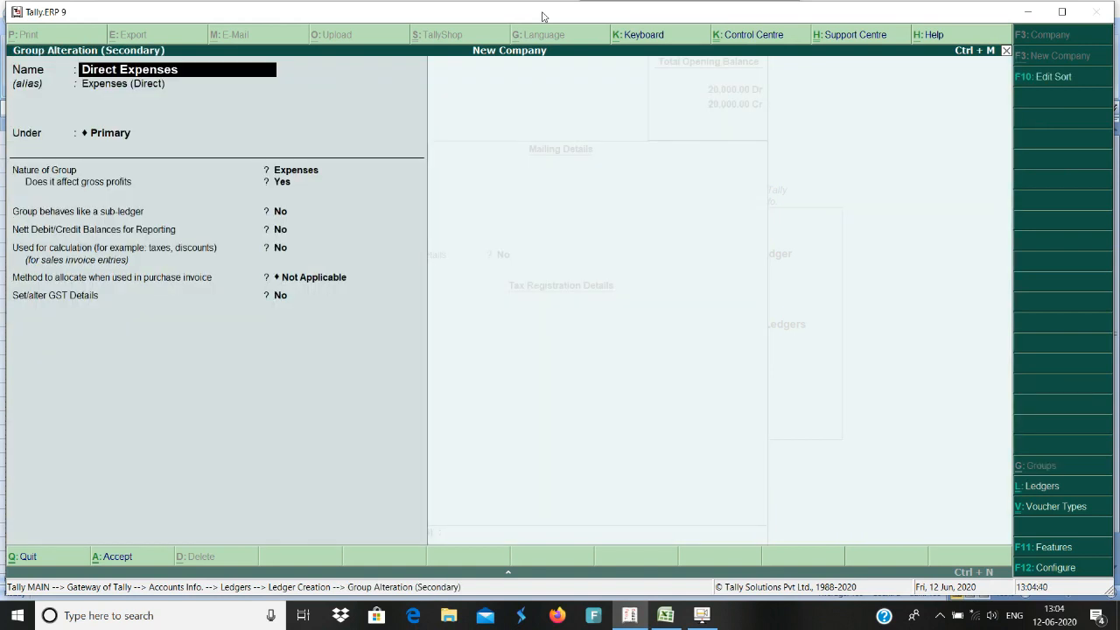
key(Return)
key(Return)
key(Return)
key(Return)
key(Return)
key(Return)
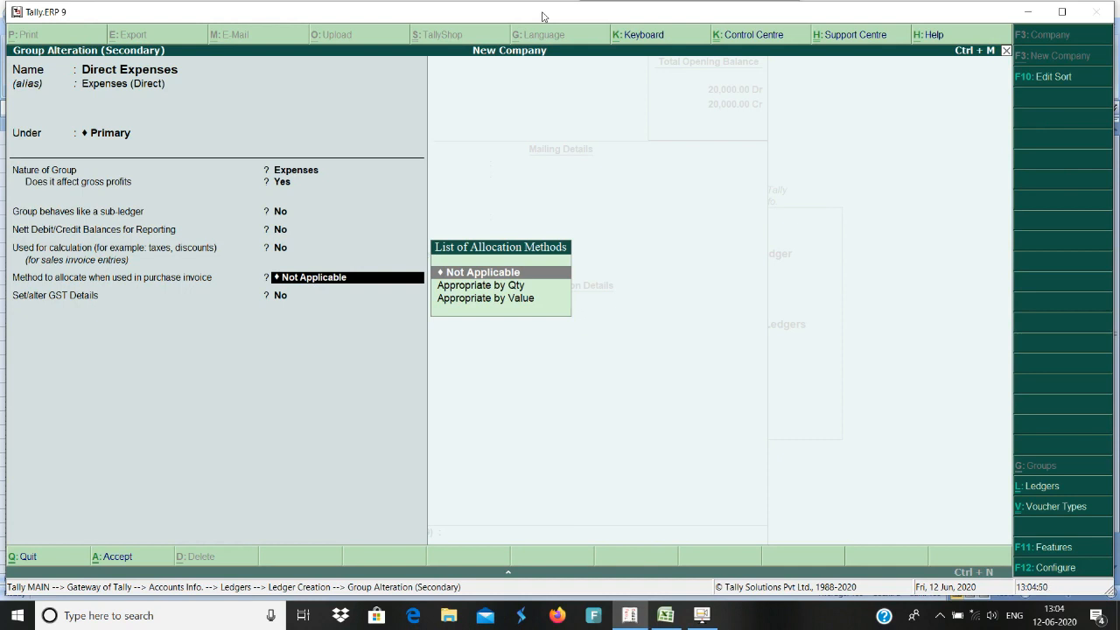
key(Return)
key(Return)
key(Return)
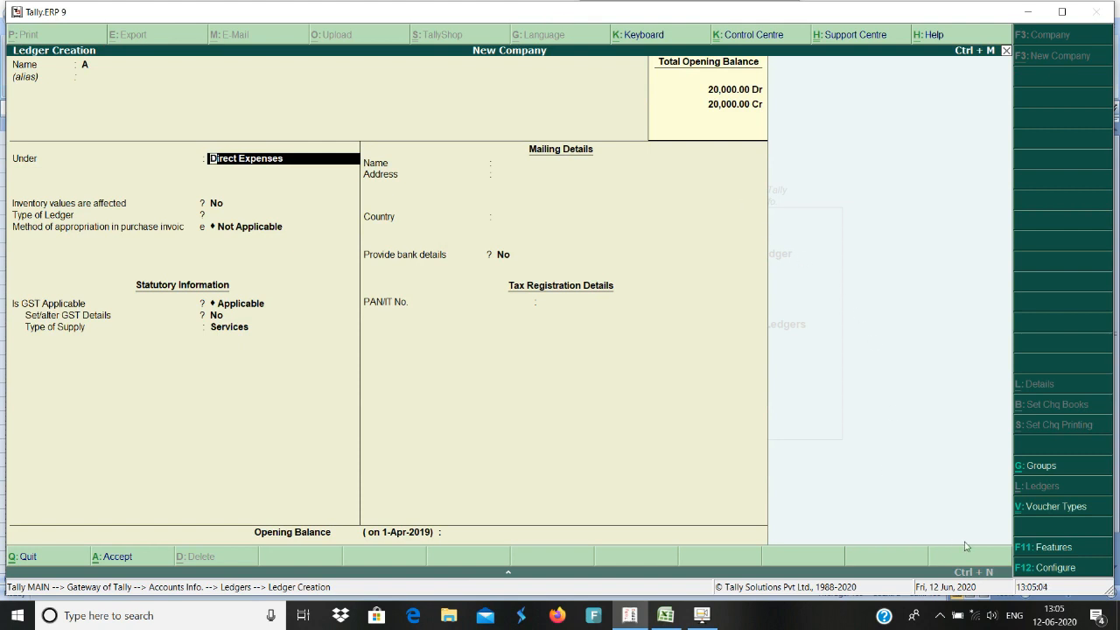
Check the ledger configuration option that allows the method of appropriation used in purchase invoices.
click(1048, 572)
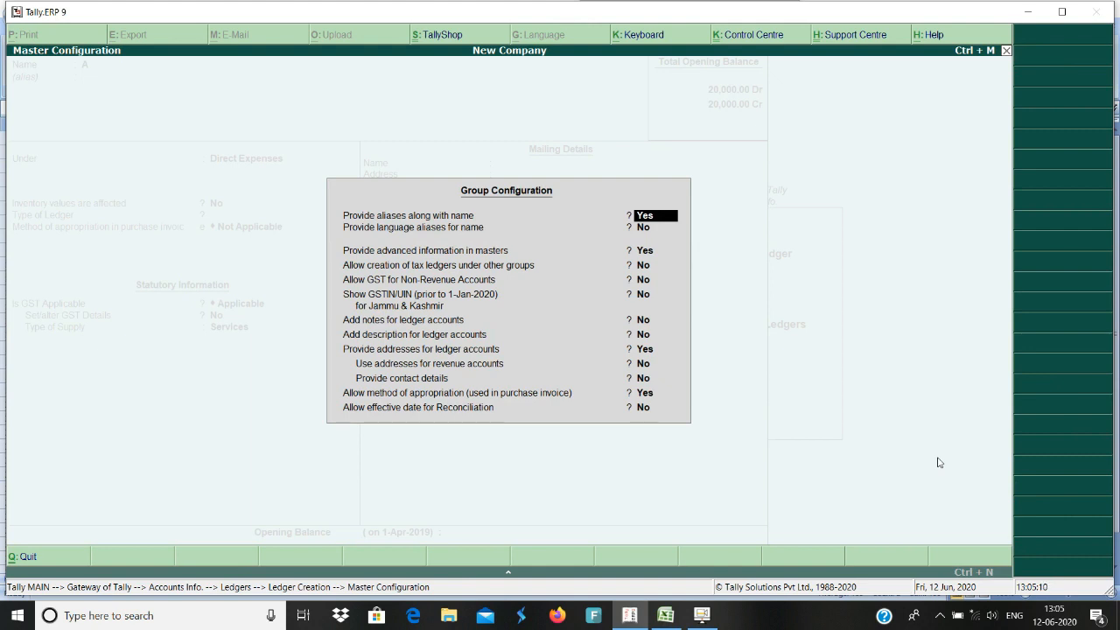
key(Down)
key(Down)
key(Down)
key(Down)
key(Down)
key(Down)
key(Down)
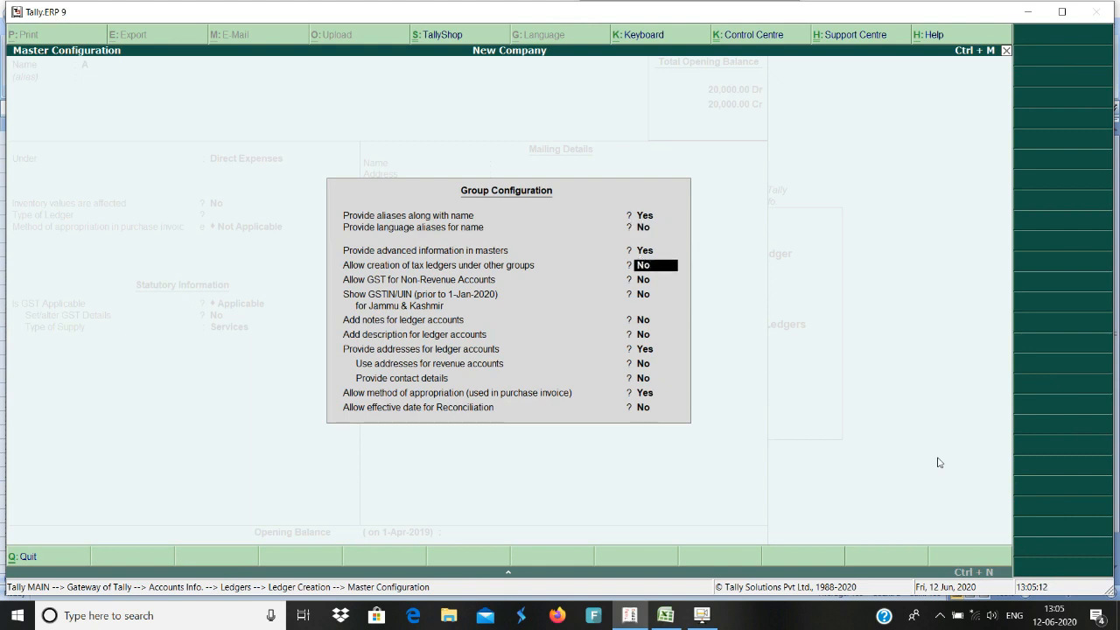
key(Down)
key(Down)
key(Down)
key(Down)
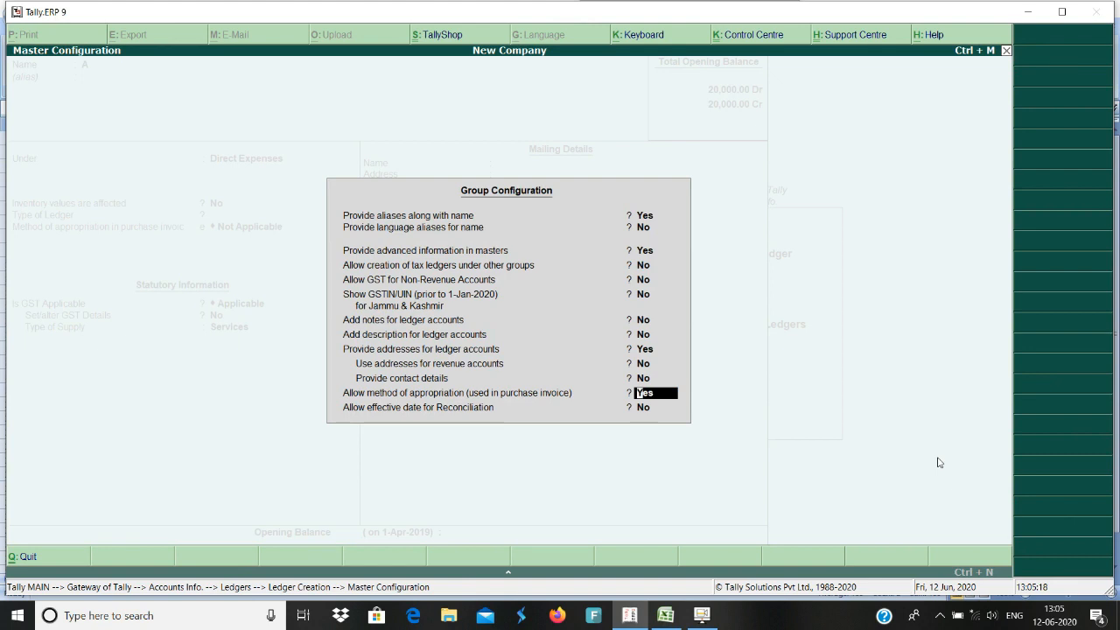
key(Return)
key(Return)
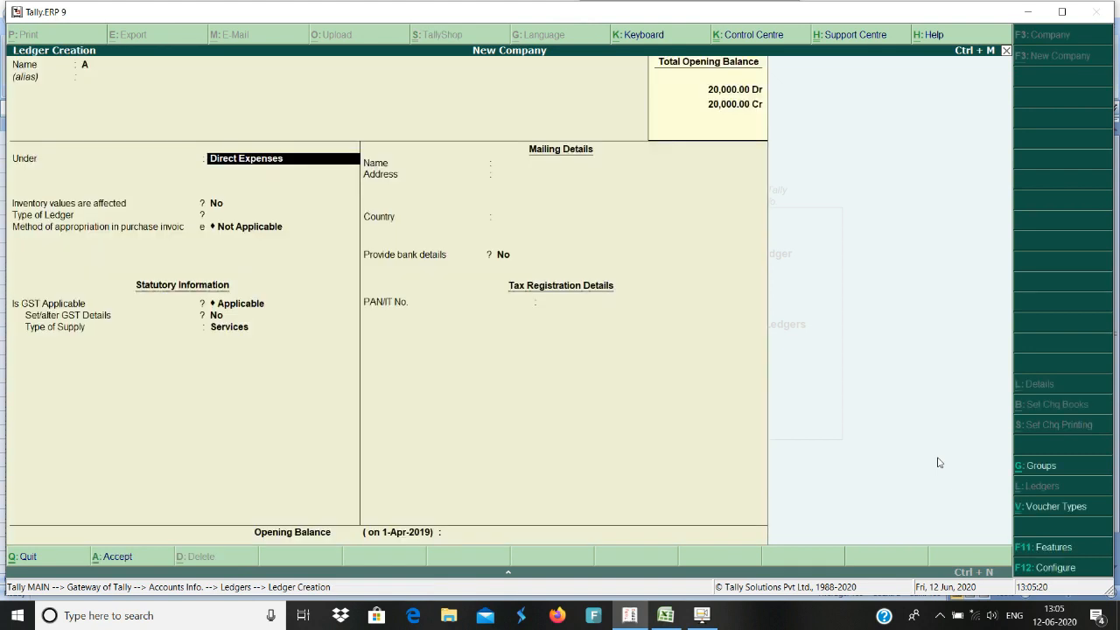
Compare the appropriation methods Appropriate by Qty and Appropriate by Value for ledger A, and leave the ledger without saving.
key(Return)
key(Return)
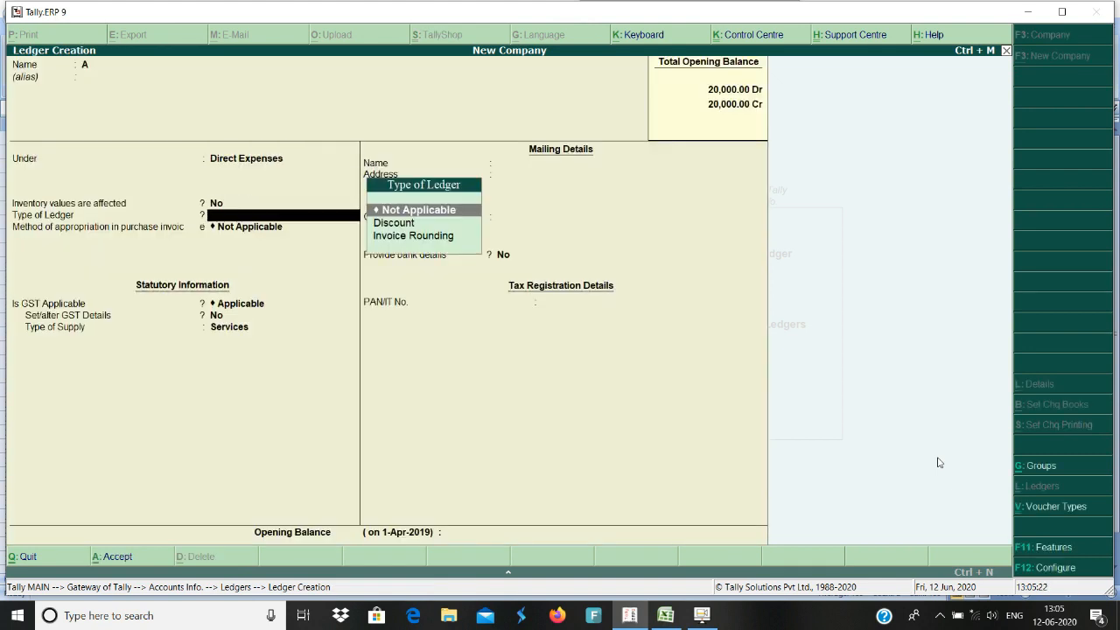
key(Return)
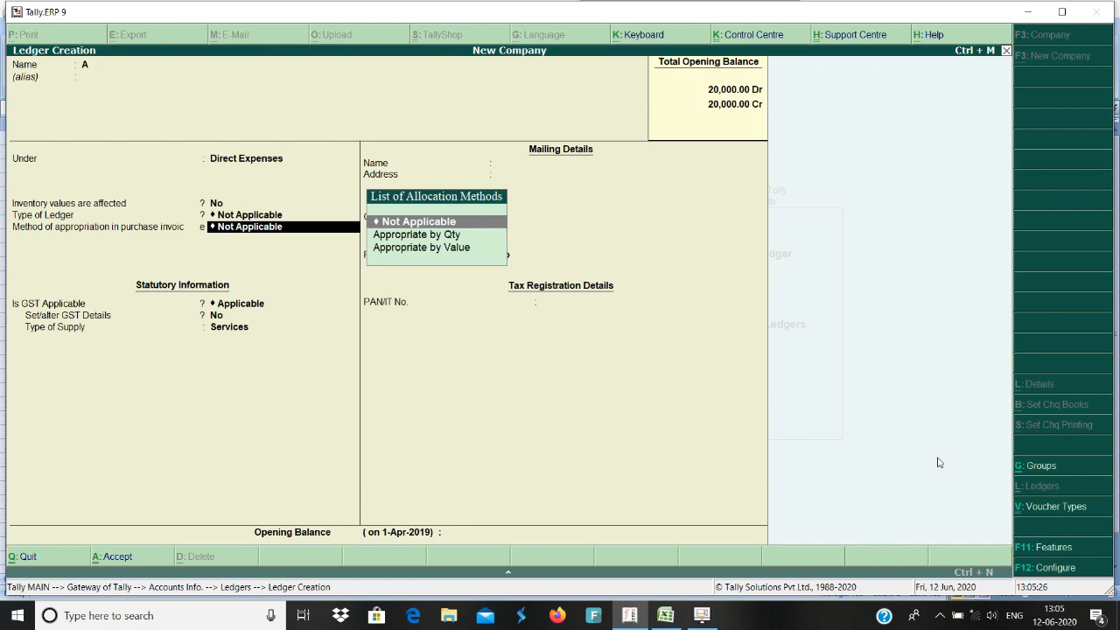
key(Down)
key(Down)
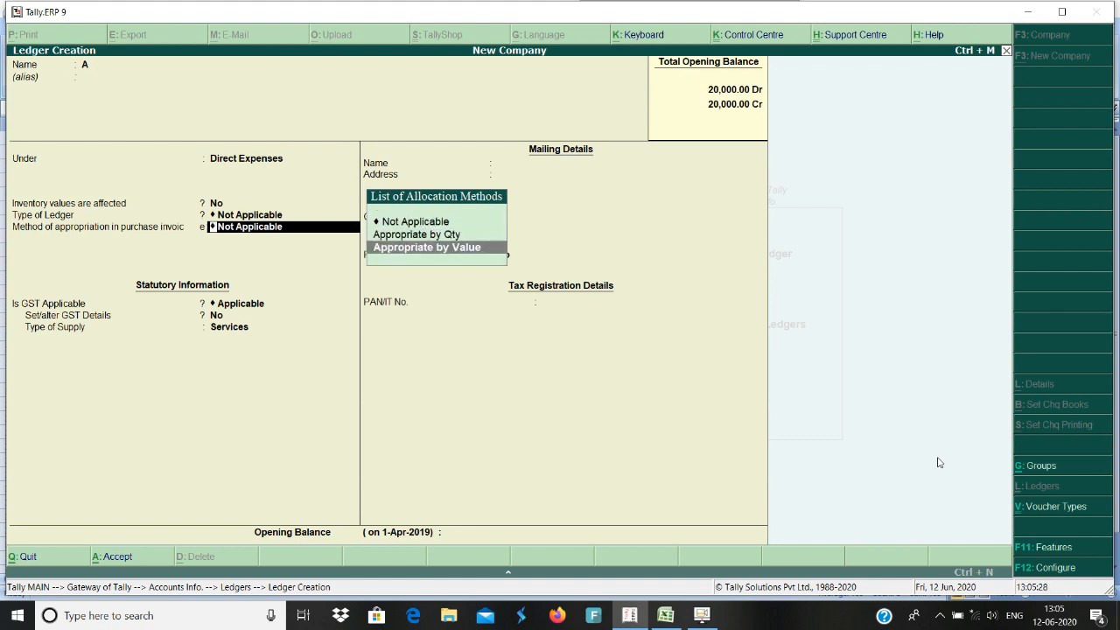
key(Up)
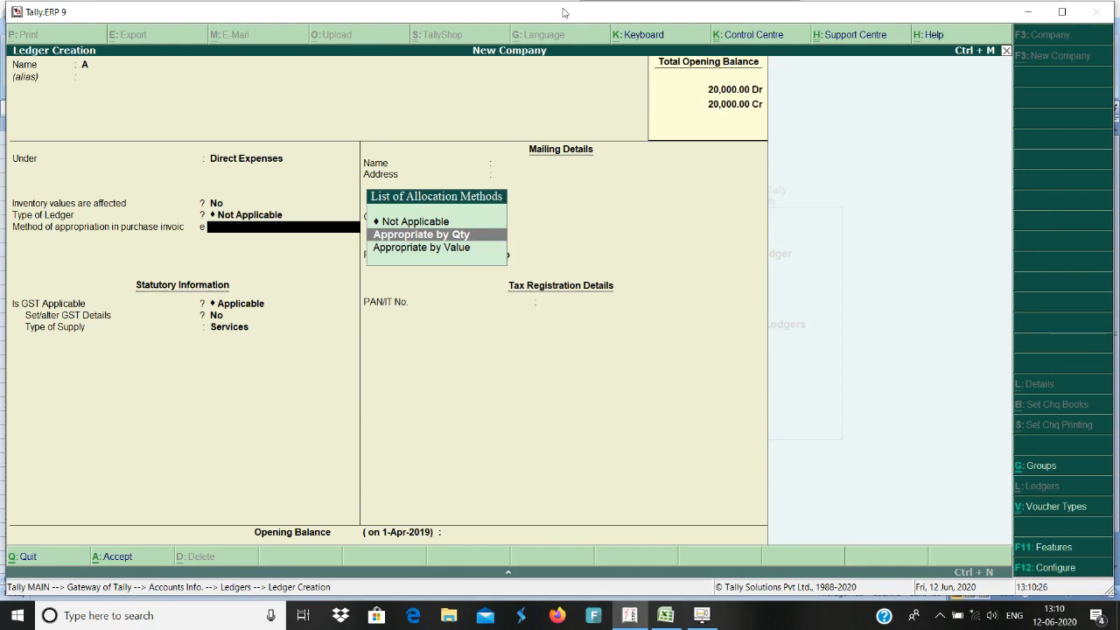
key(Escape)
key(y)
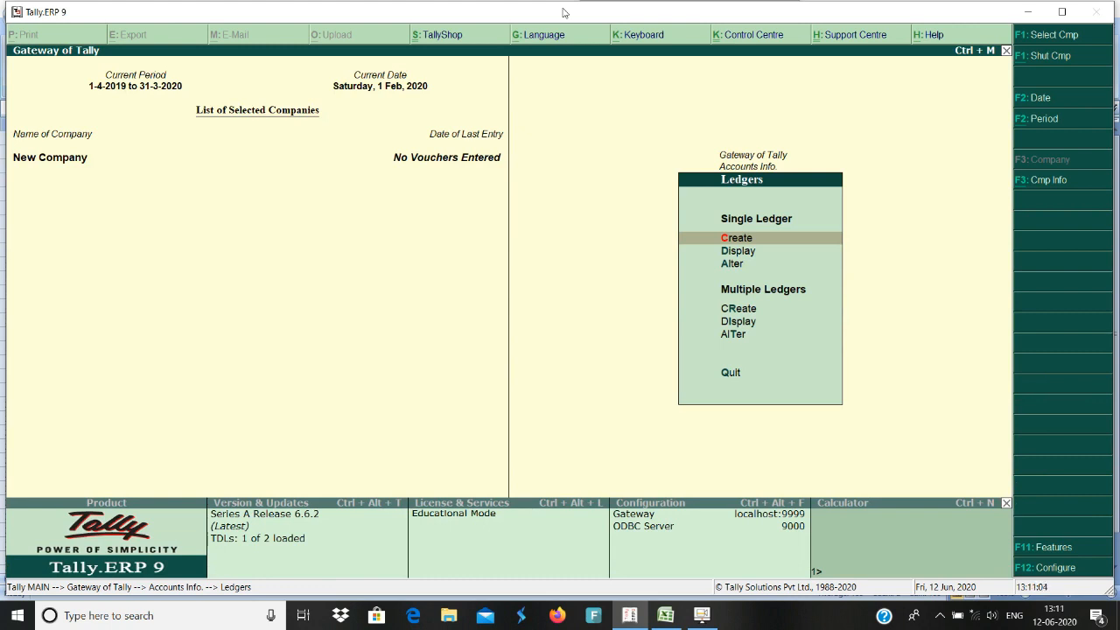
Open the Transport Charges ledger for alteration.
key(Down)
key(Down)
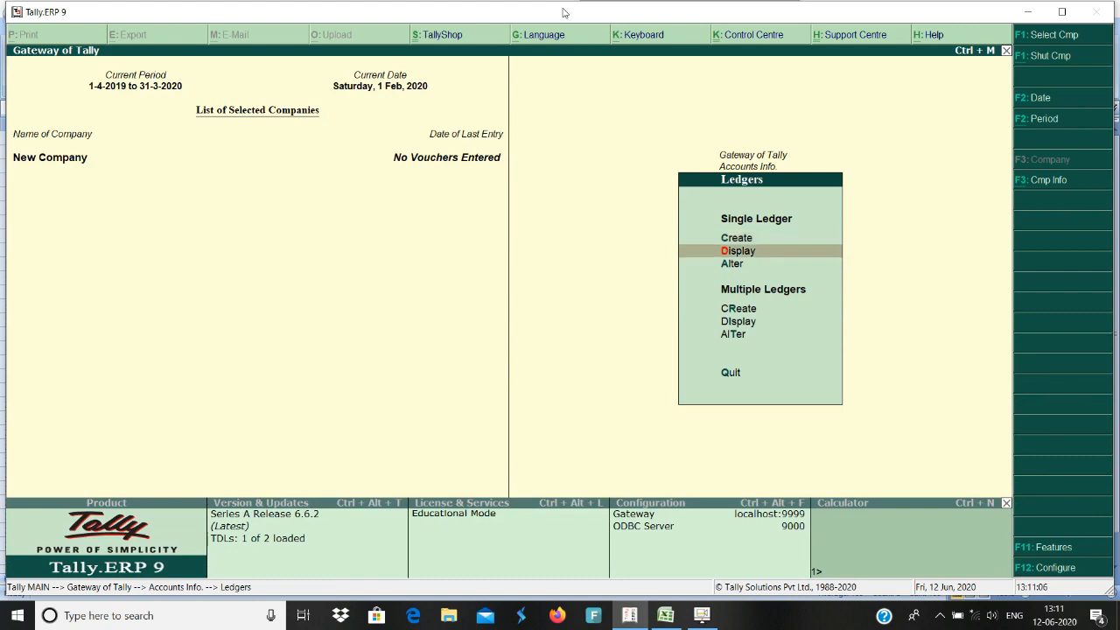
key(Return)
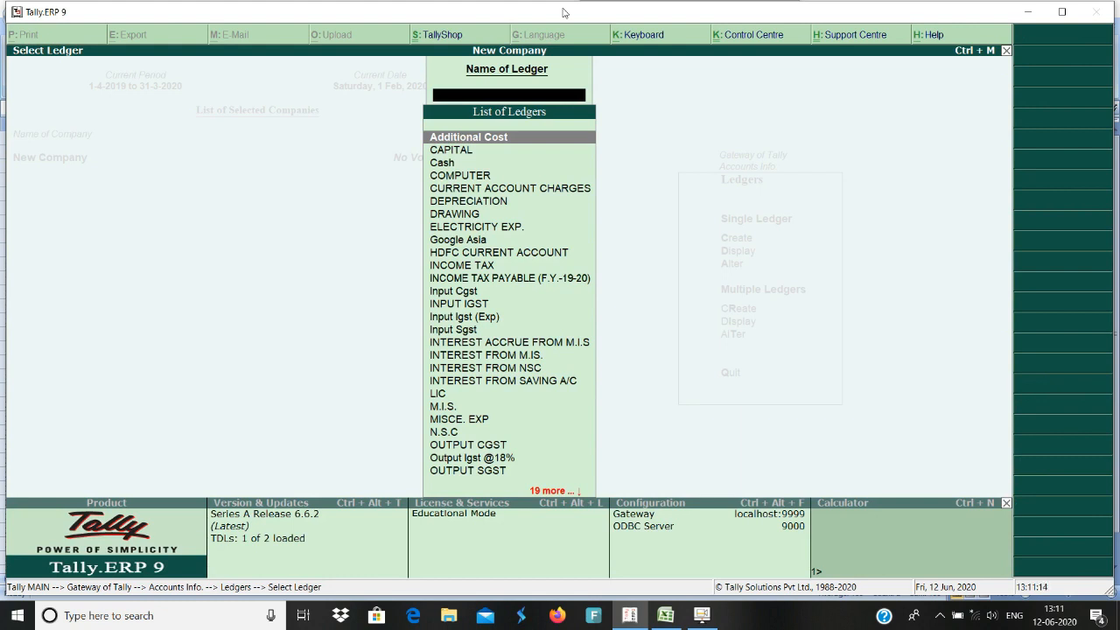
text(TR)
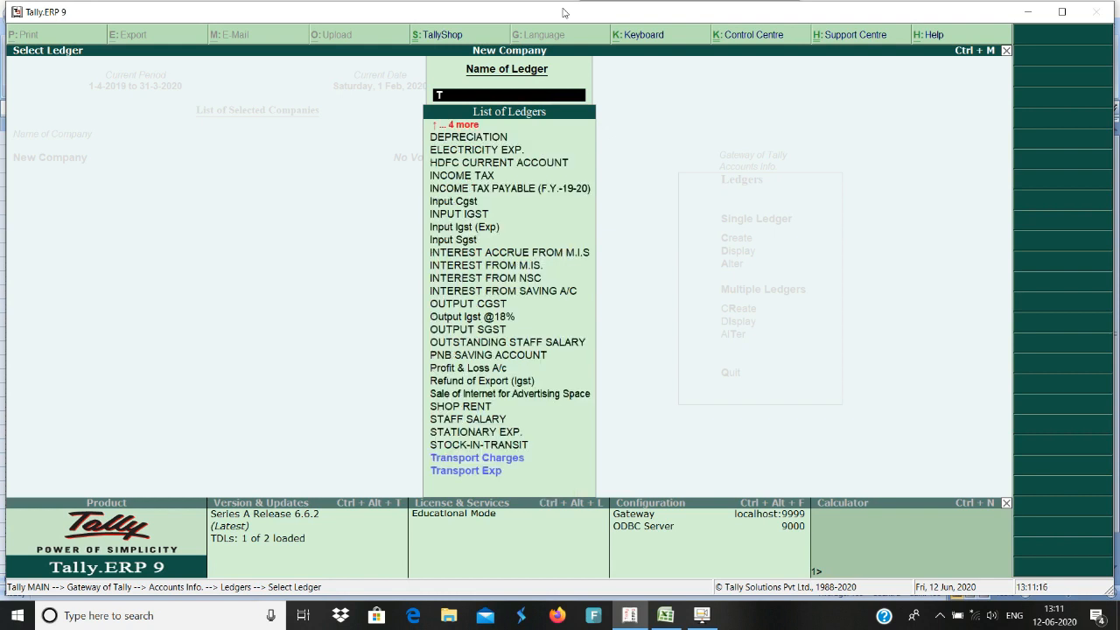
key(Down)
key(Down)
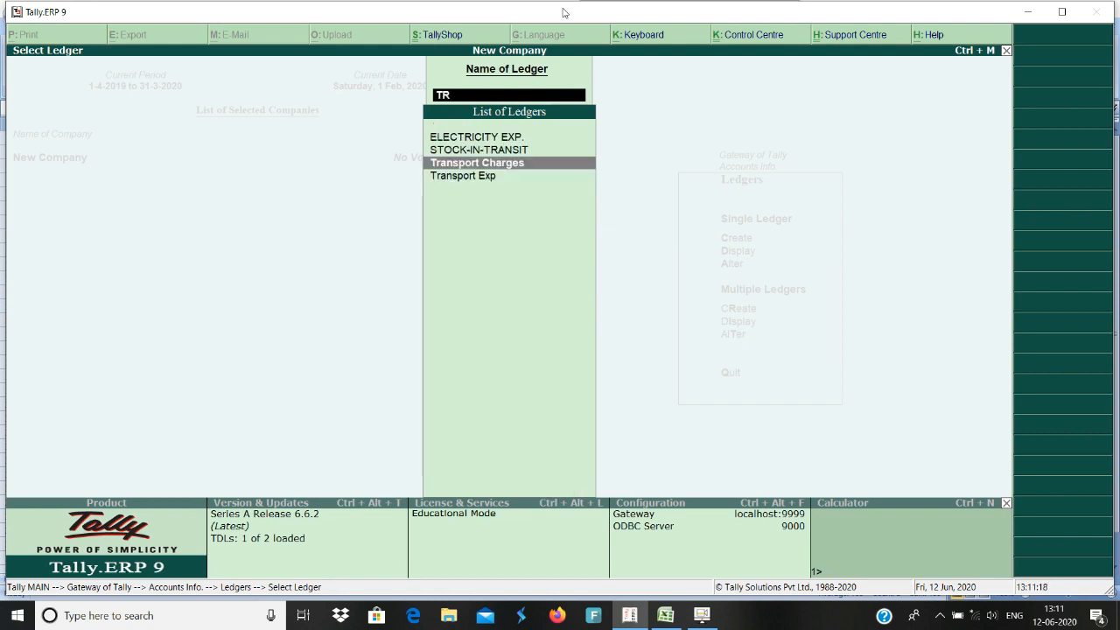
key(Up)
key(Return)
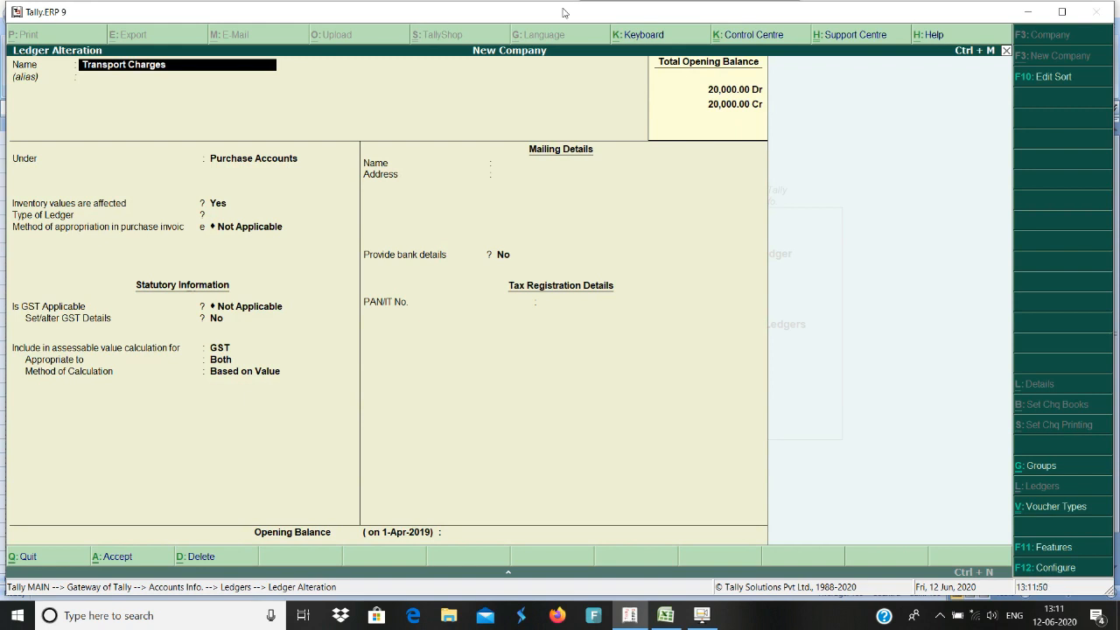
Review the Transport Charges ledger's appropriation method, GST applicability and assessable value calculation settings.
key(Return)
key(Return)
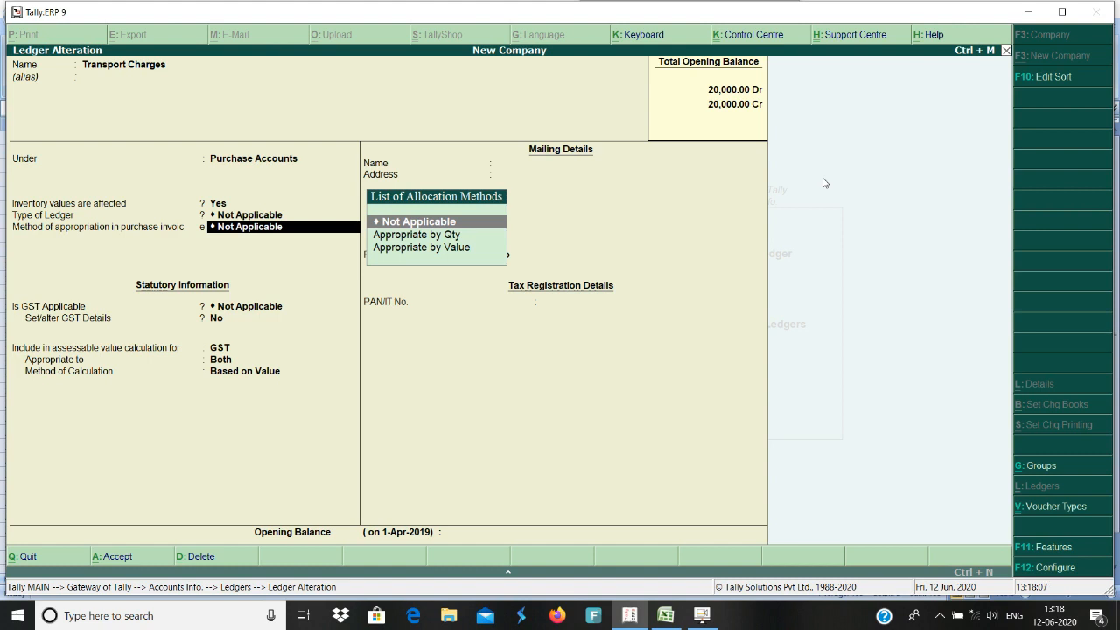
key(Return)
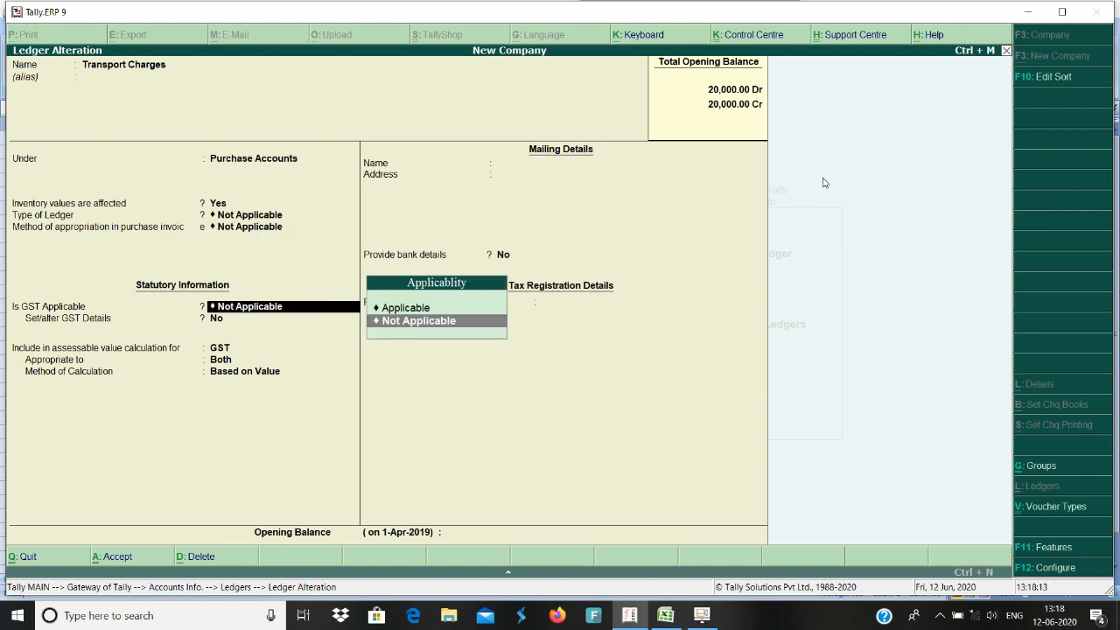
key(Return)
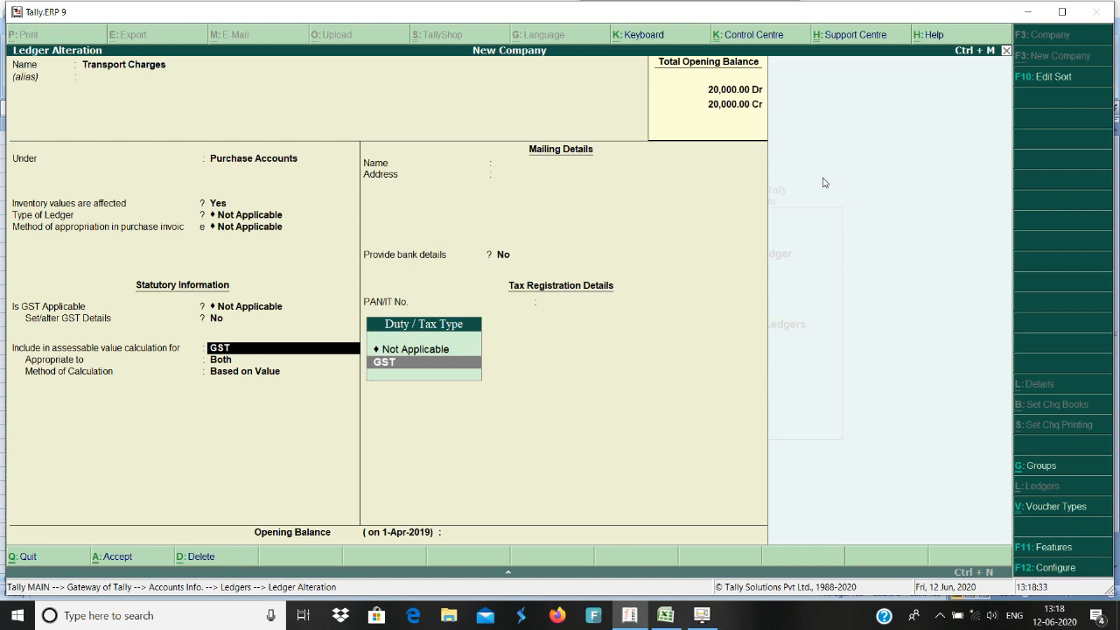
key(Return)
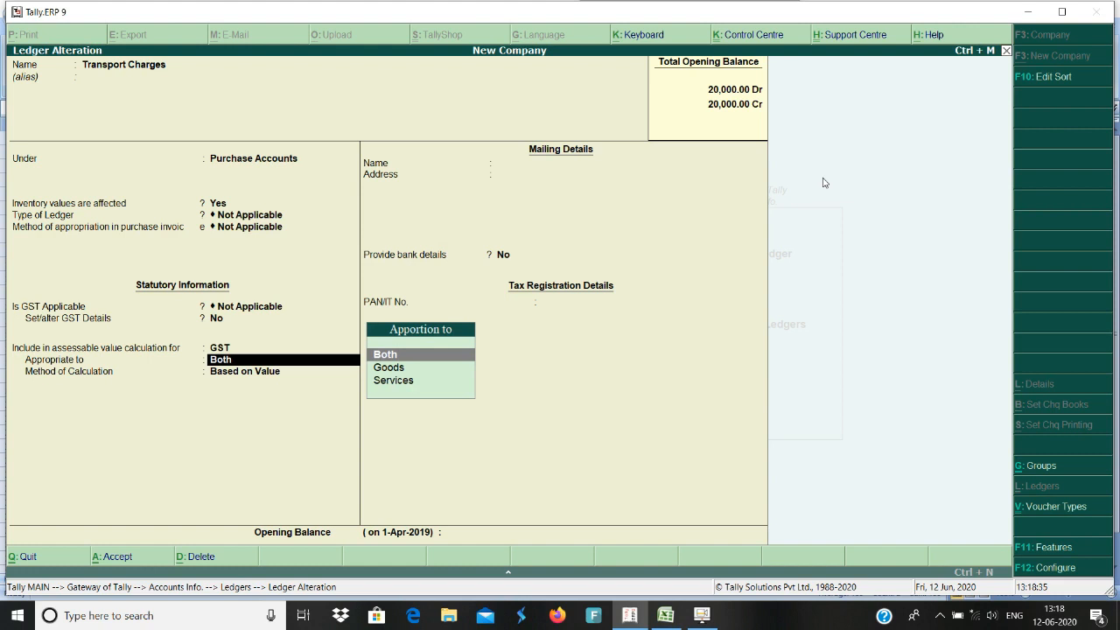
key(Return)
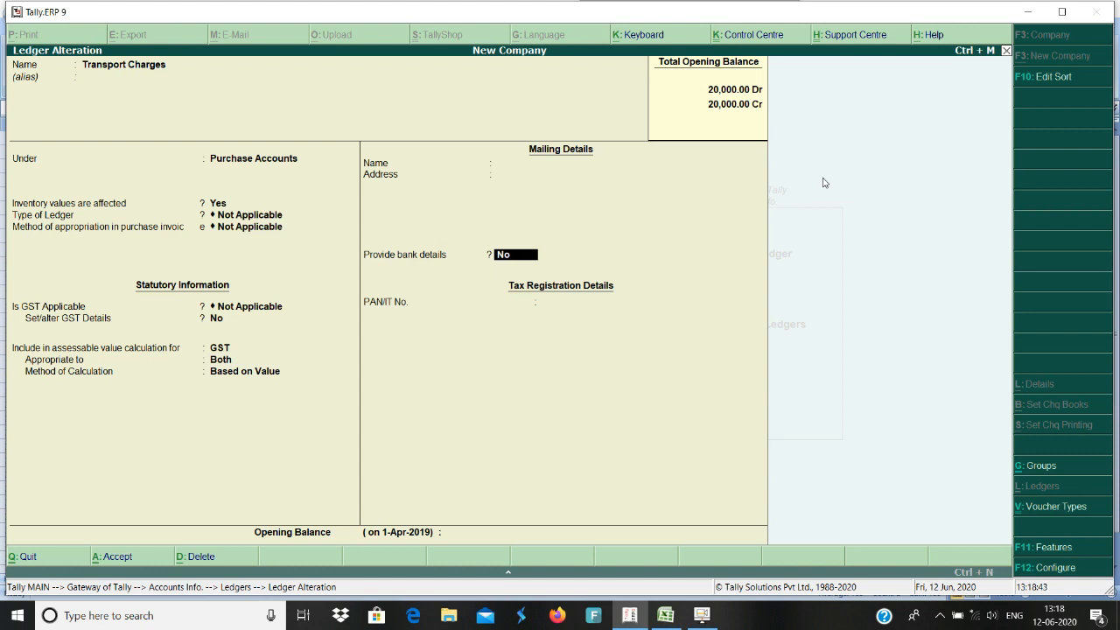
Set the Transport Charges ledger's method of appropriation in purchase invoice to Appropriate by Value.
key(BackSpace)
key(BackSpace)
key(BackSpace)
key(BackSpace)
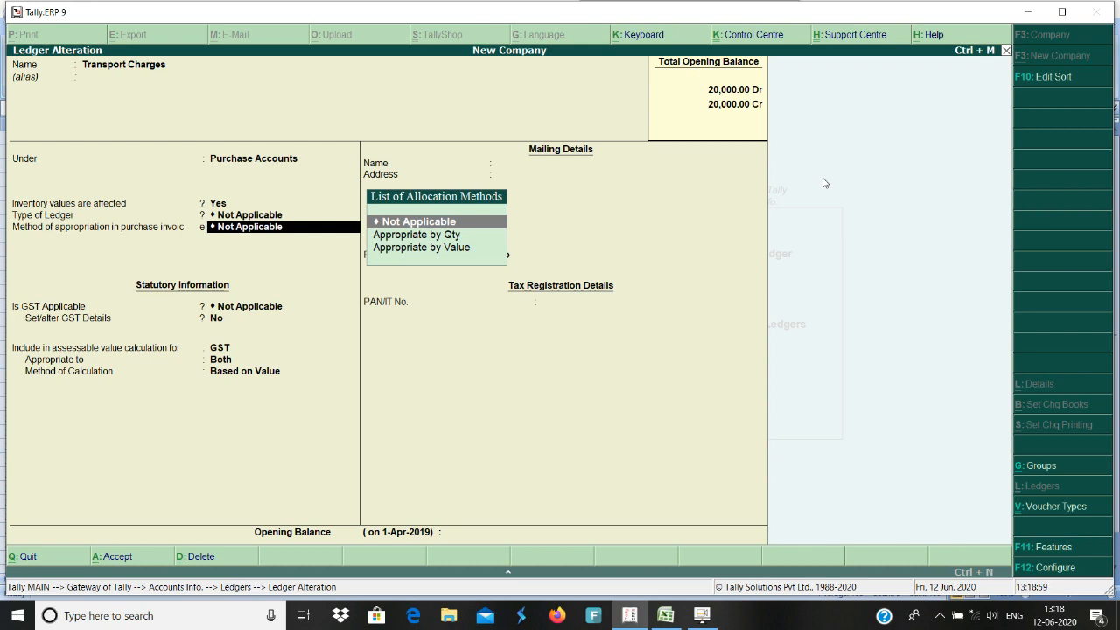
key(Down)
key(Down)
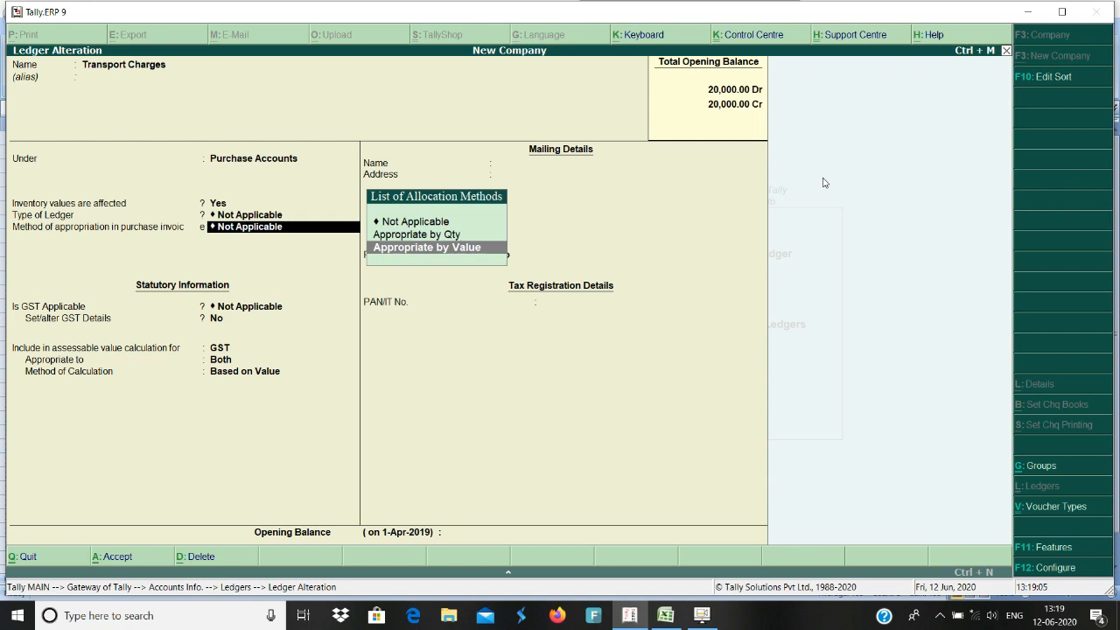
key(Return)
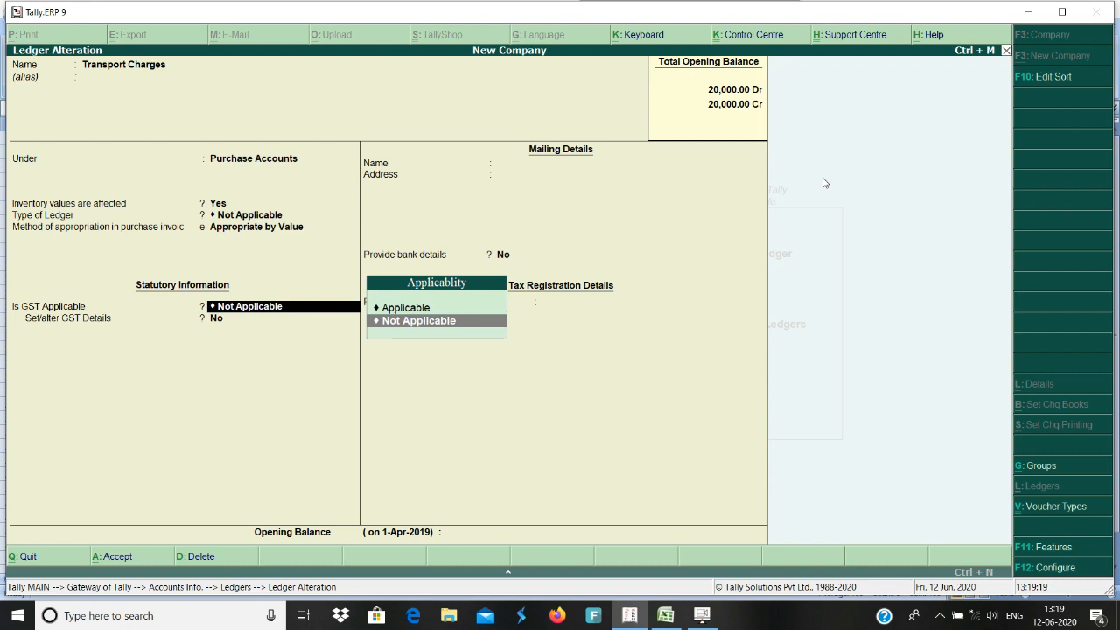
Set the Transport Charges ledger's method of appropriation in purchase invoice back to Not Applicable.
key(Up)
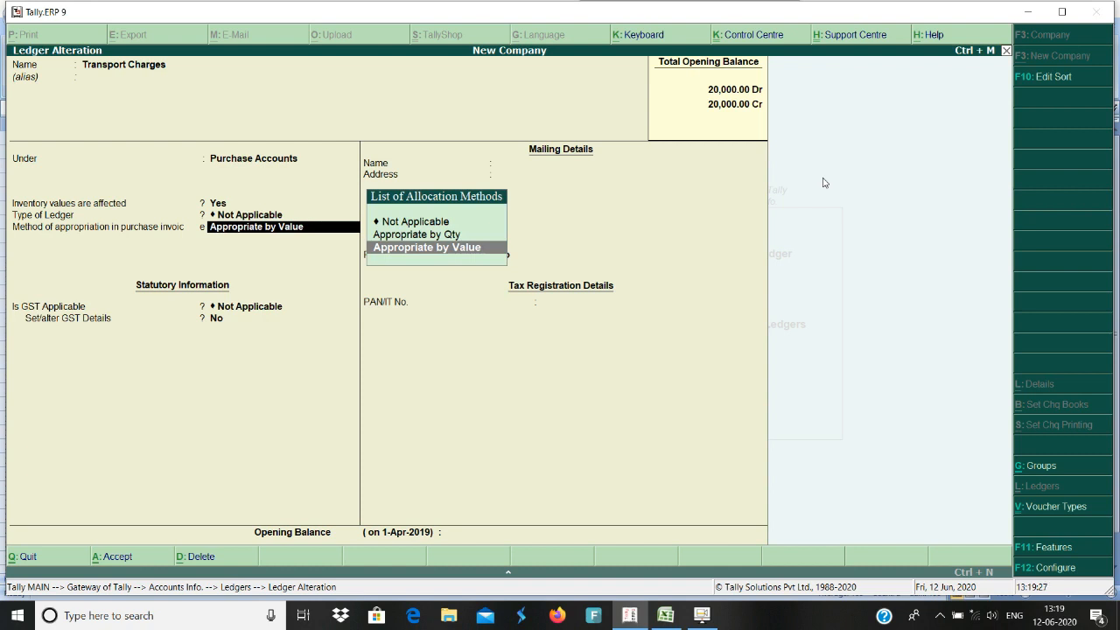
key(Up)
key(Up)
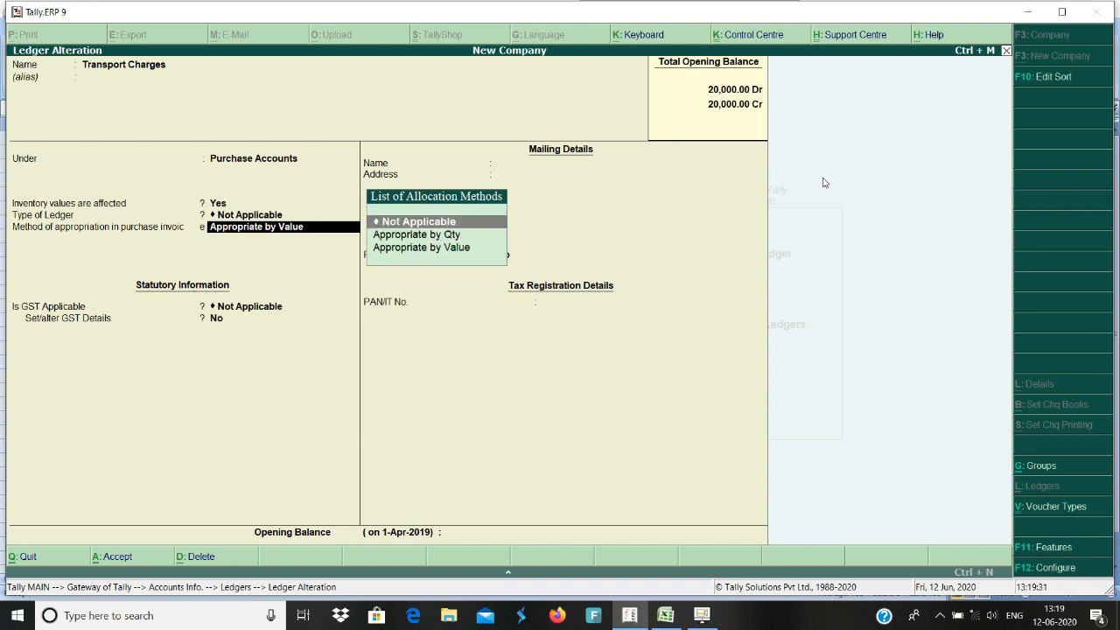
key(Return)
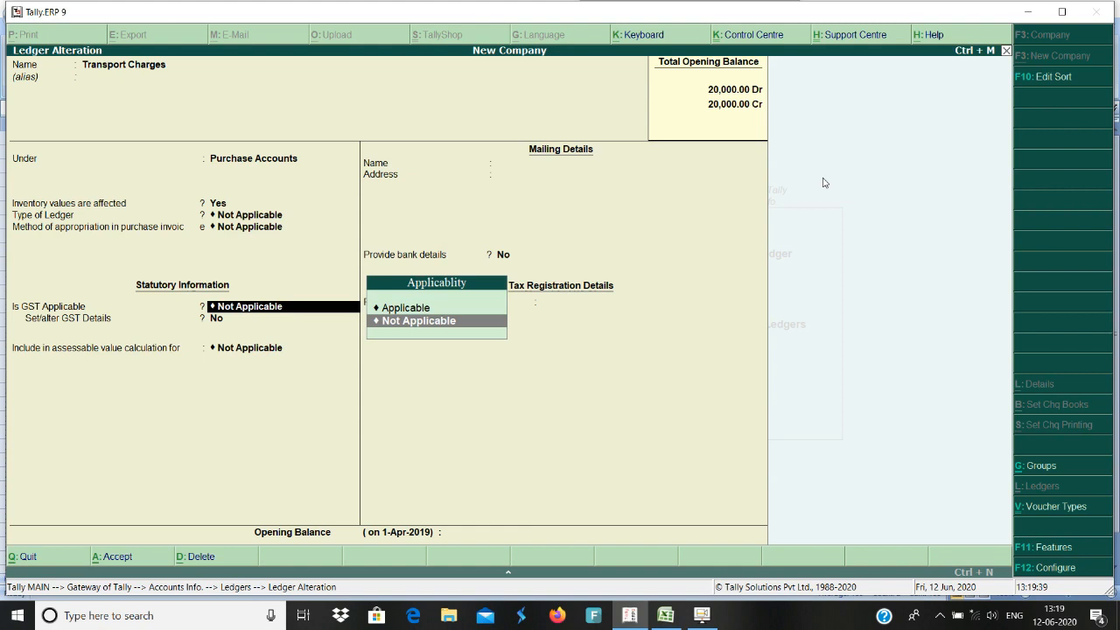
Include Transport Charges in the assessable value calculation for GST, appropriated to Both, with the calculation method Based on Value.
key(Return)
key(Down)
key(Return)
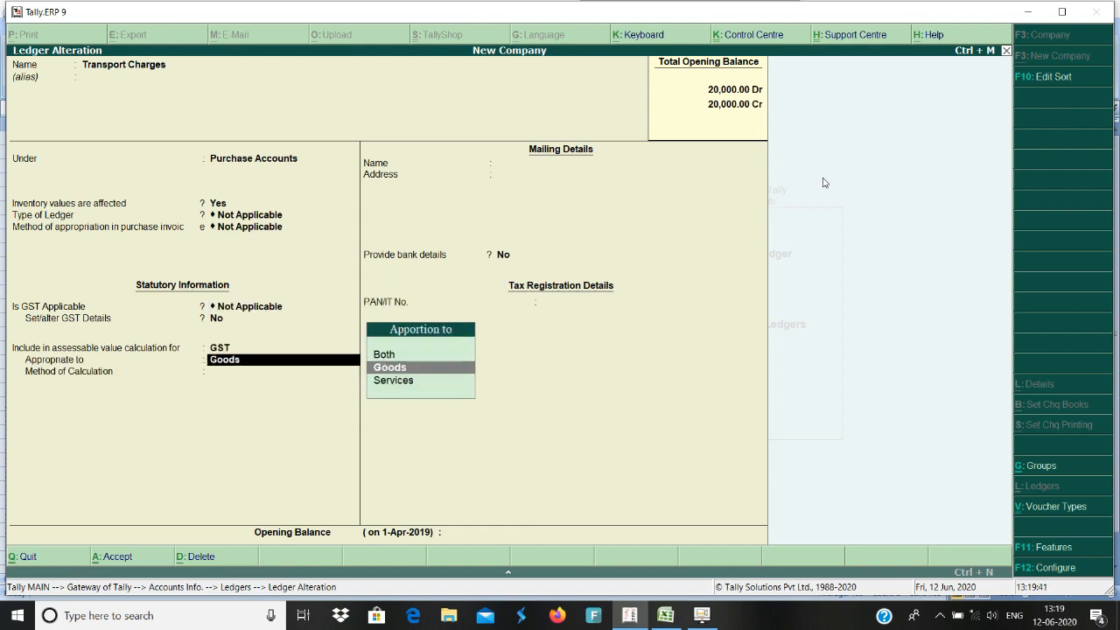
key(Up)
key(Return)
key(Return)
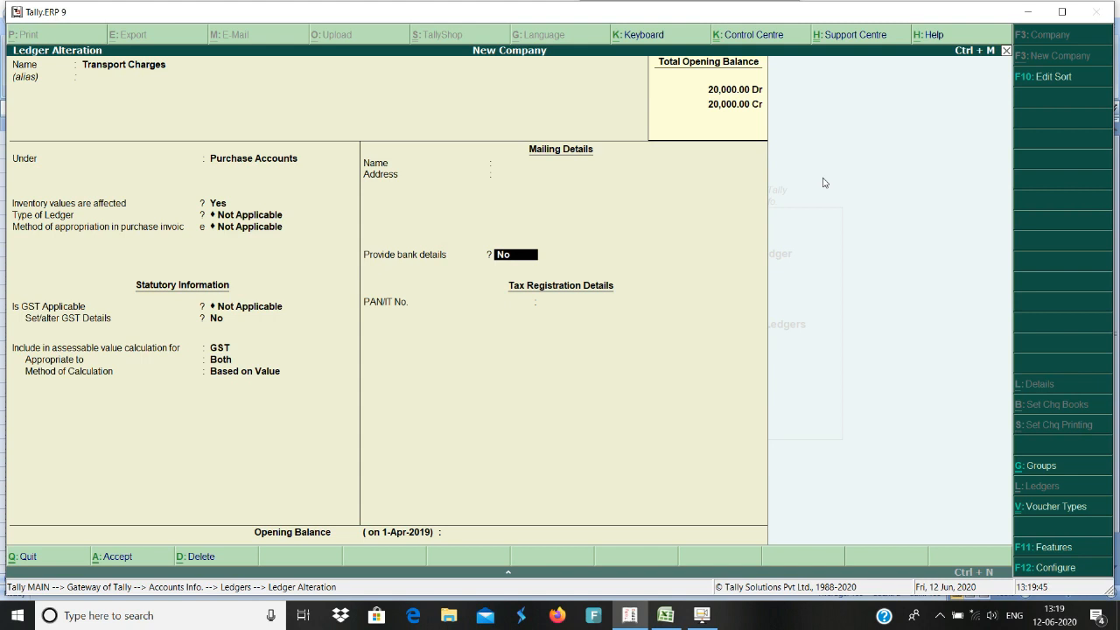
Open the Purchase Accounts group from the Transport Charges ledger and check its purchase invoice allocation method.
key(BackSpace)
key(BackSpace)
key(BackSpace)
key(BackSpace)
key(BackSpace)
key(BackSpace)
key(BackSpace)
key(BackSpace)
key(BackSpace)
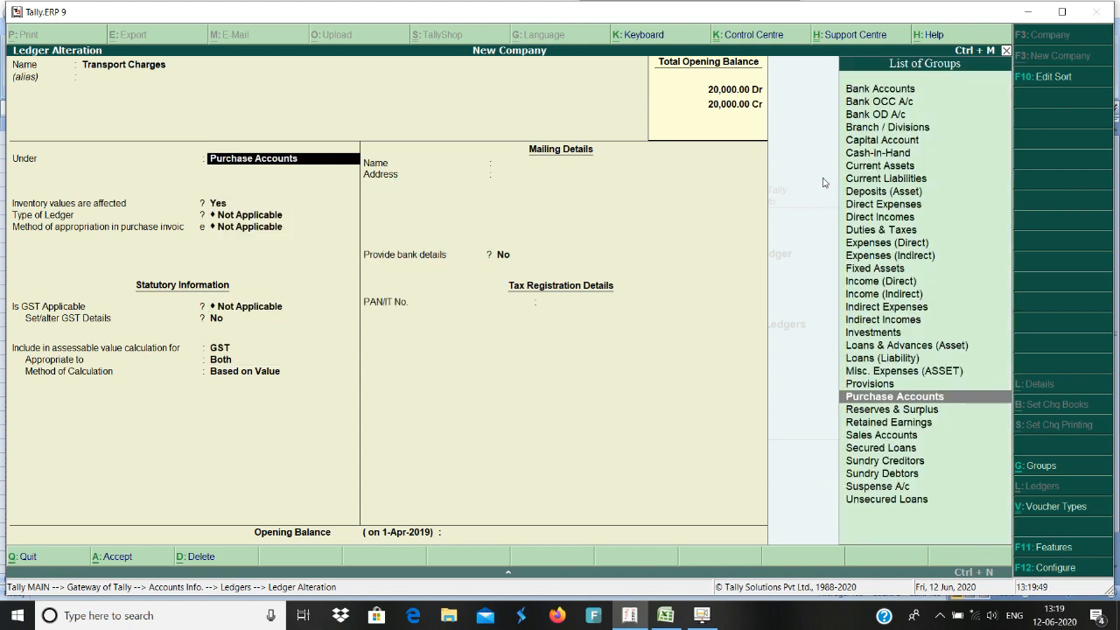
key(ctrl+Return)
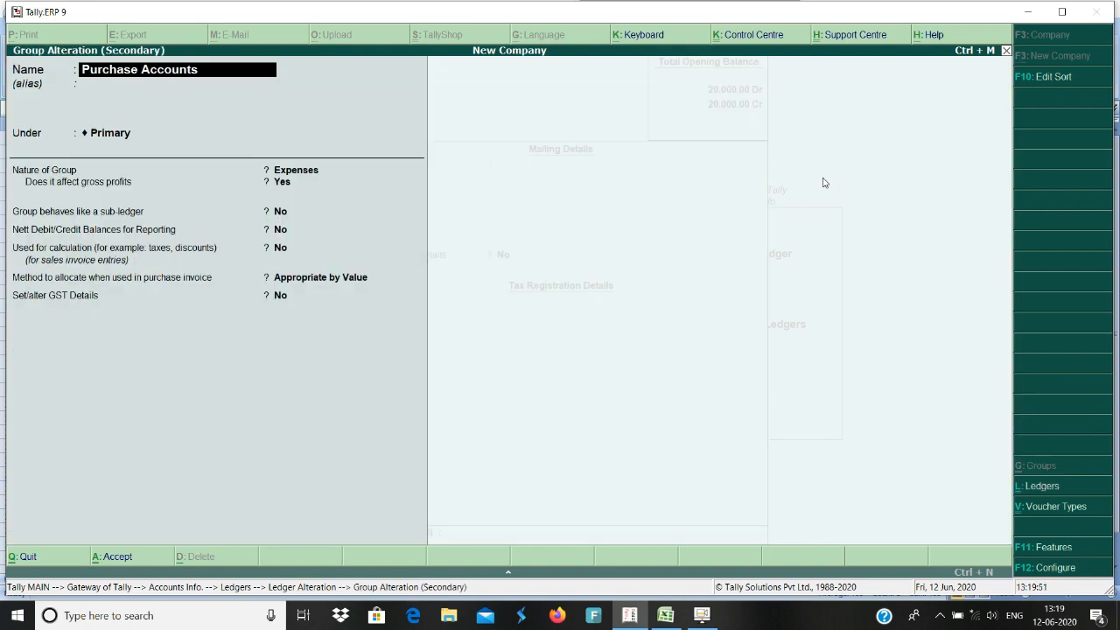
key(Return)
key(Return)
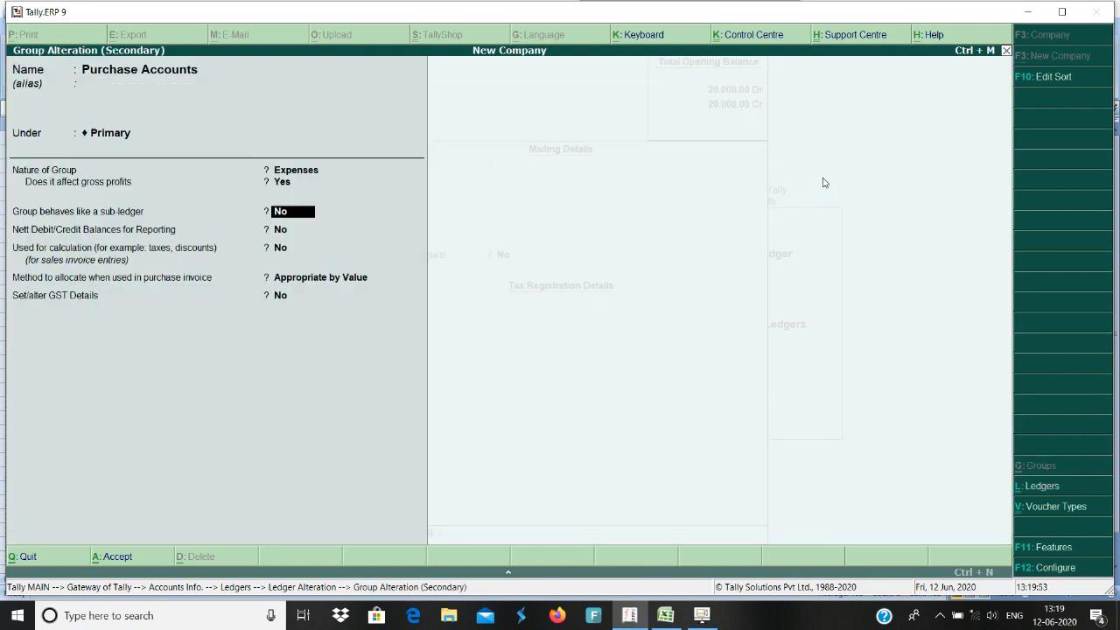
key(Return)
key(Return)
key(Return)
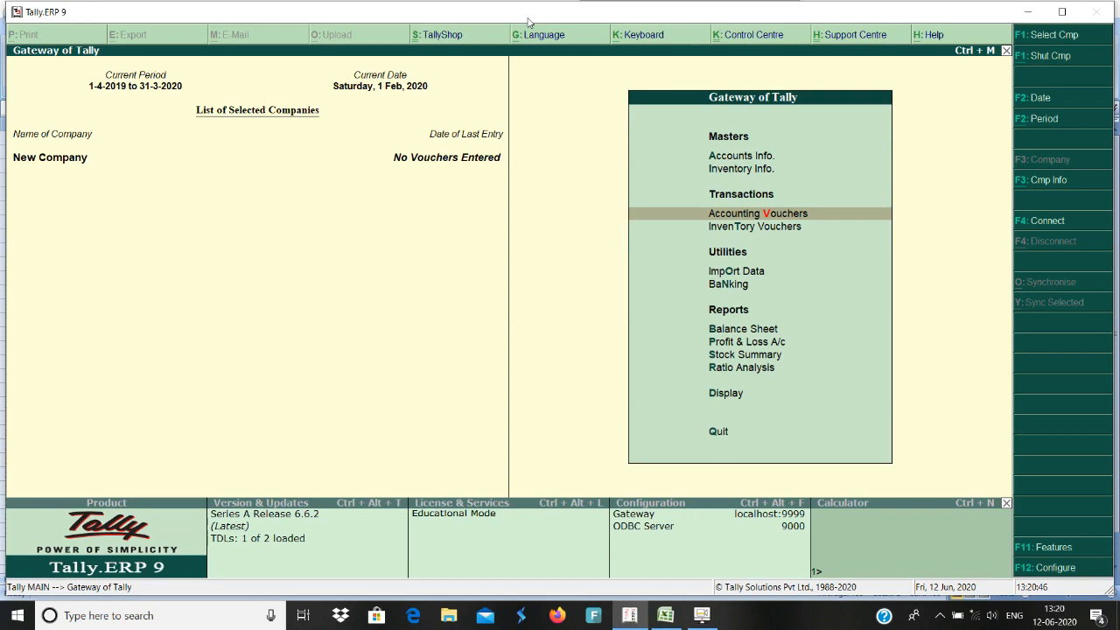
Open a purchase voucher and switch it through accounting invoice and voucher modes back to item invoice mode.
key(Return)
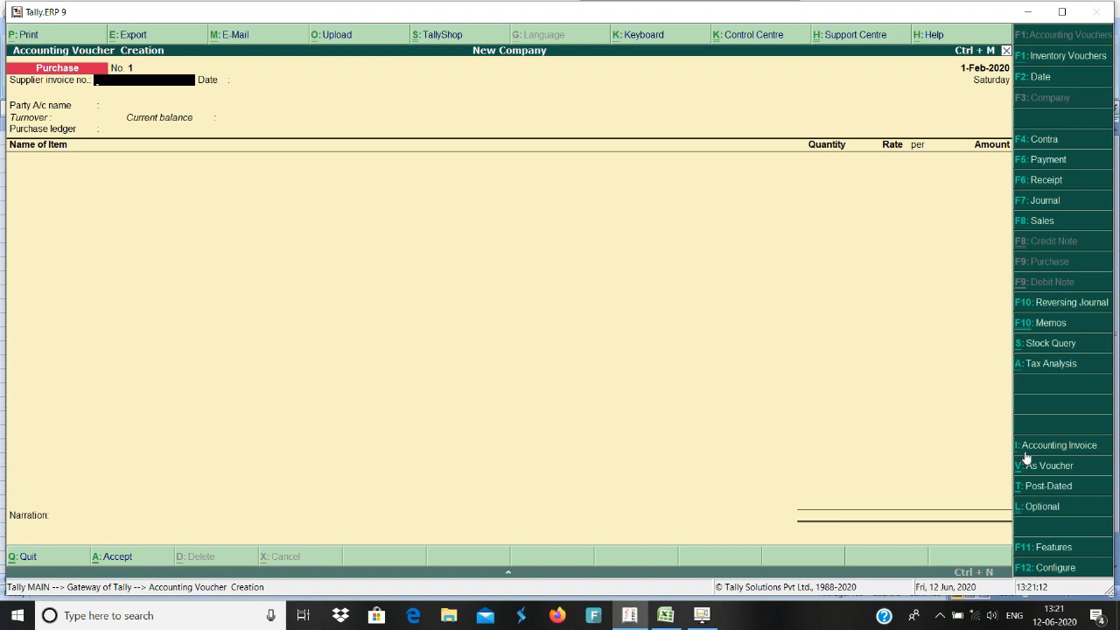
click(1072, 449)
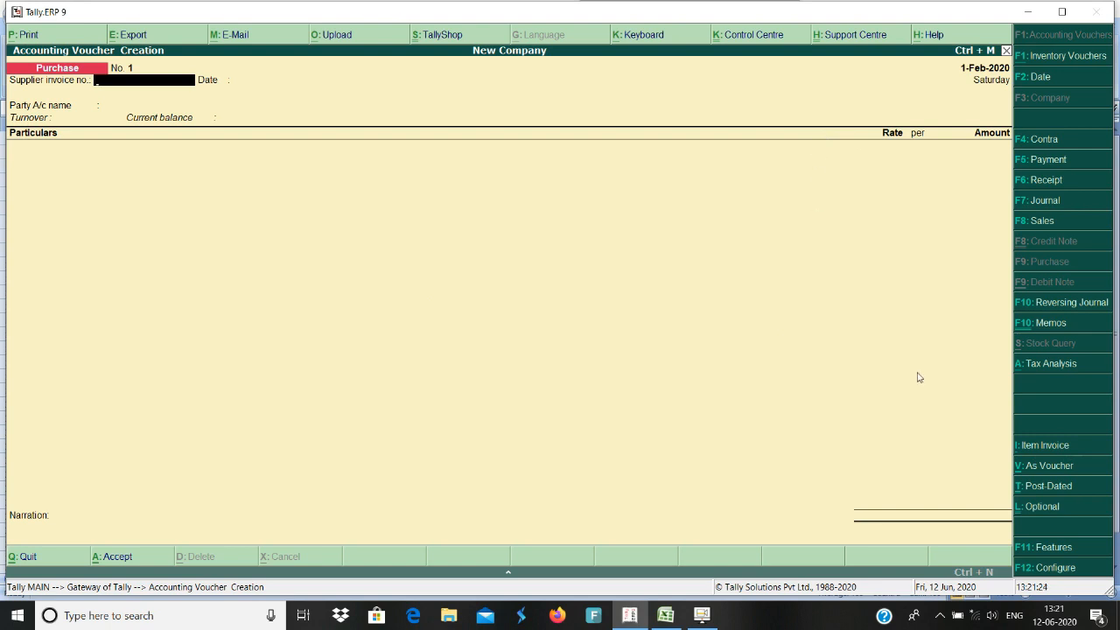
click(1057, 467)
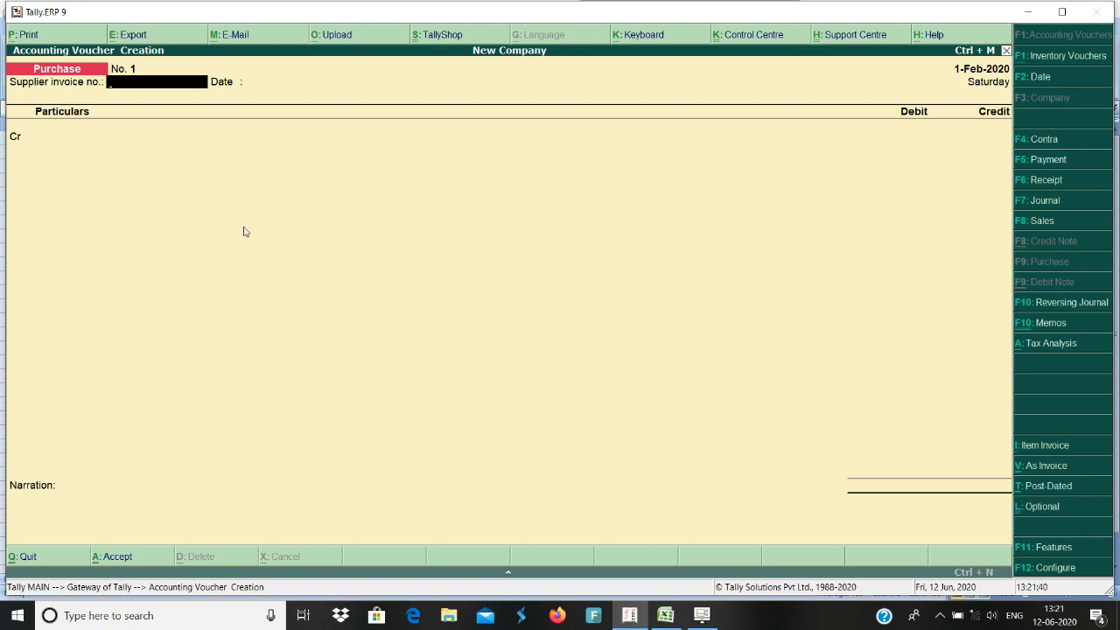
click(1046, 467)
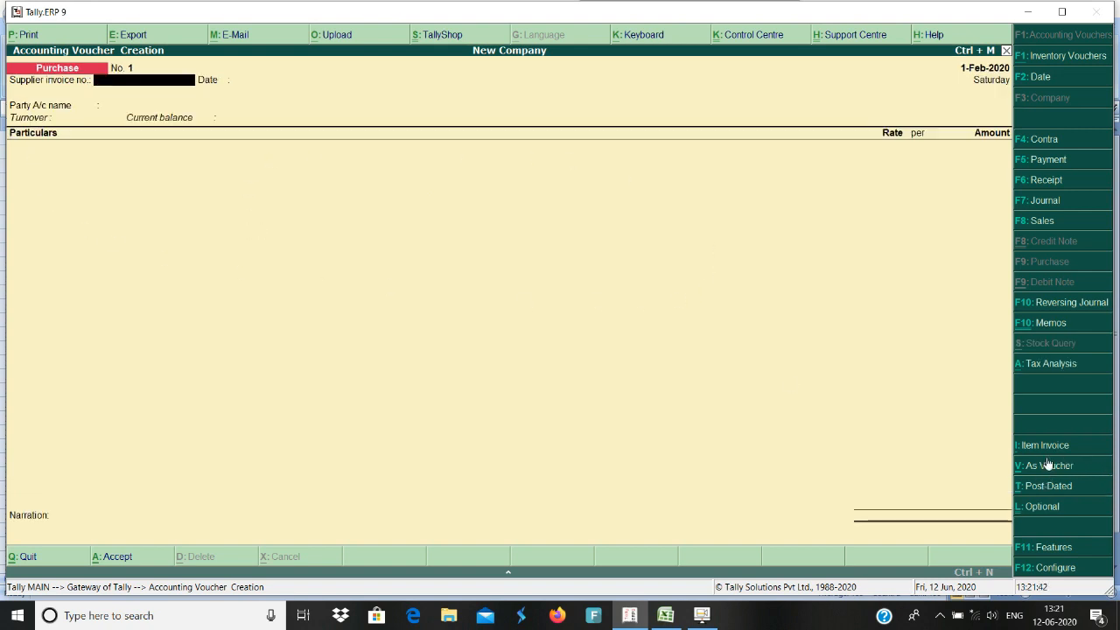
click(1048, 451)
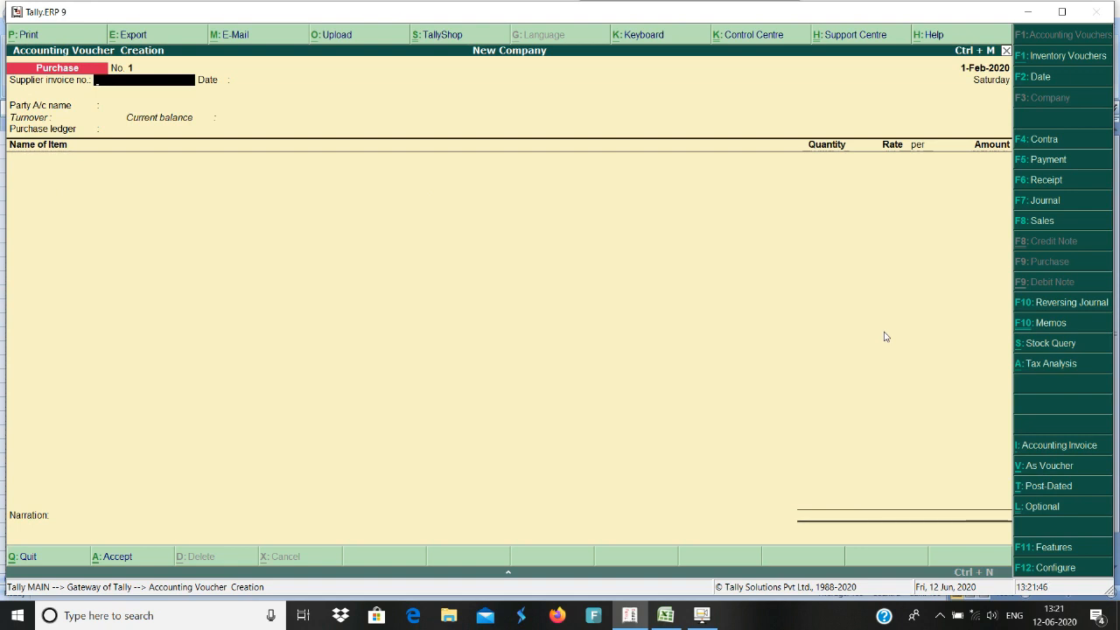
Enter supplier invoice number 1 with the date 1-Feb-2020 on the purchase voucher.
text(1)
key(Return)
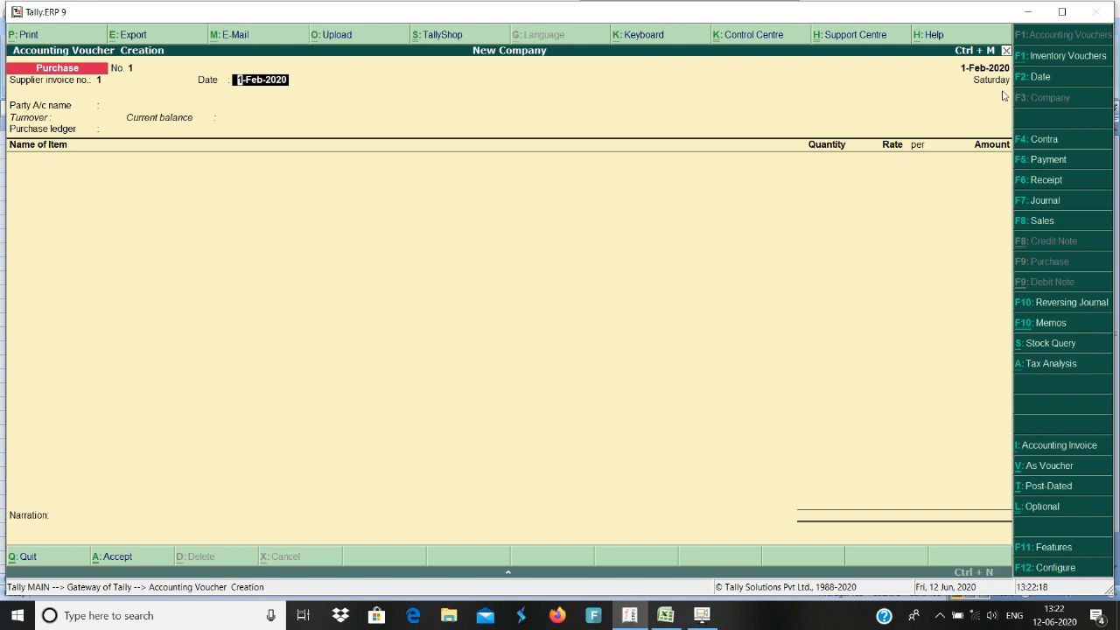
key(BackSpace)
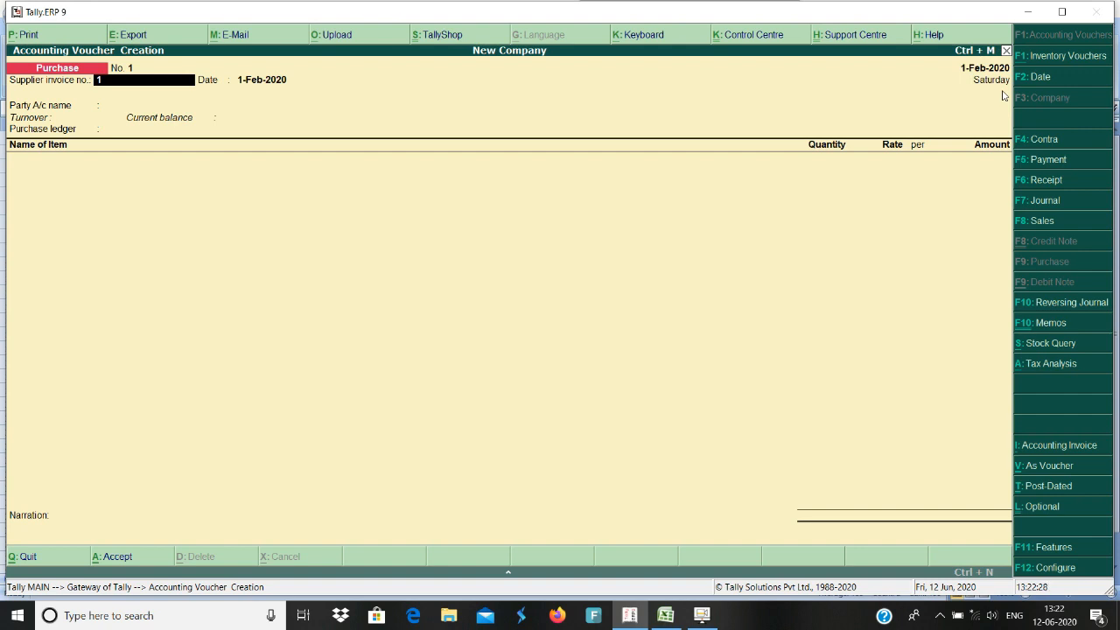
key(Return)
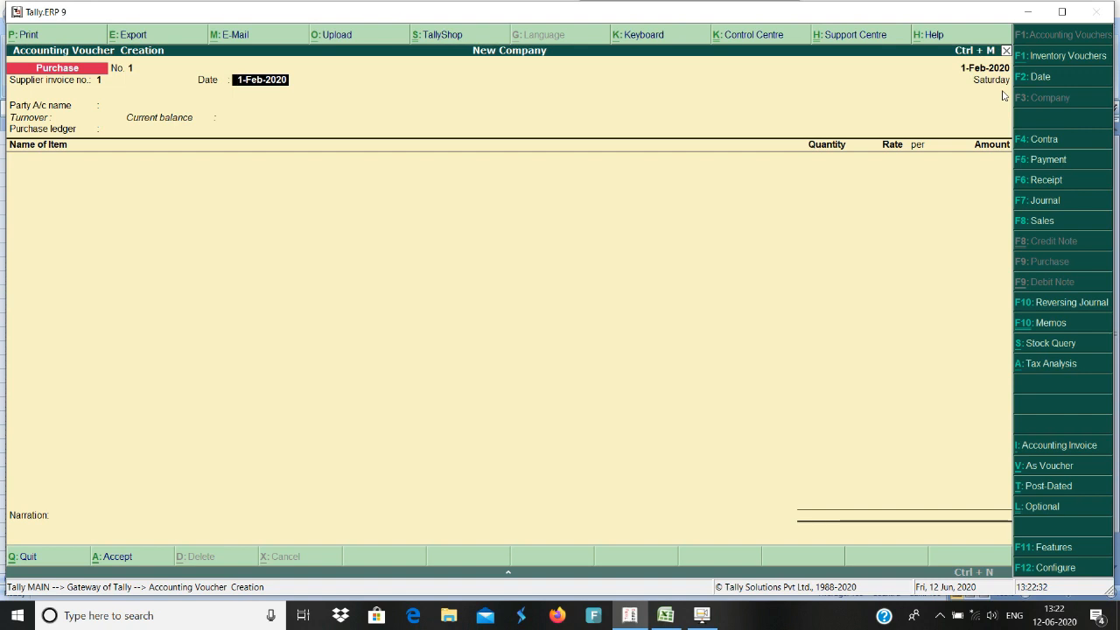
key(Return)
Select SURAJ HARDWARE as the party account, accept its supplier details and choose PURCHASE as the purchase ledger.
key(Down)
key(Down)
key(Down)
key(Down)
key(Down)
key(Down)
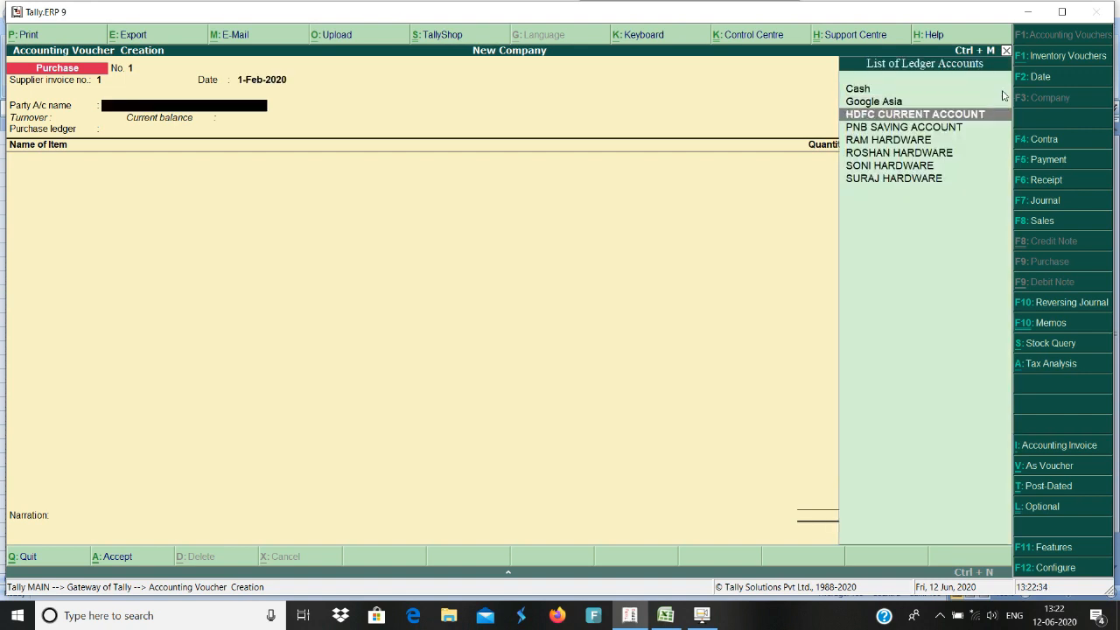
key(Down)
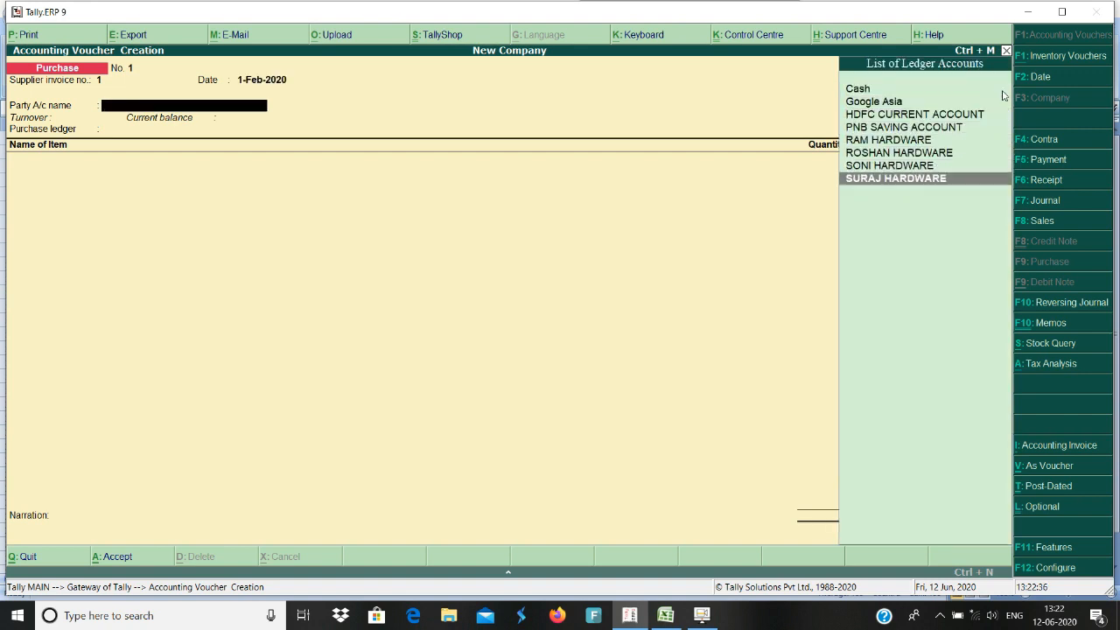
key(Return)
key(Return)
key(Return)
key(Return)
key(Return)
key(Return)
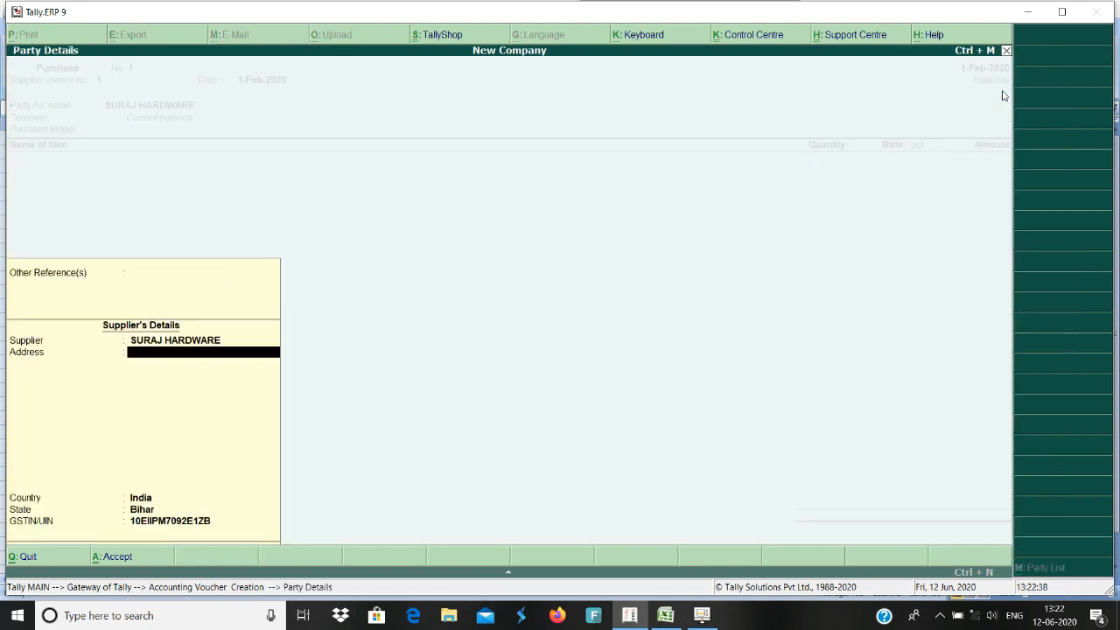
key(Return)
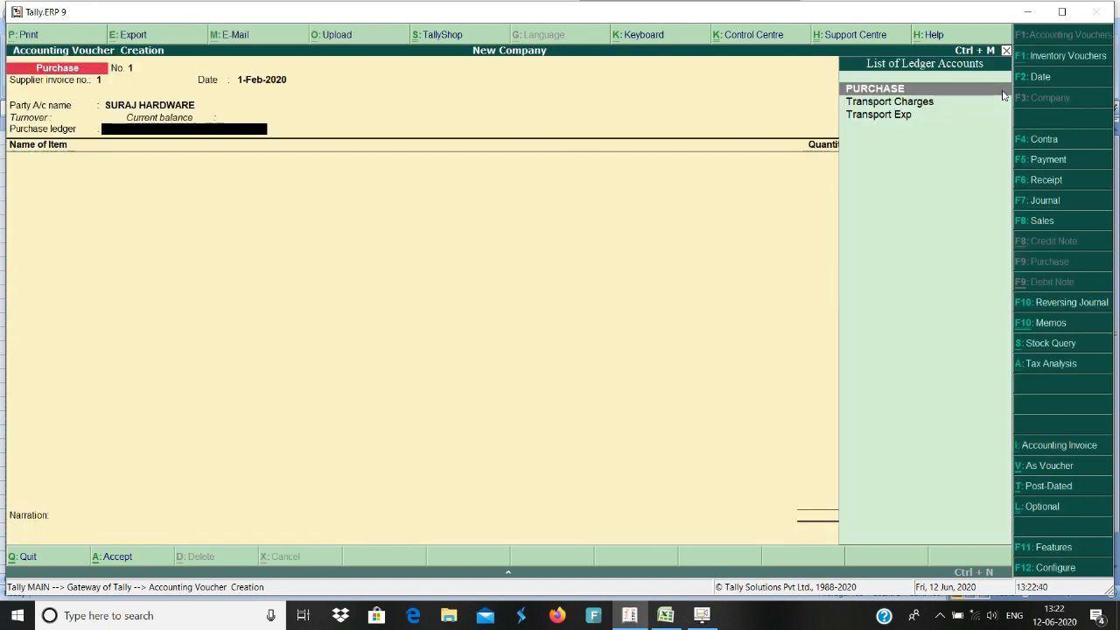
key(Return)
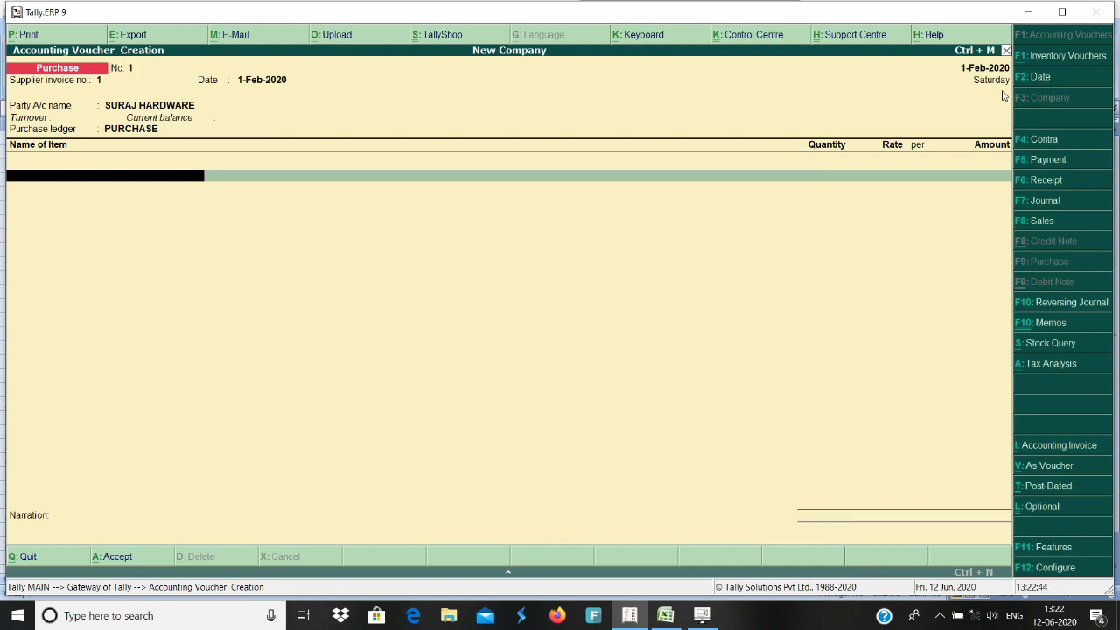
Add ITEM1 to the purchase voucher with a quantity of 100 PCS at a rate of 100 per piece.
text(IT)
key(Return)
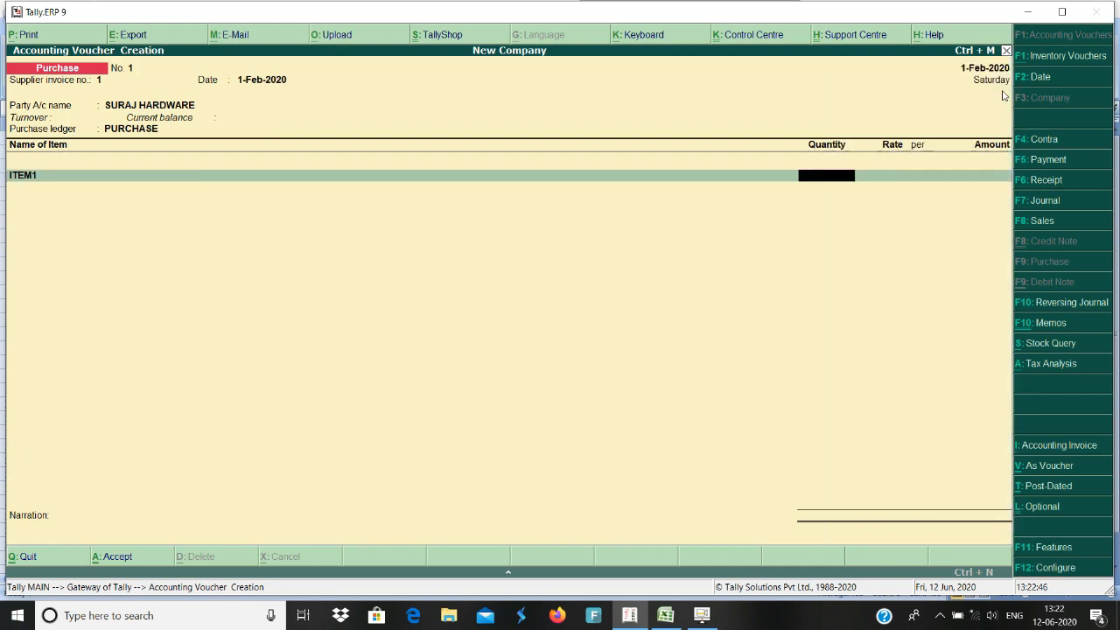
text(100)
key(Return)
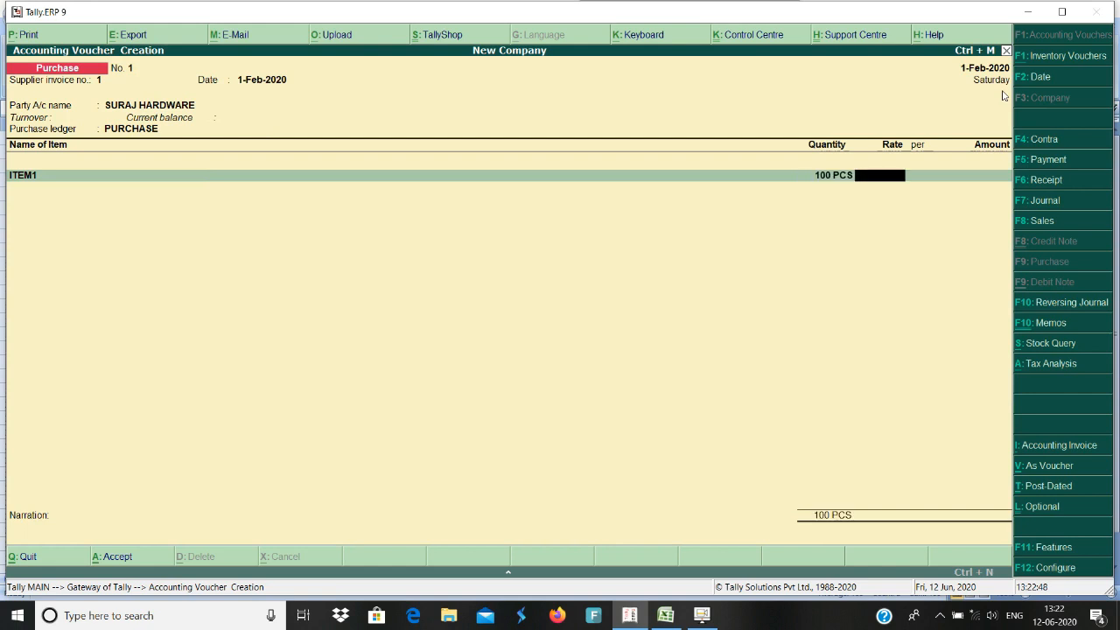
text(100)
key(Return)
key(Return)
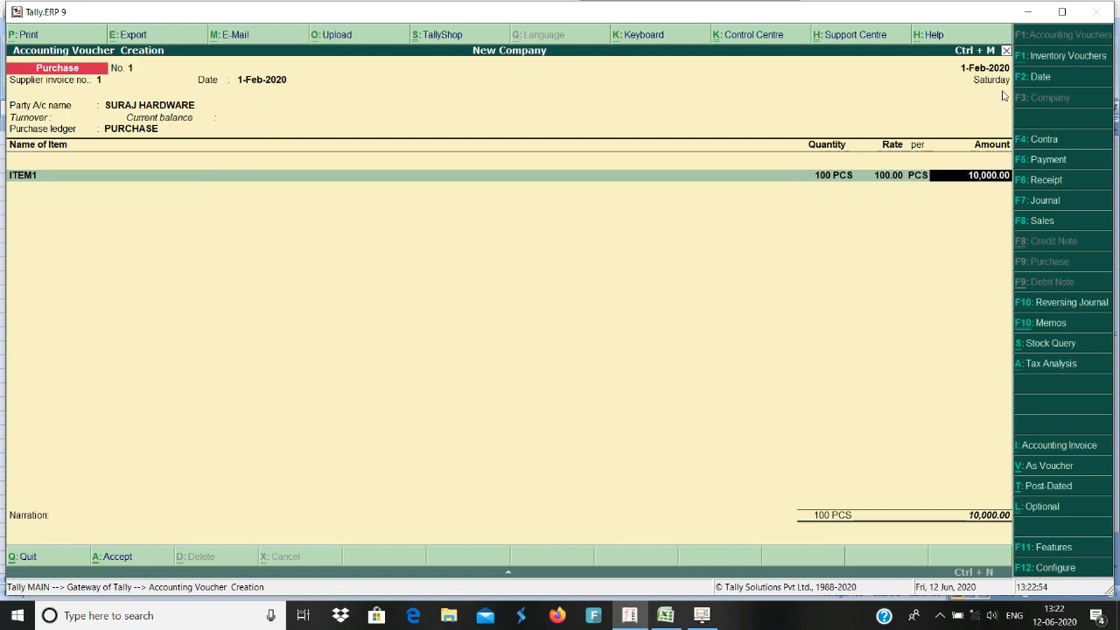
key(Return)
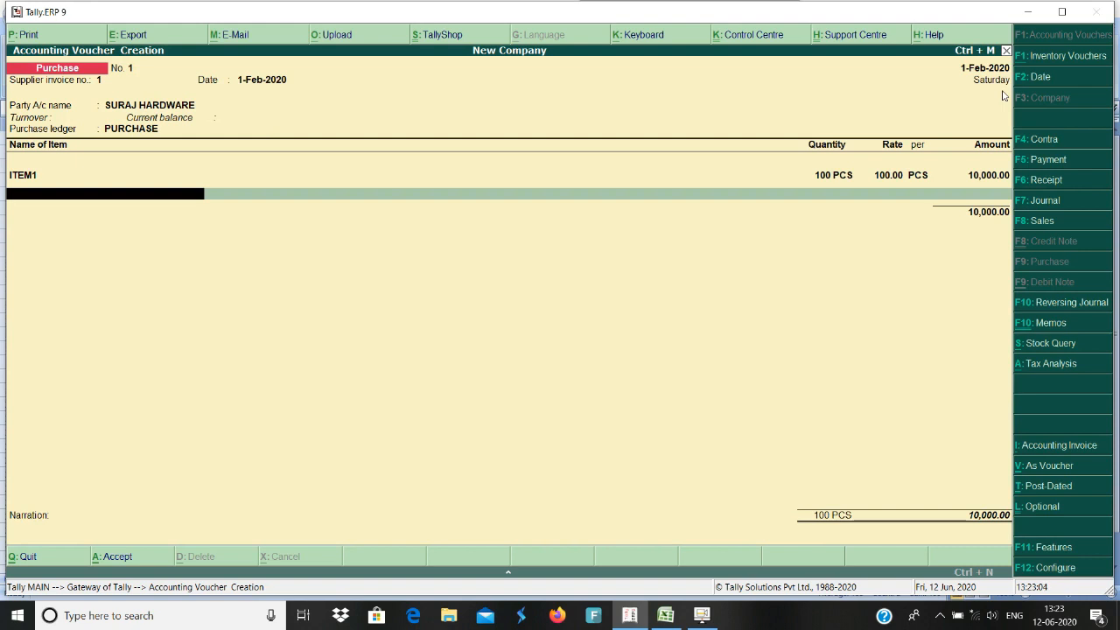
Add the Transport Charges ledger below the item with an amount of 100.
key(Return)
text(TR)
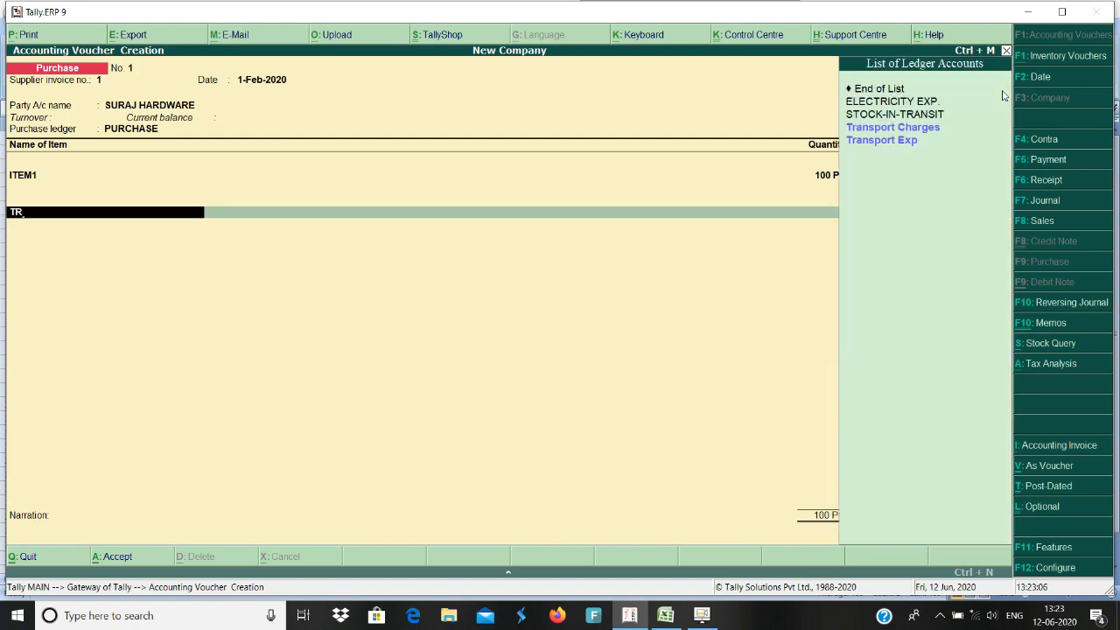
key(Down)
key(Down)
key(Down)
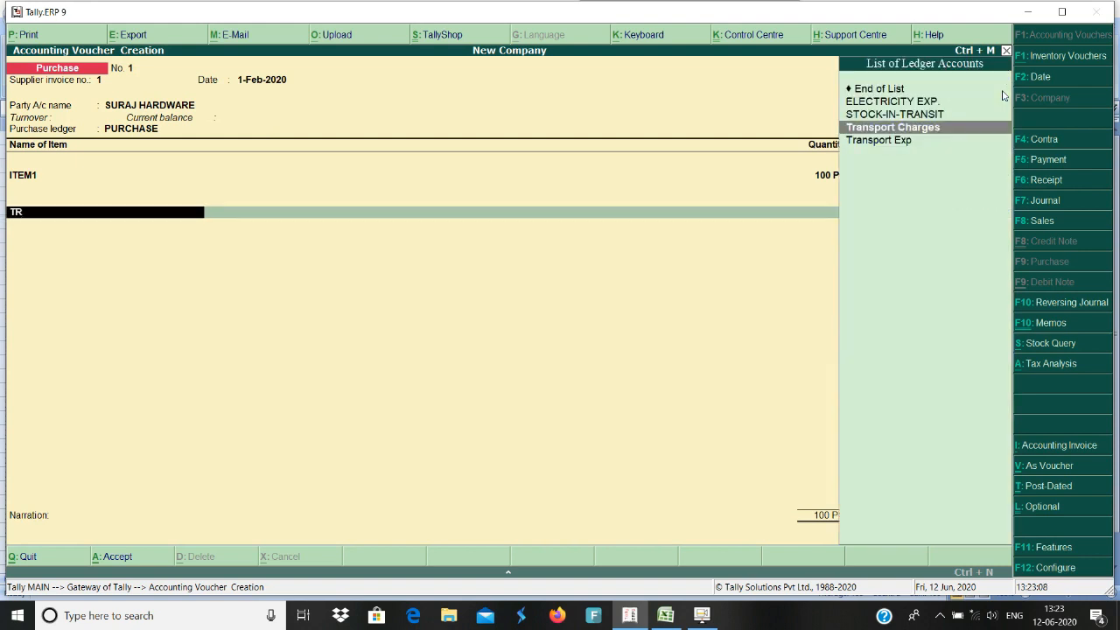
key(Return)
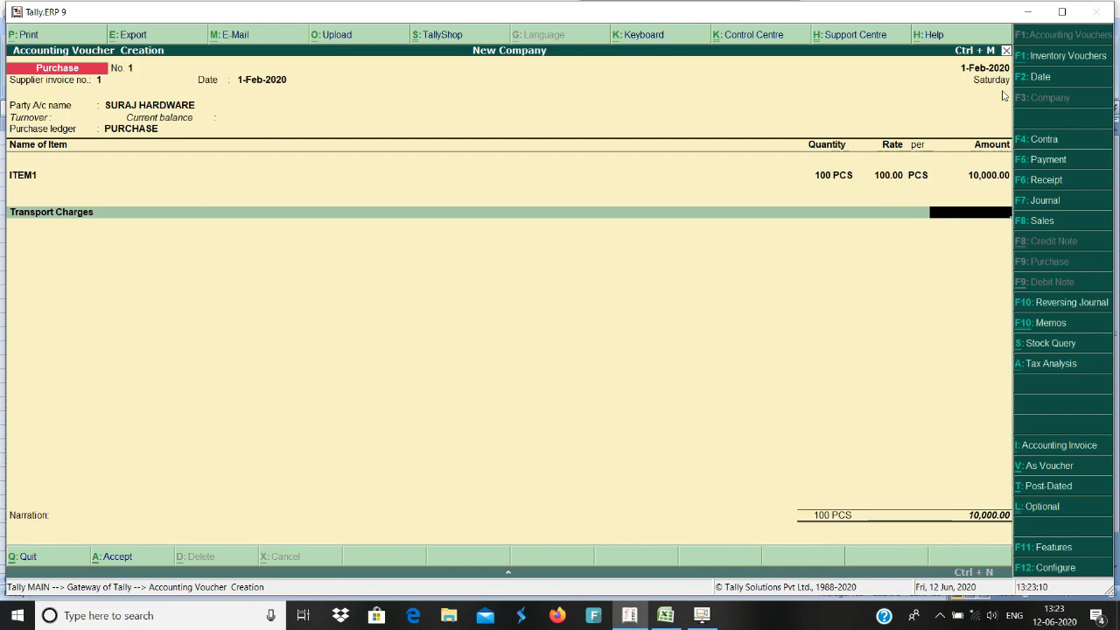
text(100)
key(Return)
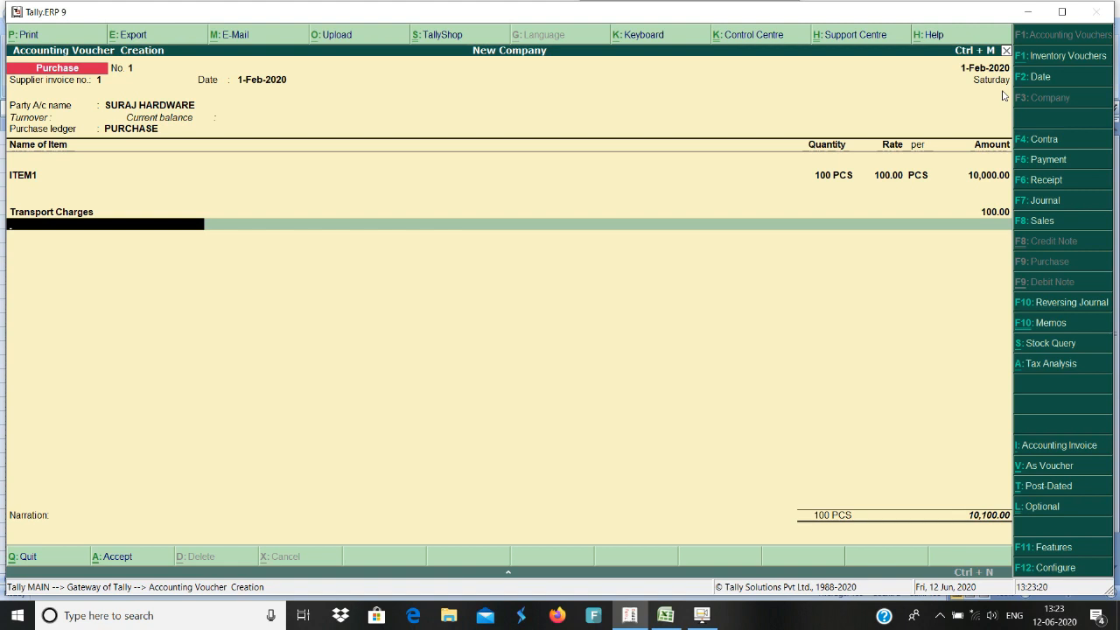
Add the Input Cgst and Input Sgst ledgers to the purchase voucher with their calculated tax amounts.
text(C)
key(BackSpace)
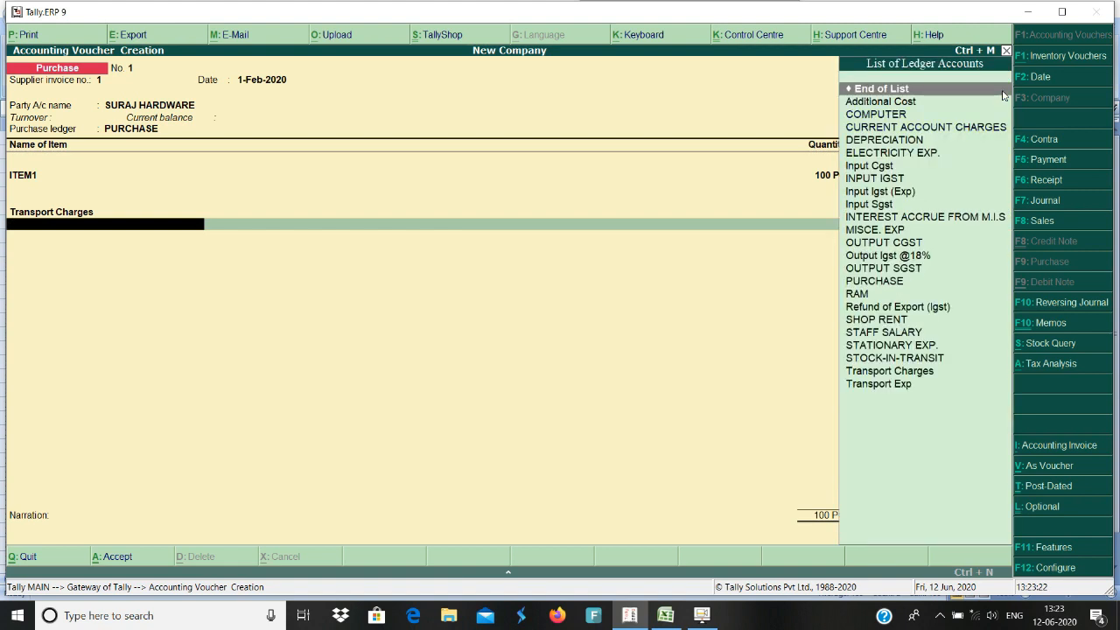
text(IN)
key(Return)
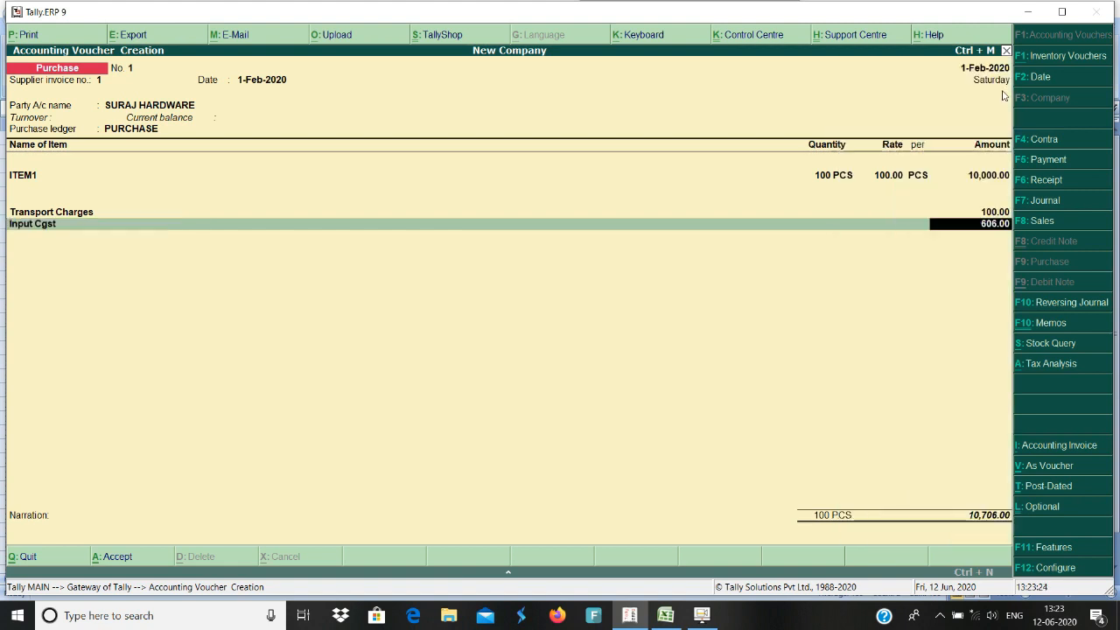
key(Return)
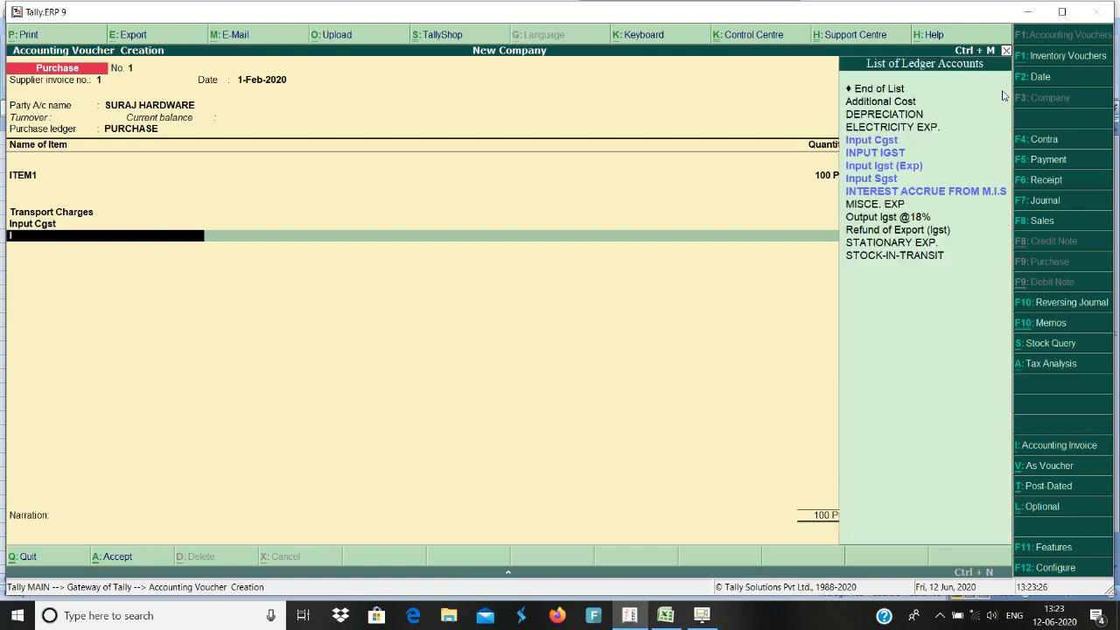
key(Down)
key(Down)
key(Down)
key(Down)
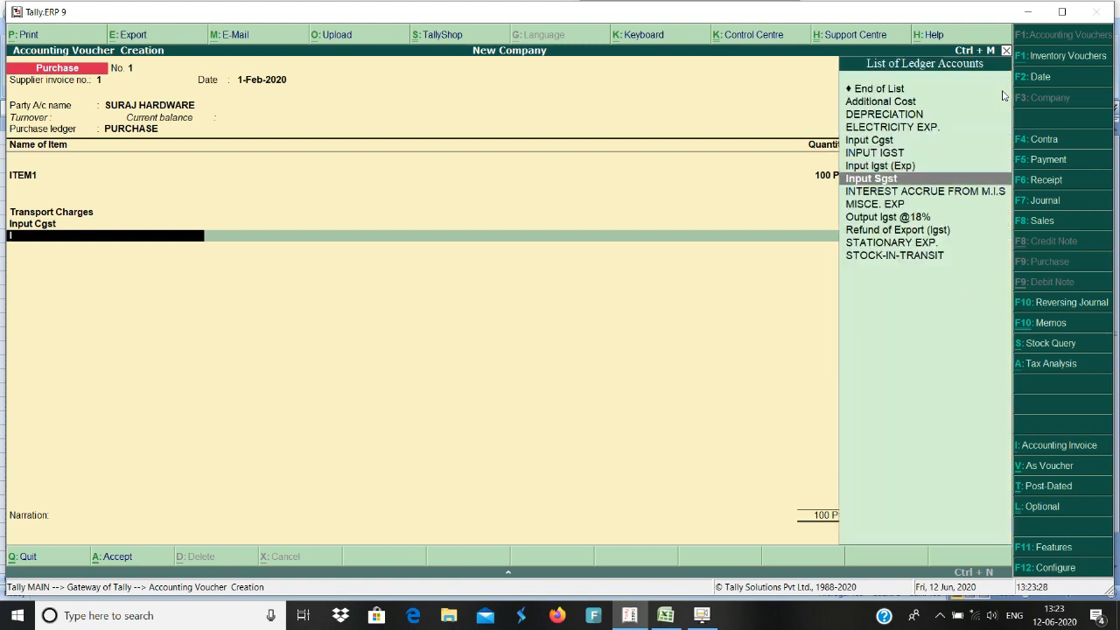
key(Return)
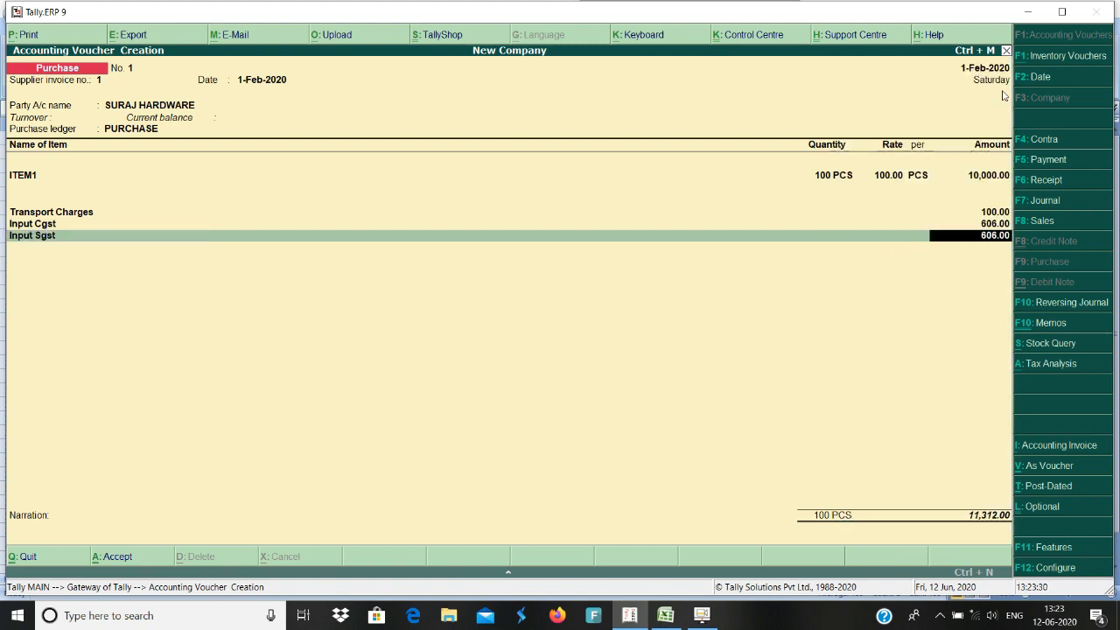
Examine the detailed tax analysis of the purchase voucher for the taxable value and GST on ITEM1.
click(1055, 364)
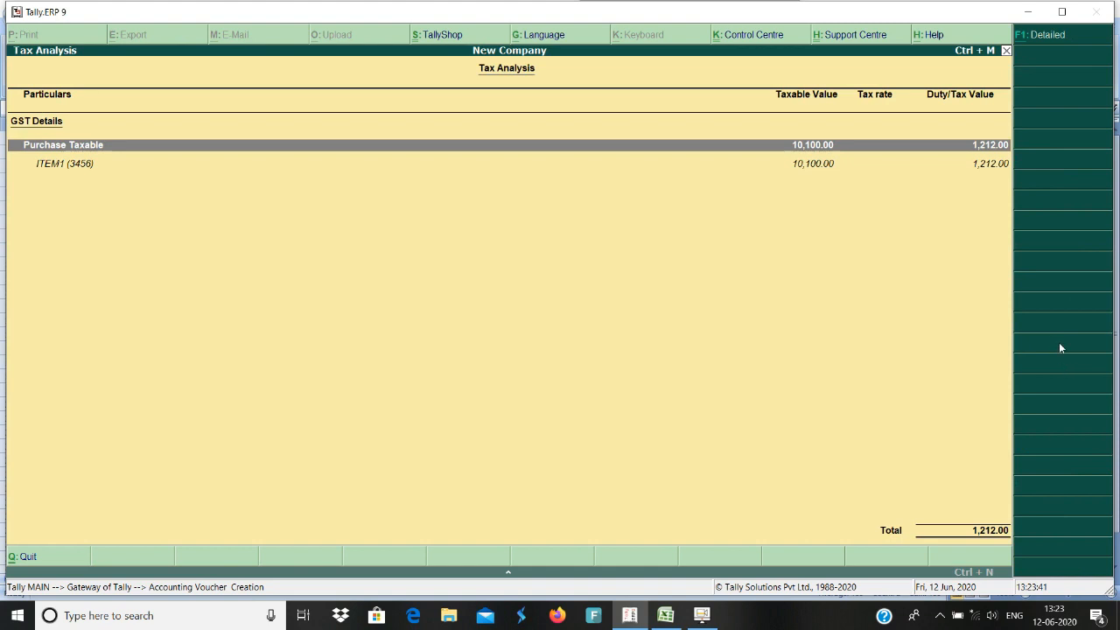
click(1052, 40)
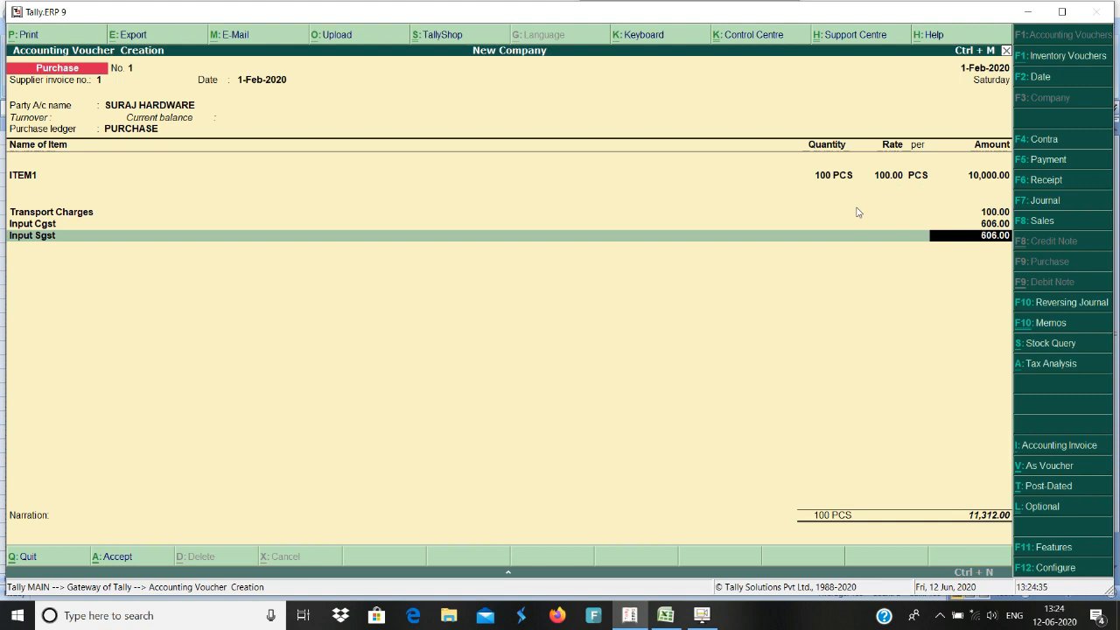
Save the purchase voucher and leave voucher entry for the Gateway of Tally.
key(ctrl+a)
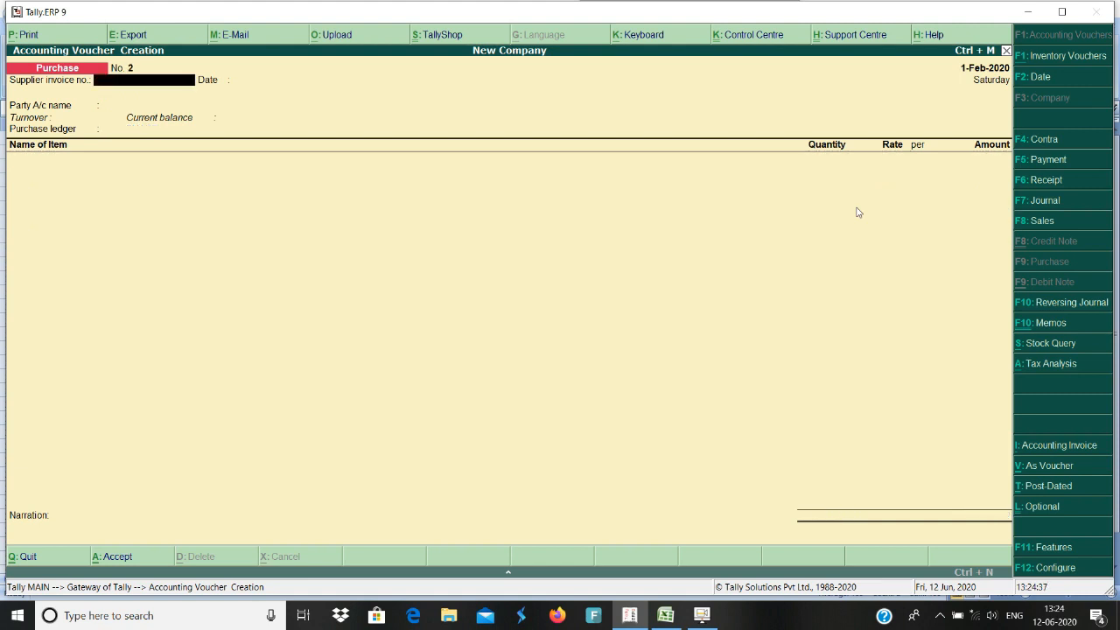
key(Escape)
key(y)
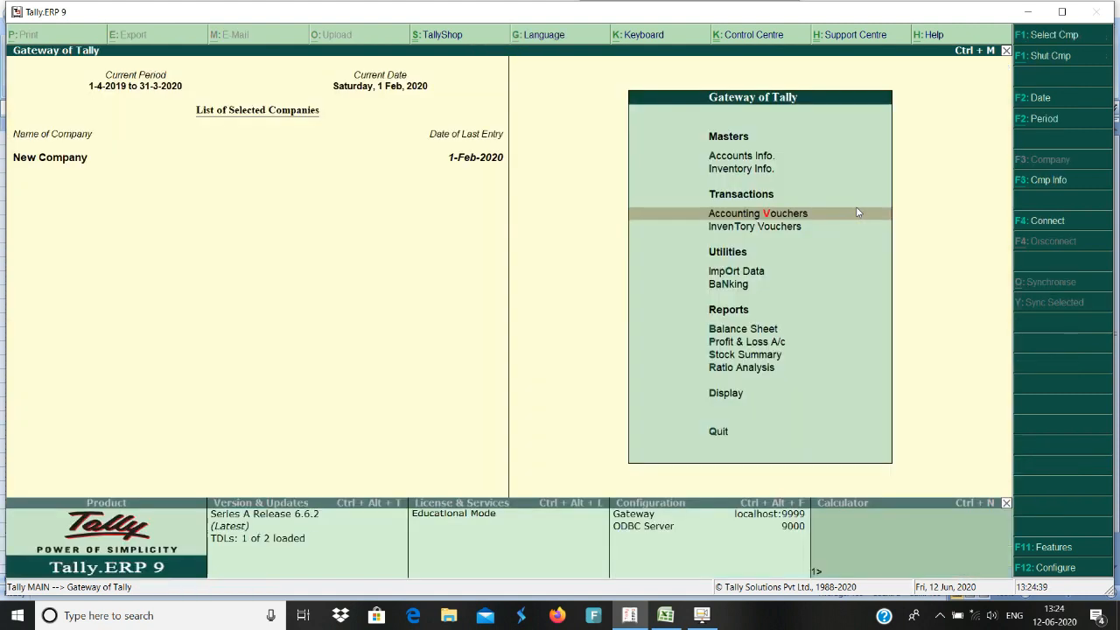
Check ITEM1's quantity, rate and value in the Stock Summary and its monthly summary.
key(s)
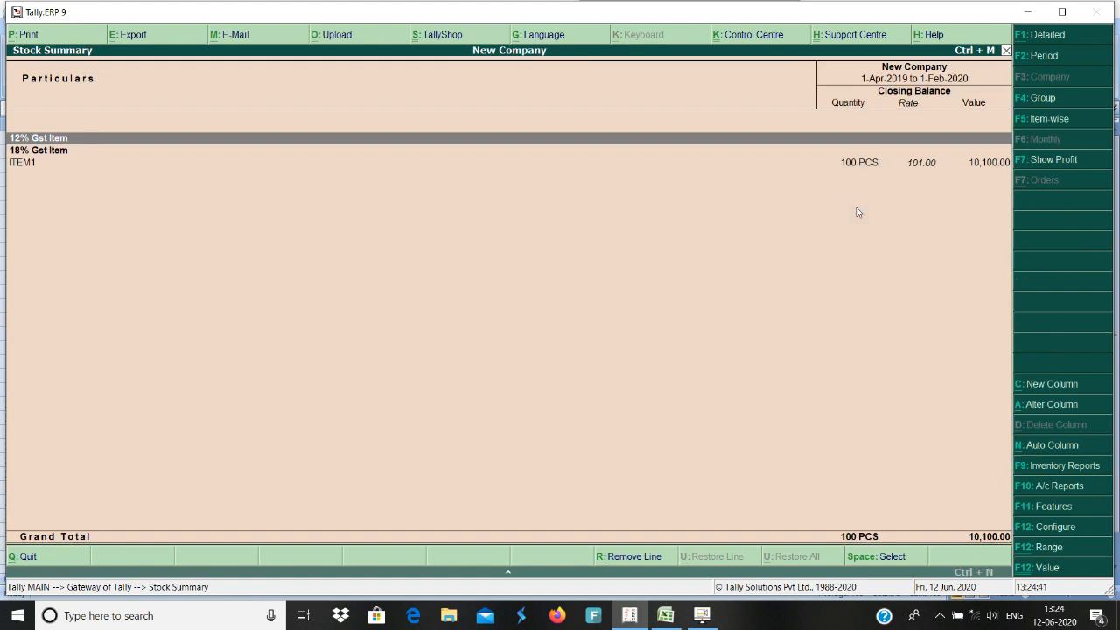
key(Down)
key(Down)
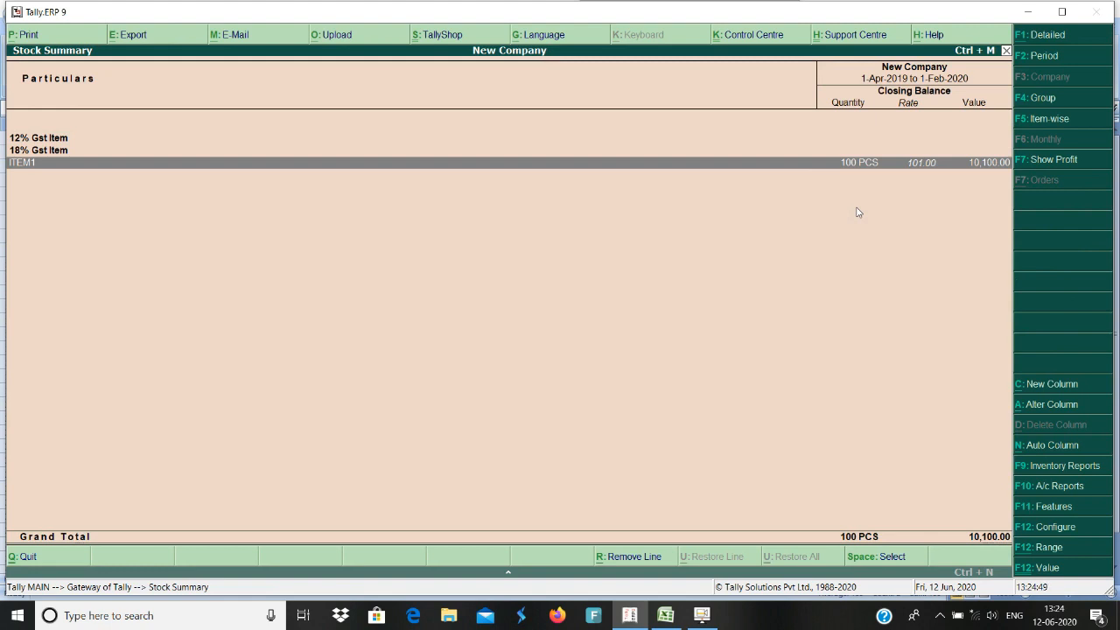
key(Return)
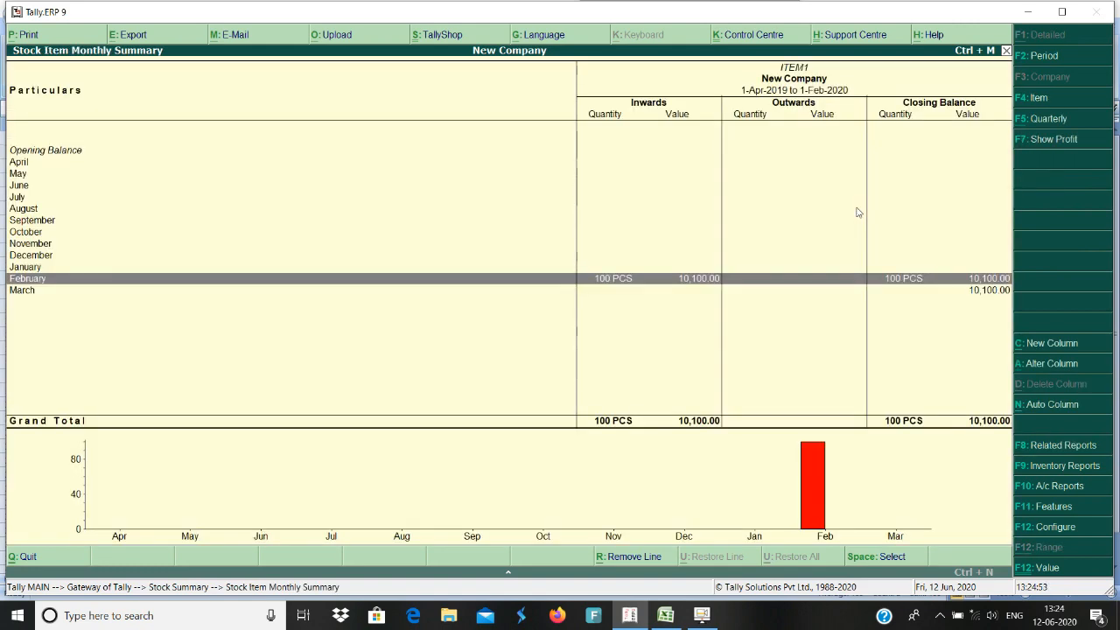
key(Escape)
key(Escape)
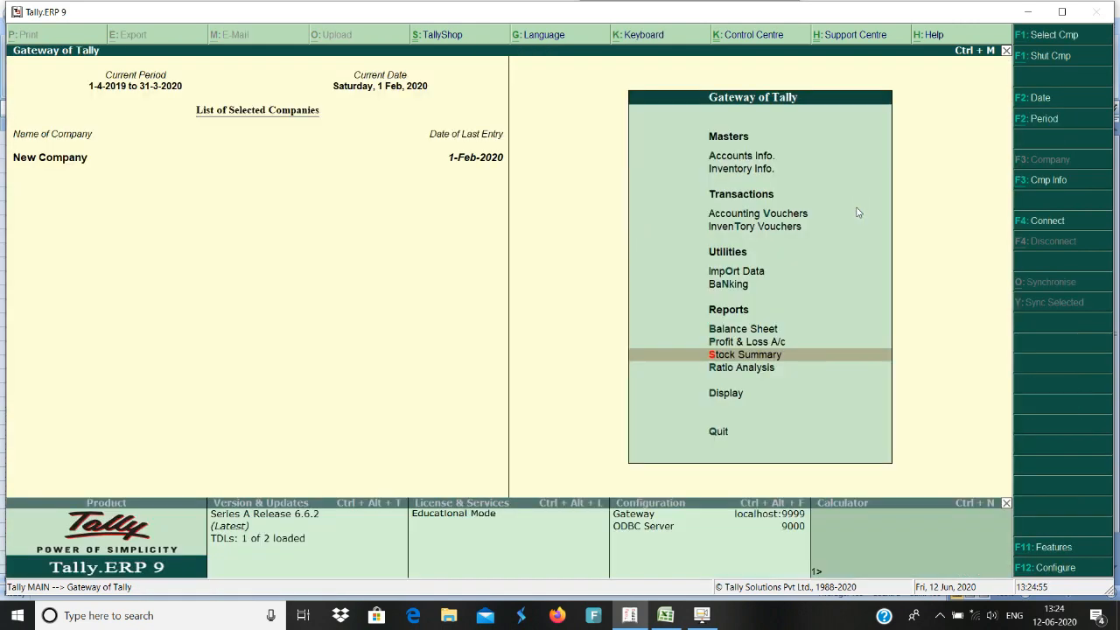
Open the Profit & Loss A/c to check the purchase accounts and closing stock values.
key(Up)
key(Return)
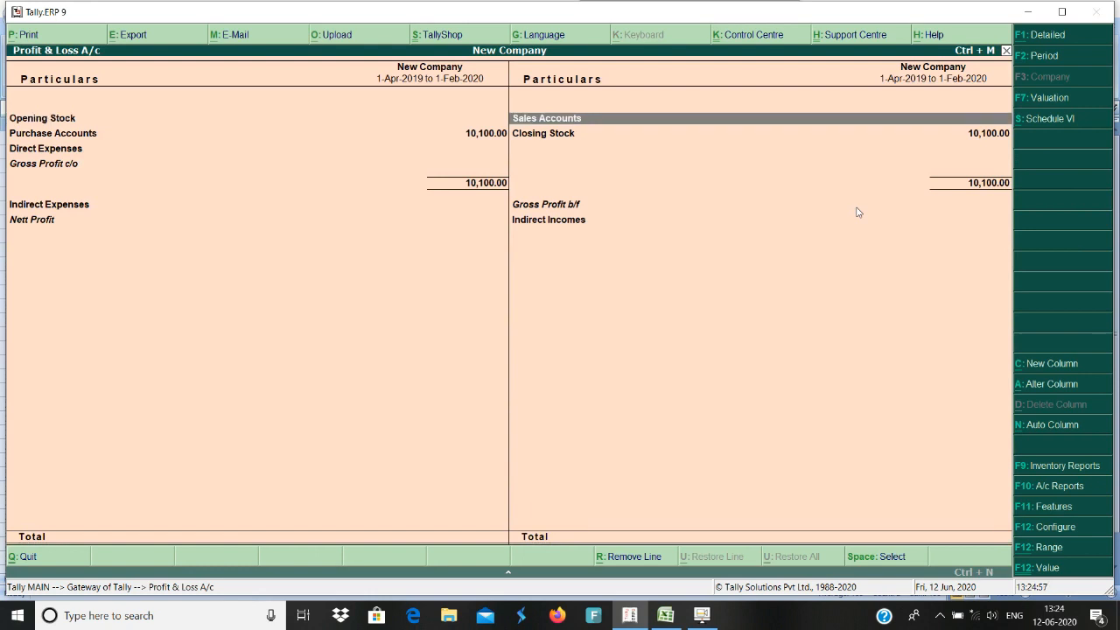
Compare the Closing Stock and Purchase Accounts values in the Profit & Loss A/c, and leave the report.
key(Down)
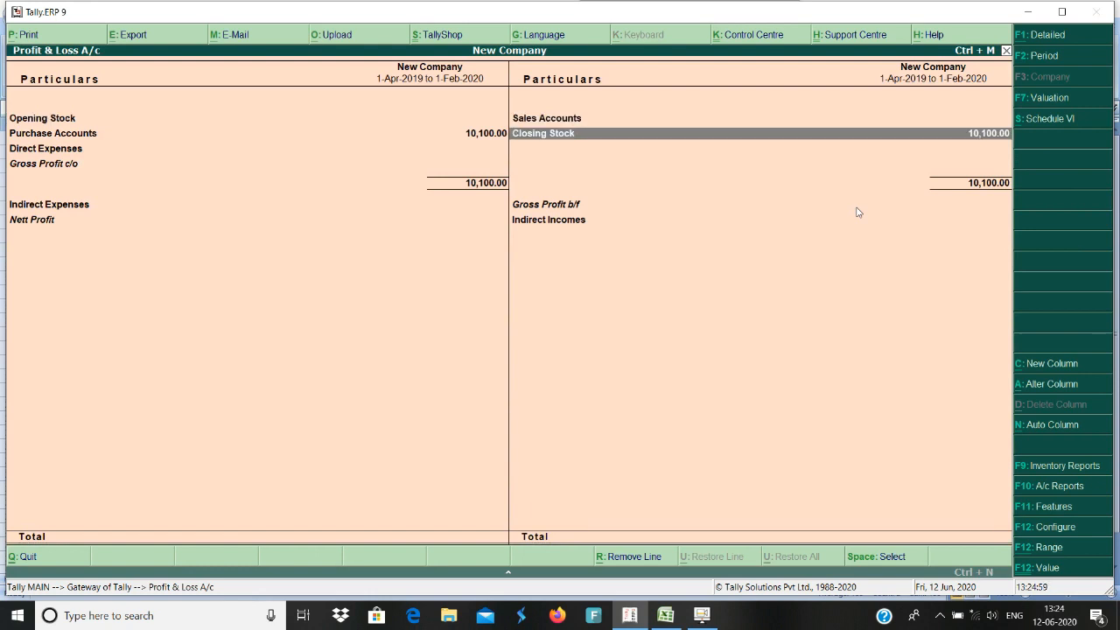
key(Left)
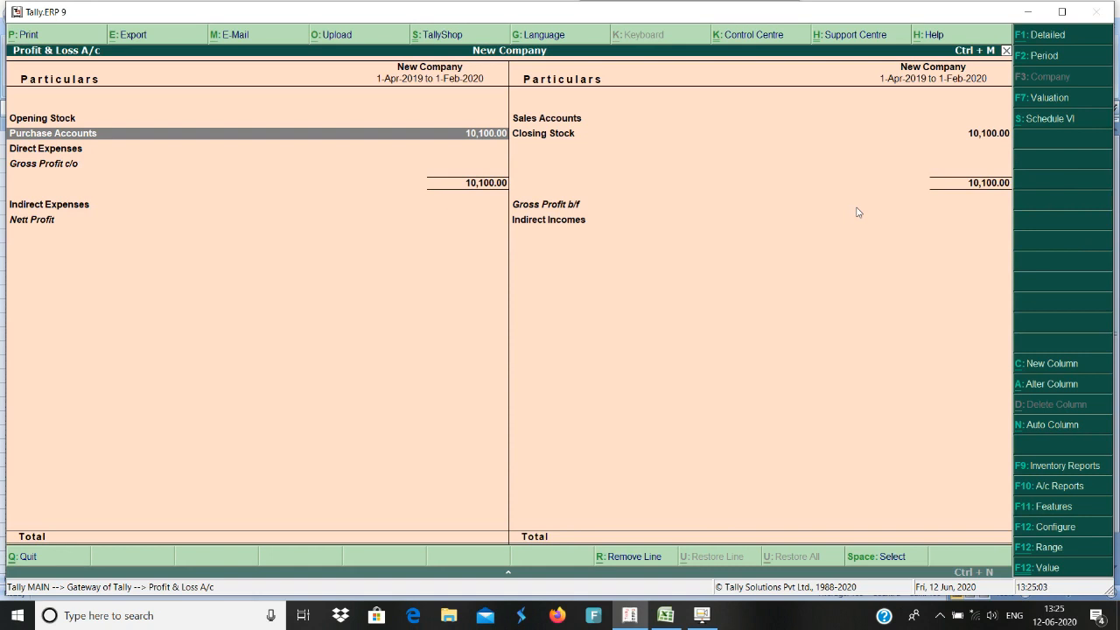
key(Escape)
Display the GSTR-2 report for the period 1-2-2020 to 2-2-2020.
key(d)
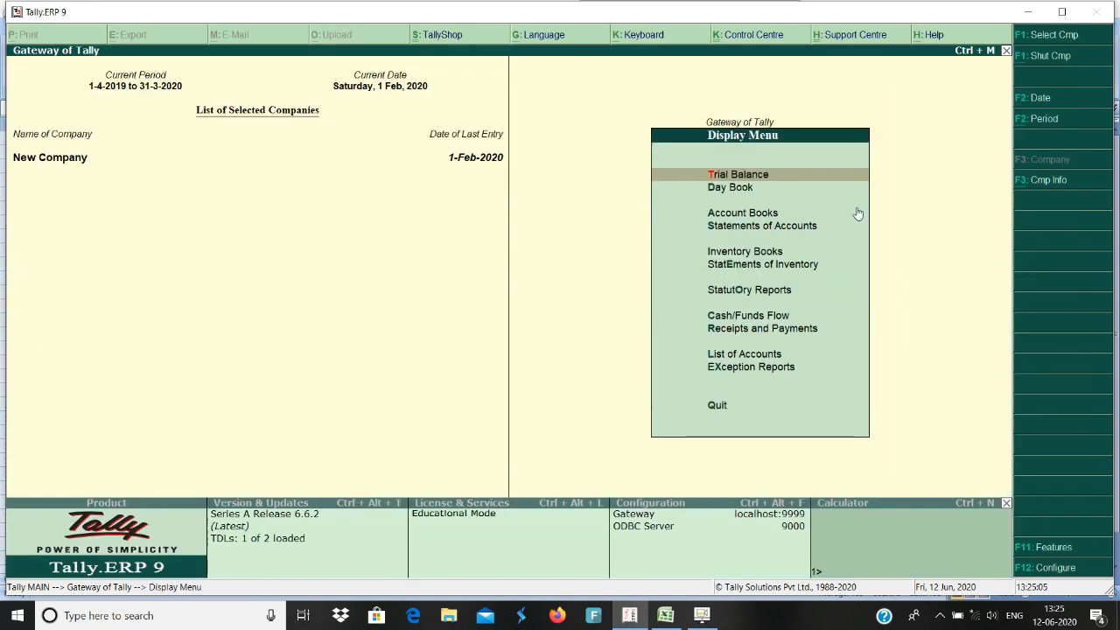
key(o)
key(Return)
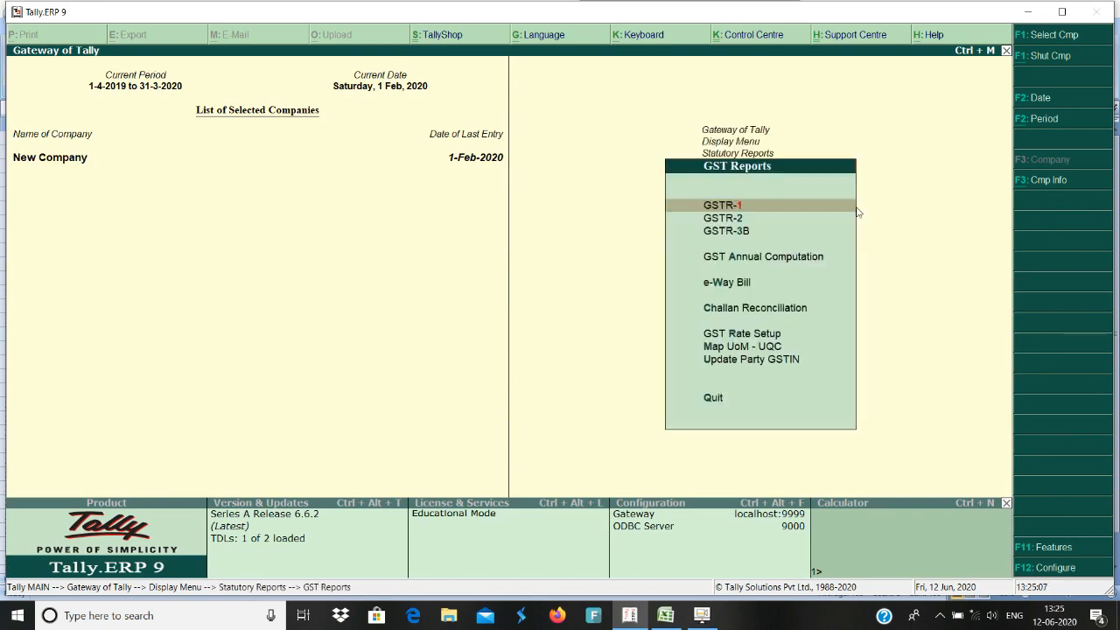
key(2)
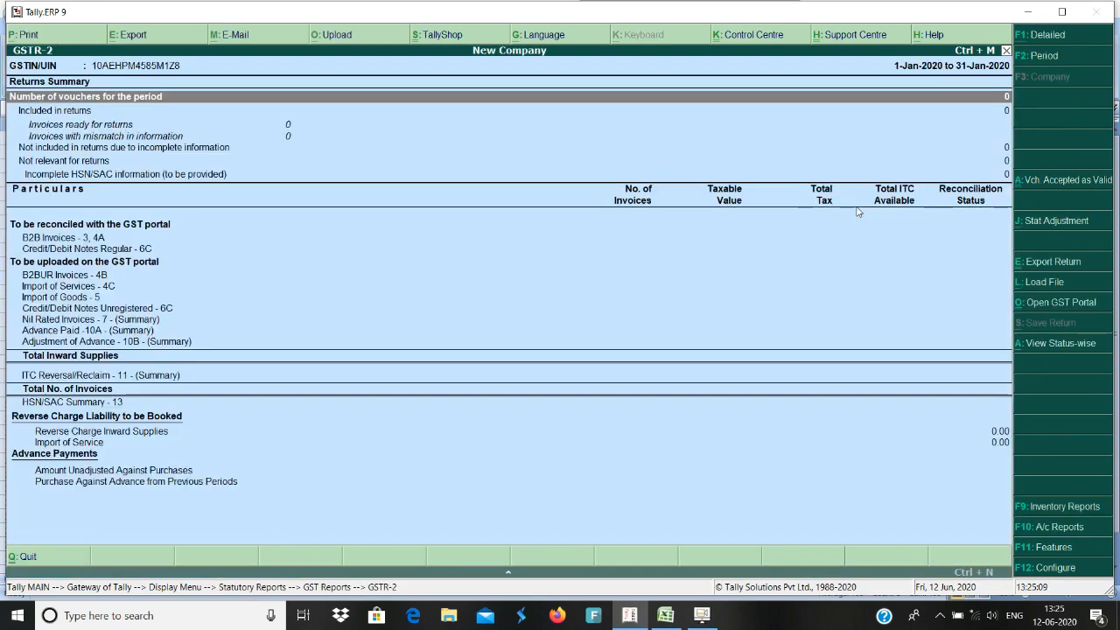
click(1063, 61)
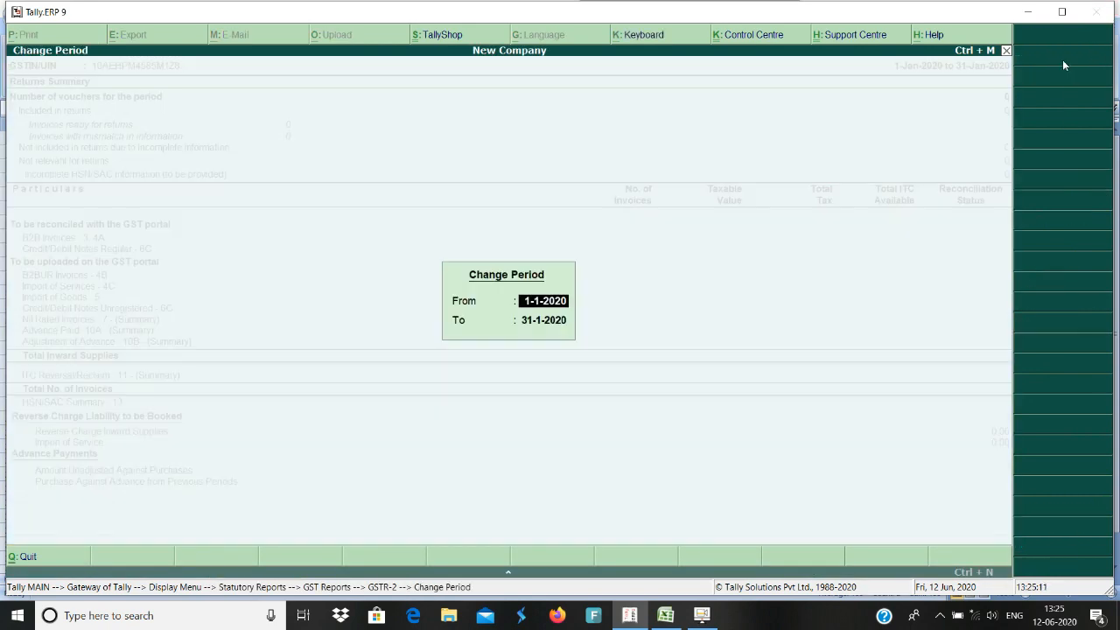
text(1-2)
key(Return)
text(2-2)
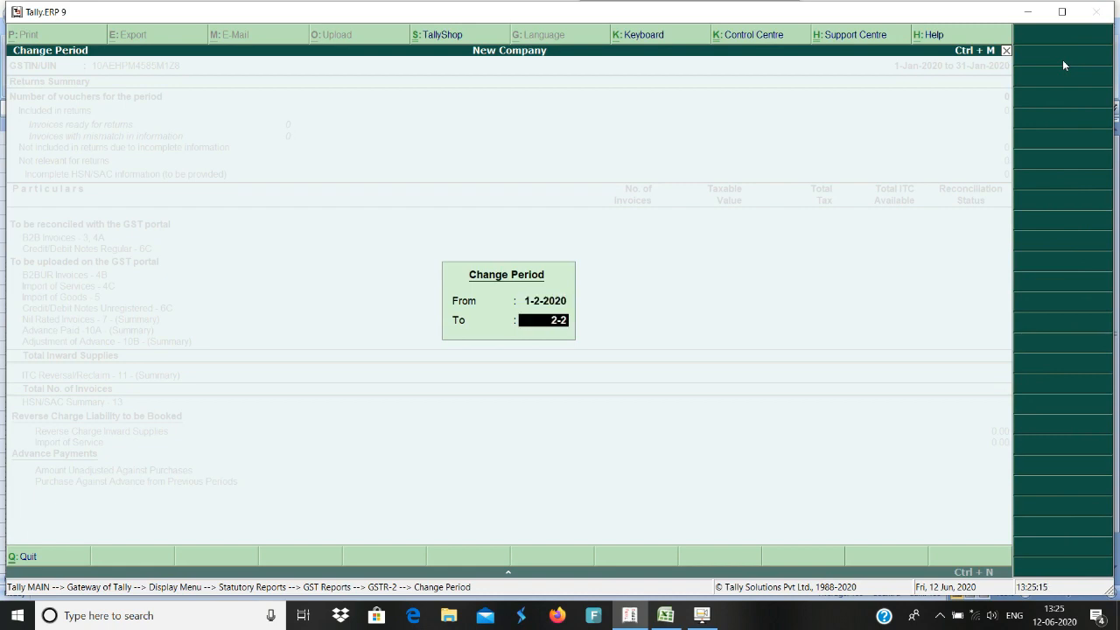
key(Return)
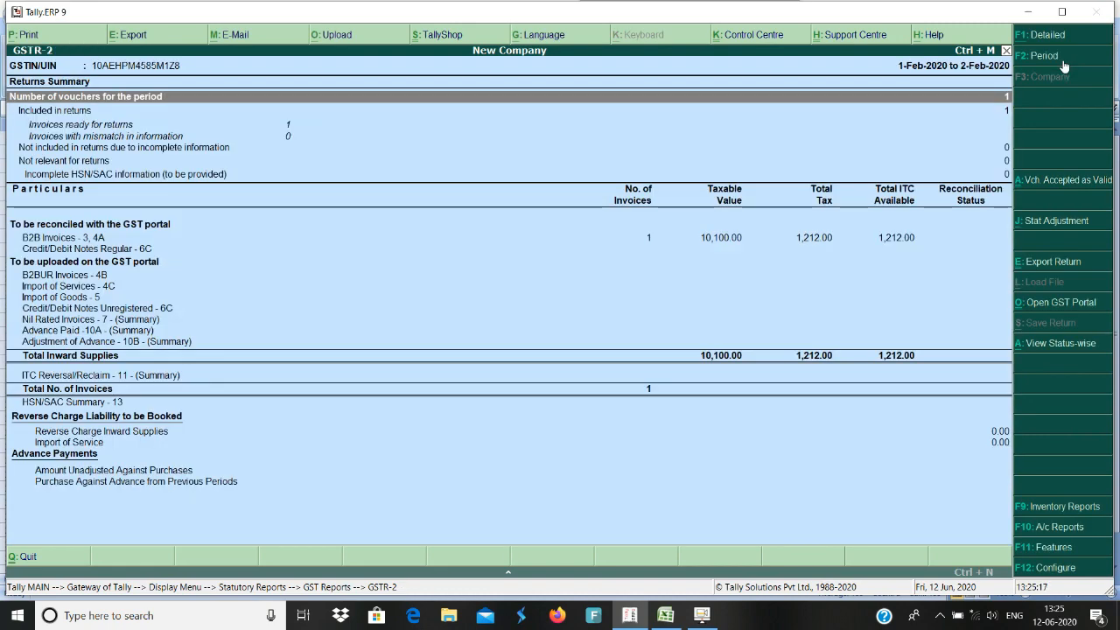
Drill down into the B2B Invoices line of the GSTR-2 report to examine its invoice details.
key(Down)
key(Down)
key(Down)
key(Down)
key(Down)
key(Down)
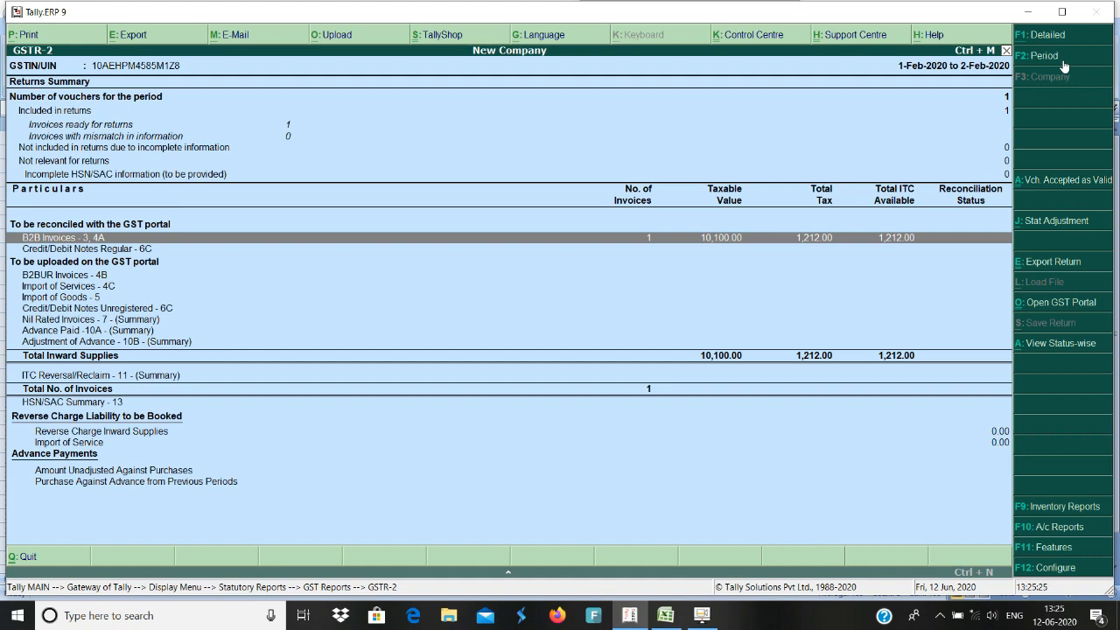
key(Return)
key(Return)
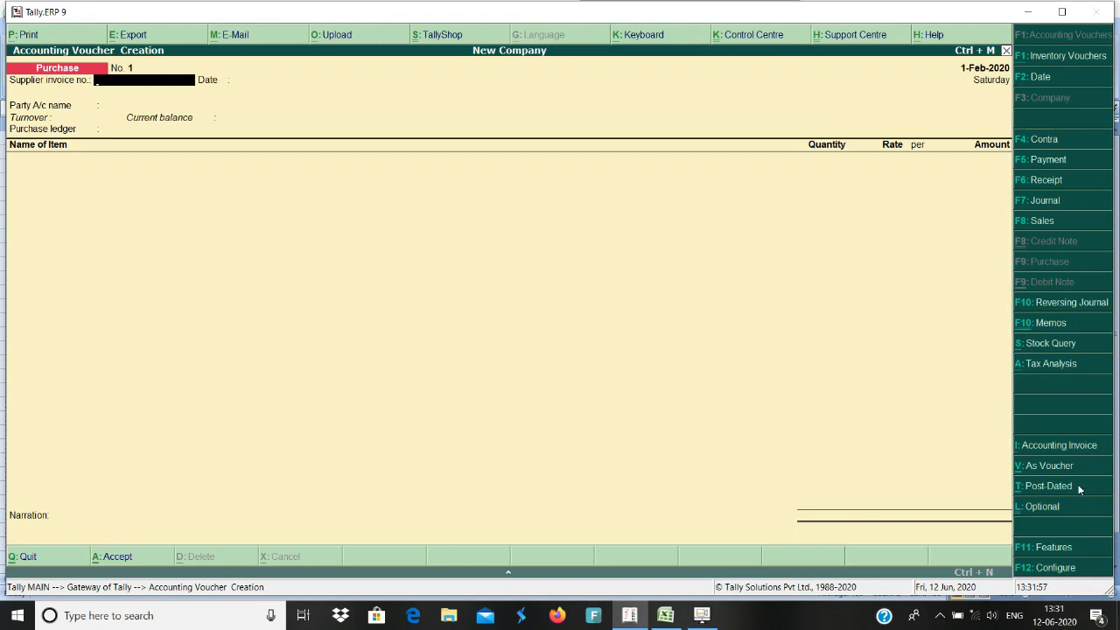
Check the Track additional costs of purchases setting in the Inventory Features, and leave voucher entry without changes.
click(1054, 549)
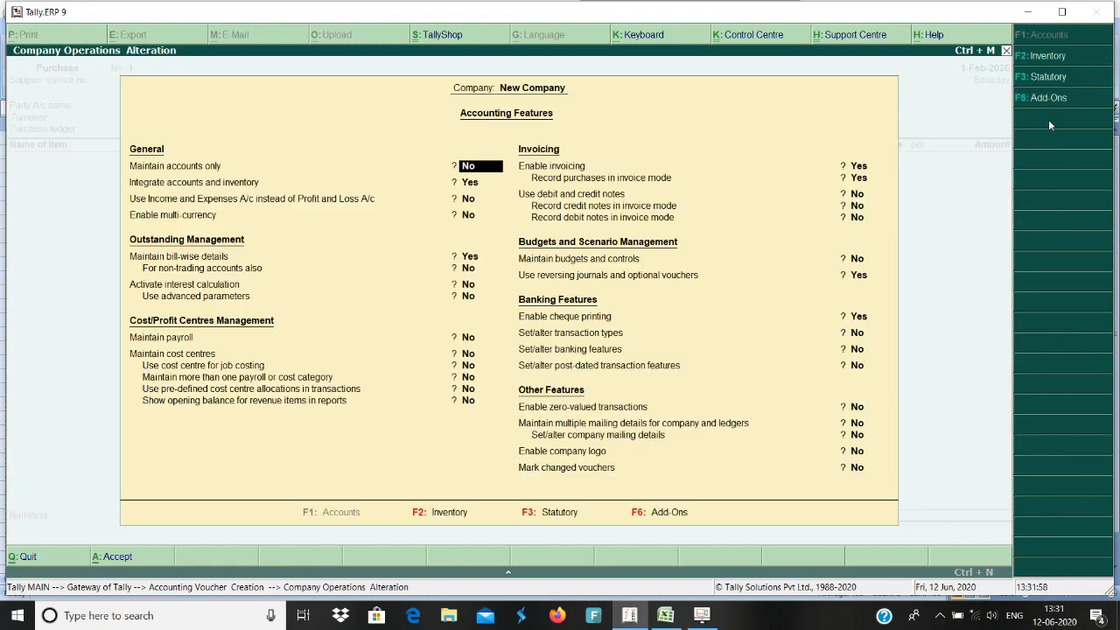
click(1046, 55)
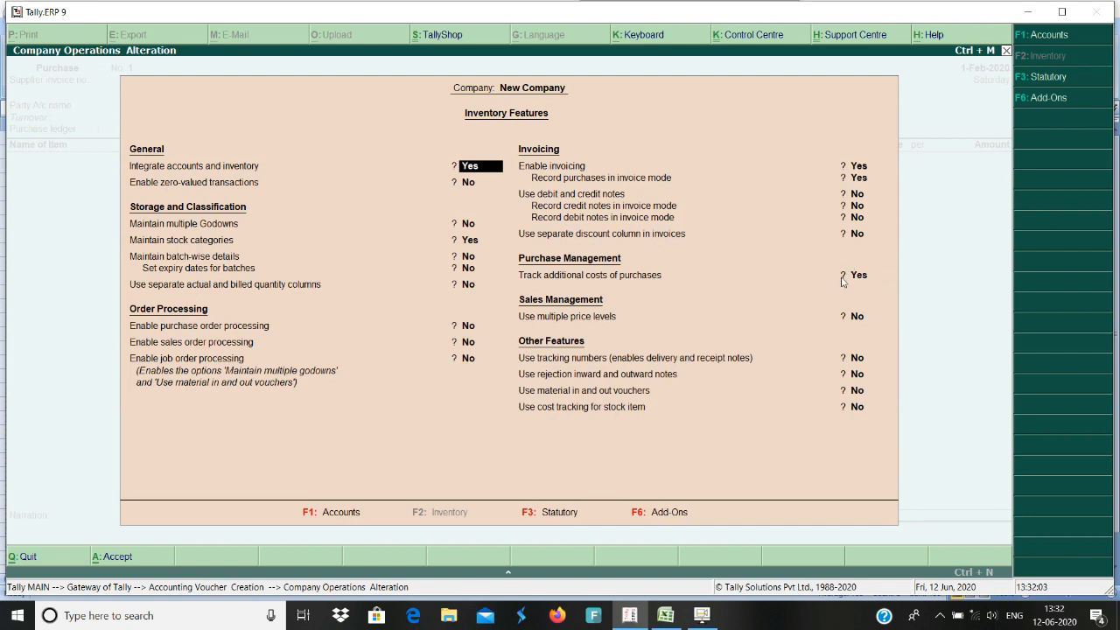
key(Escape)
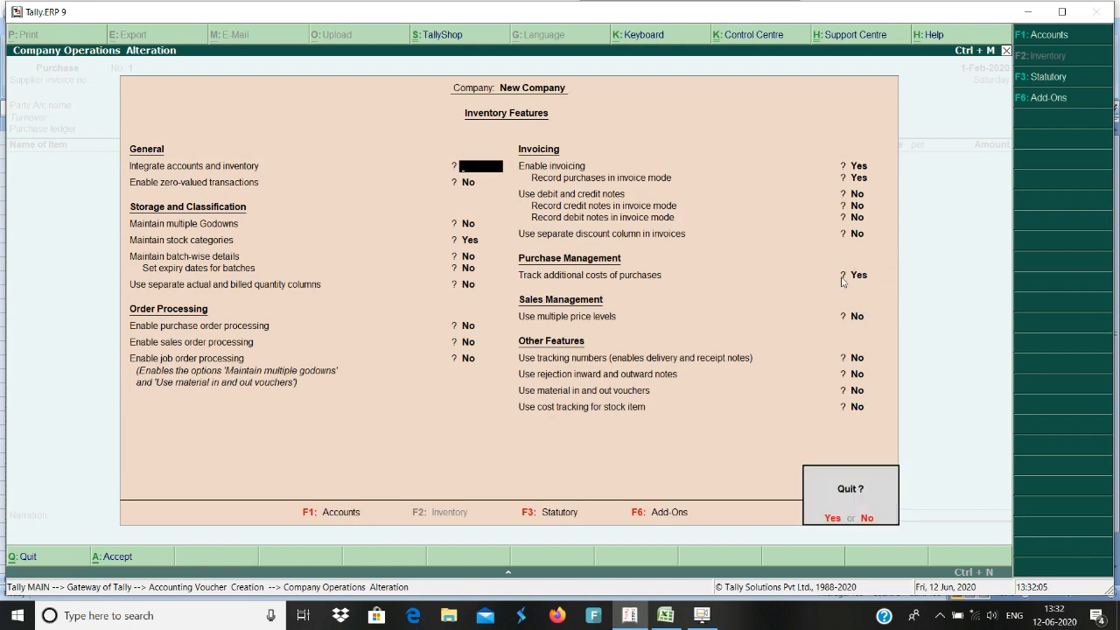
key(Return)
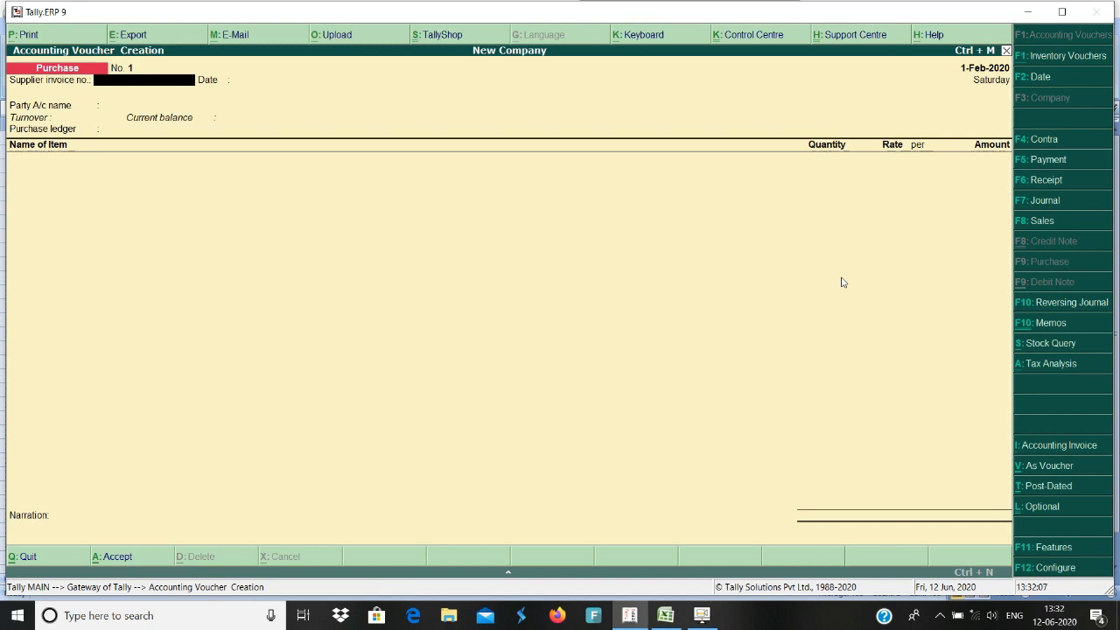
key(Escape)
key(Return)
Check the Purchase Accounts group's allocation method for purchase invoices, and exit without changing the group.
key(a)
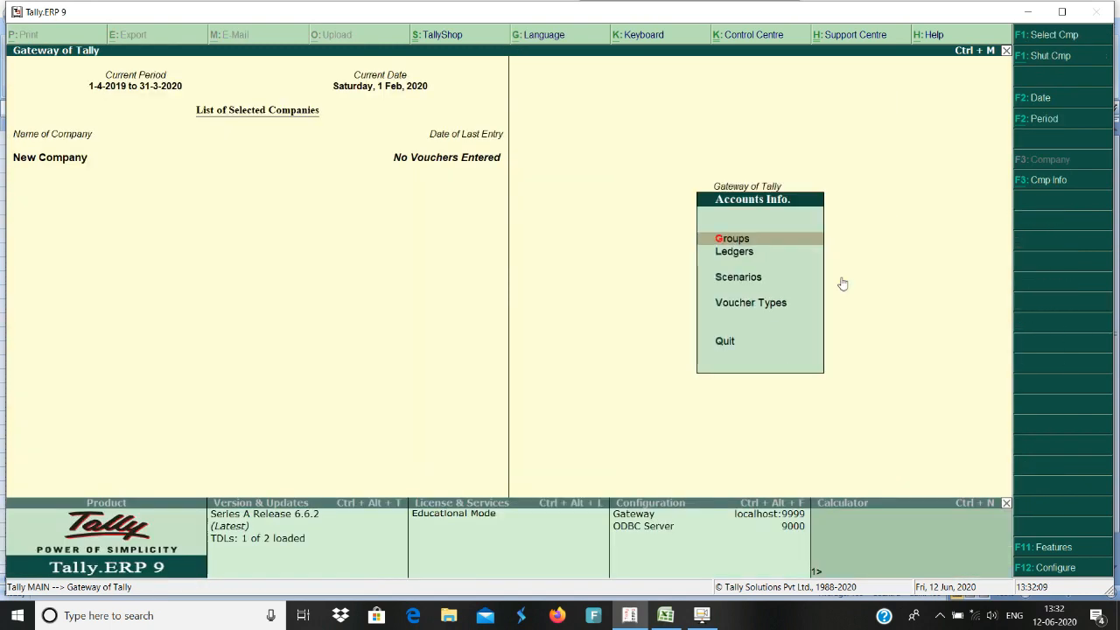
key(Return)
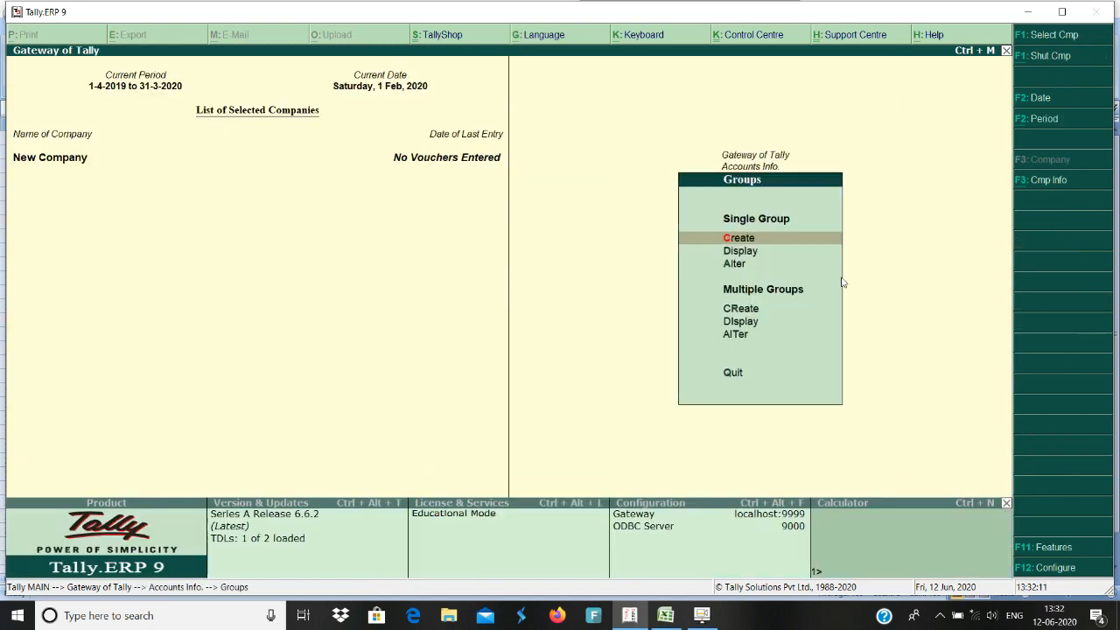
key(Down)
key(Down)
key(Return)
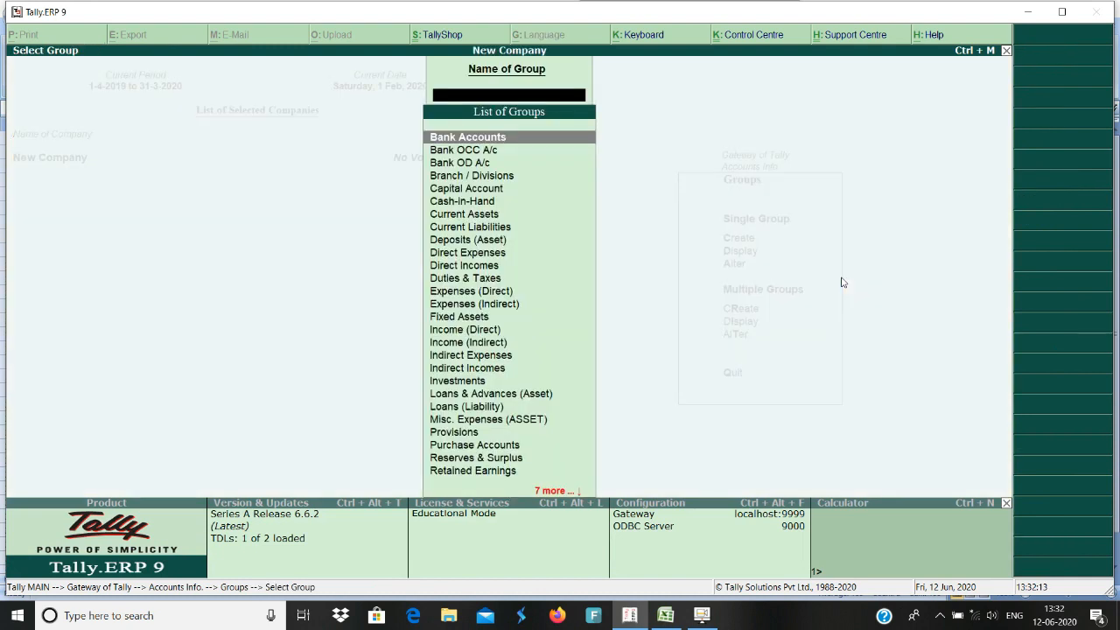
text(pu)
key(Return)
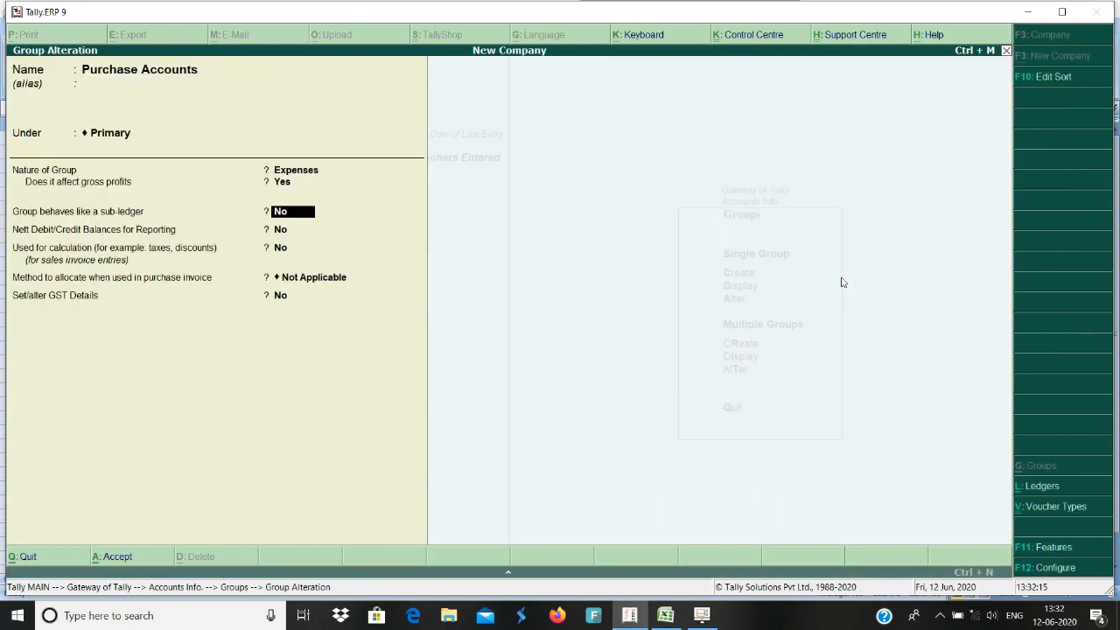
key(Return)
key(Return)
key(Return)
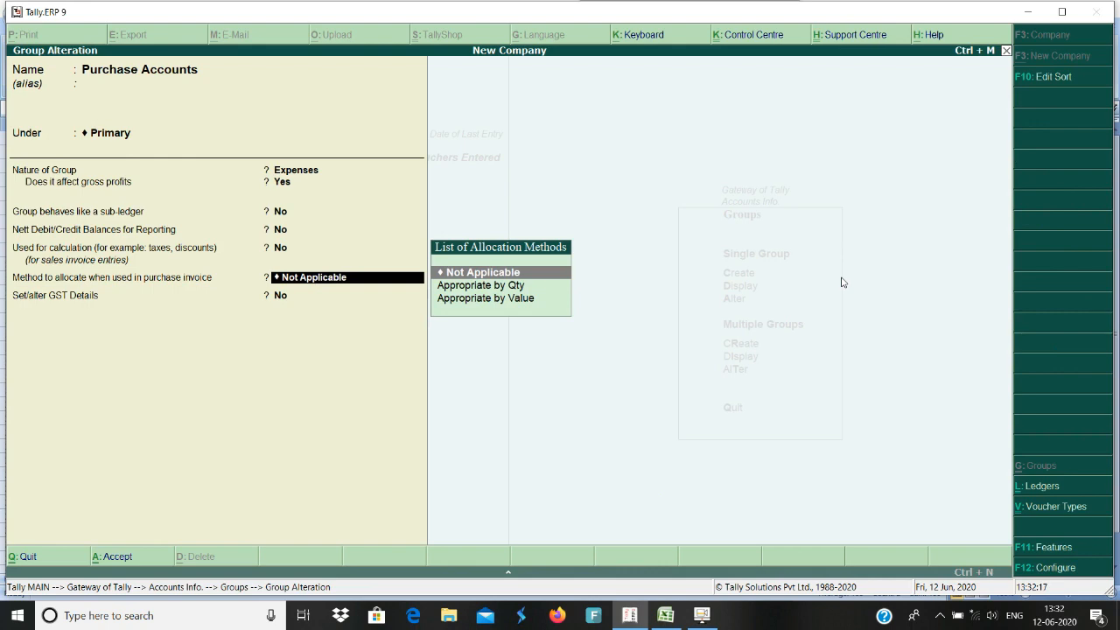
key(Escape)
key(Escape)
key(Escape)
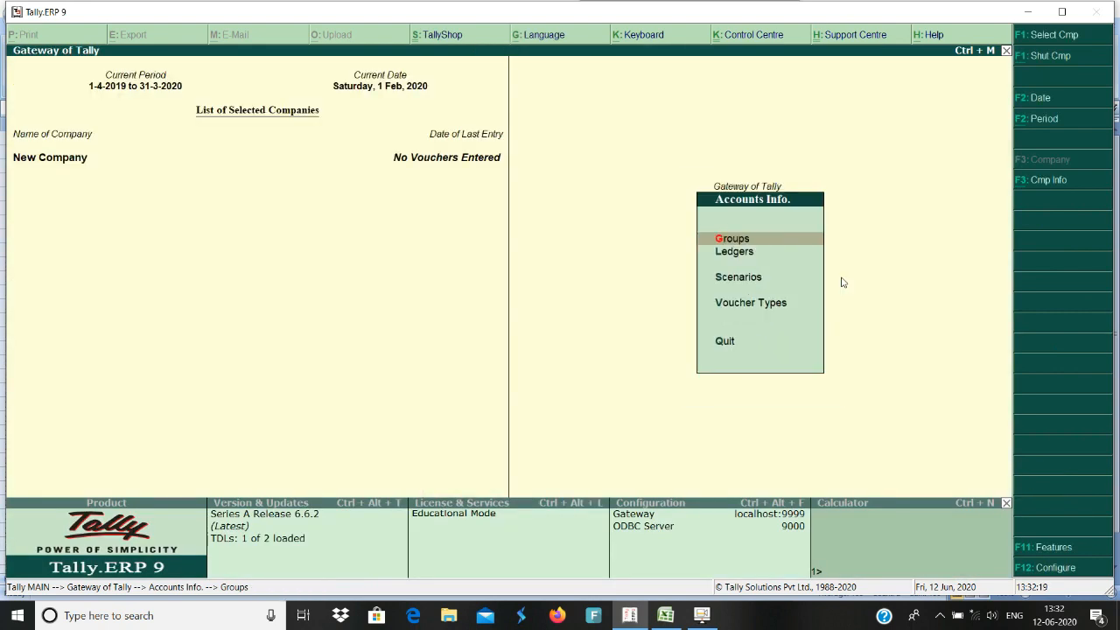
Check the Transport Charges ledger's method of appropriation in purchase invoices, and return to the Gateway of Tally without changes.
key(l)
key(Down)
key(Down)
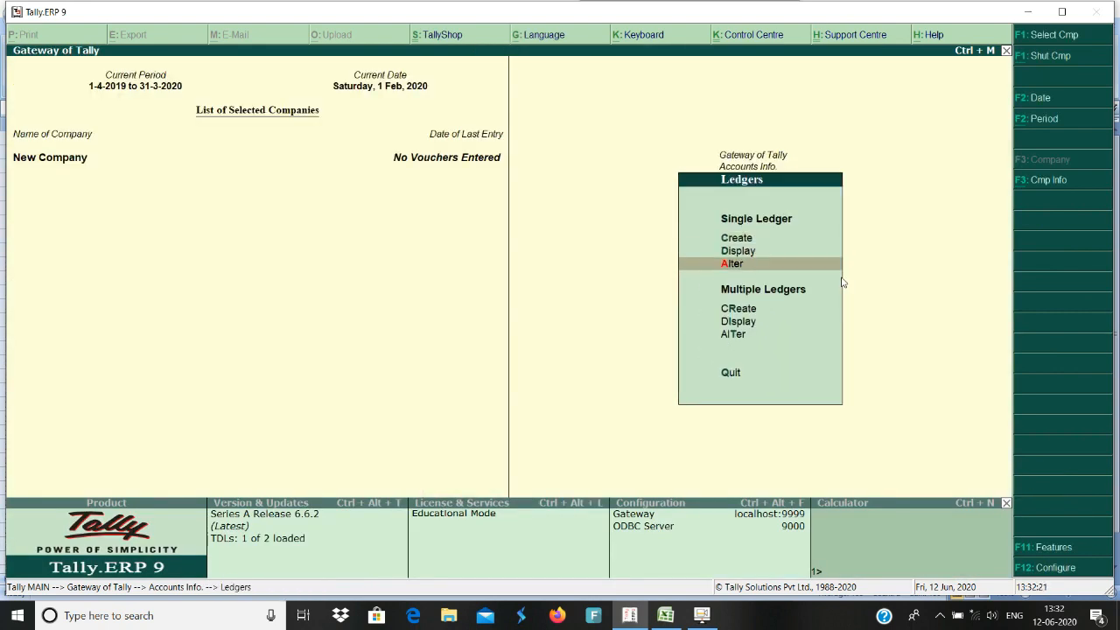
key(Return)
text(TR)
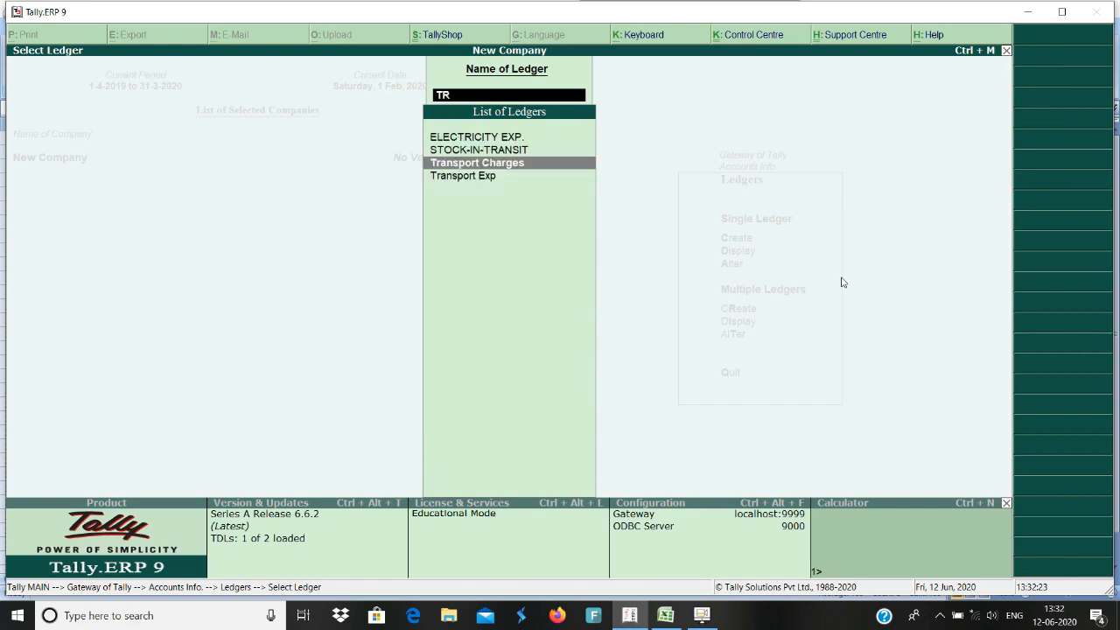
key(Return)
key(Return)
key(Return)
key(Return)
key(Return)
key(Return)
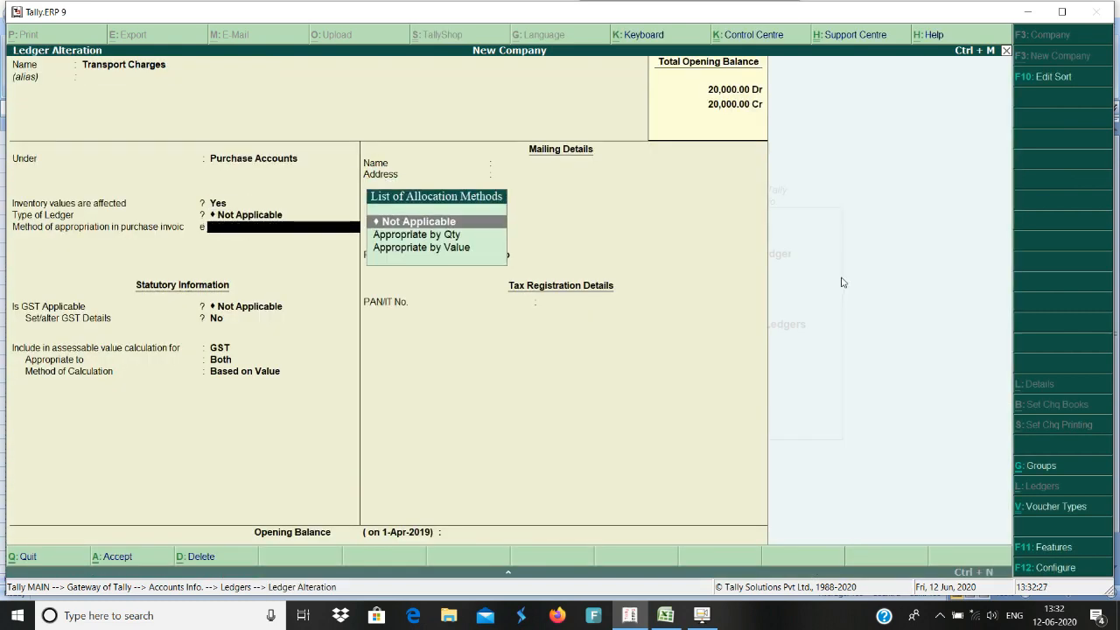
key(Escape)
key(y)
key(Escape)
key(Escape)
key(Escape)
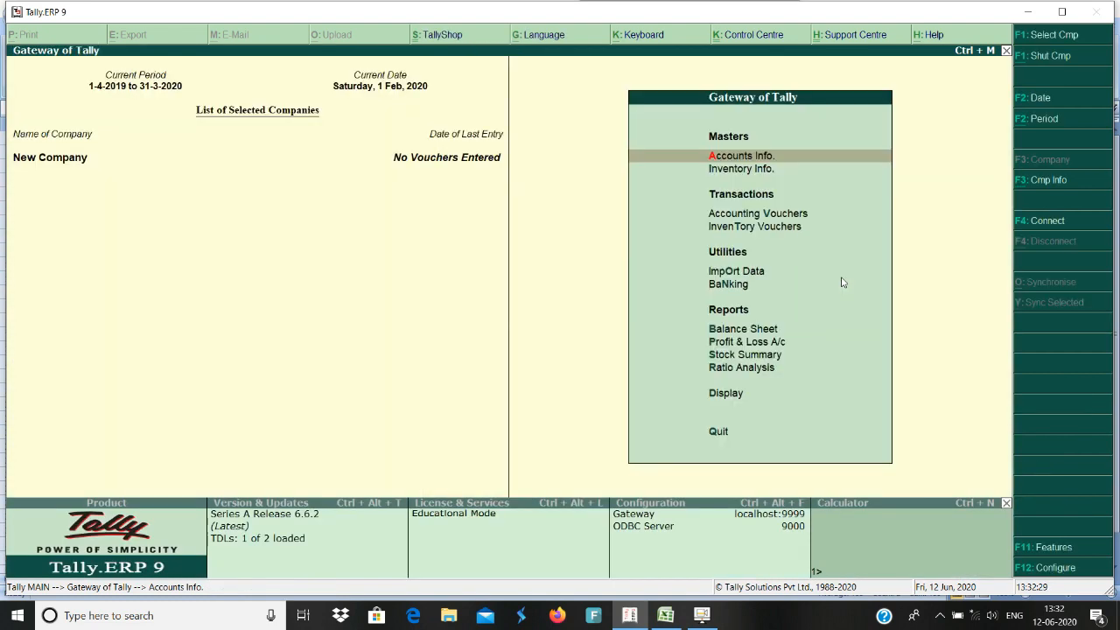
Start a purchase entry in voucher mode with supplier invoice number 1 dated 1-Feb-2020.
key(v)
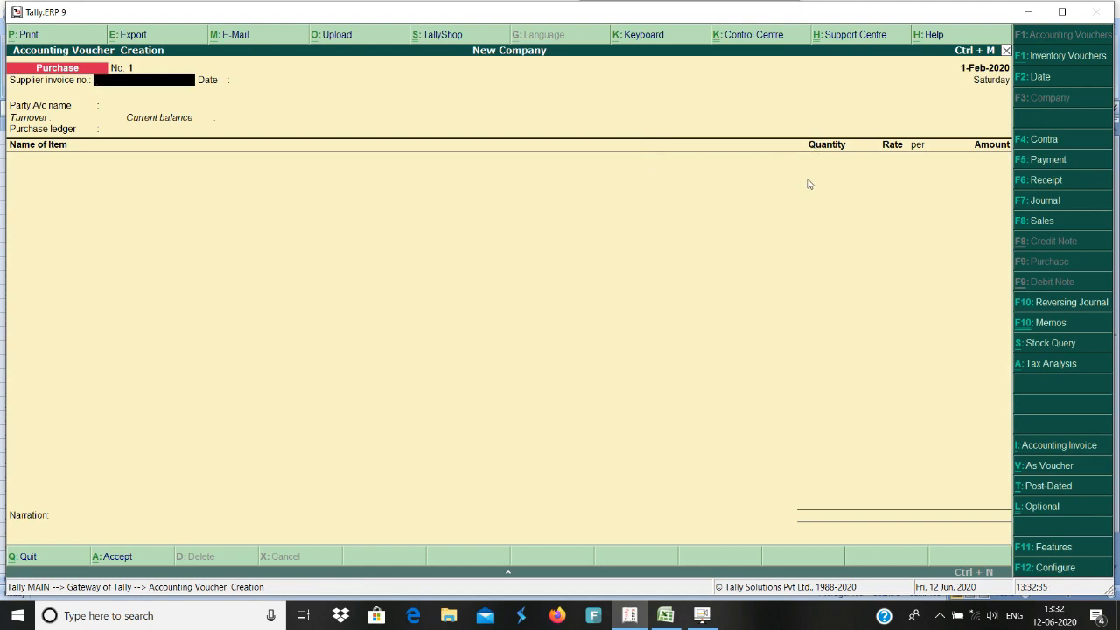
click(1078, 474)
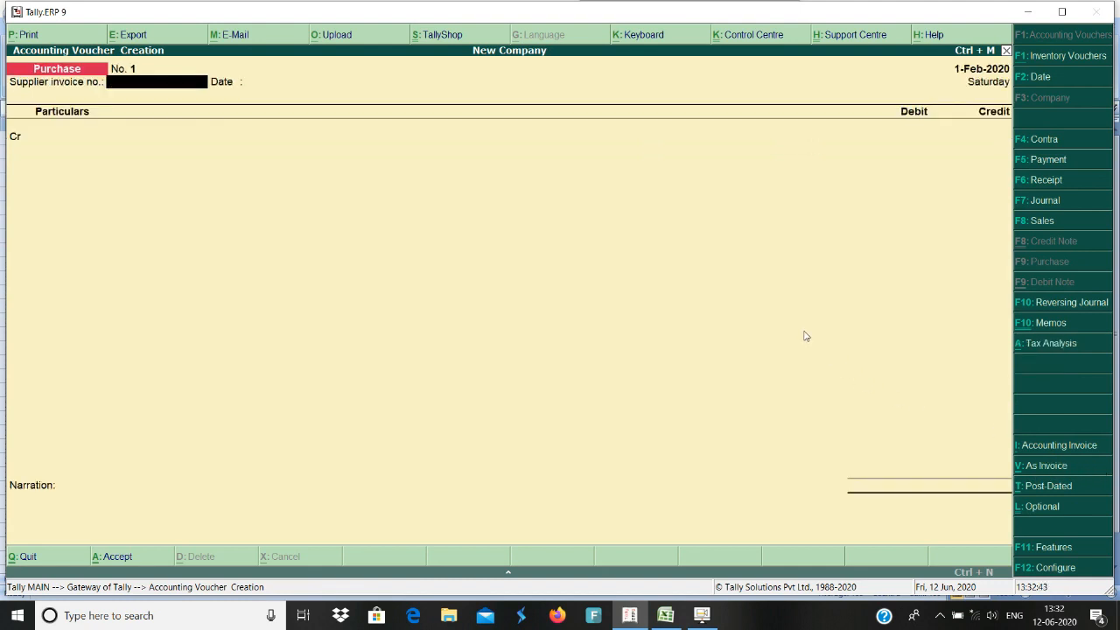
key(Return)
key(Return)
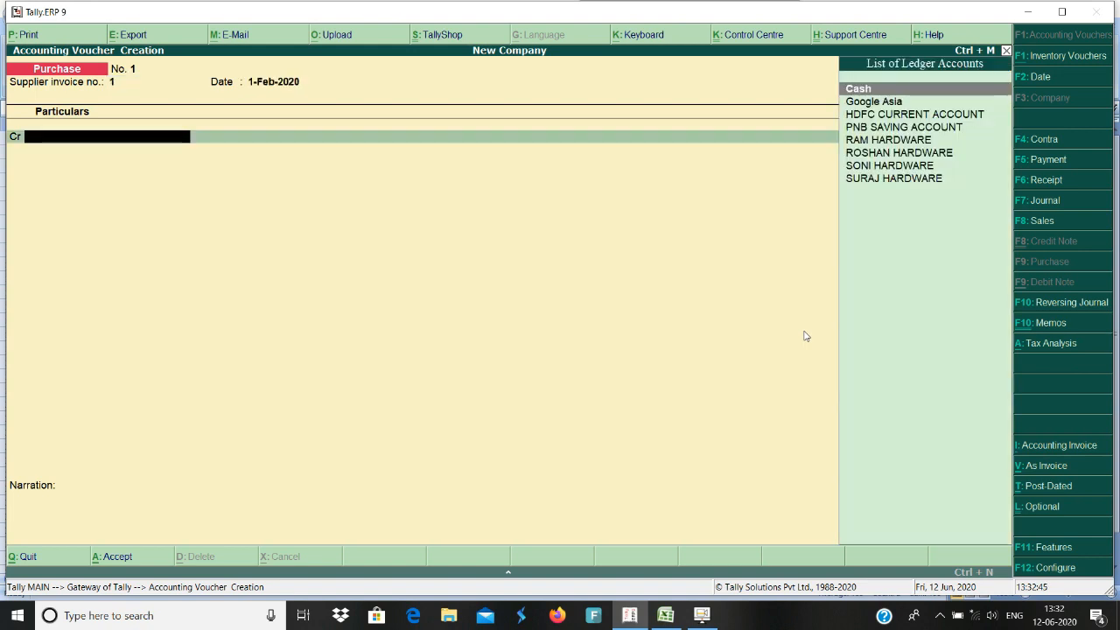
Credit SURAJ HARDWARE as the party in the purchase voucher and accept the supplier's details.
key(Down)
key(Down)
key(Down)
key(Down)
key(Down)
key(Down)
key(Down)
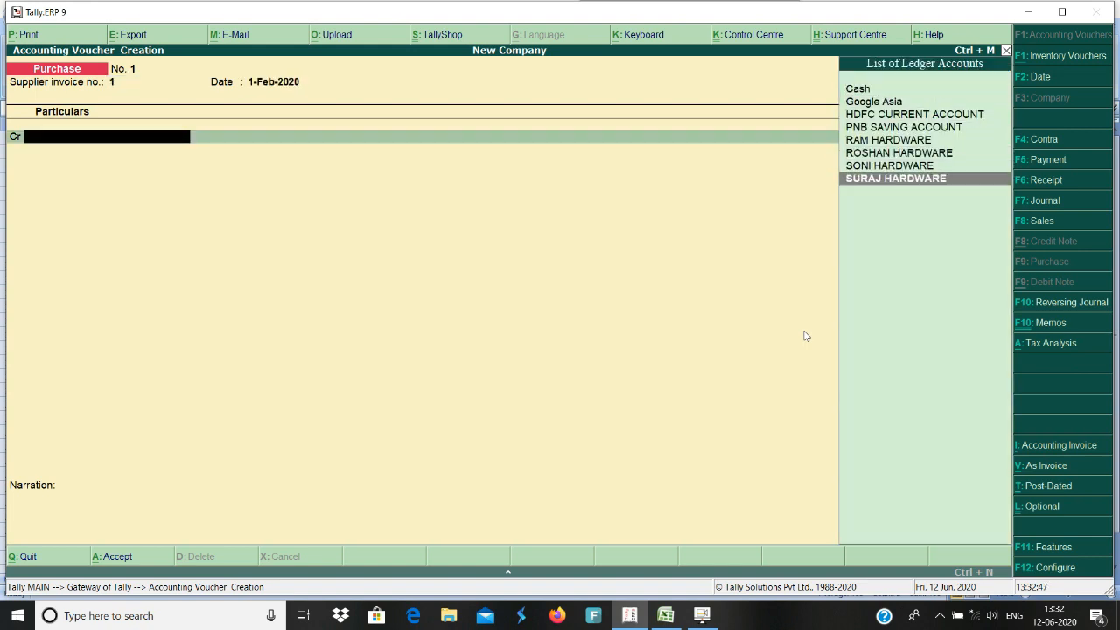
key(Return)
key(Return)
key(Return)
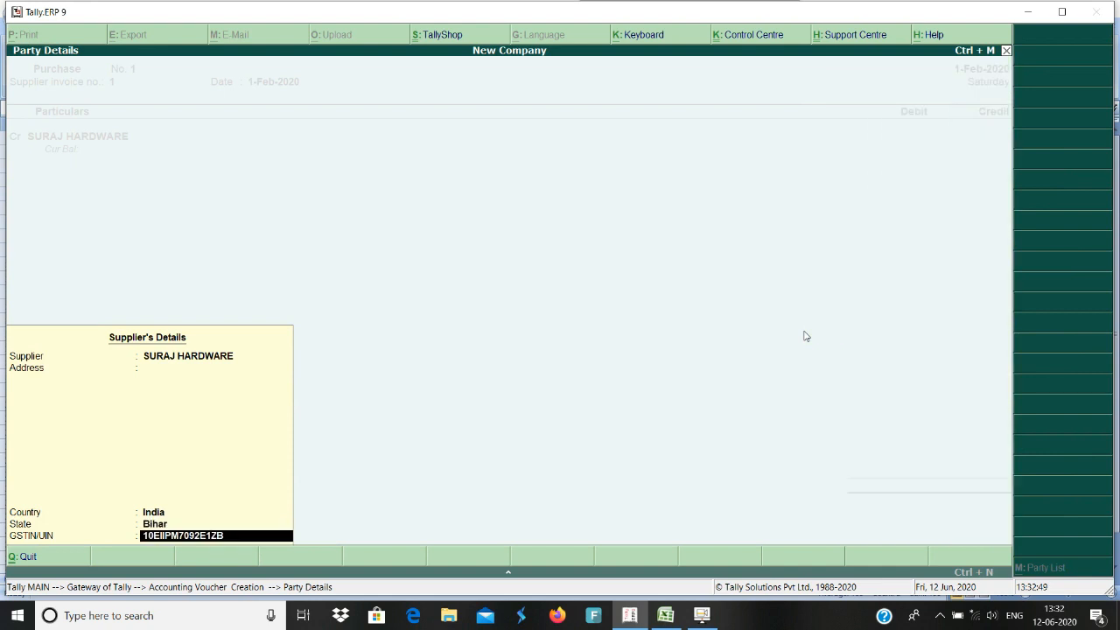
key(Return)
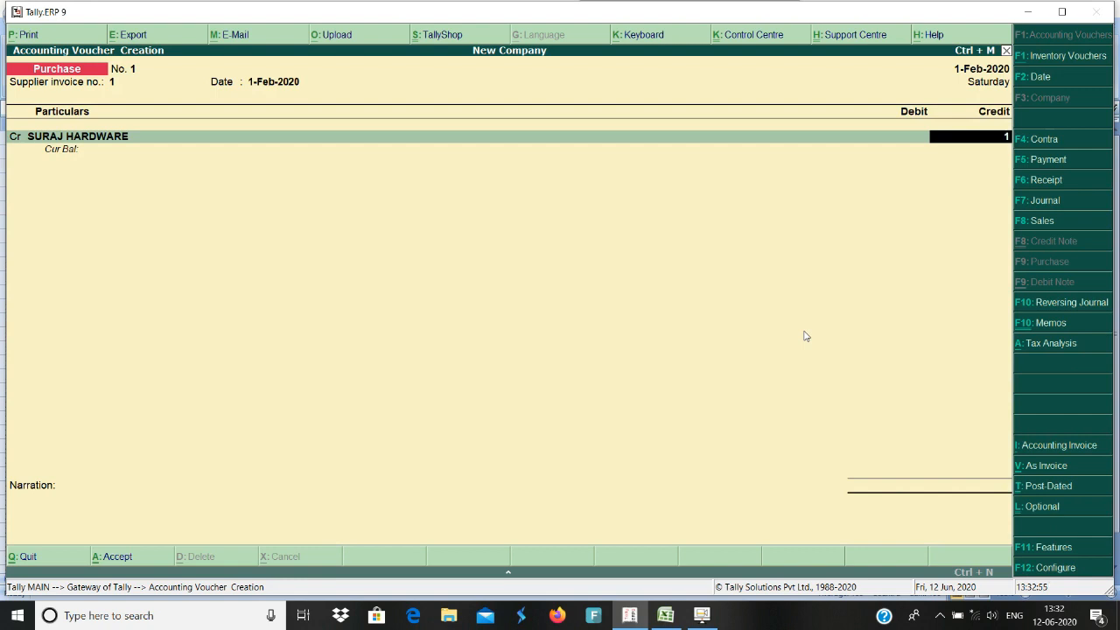
Set the party's credit amount to 11,312 and allocate it to bill reference New Ref 1.
text(312)
key(Return)
key(Return)
key(Return)
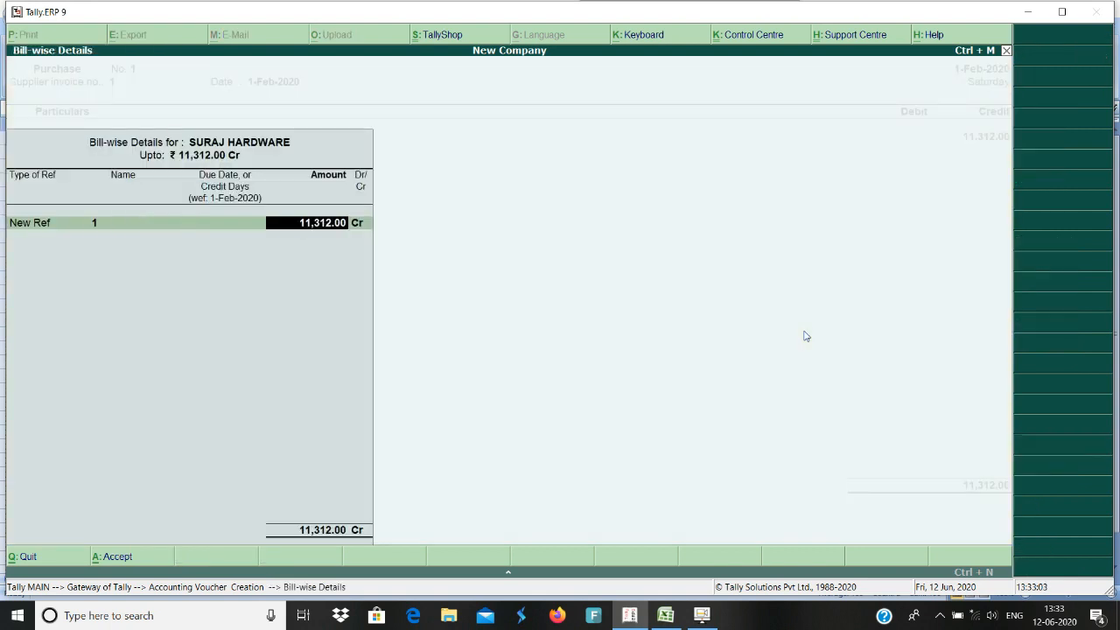
key(Return)
key(Return)
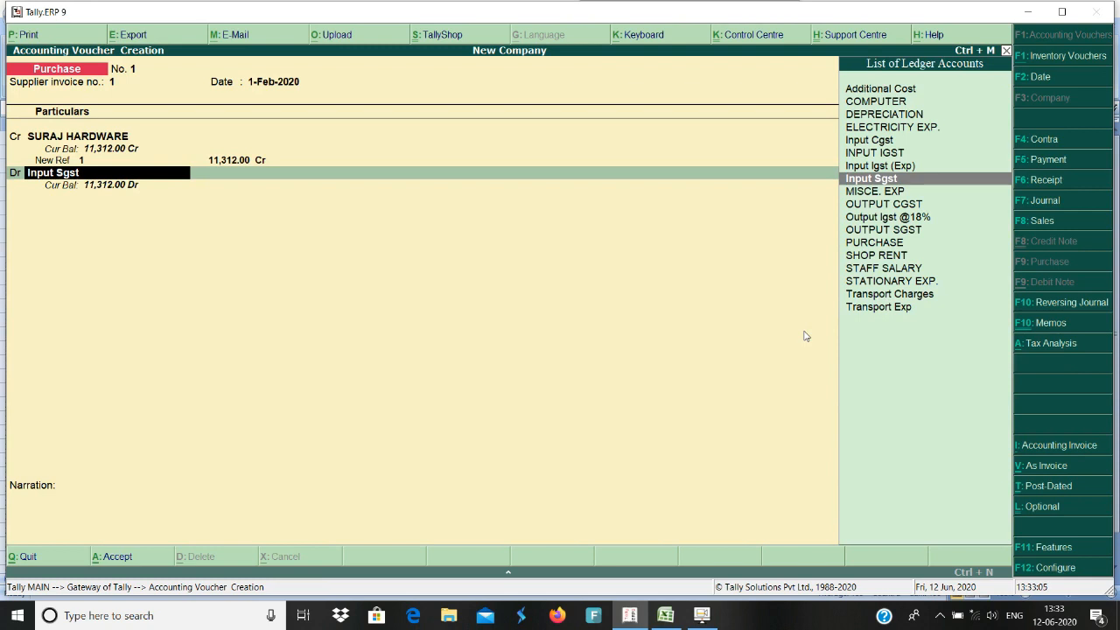
Choose PURCHASE as the debit ledger and check its setting for inventory values being affected.
text(Pu)
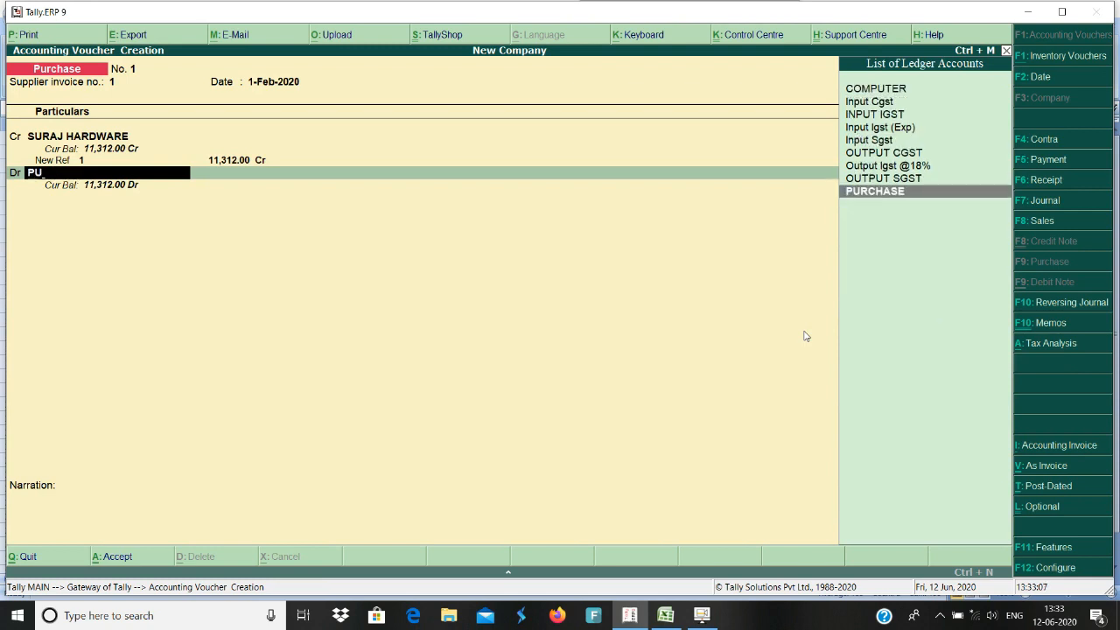
key(Return)
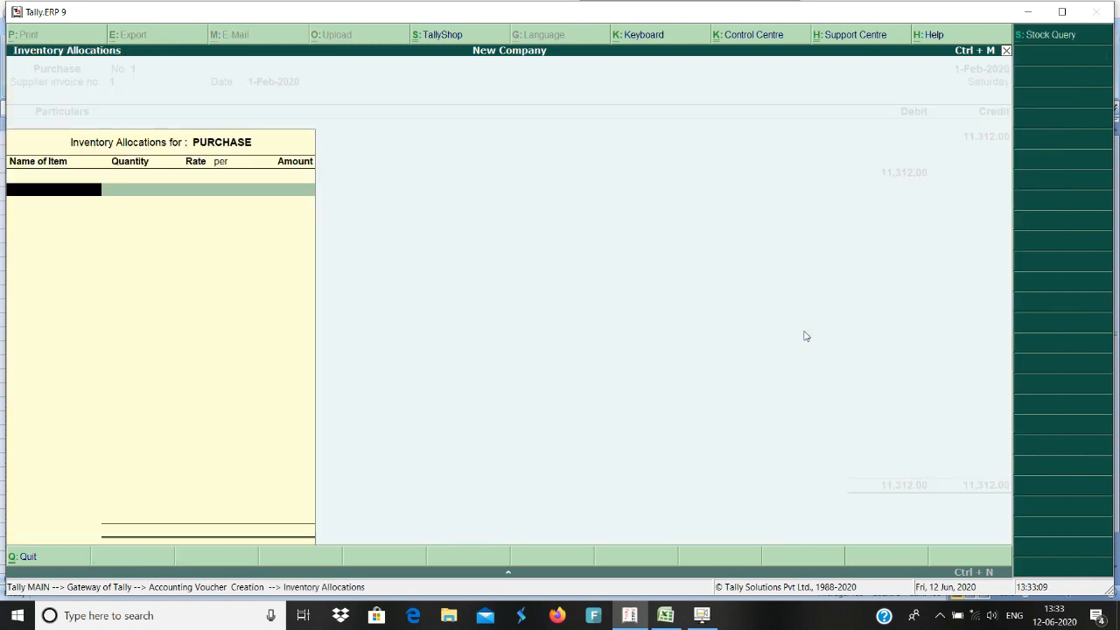
key(Escape)
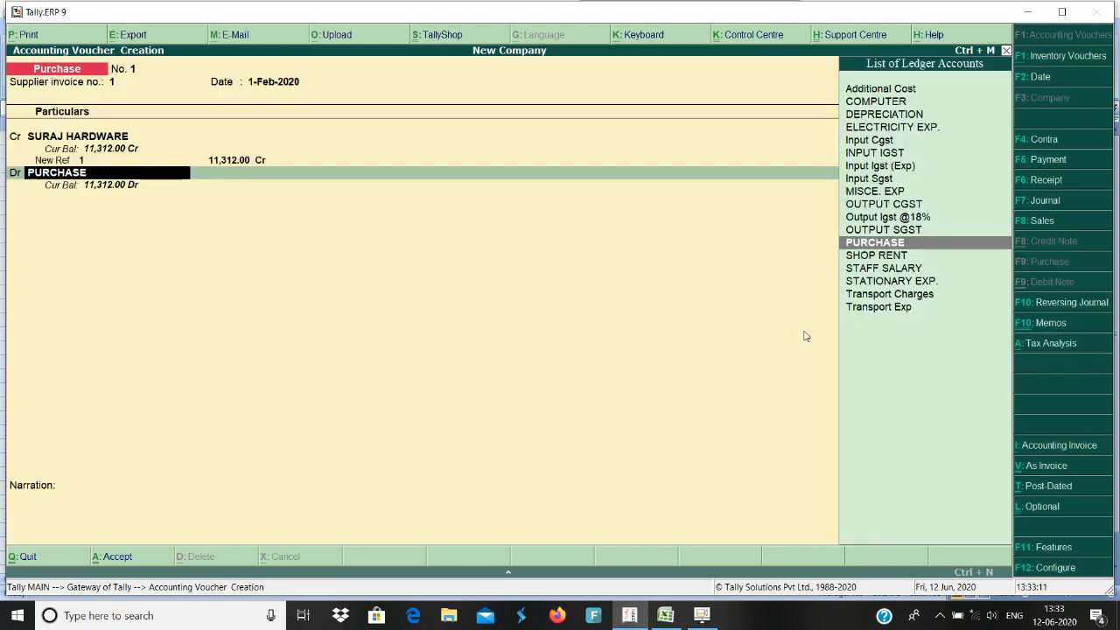
key(ctrl+Return)
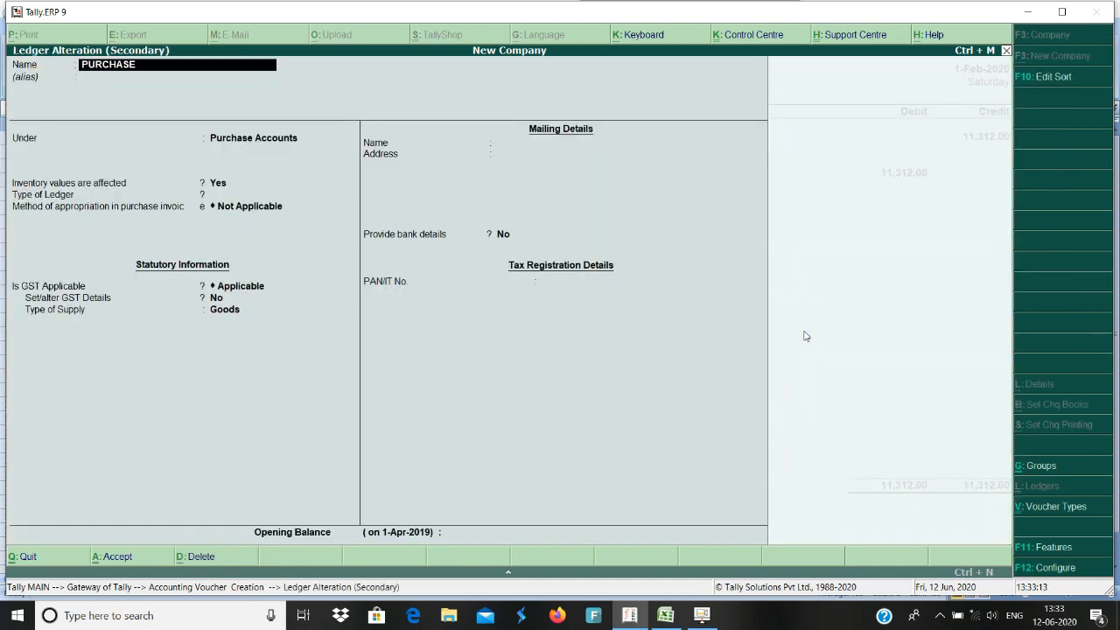
key(Return)
key(Return)
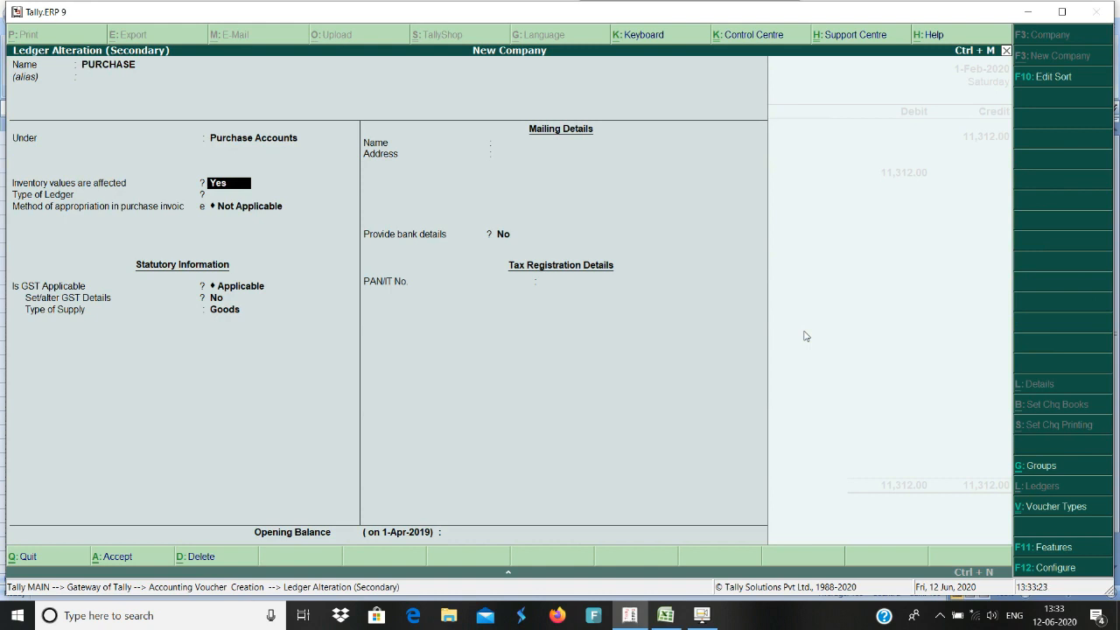
key(ctrl+a)
Allocate 100 PCS of ITEM1 at a rate of 100 to the PURCHASE ledger.
key(Return)
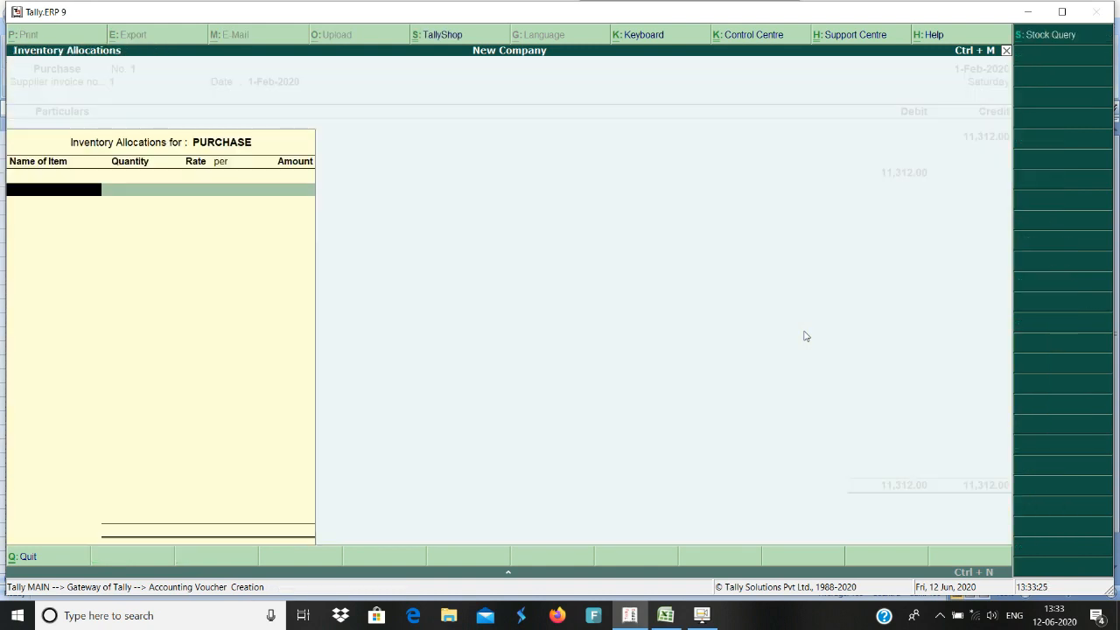
text(IT)
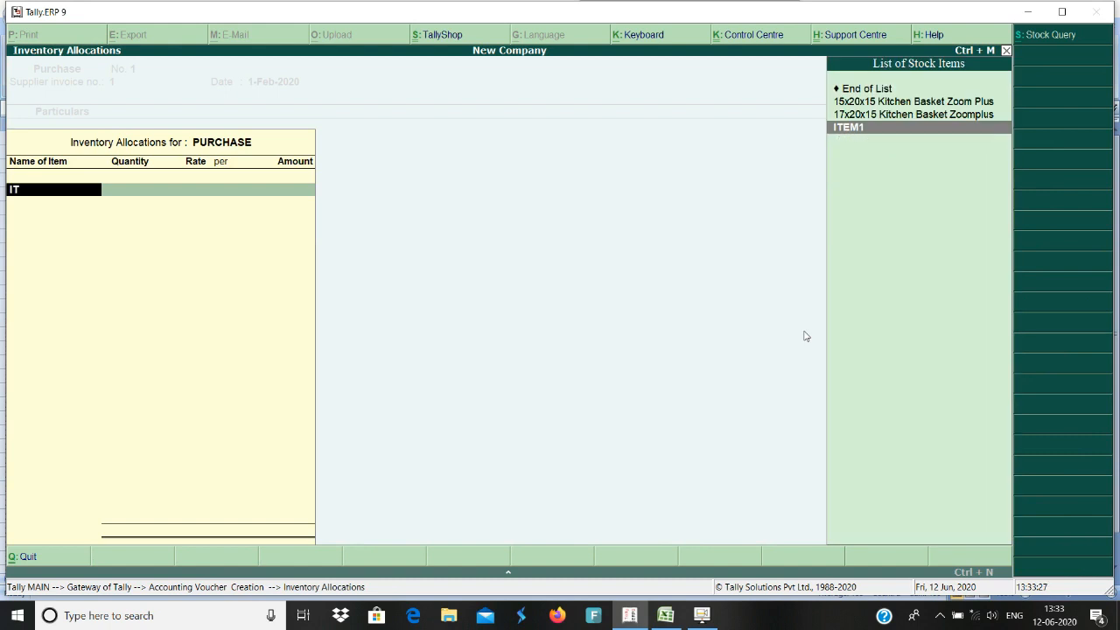
key(Return)
text(1)
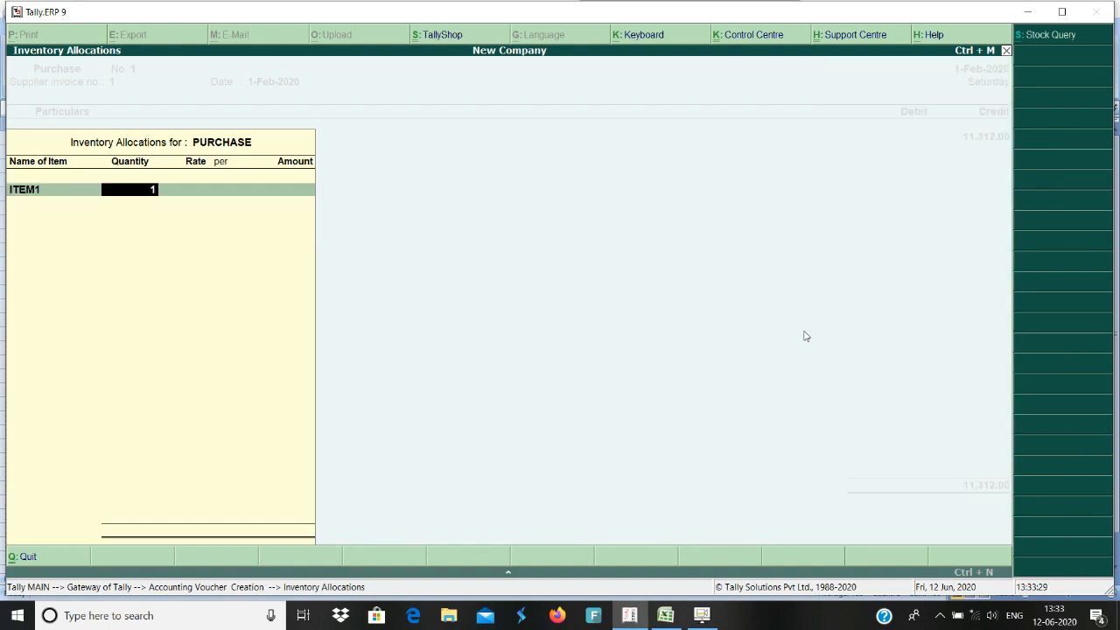
text(00)
key(Return)
text(1)
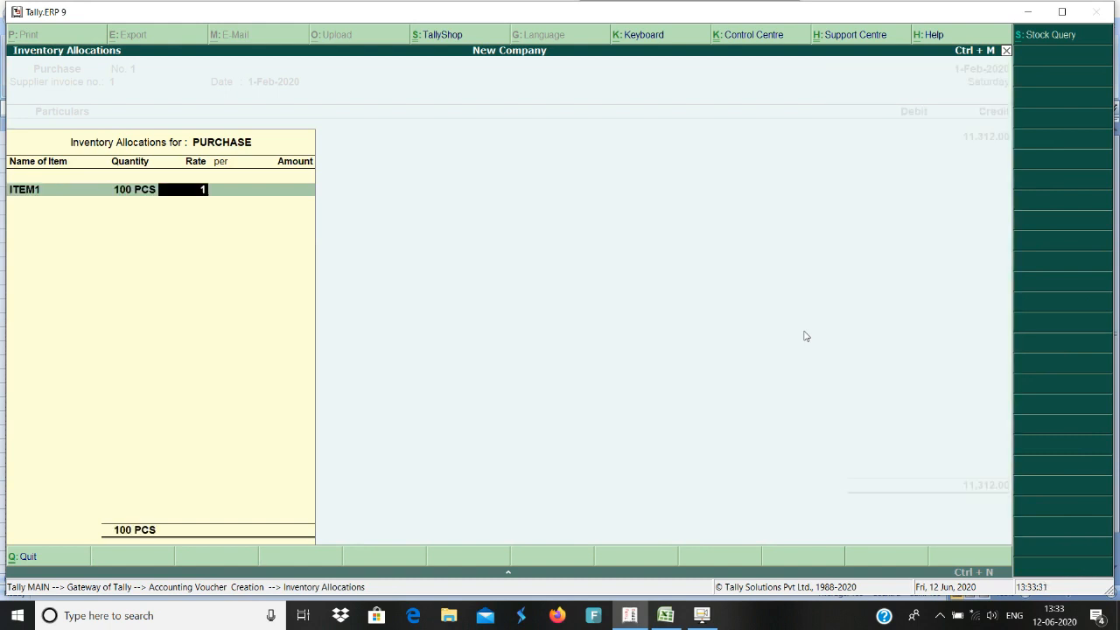
text(00)
key(Return)
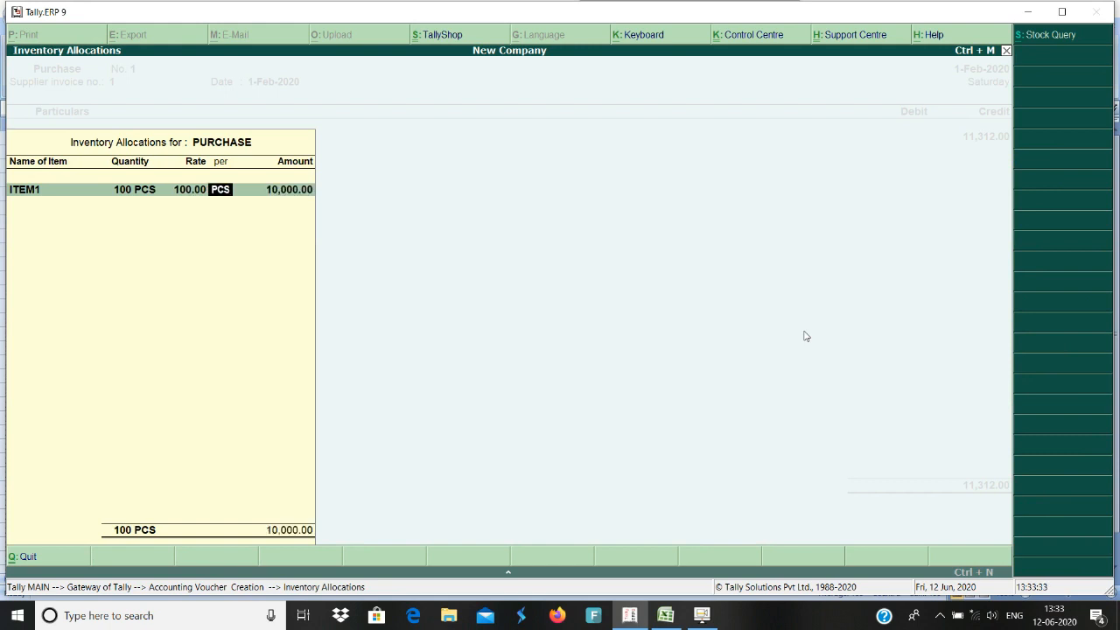
key(Return)
key(Return)
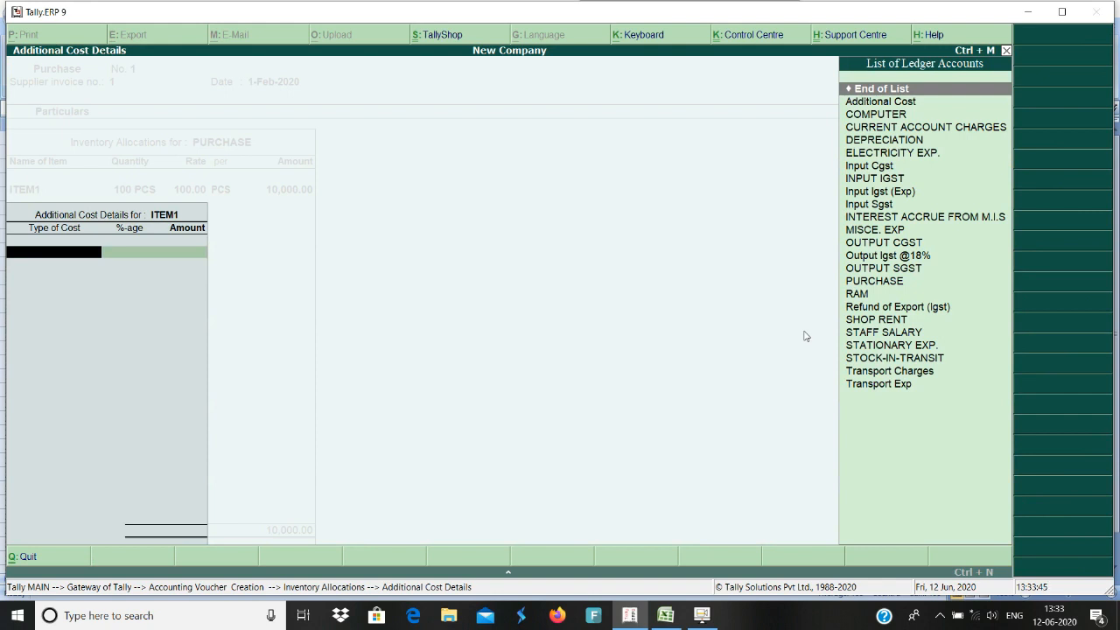
Add Transport Charges of 100 as an additional cost for ITEM1 and close the inventory allocation.
text(T)
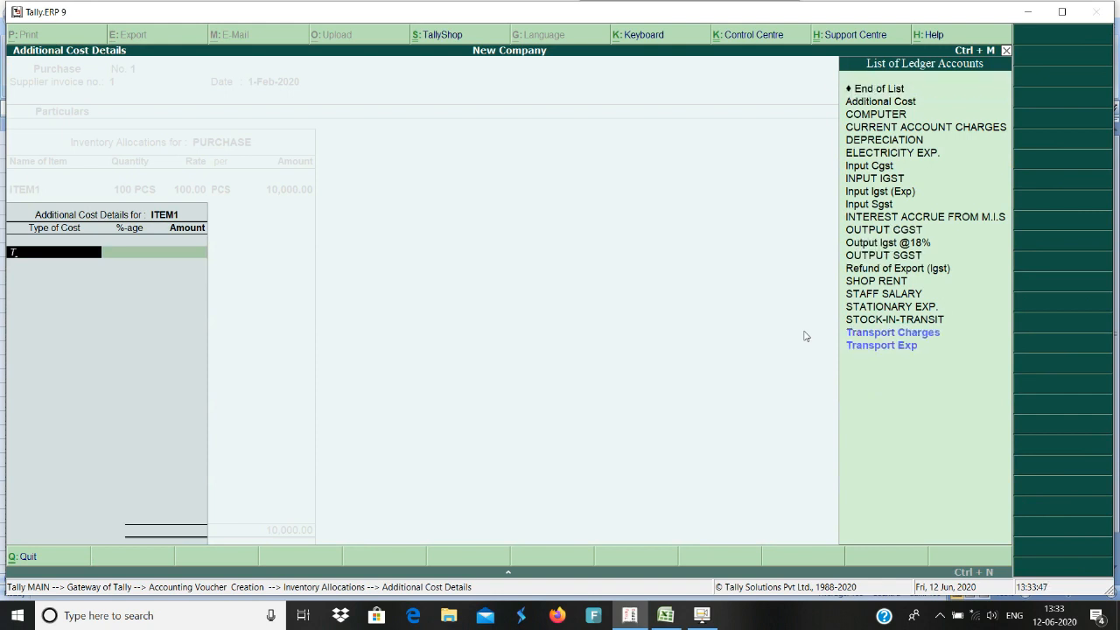
text(R)
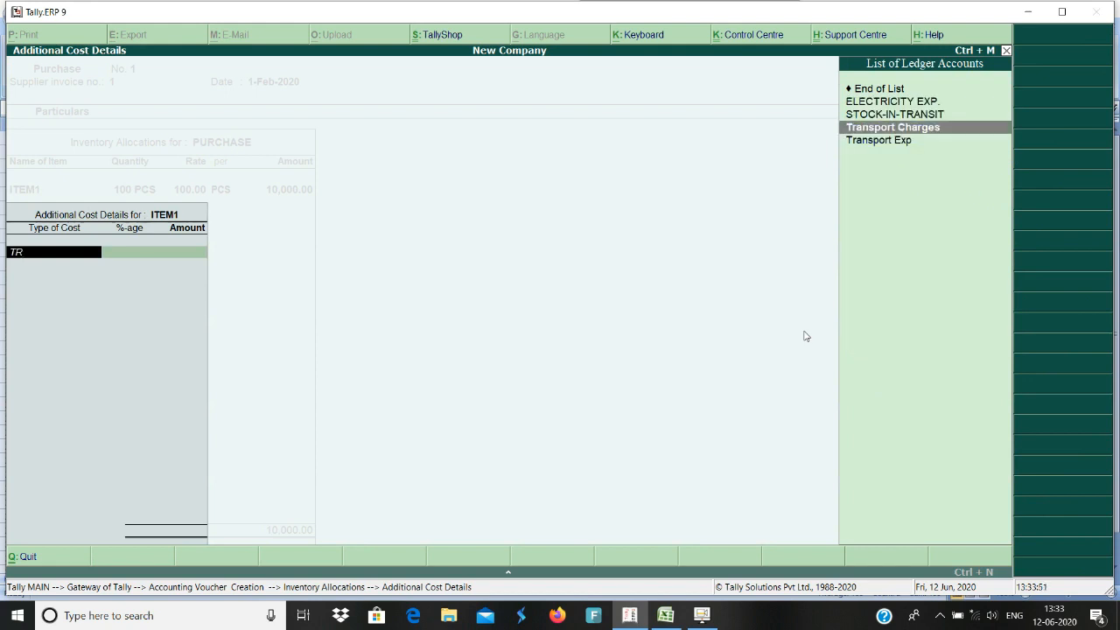
key(Return)
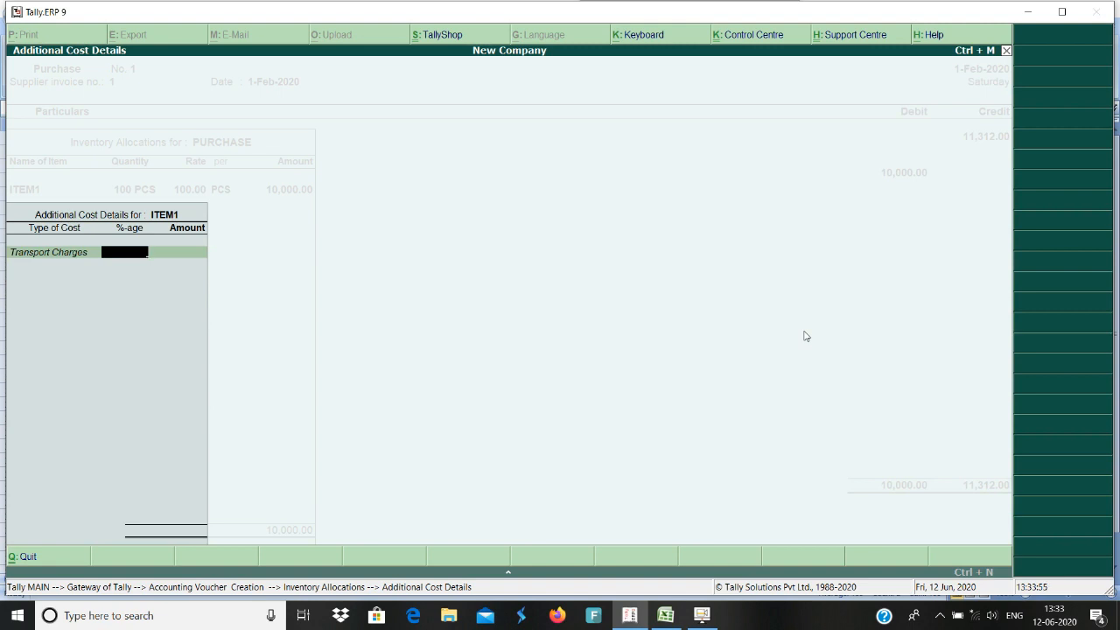
key(Return)
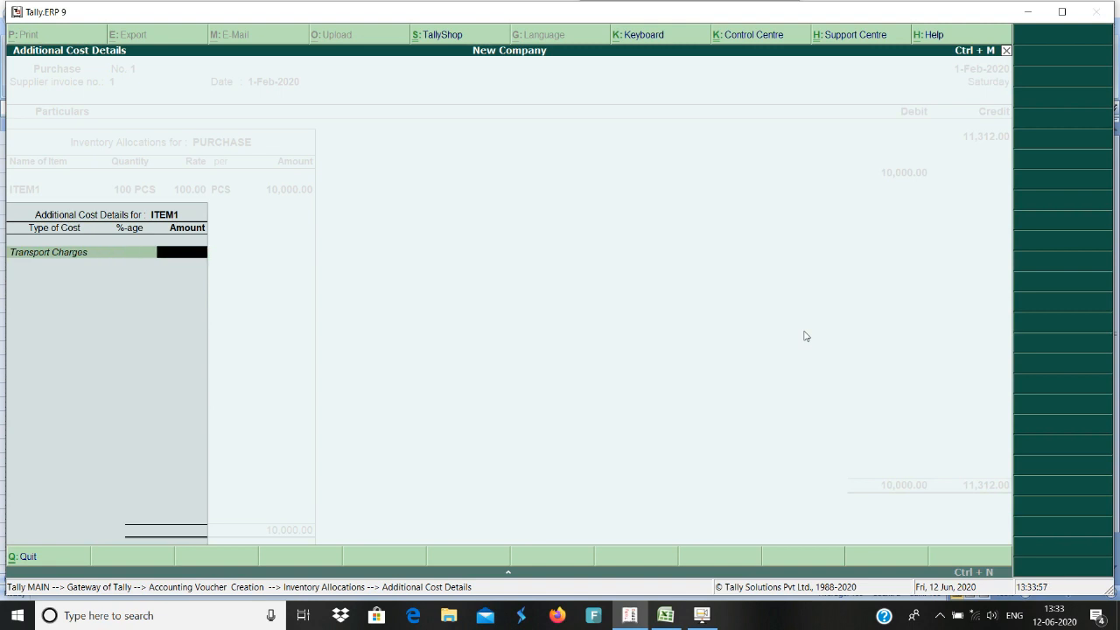
text(100)
key(Return)
key(Return)
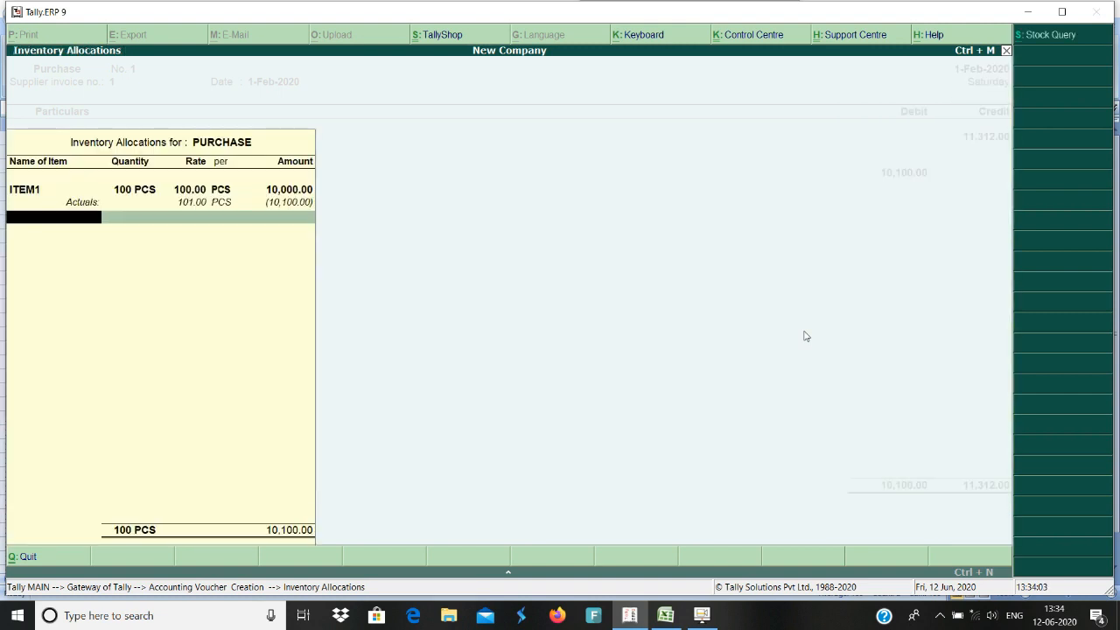
key(Return)
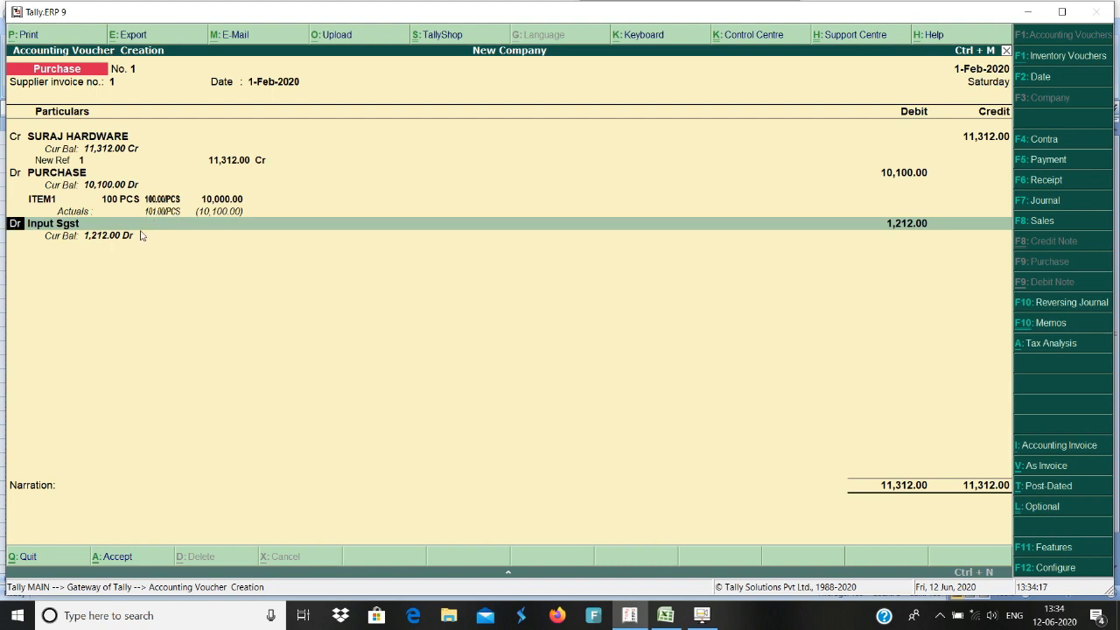
Debit Input Cgst and Input Sgst with 606 each and save the purchase voucher.
key(Return)
text(IN)
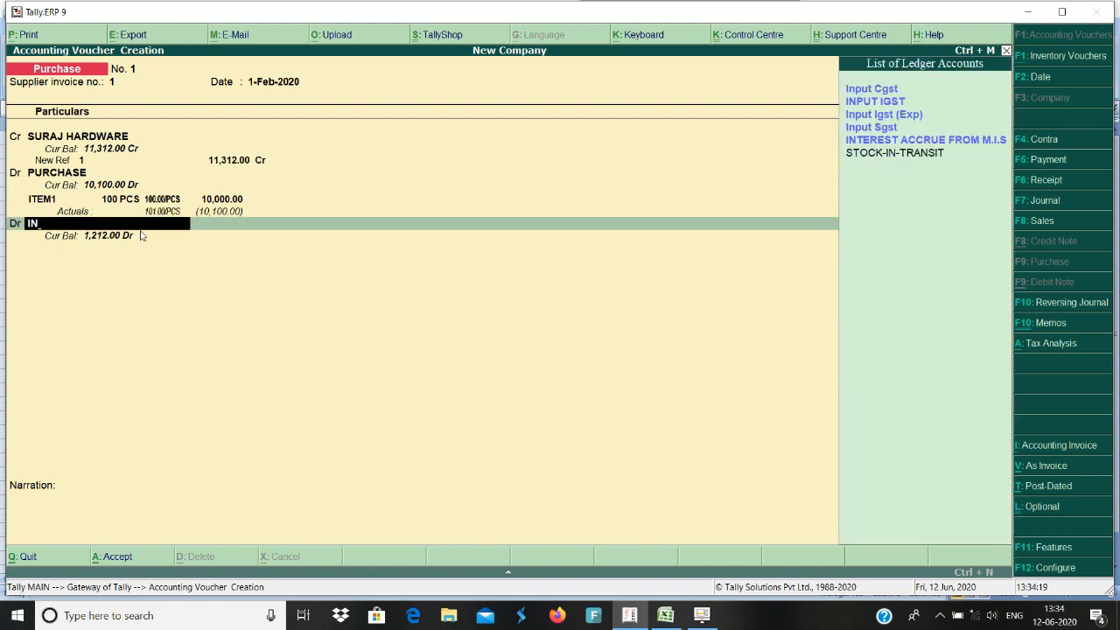
key(Return)
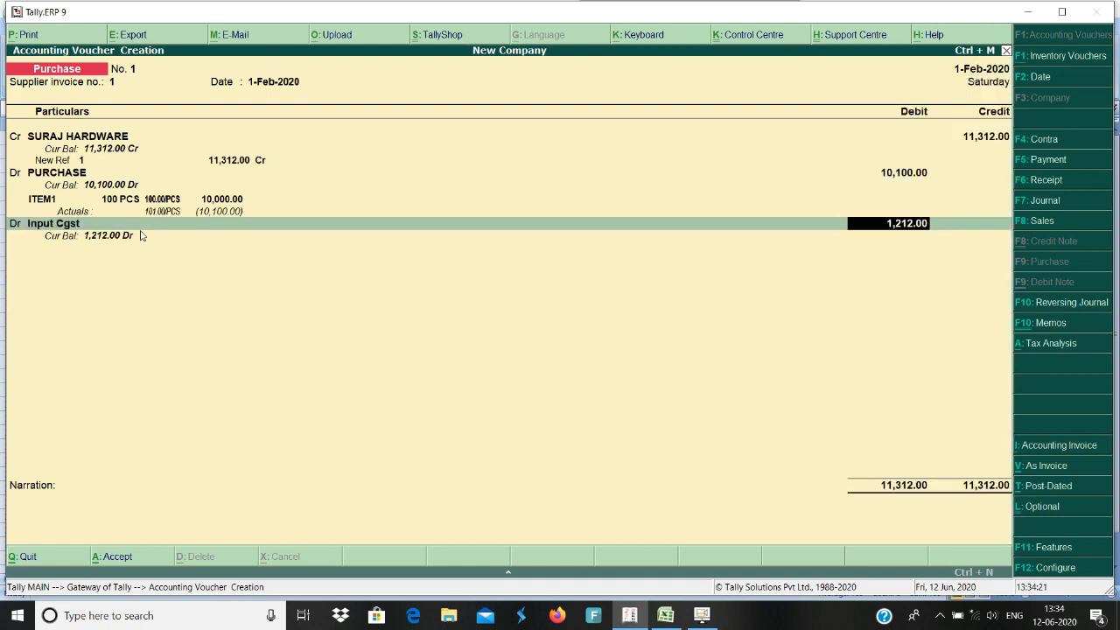
text(606)
key(Return)
key(Return)
key(Return)
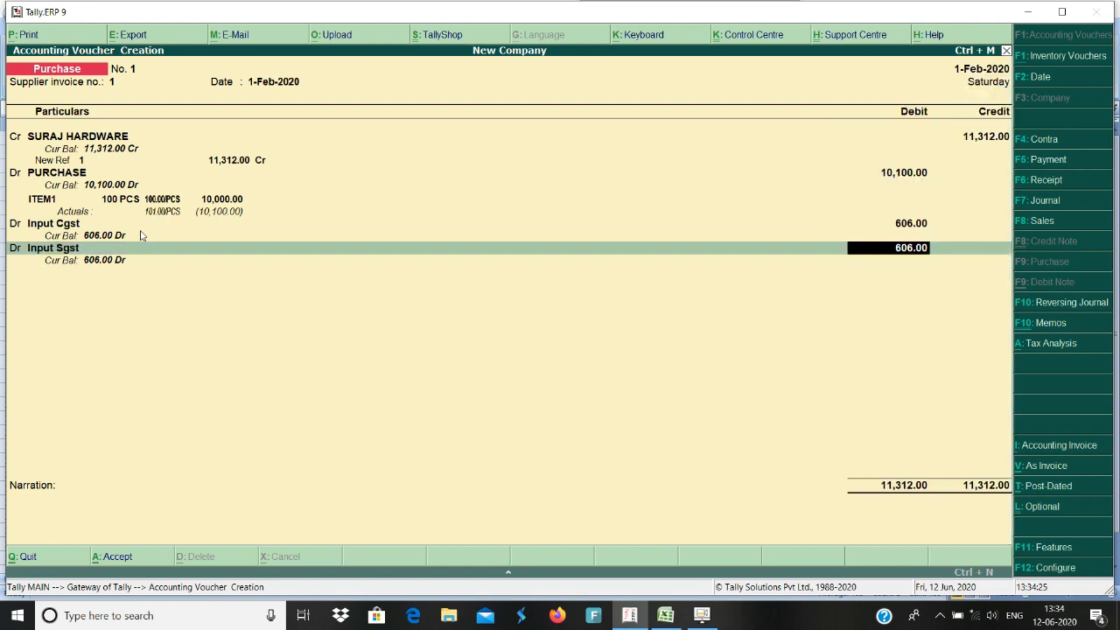
key(Return)
key(Return)
key(Return)
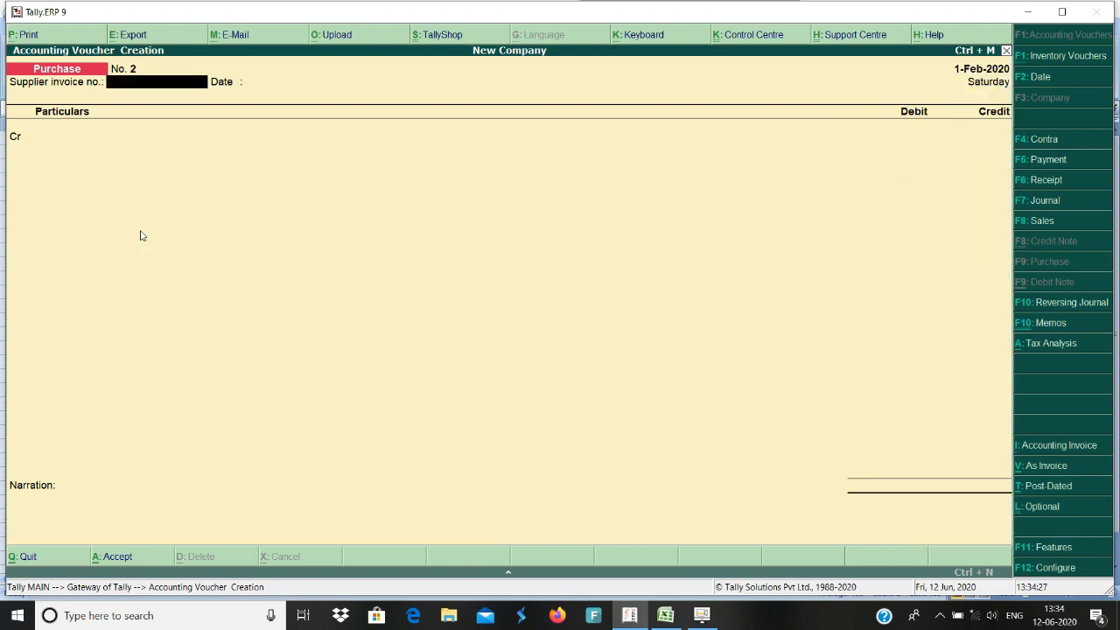
Leave voucher entry and compare Purchase Accounts with Closing Stock in the Profit & Loss A/c.
key(Escape)
key(Return)
key(p)
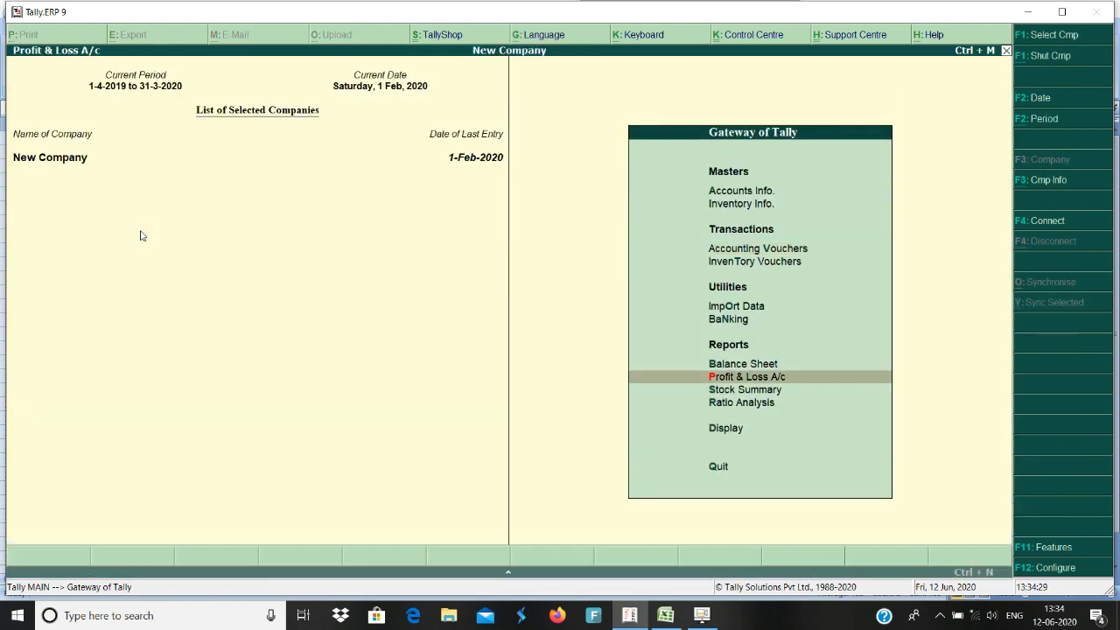
key(Down)
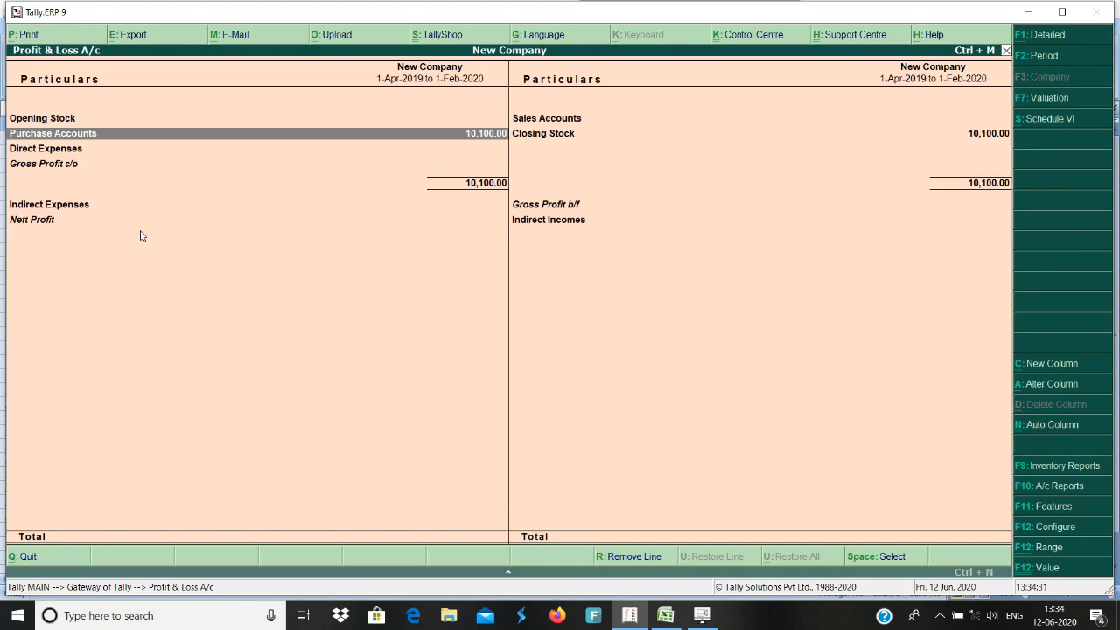
key(Right)
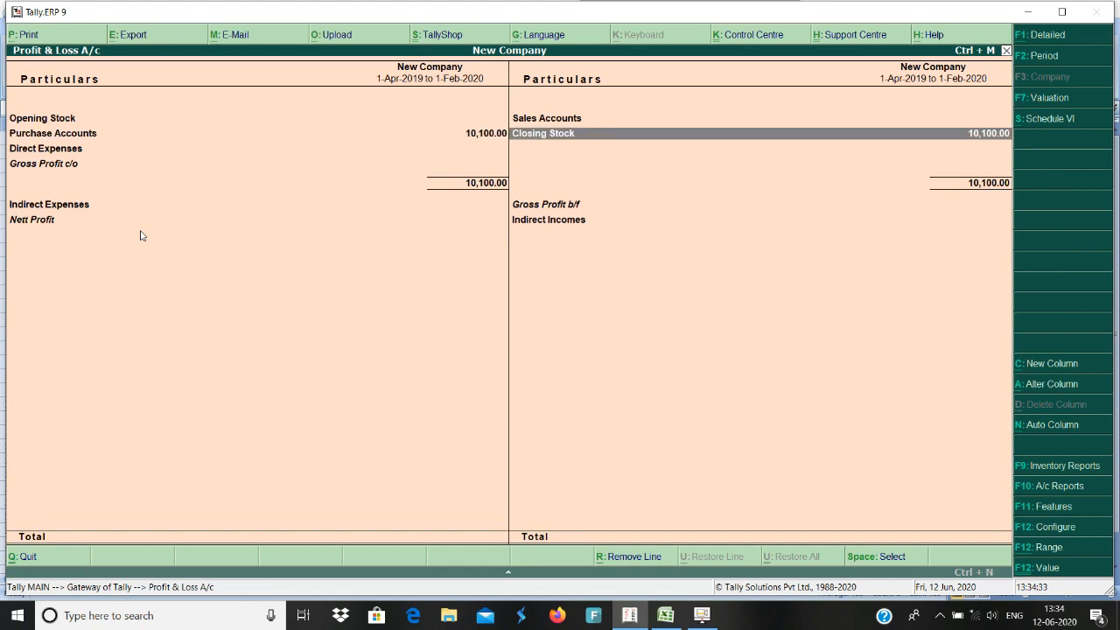
key(Escape)
Check ITEM1's closing quantity, rate and value in the Stock Summary.
key(Down)
key(Return)
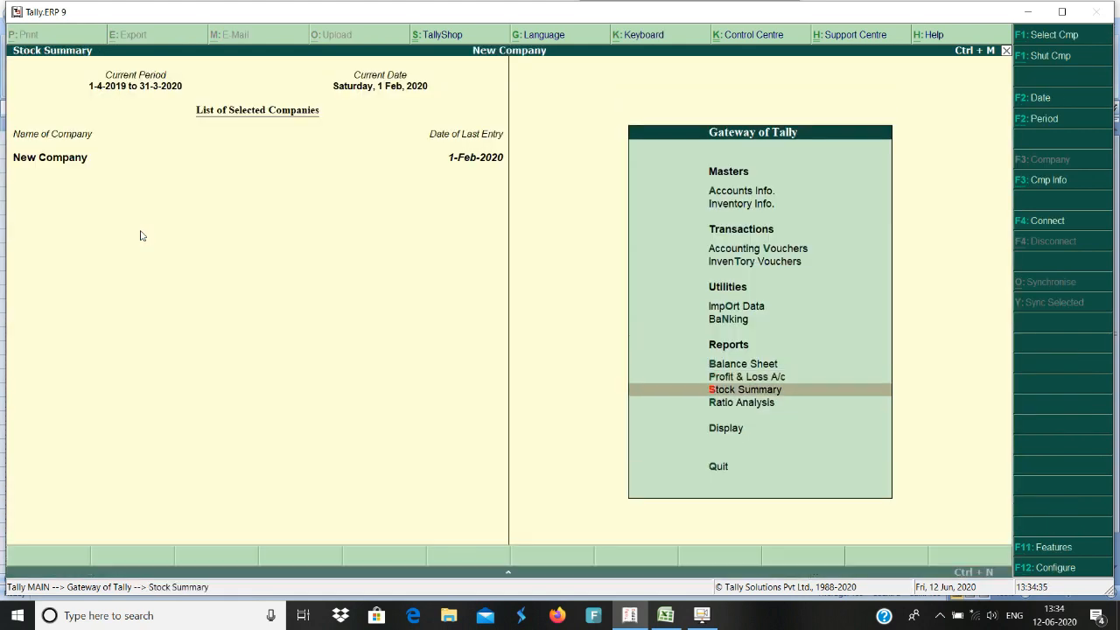
key(Down)
key(Down)
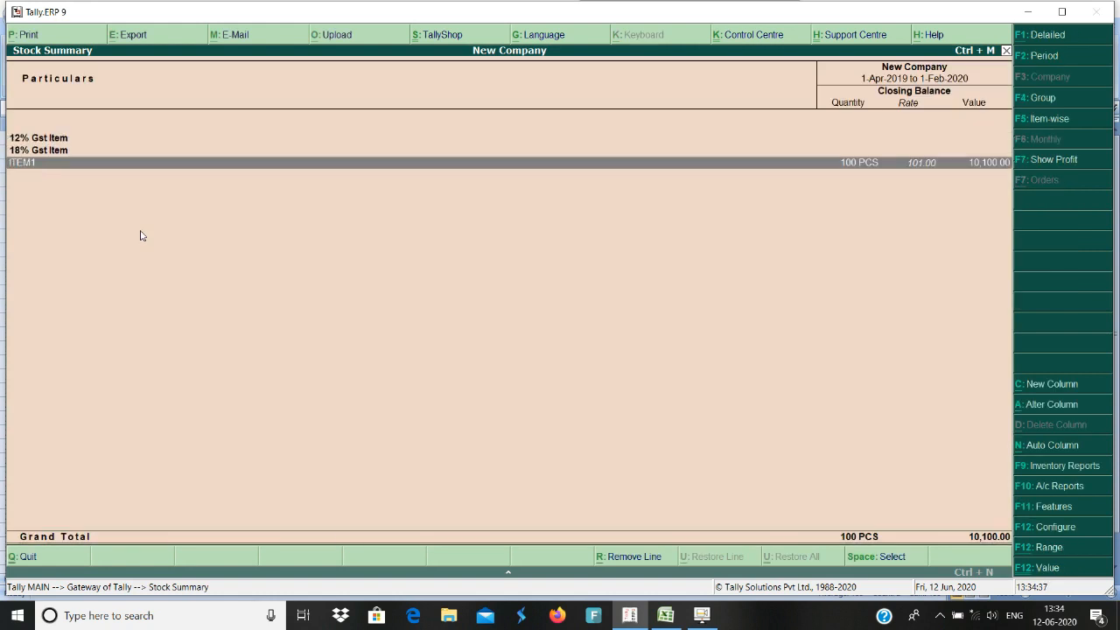
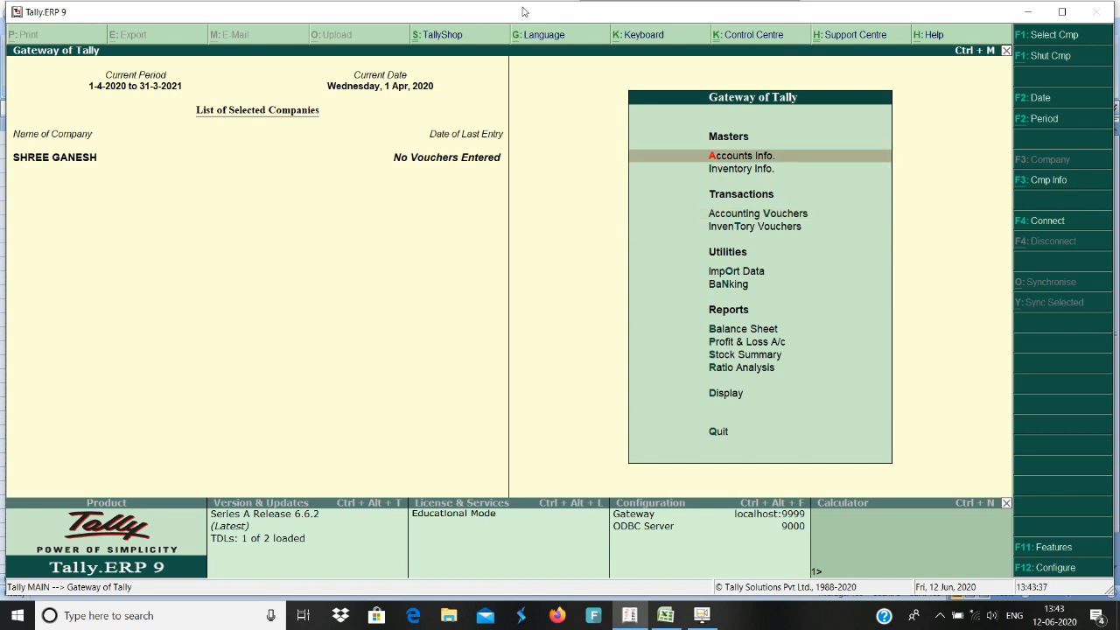
Open the Transport Charges ledger of SHREE GANESH for alteration and go to its parent group.
key(Return)
key(Down)
key(Return)
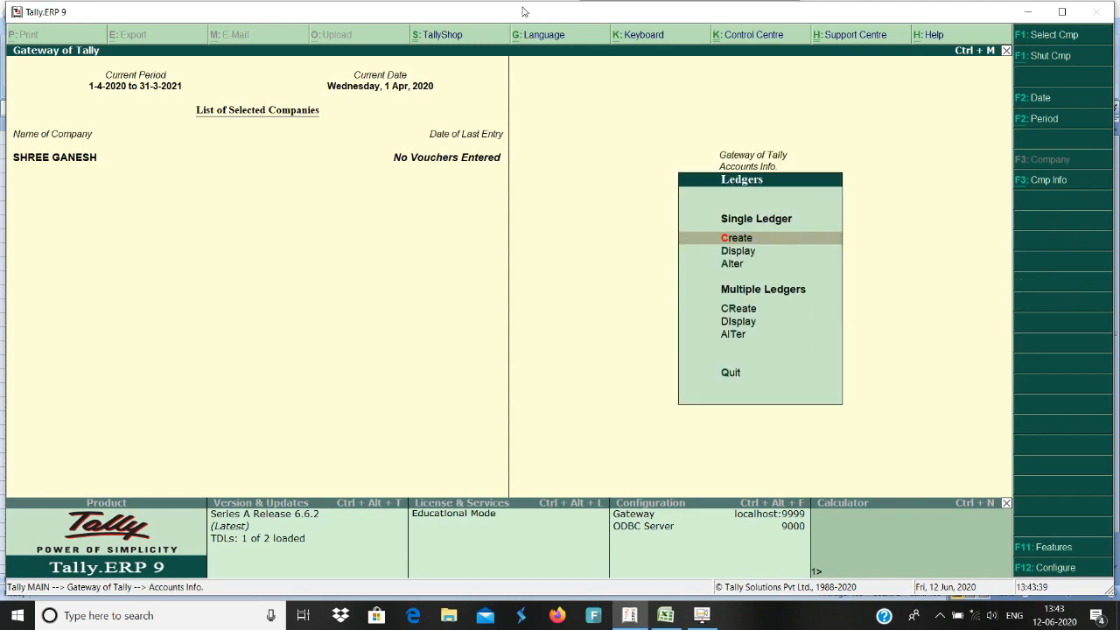
key(Down)
key(Down)
key(Return)
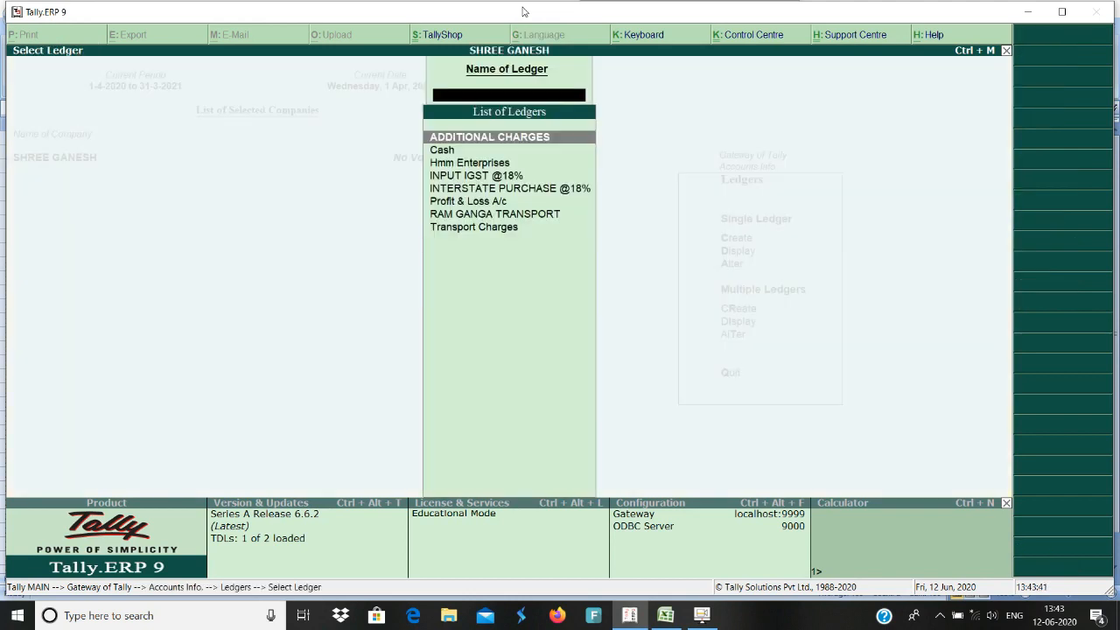
key(Down)
key(Down)
key(Down)
key(Down)
key(Down)
key(Down)
key(Down)
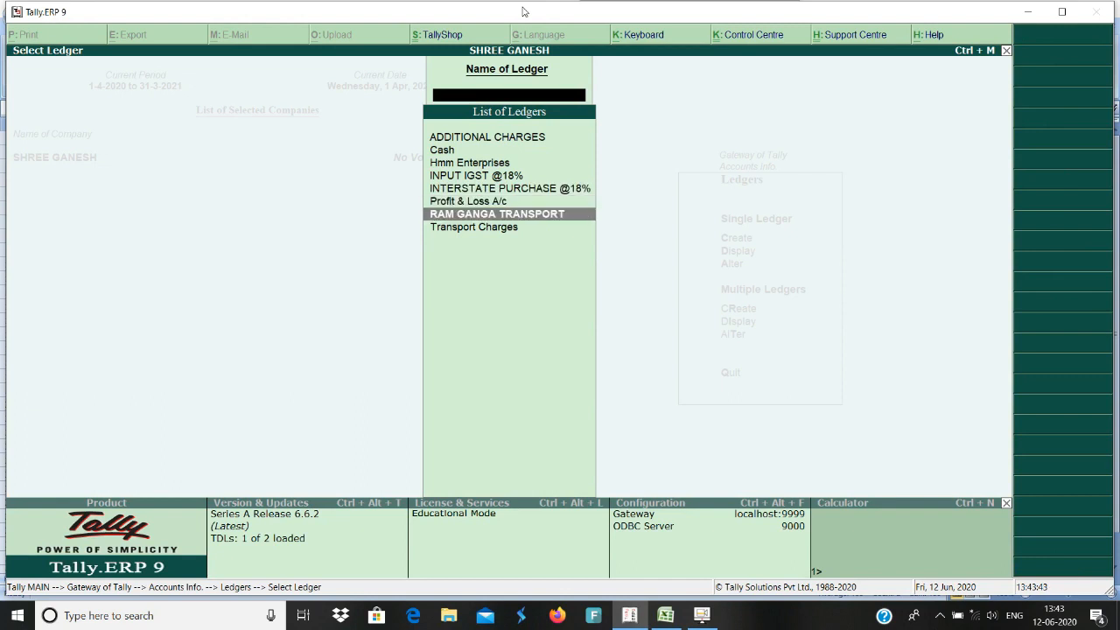
key(Return)
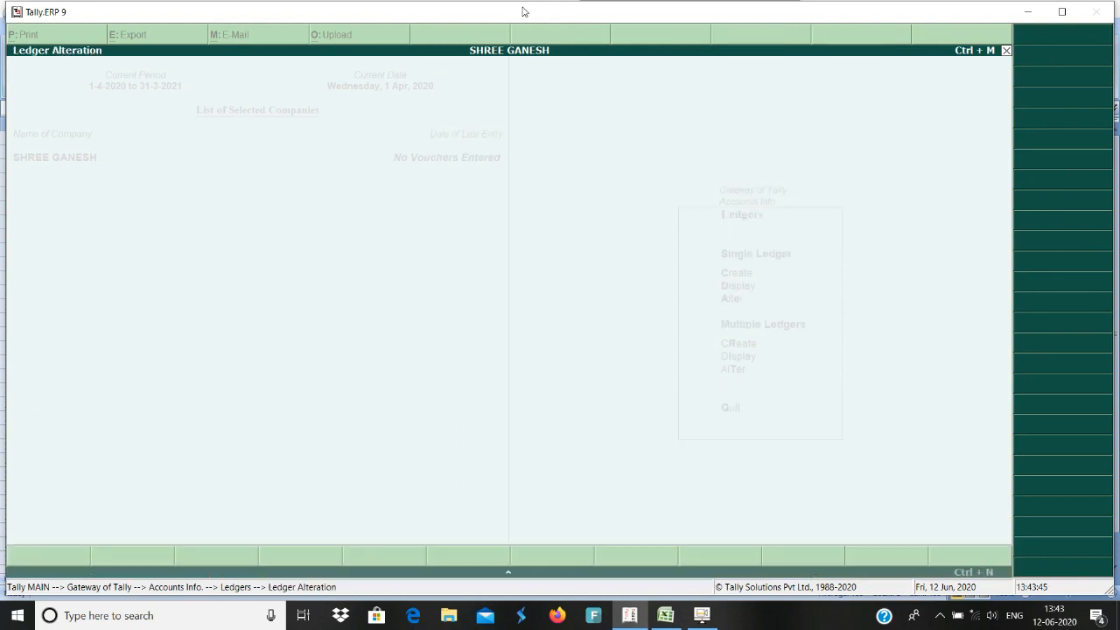
key(Return)
key(Return)
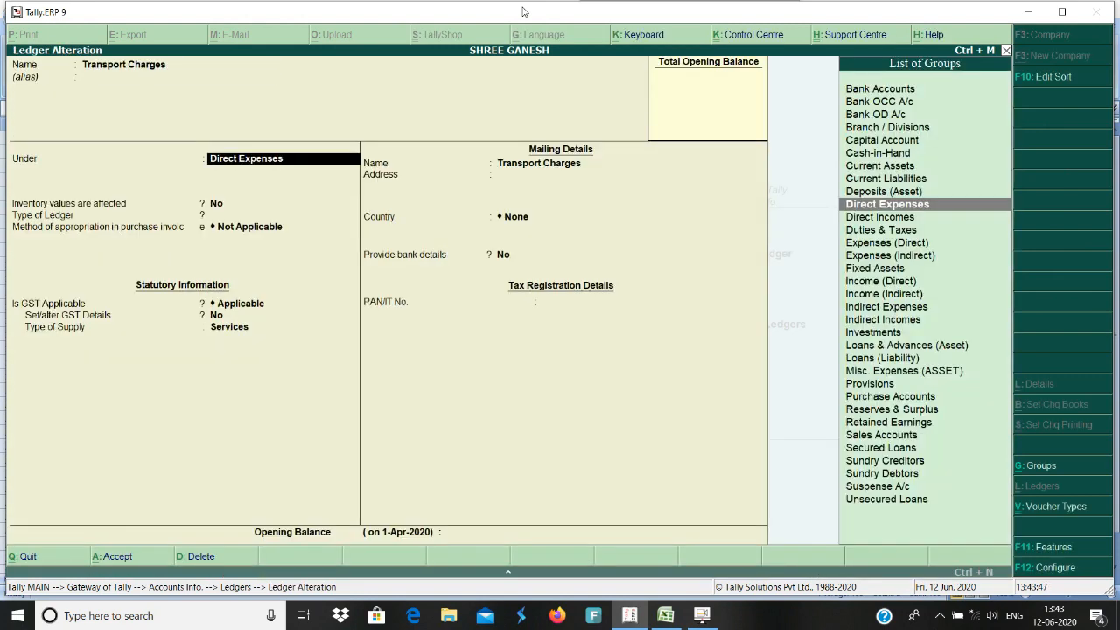
Open the Direct Expenses group for alteration and check its allocation method for purchase invoices.
key(ctrl+Return)
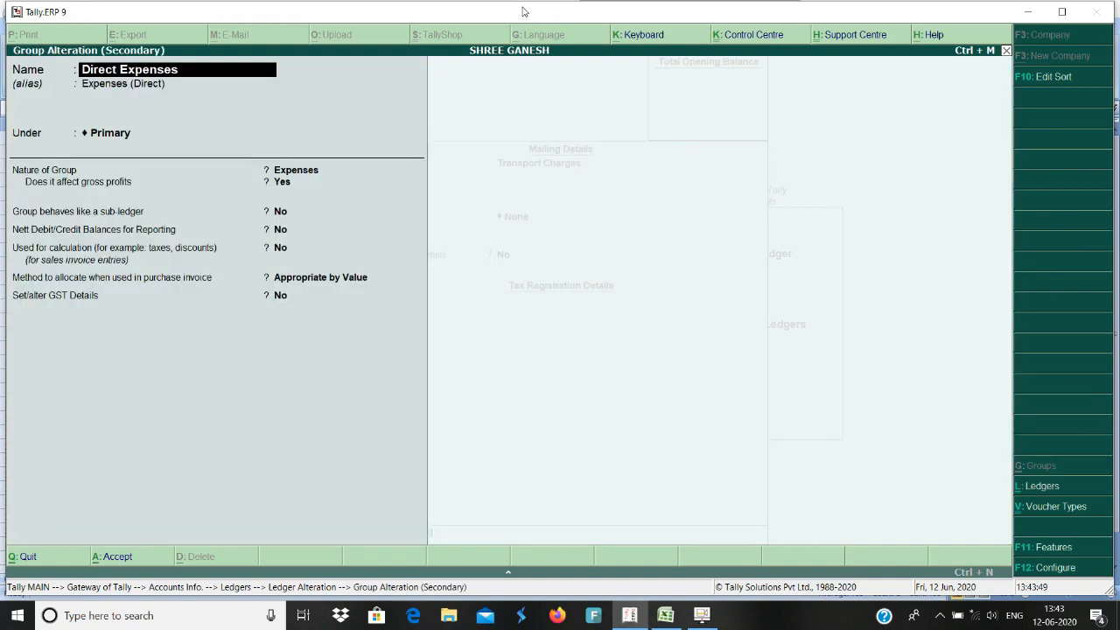
key(Return)
key(Return)
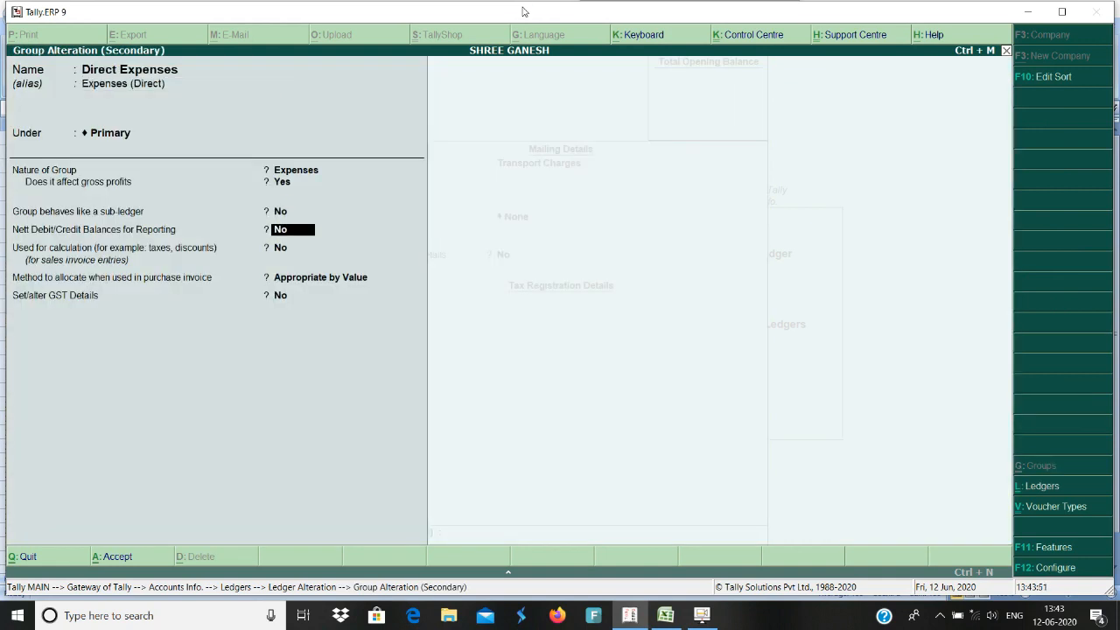
key(Return)
key(Return)
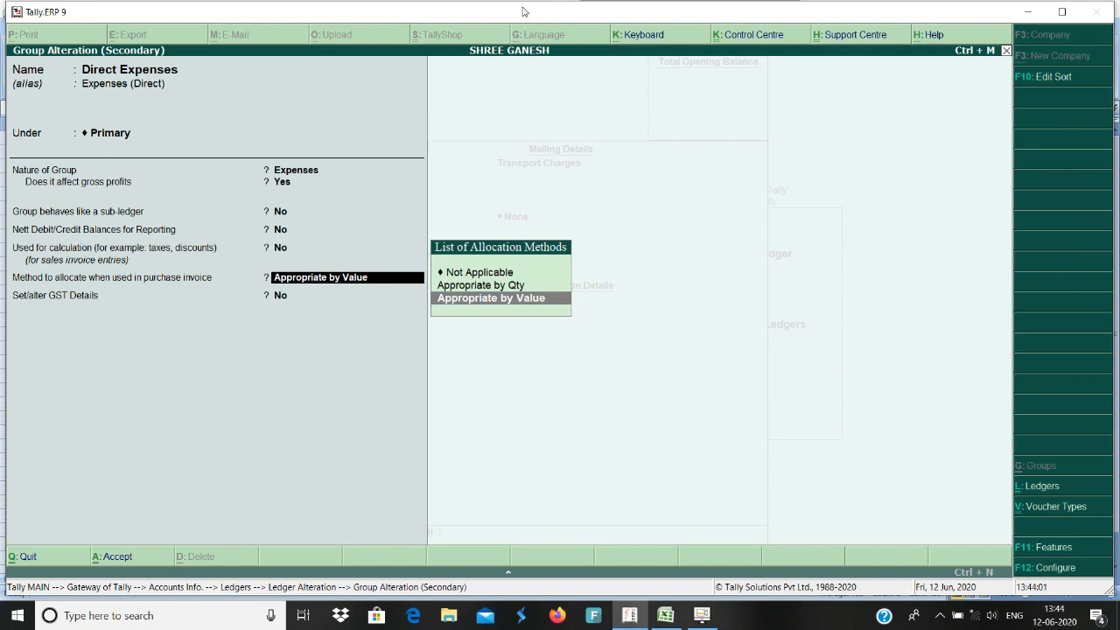
Leave the Direct Expenses group without saving and check the Transport Charges ledger's type and its method of appropriation in purchase invoices.
key(Escape)
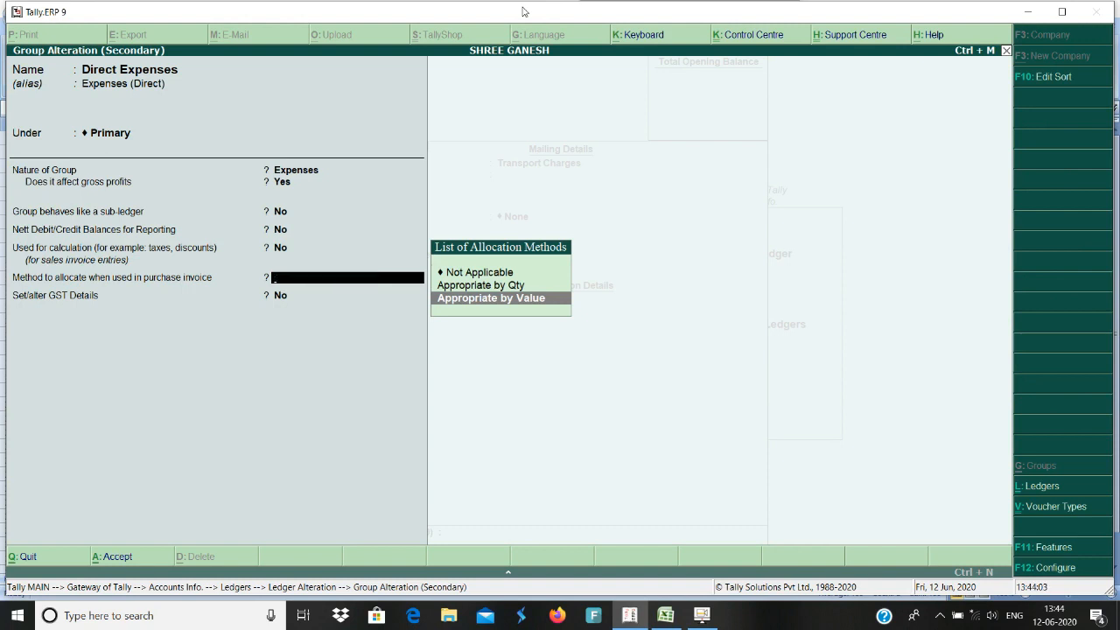
key(Escape)
key(Return)
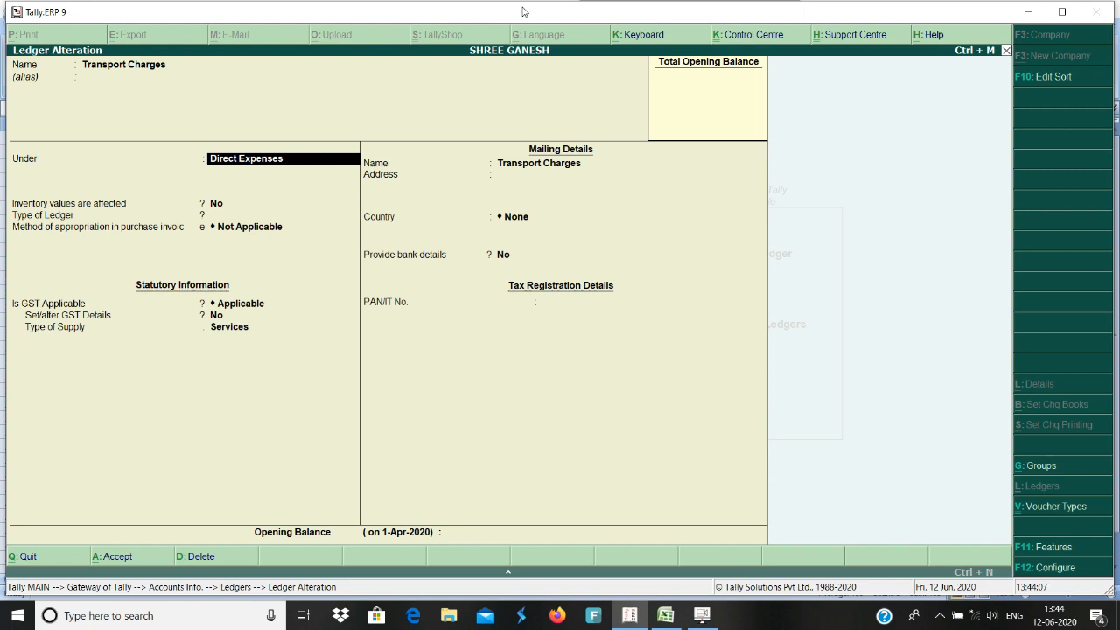
key(Return)
key(Return)
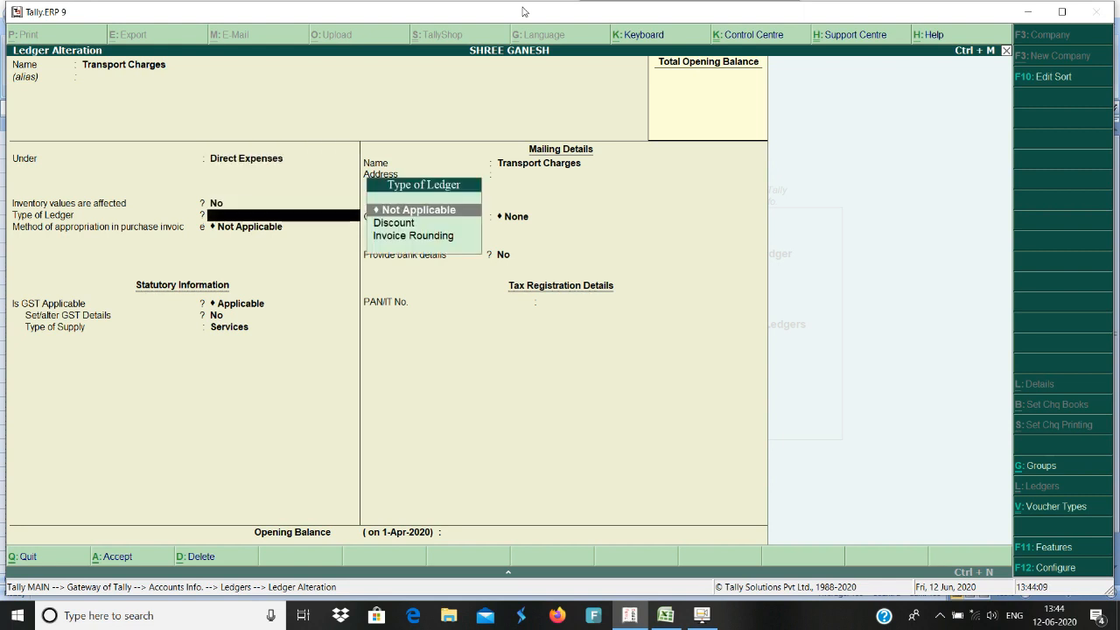
key(Return)
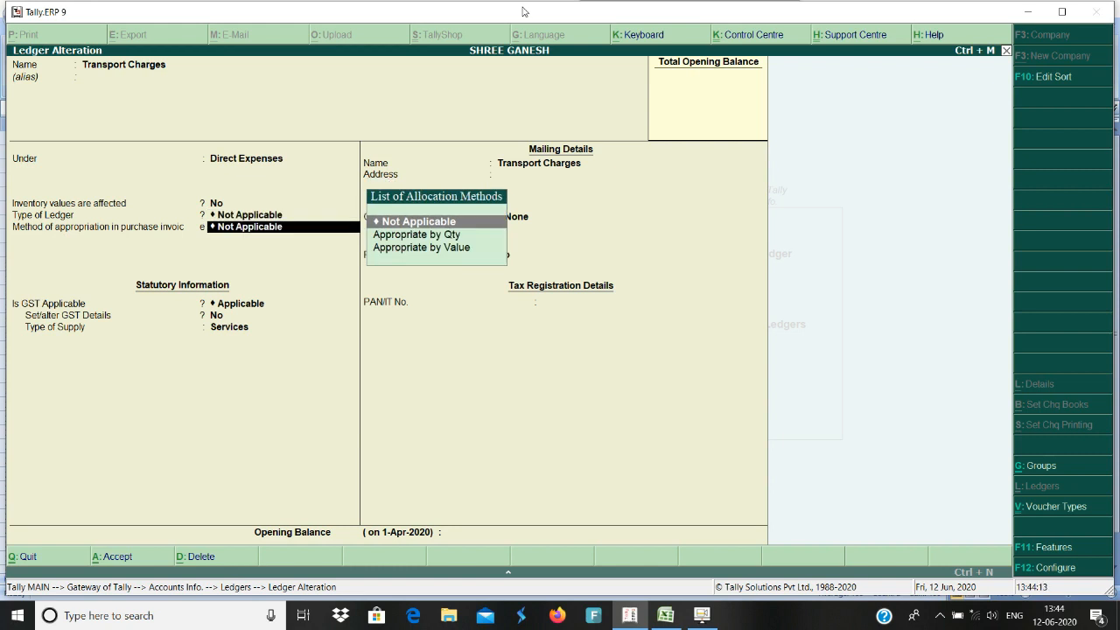
key(Return)
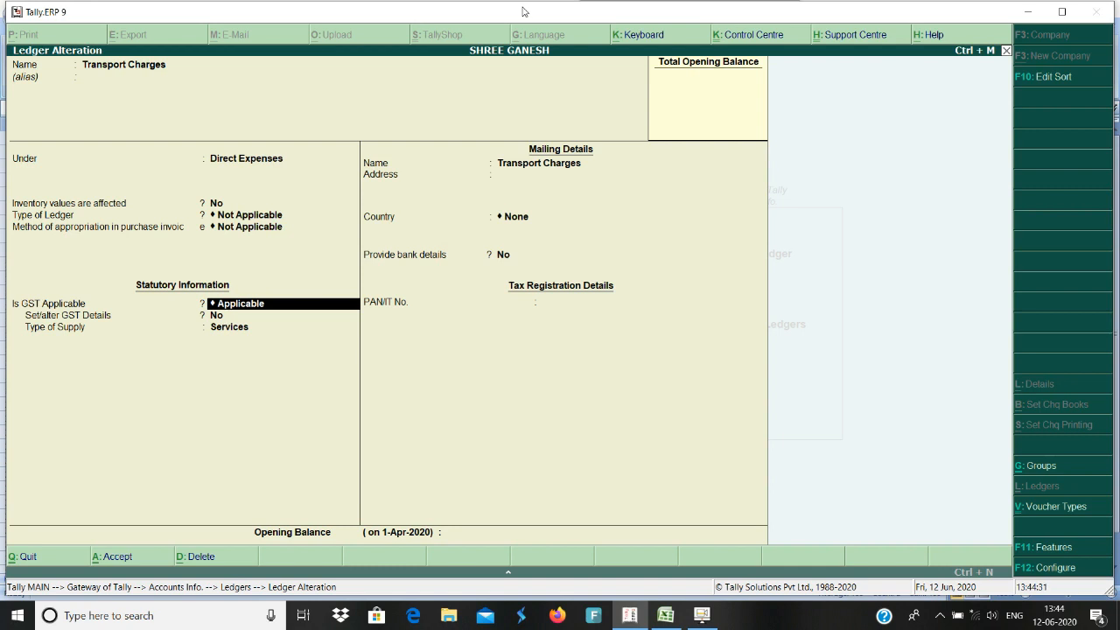
Enable altering GST details for Transport Charges and review its HSN/SAC, nature of transaction, reverse charge setting and tax rates.
key(Return)
key(y)
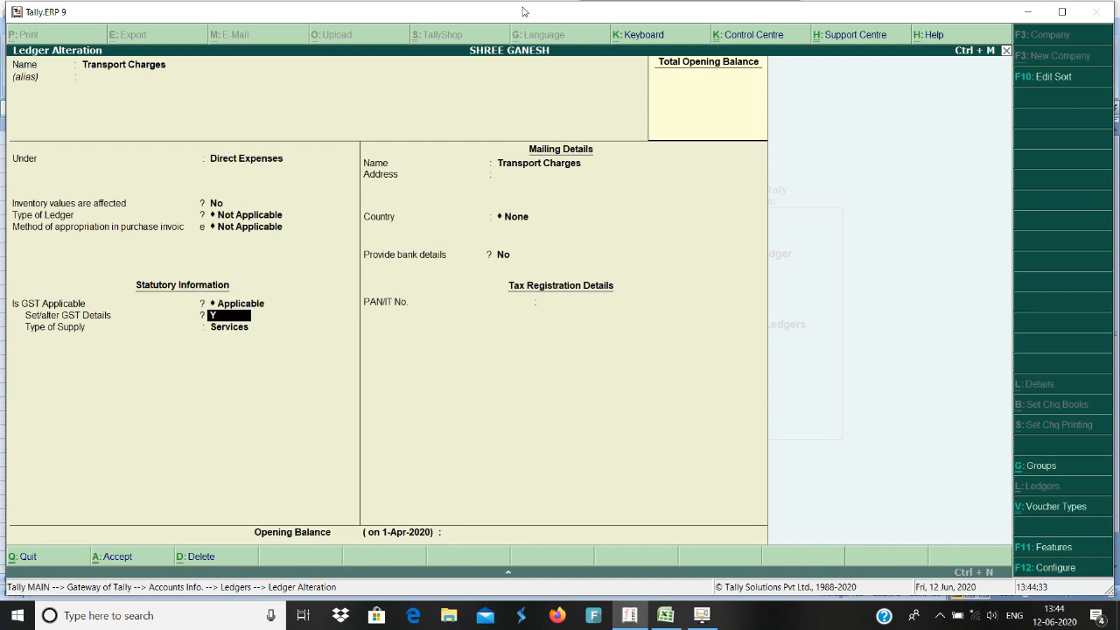
key(Return)
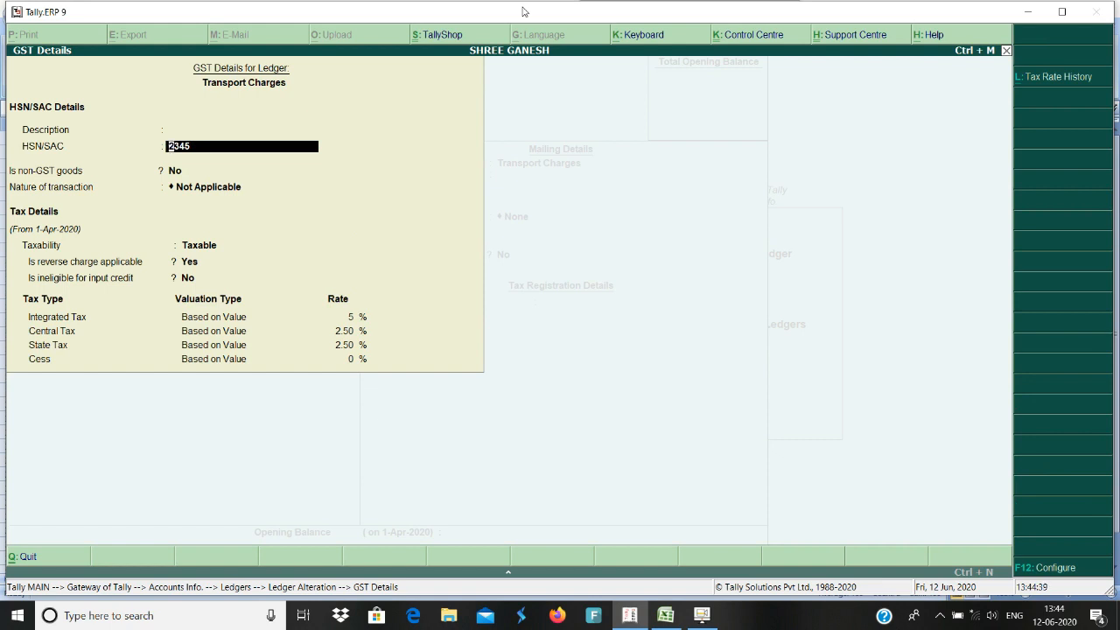
key(Return)
key(Return)
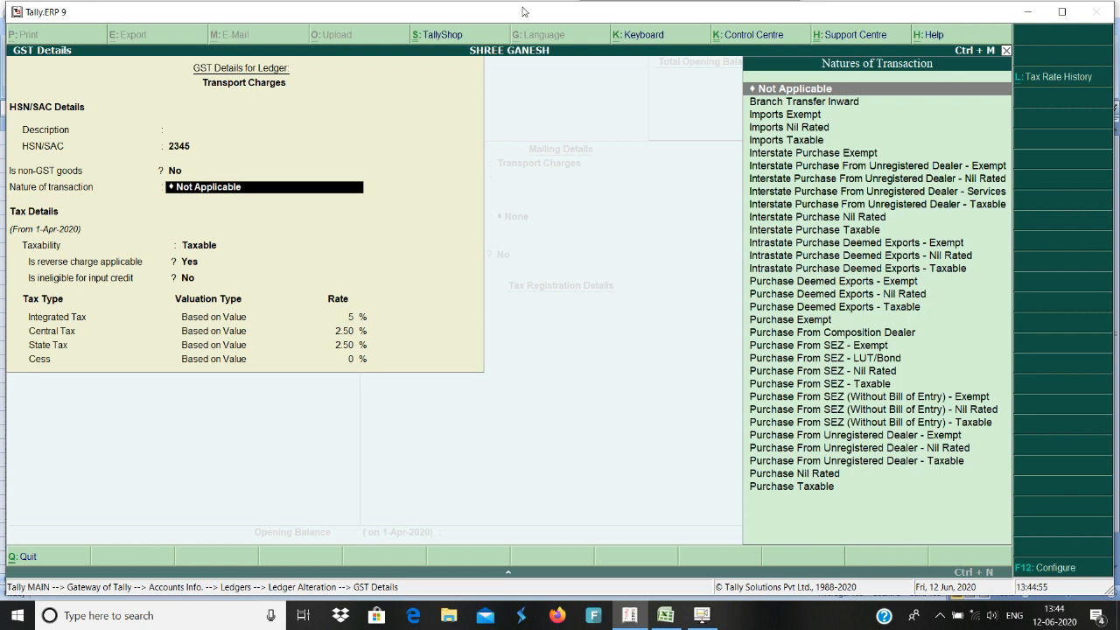
key(Return)
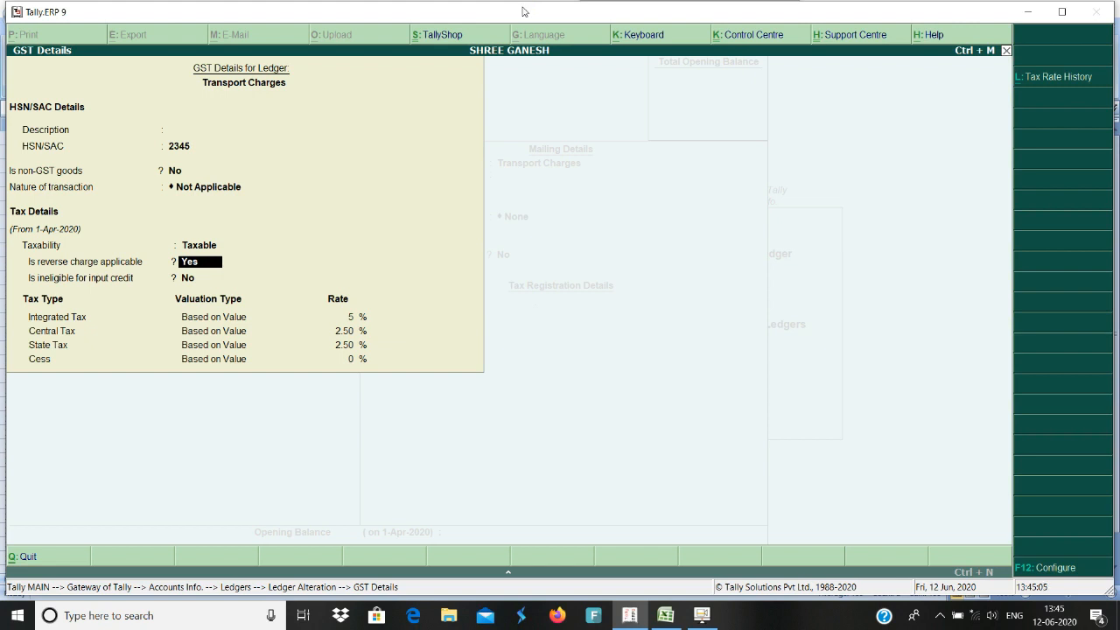
key(Return)
key(Return)
key(Return)
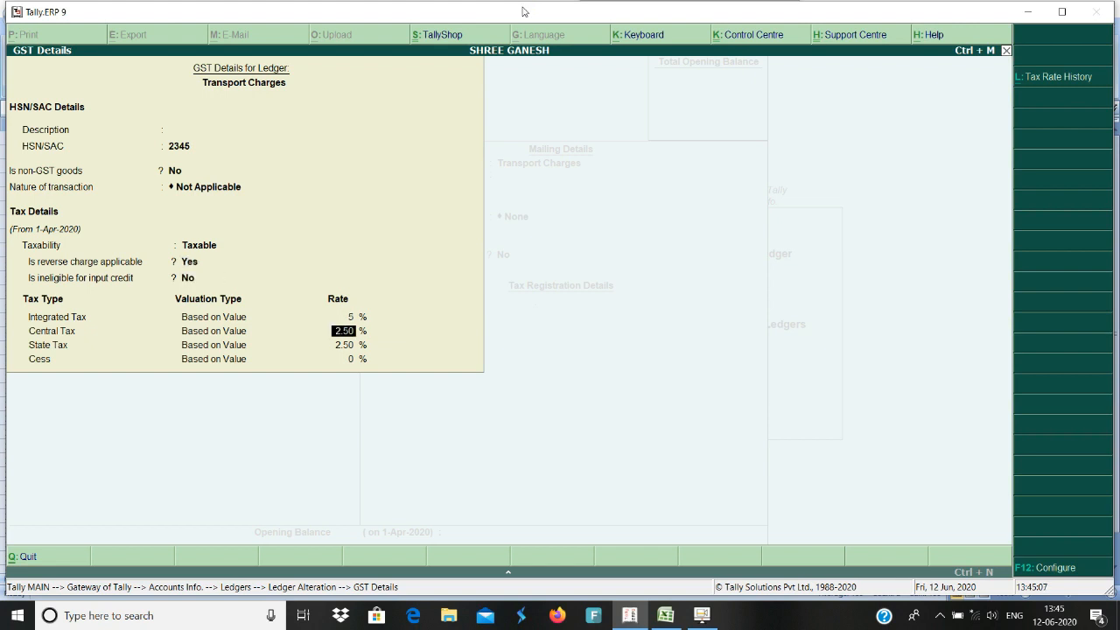
key(Return)
key(Return)
key(Return)
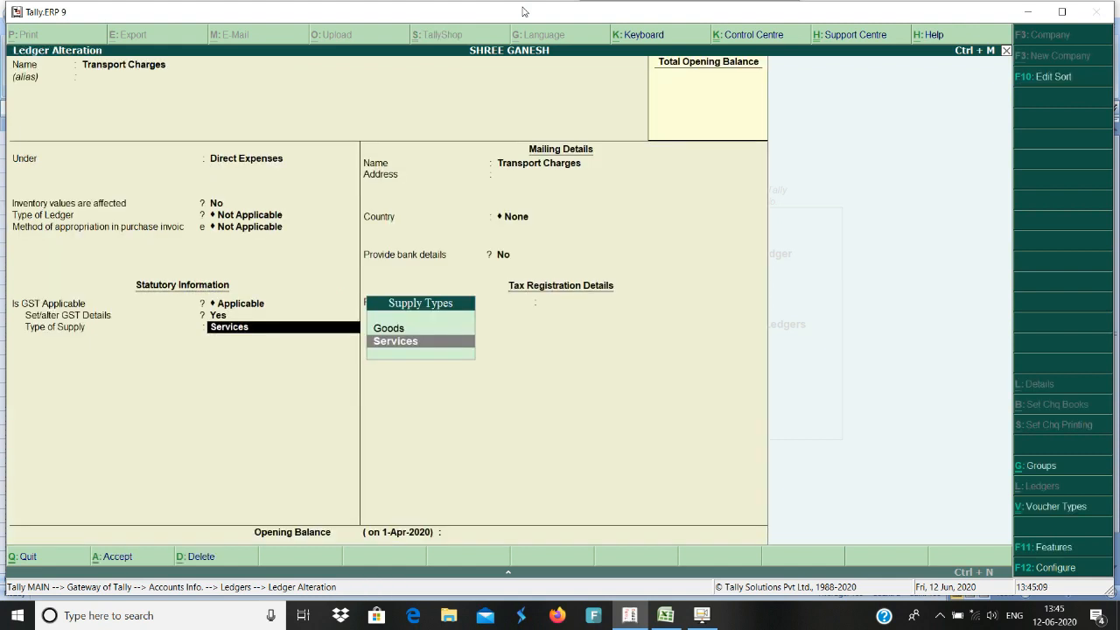
Save the Transport Charges ledger with Services as its type of supply and open the RAM GANGA TRANSPORT ledger for alteration.
key(Return)
key(Return)
key(Return)
key(Return)
key(Return)
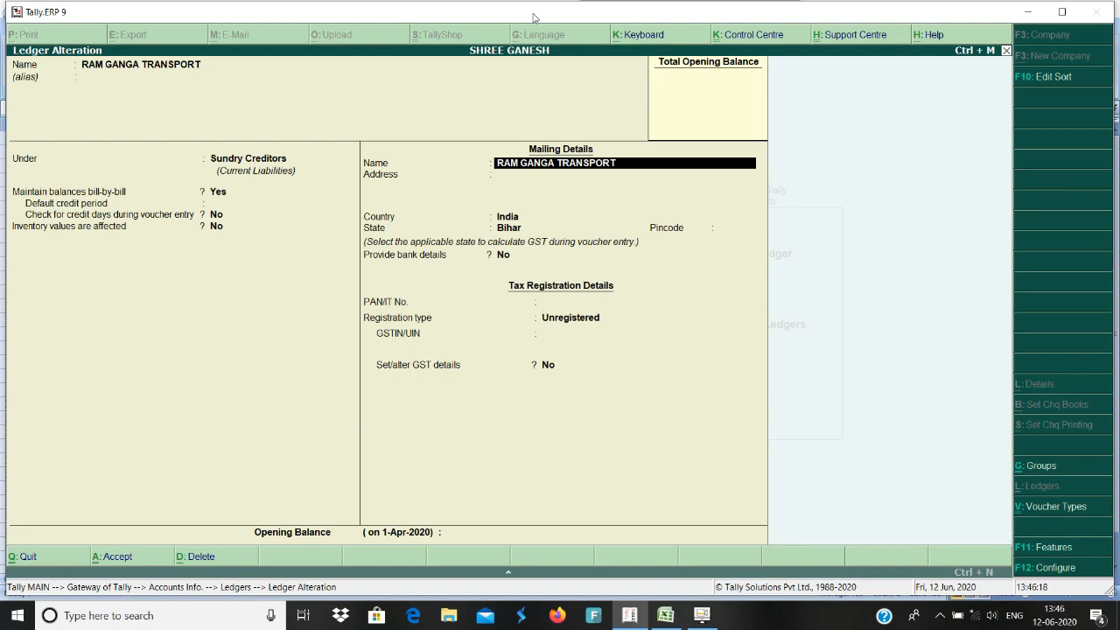
Review RAM GANGA TRANSPORT's country, state and registration type, and accept the ledger with its existing details.
key(Return)
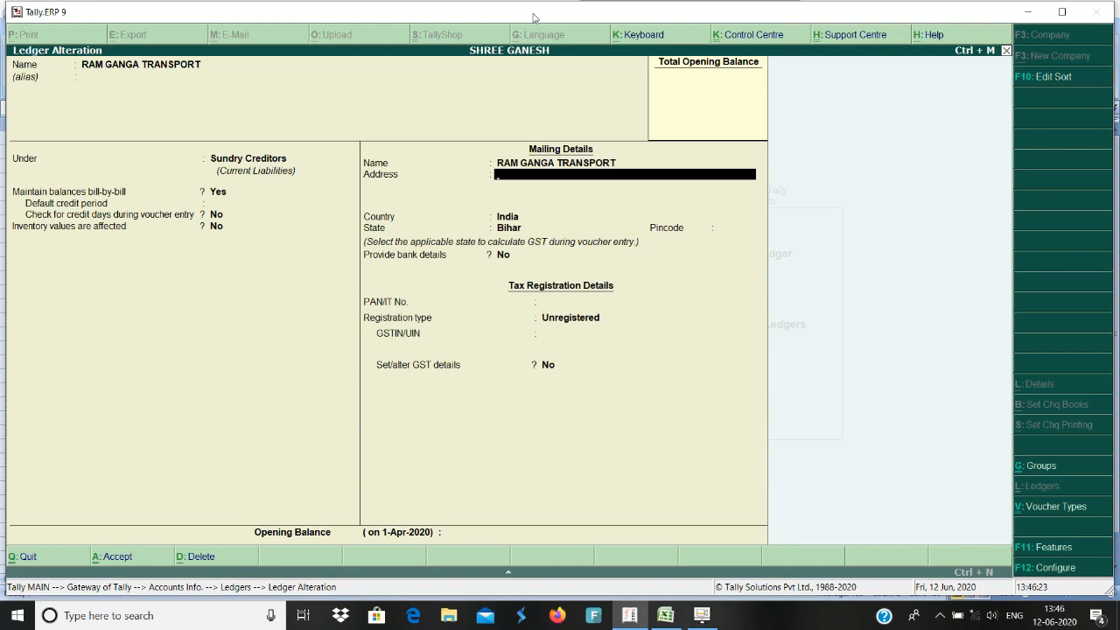
key(Return)
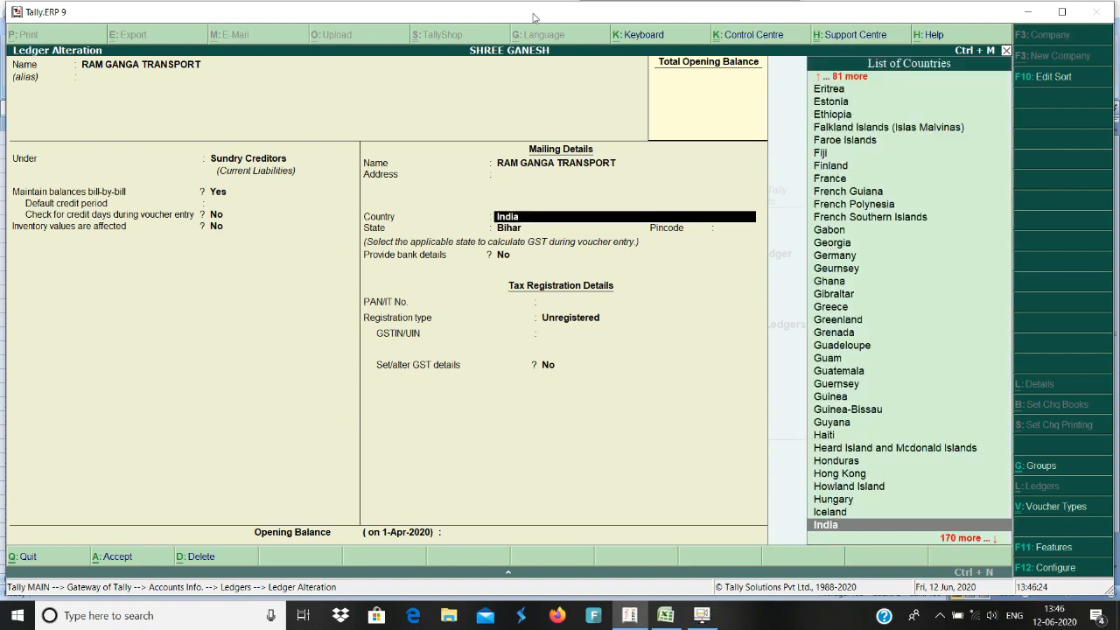
key(Return)
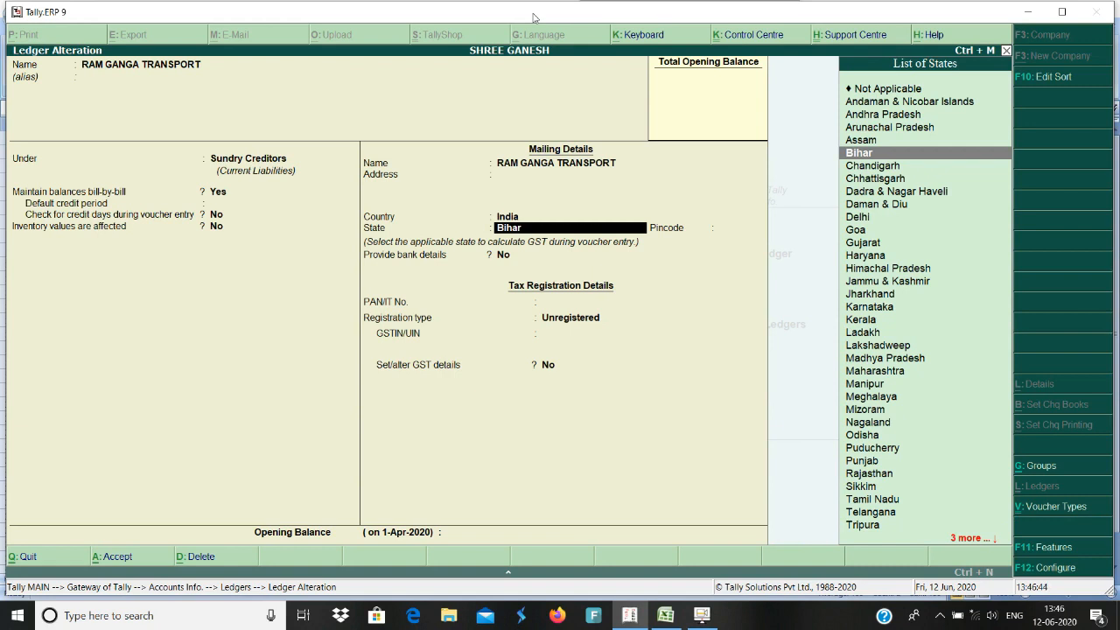
key(Return)
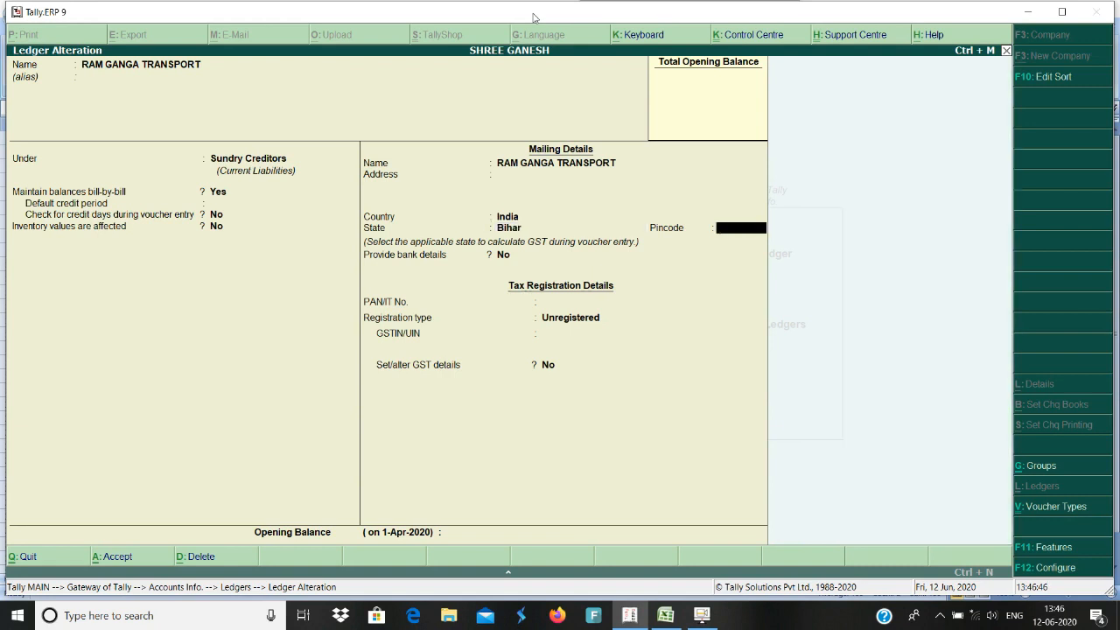
key(Return)
key(Return)
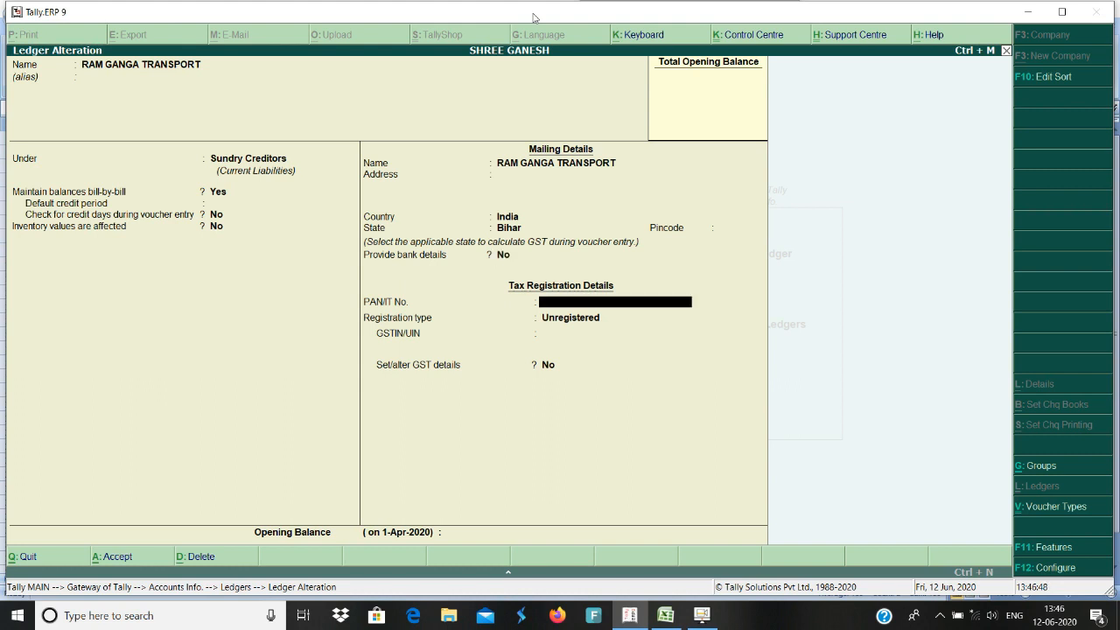
key(Return)
key(Return)
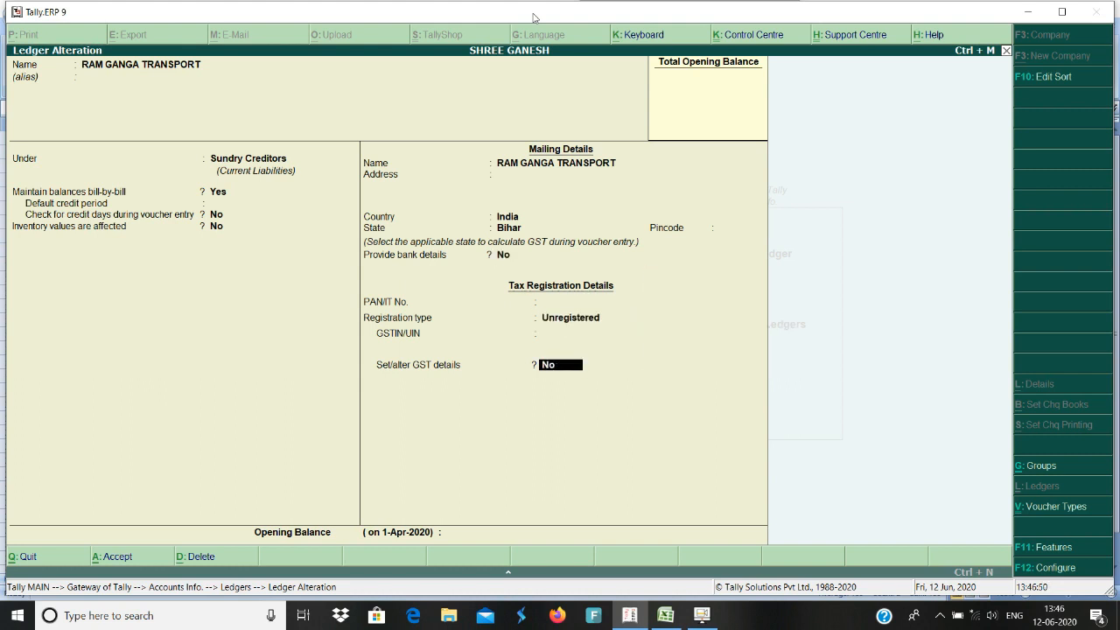
key(Return)
key(Return)
key(Return)
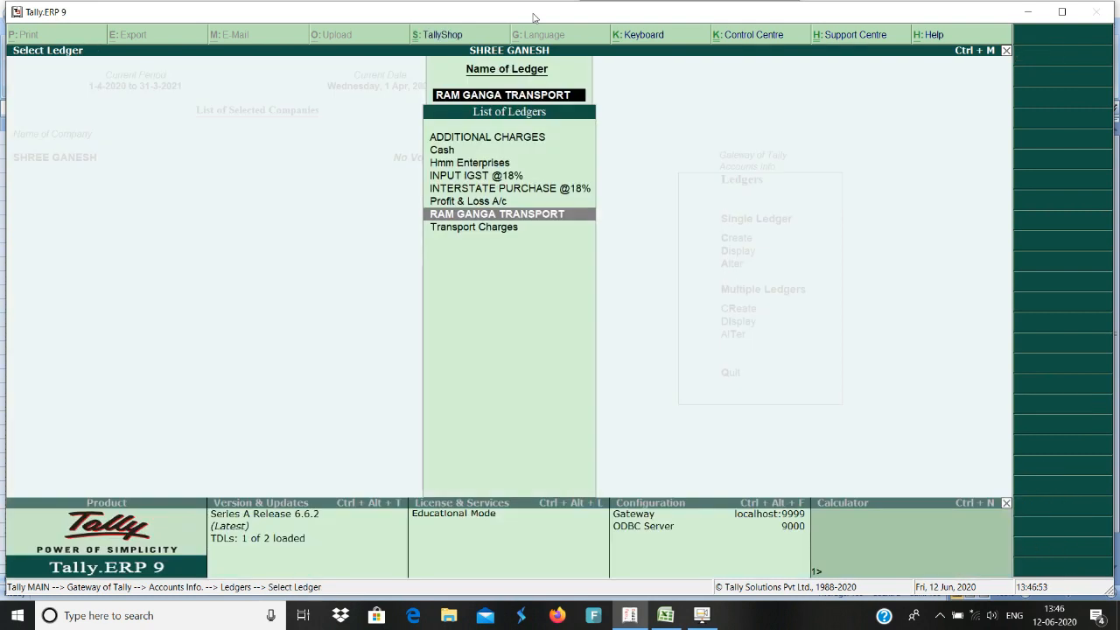
key(Up)
key(Up)
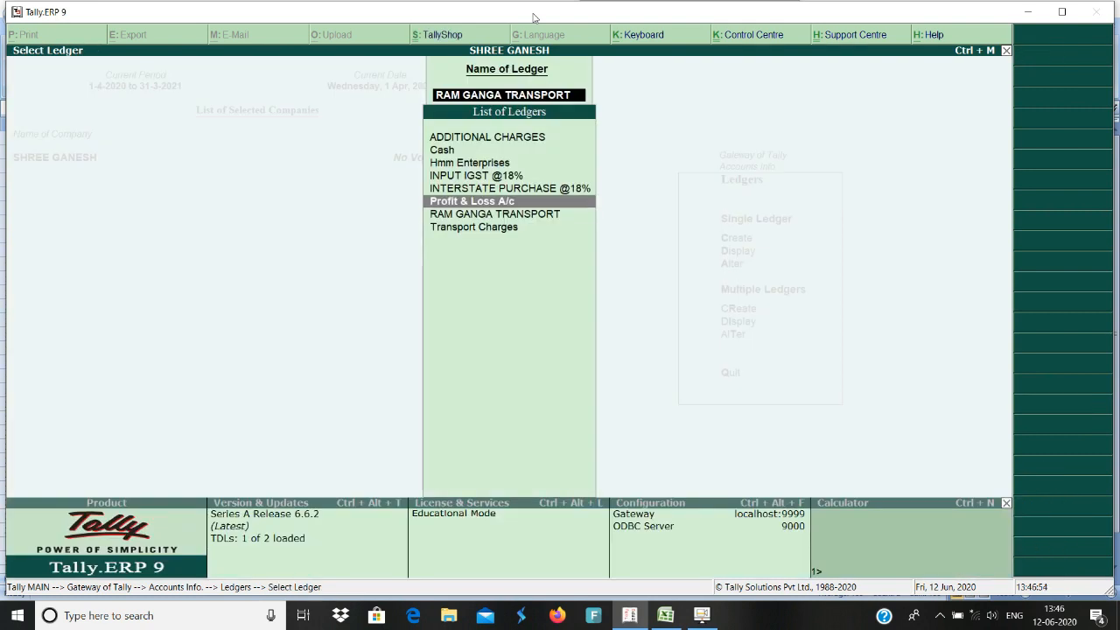
key(Return)
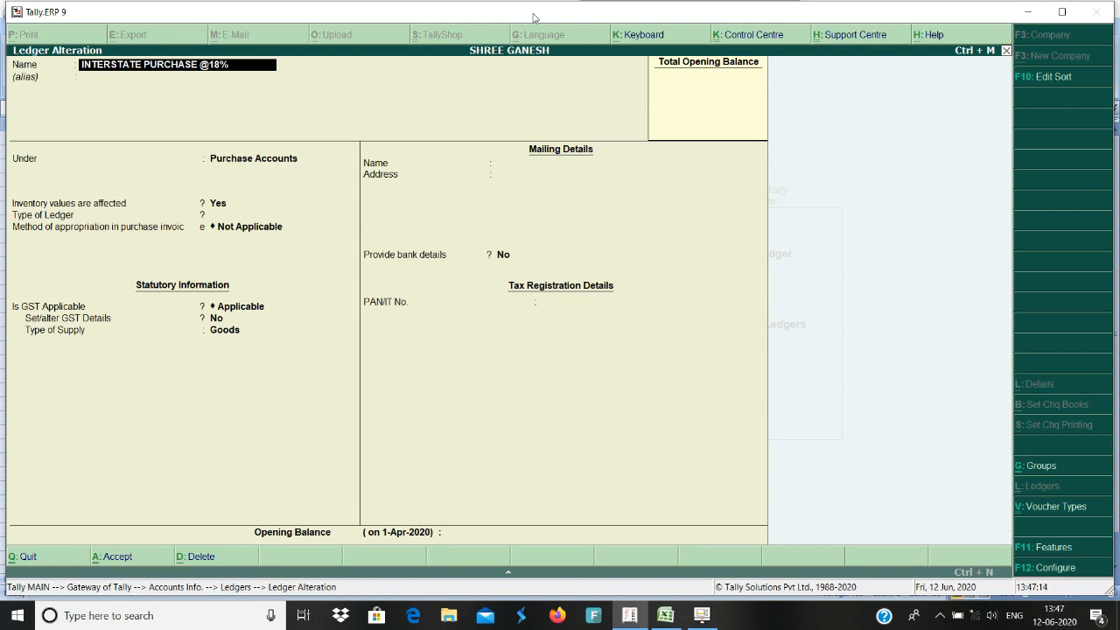
text(PUR)
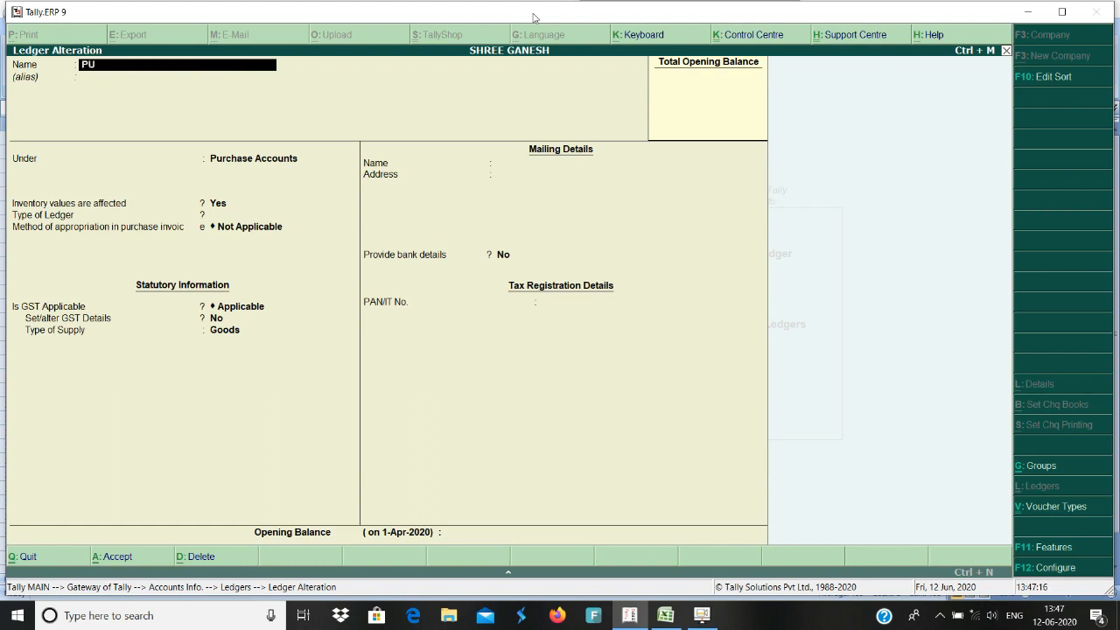
key(BackSpace)
text(RCHASE@18%)
key(Return)
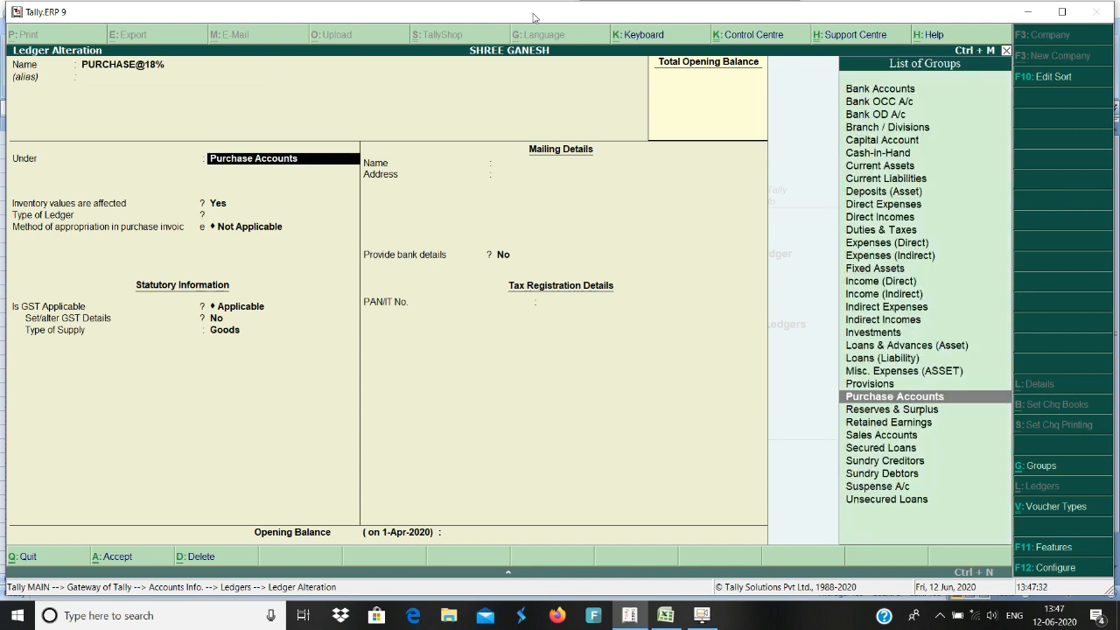
Open the purchase ledger's parent group, Purchase Accounts, check its purchase invoice allocation method, and return to the ledger without saving the group.
key(Return)
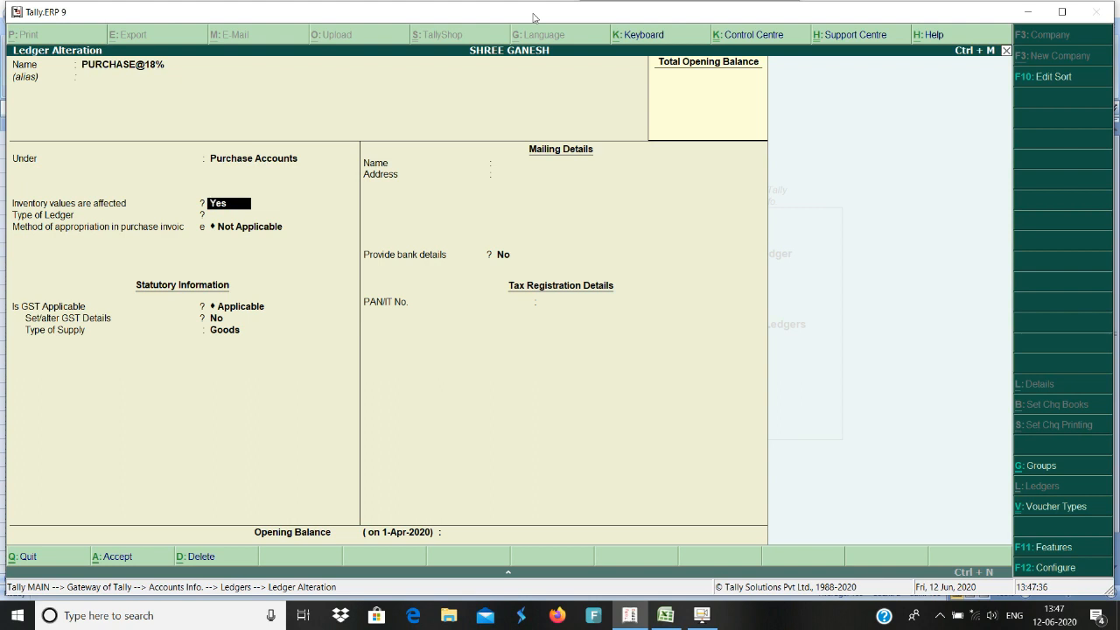
key(BackSpace)
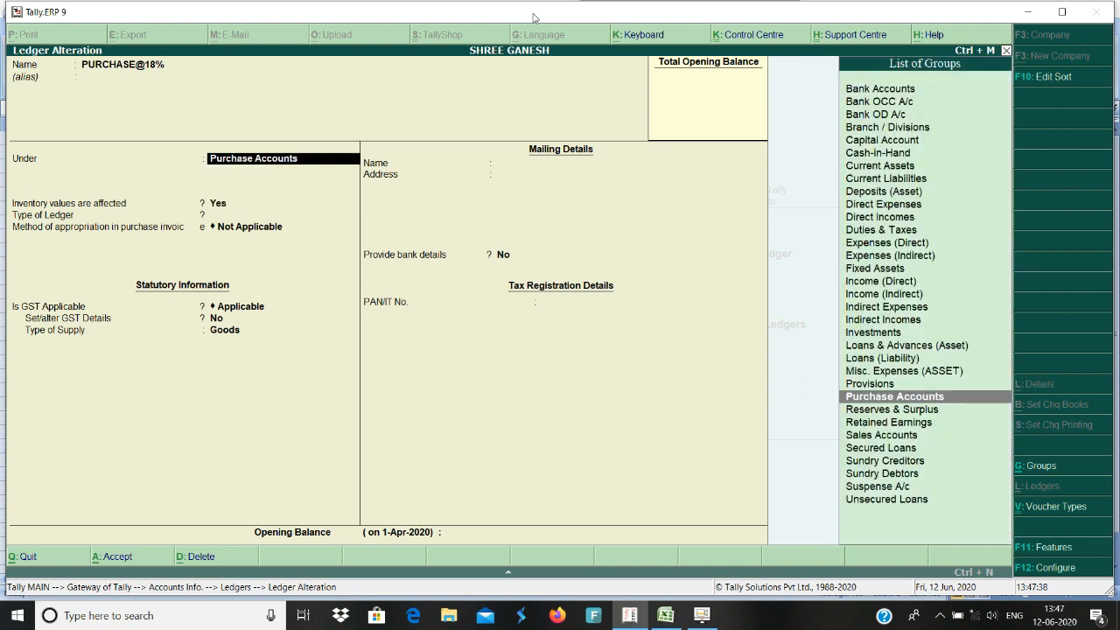
key(ctrl+Return)
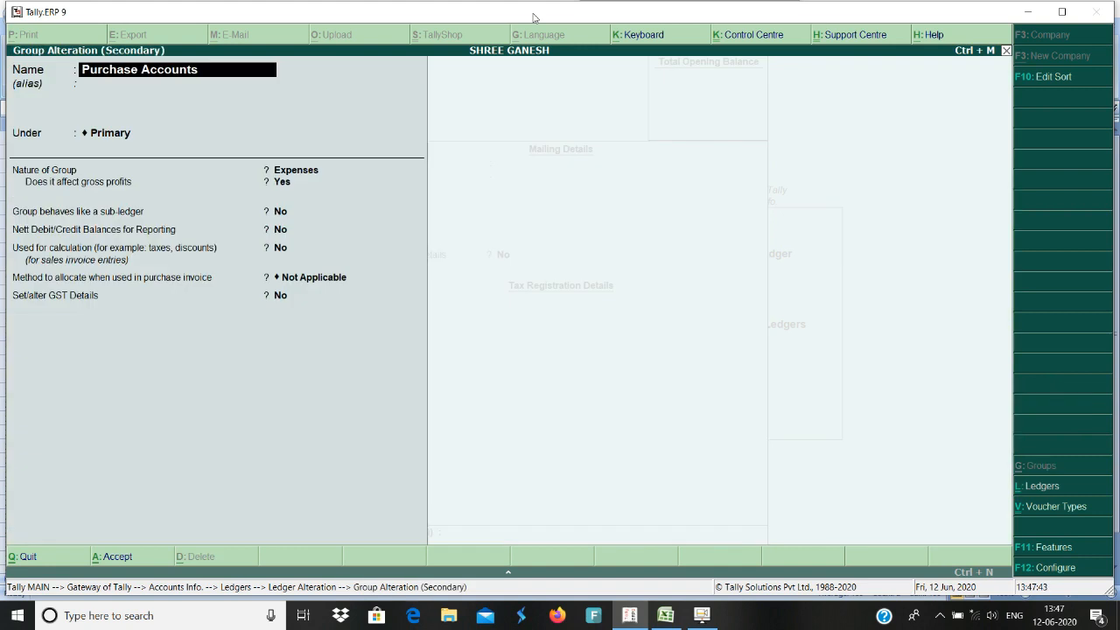
key(Escape)
key(Escape)
key(Return)
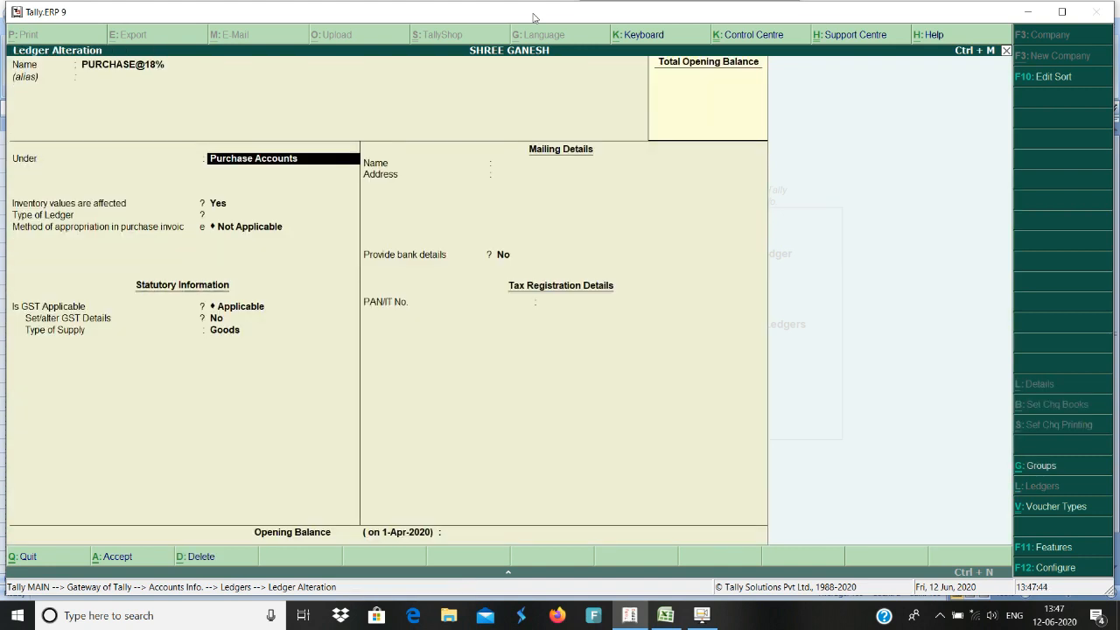
Review PURCHASE@18%'s inventory setting, ledger type, method of appropriation, GST applicability and type of supply.
key(Return)
key(Return)
key(Return)
key(Return)
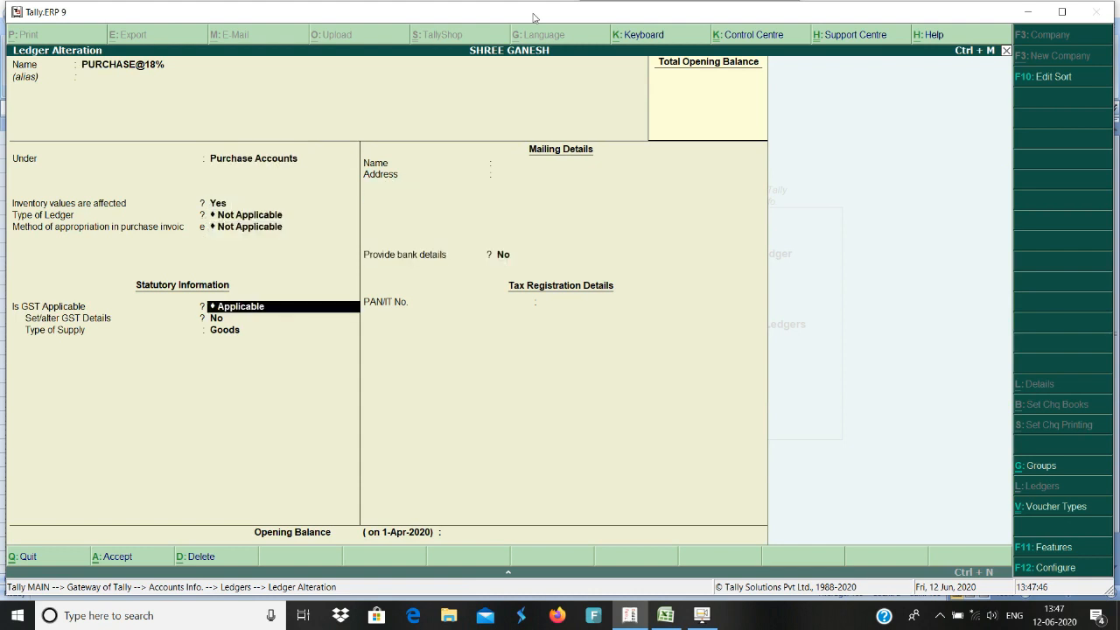
key(Return)
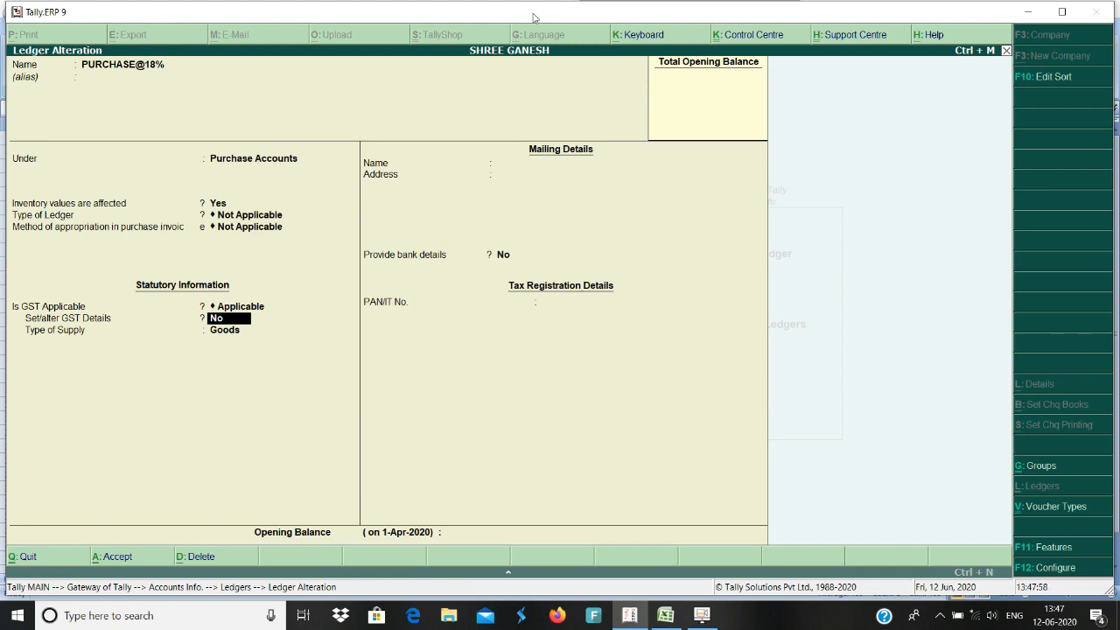
key(Return)
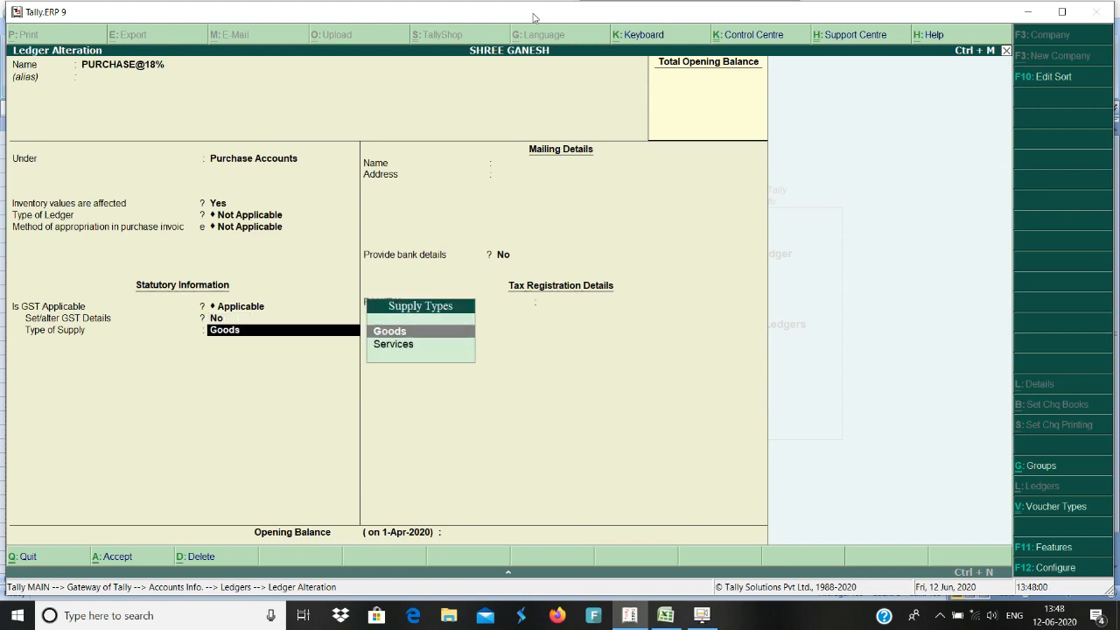
key(BackSpace)
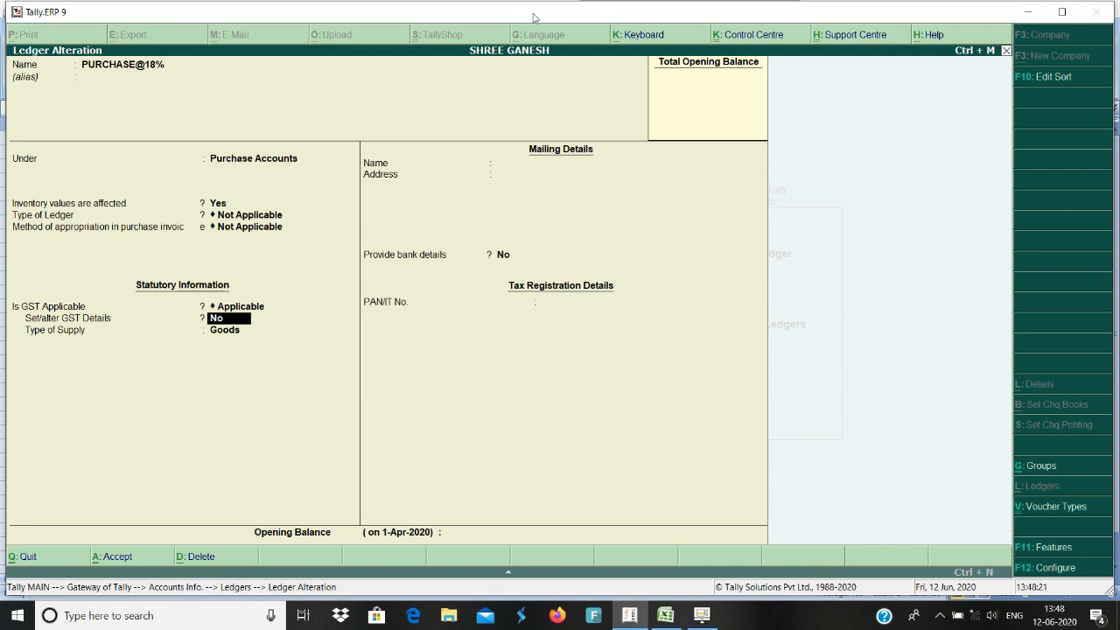
key(Return)
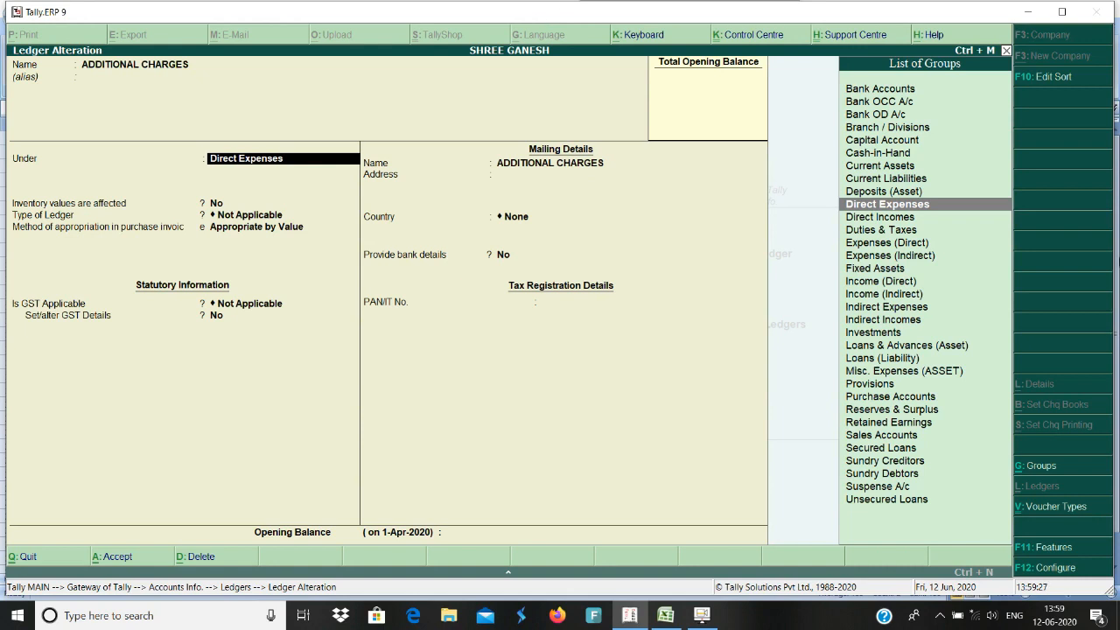
From the ADDITIONAL CHARGES ledger, open the master configuration and check the option allowing a method of appropriation in purchase invoices.
click(1050, 569)
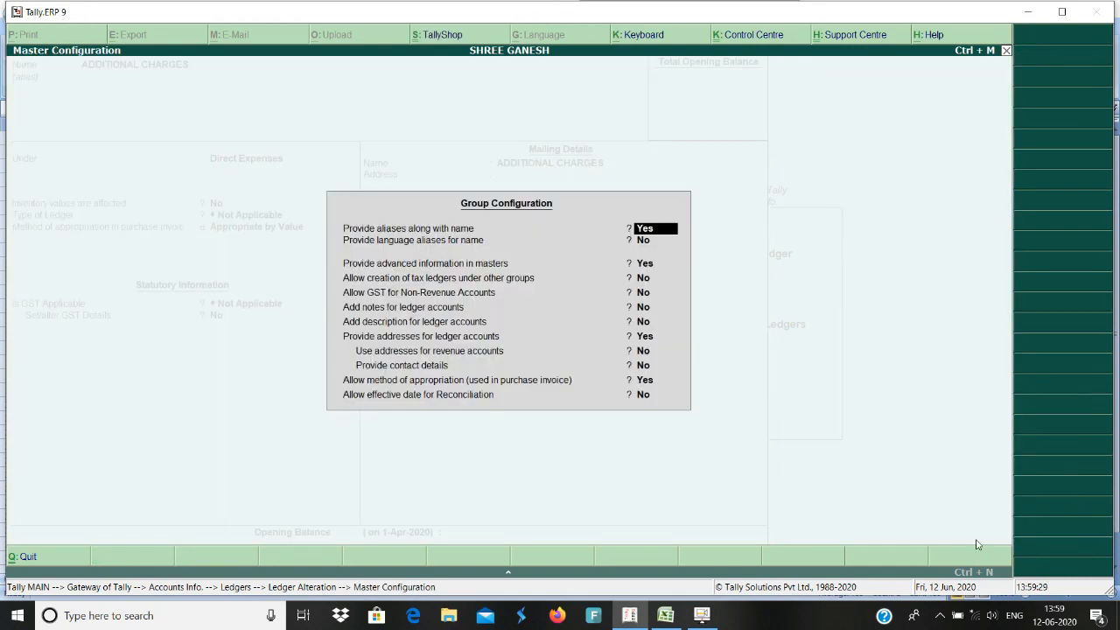
key(Return)
key(Return)
key(Return)
key(Return)
key(Return)
key(Return)
key(Return)
key(Return)
key(Return)
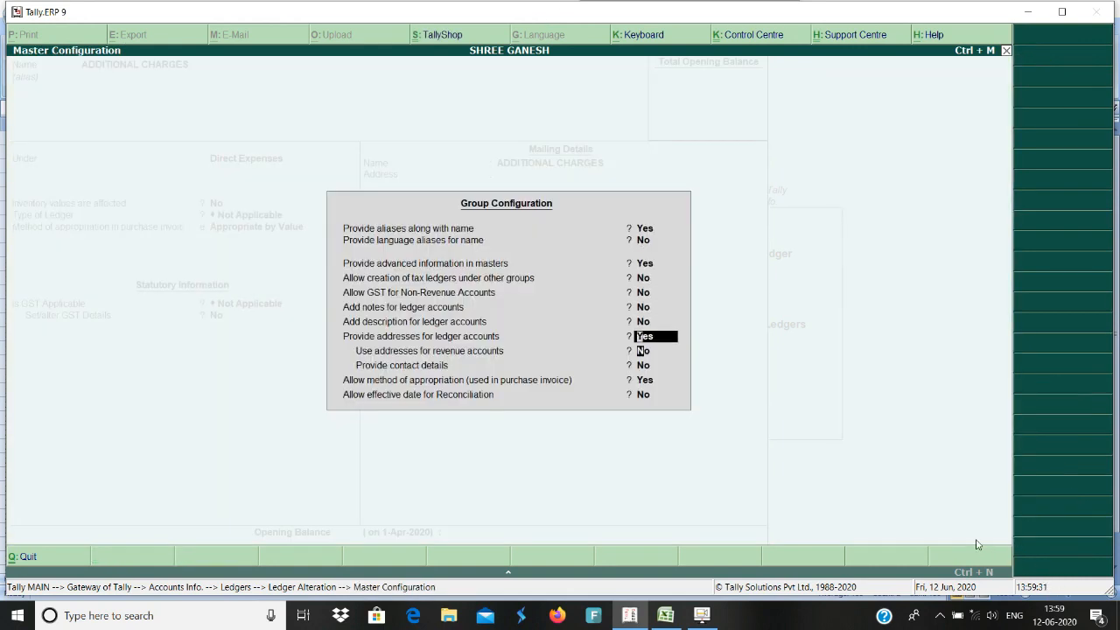
key(Return)
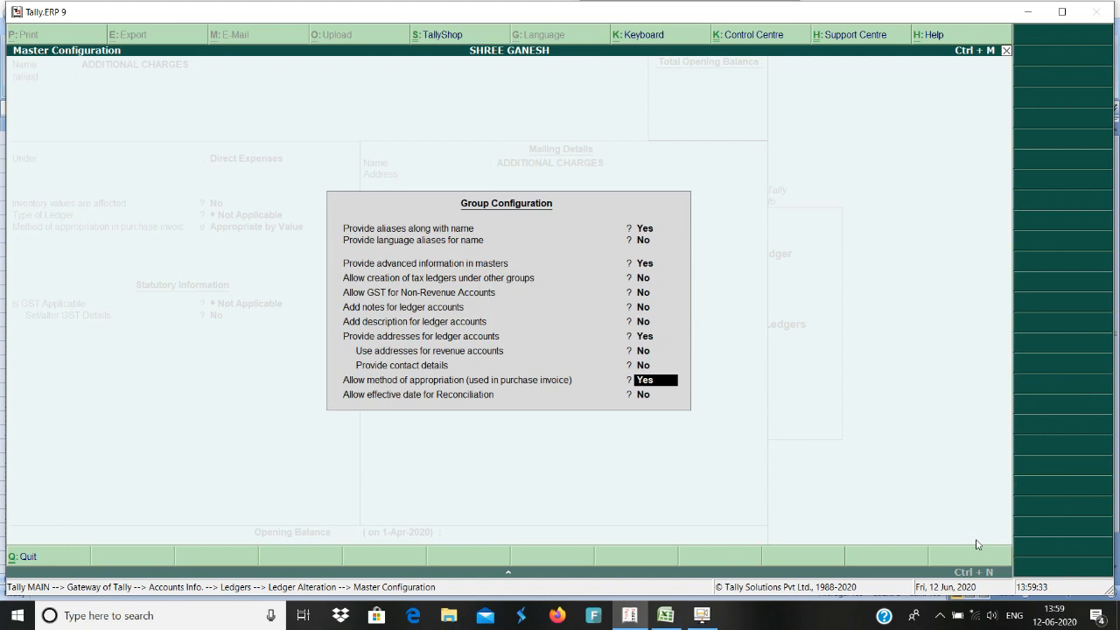
Accept the master configuration and check the method of appropriation in the purchase invoice for the ADDITIONAL CHARGES ledger.
key(ctrl+a)
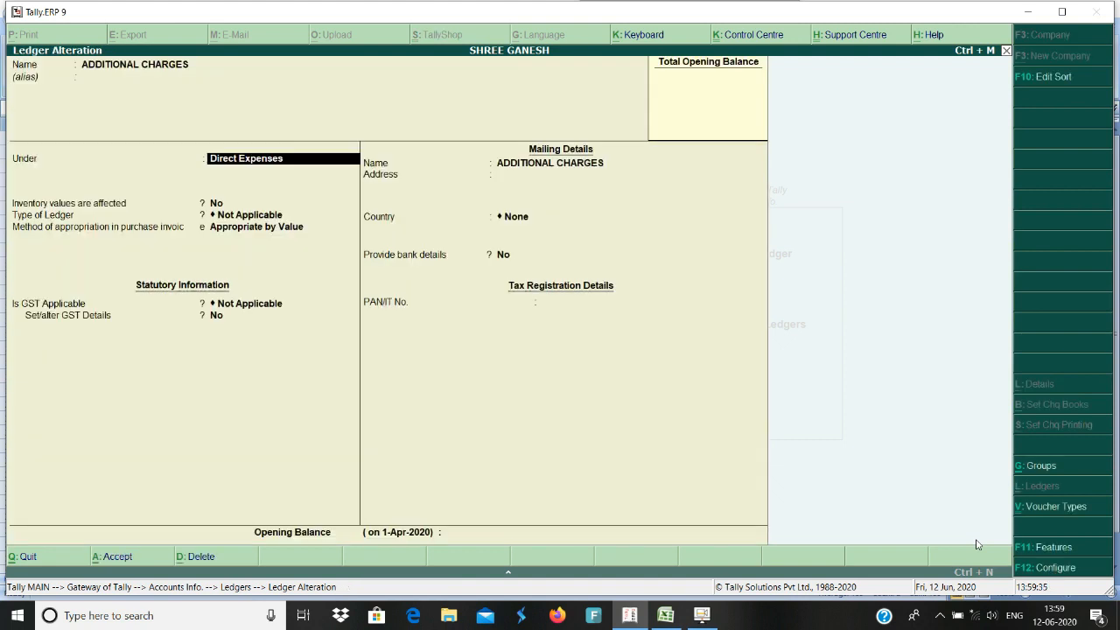
key(Return)
key(Return)
key(Return)
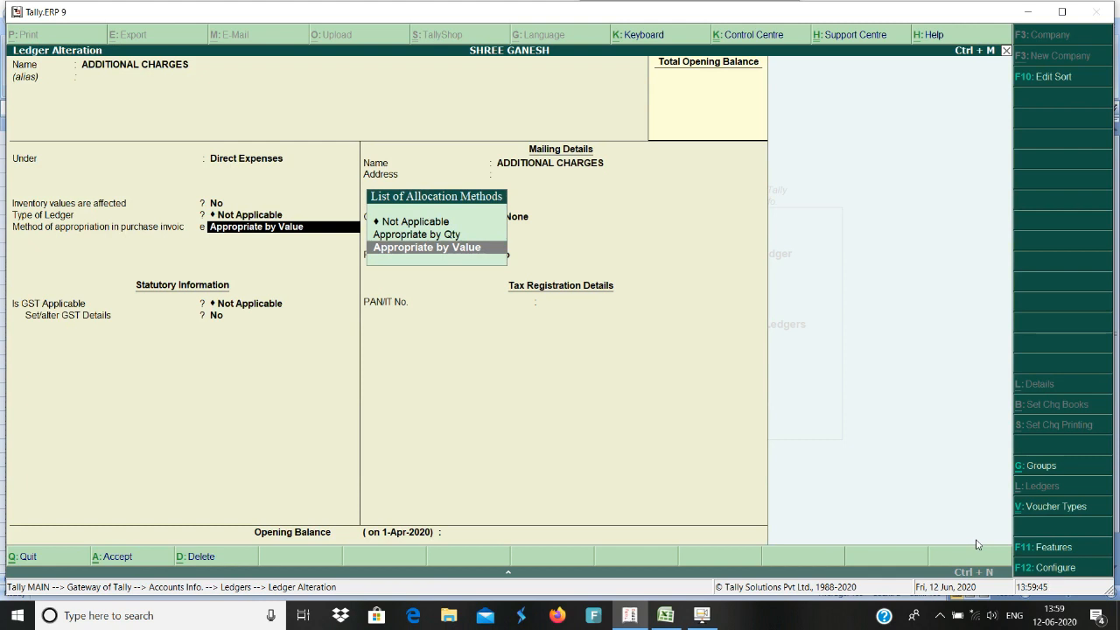
key(Return)
Open the ledger's parent group, Direct Expenses, set its purchase invoice allocation method to Appropriate by Value, and save the group.
key(BackSpace)
key(BackSpace)
key(BackSpace)
key(BackSpace)
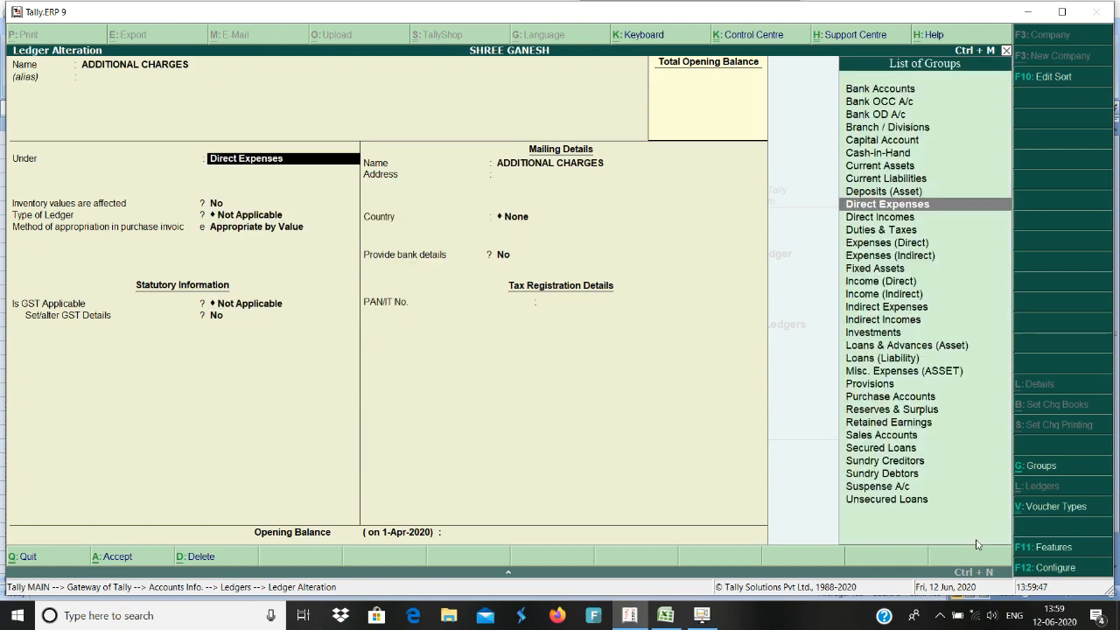
key(ctrl+Return)
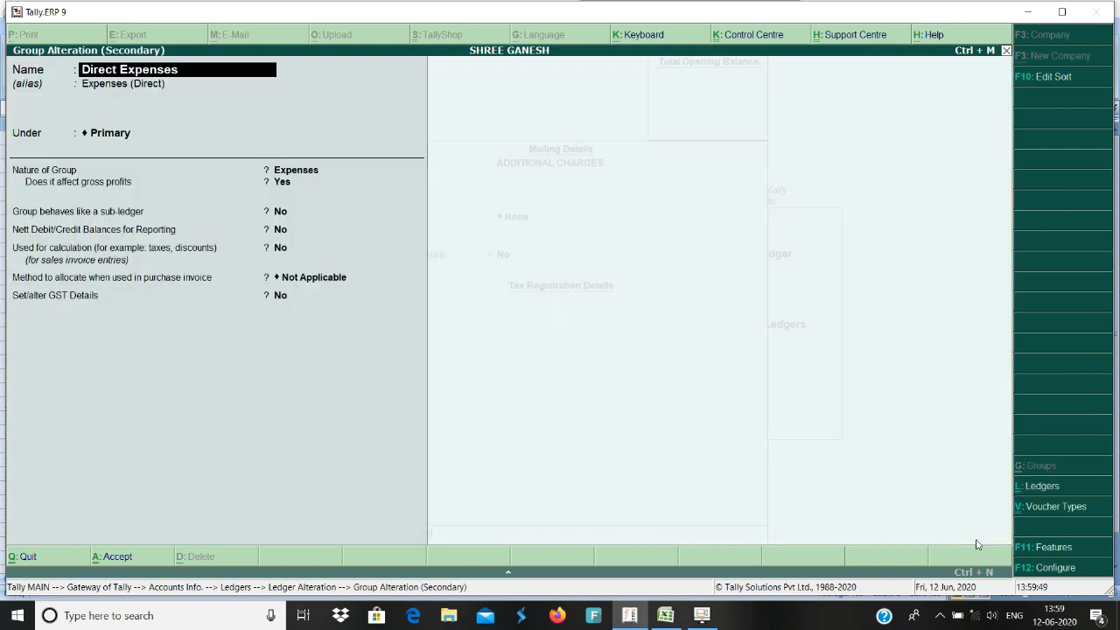
key(Return)
key(Return)
key(Return)
key(Return)
key(Return)
key(Return)
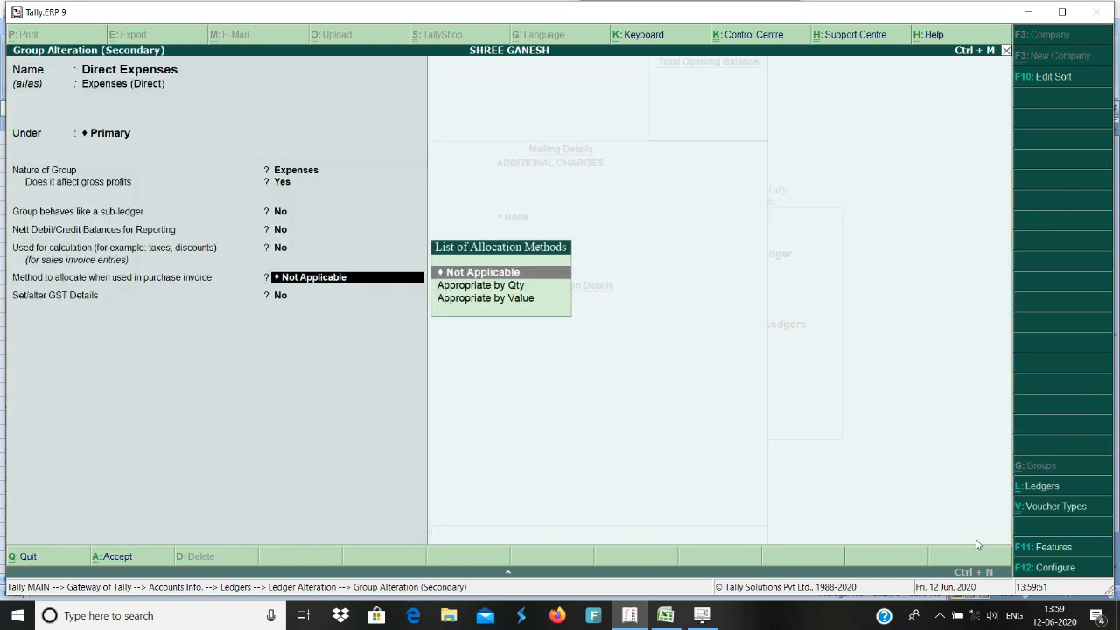
key(Down)
key(Down)
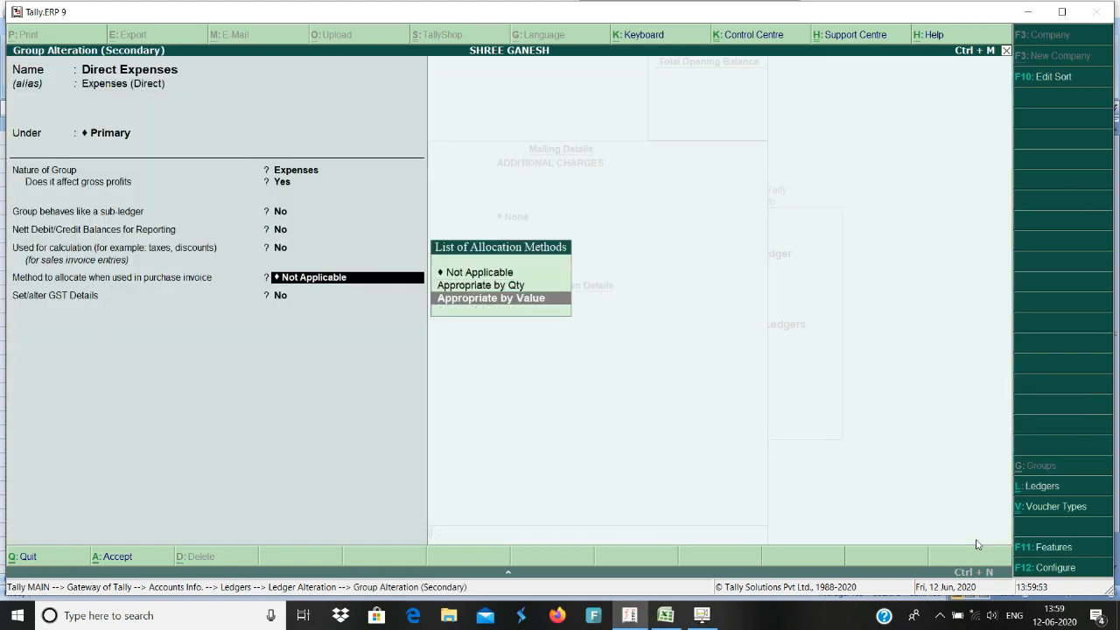
key(Return)
key(Return)
key(Return)
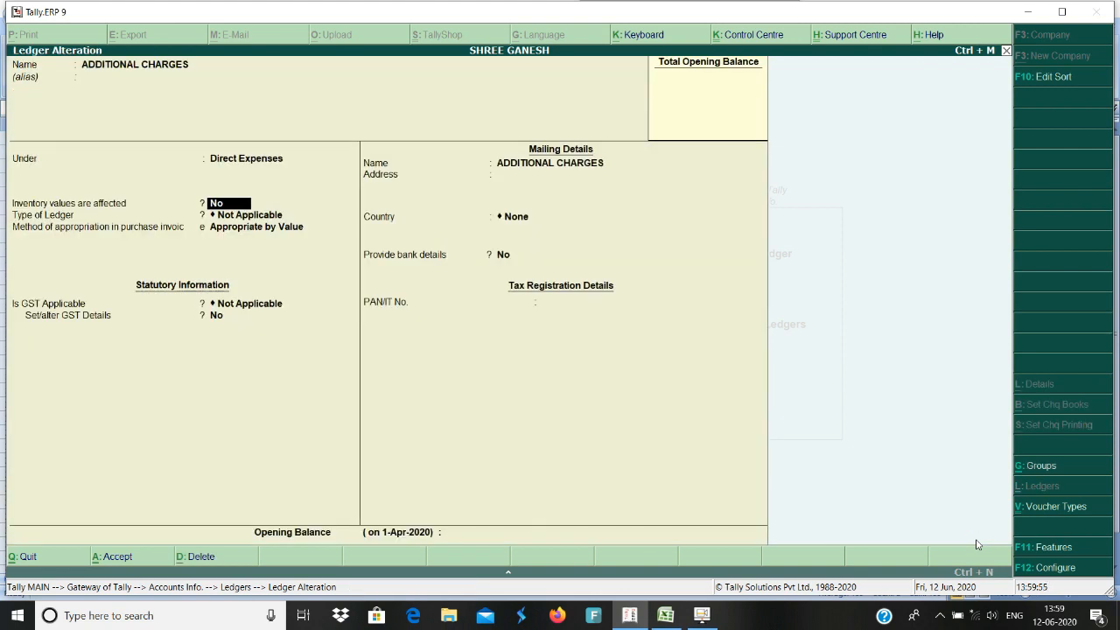
Set the ADDITIONAL CHARGES ledger's method of appropriation in the purchase invoice to Not Applicable.
key(Return)
key(Return)
key(Up)
key(Up)
key(Return)
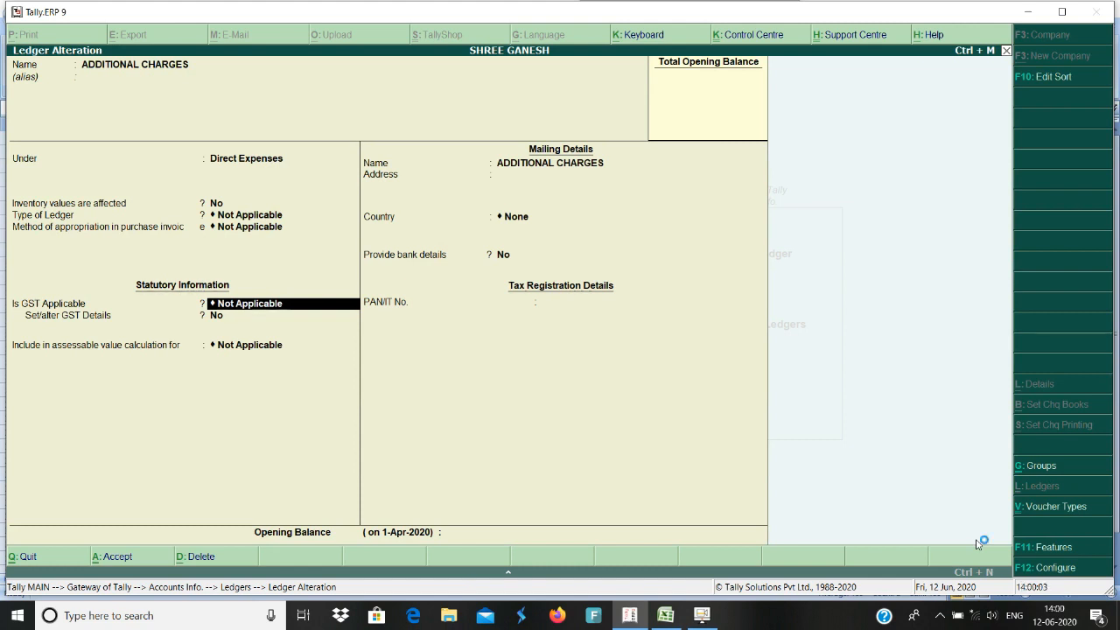
Reopen the Direct Expenses group, set its purchase invoice allocation method back to Not Applicable, and save the group.
key(Up)
key(Up)
key(Up)
key(Up)
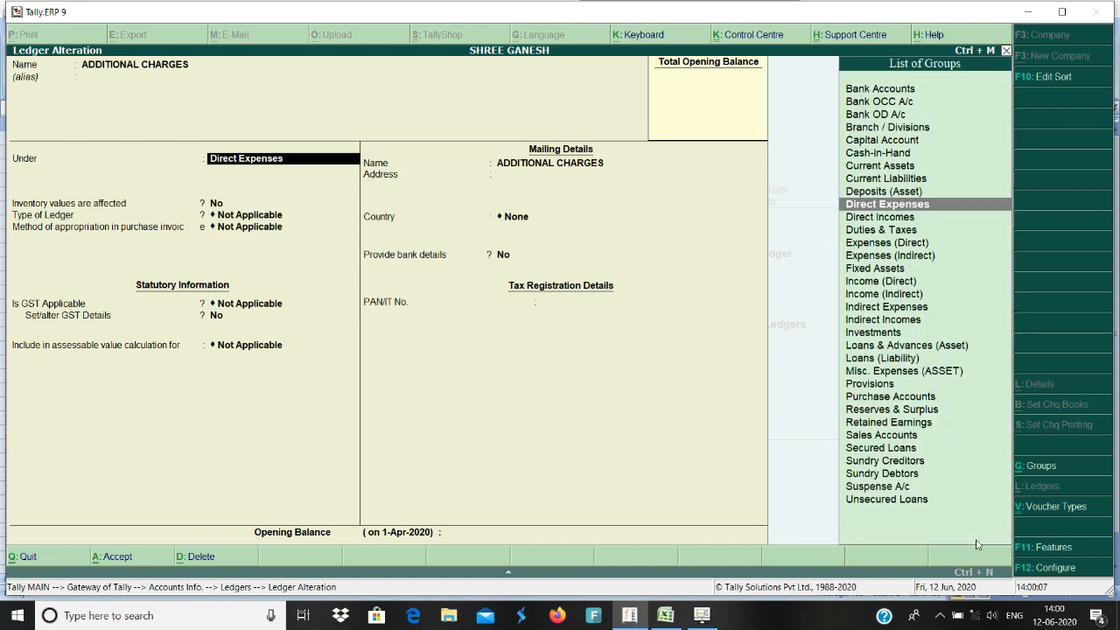
key(ctrl+Return)
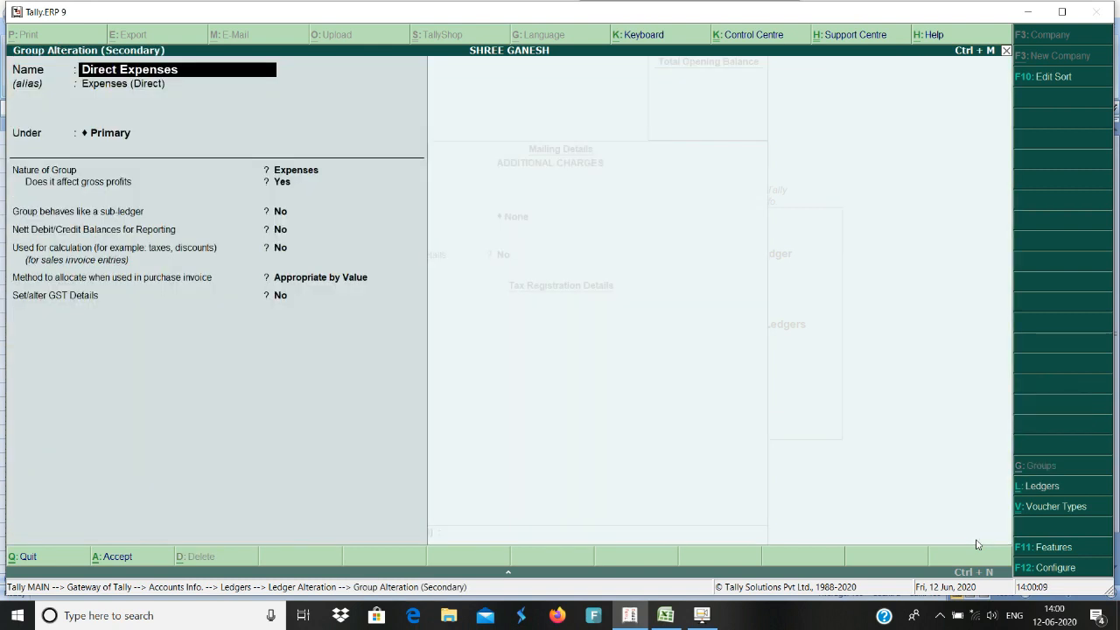
key(Return)
key(Return)
key(Return)
key(Return)
key(Return)
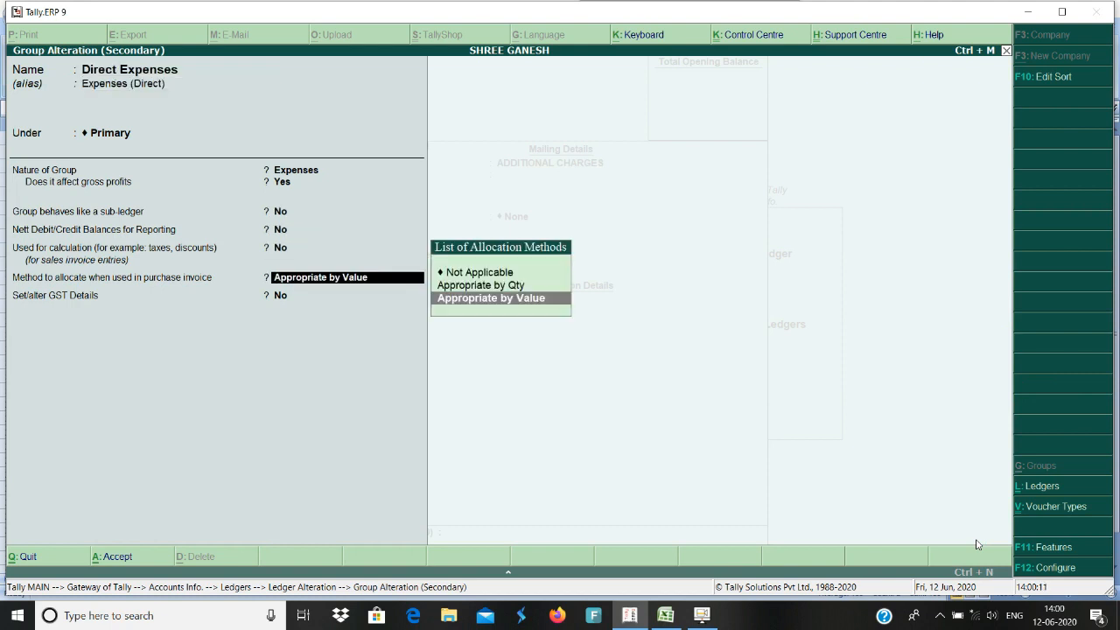
key(Up)
key(Up)
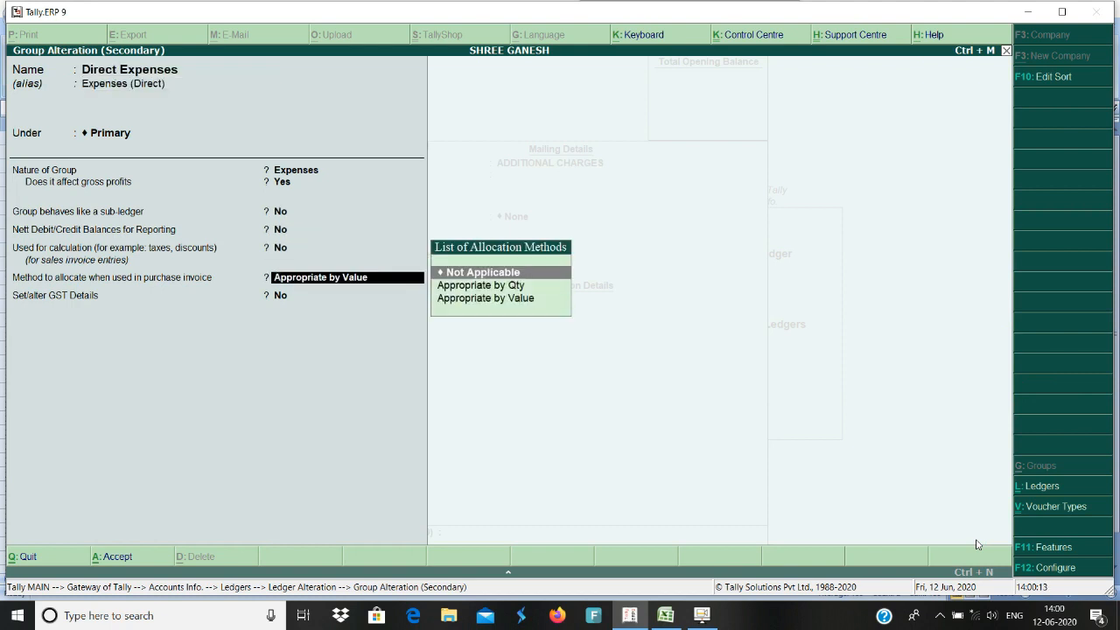
key(Return)
key(Return)
key(Return)
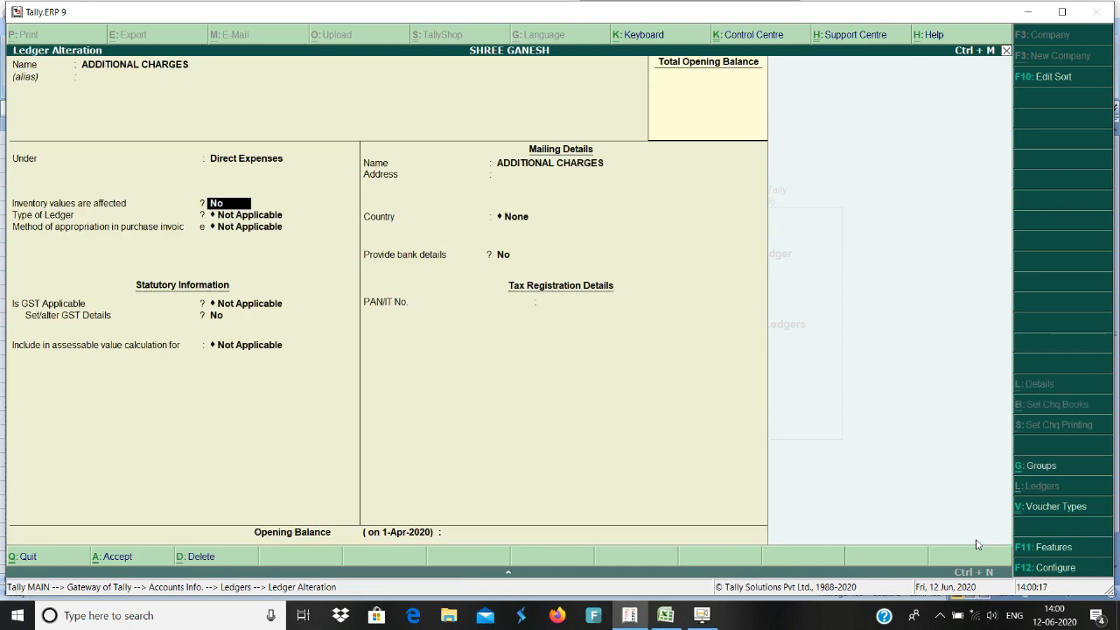
Set the ADDITIONAL CHARGES ledger's method of appropriation to Appropriate by Value and save the ledger.
key(Return)
key(Return)
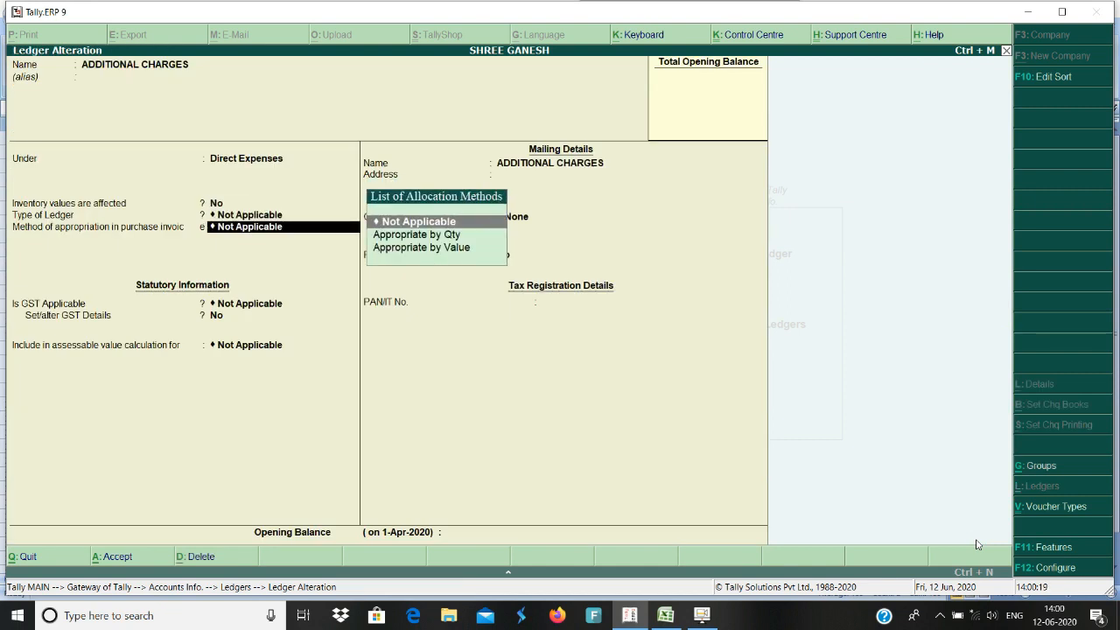
key(Down)
key(Down)
key(Return)
key(Return)
key(Return)
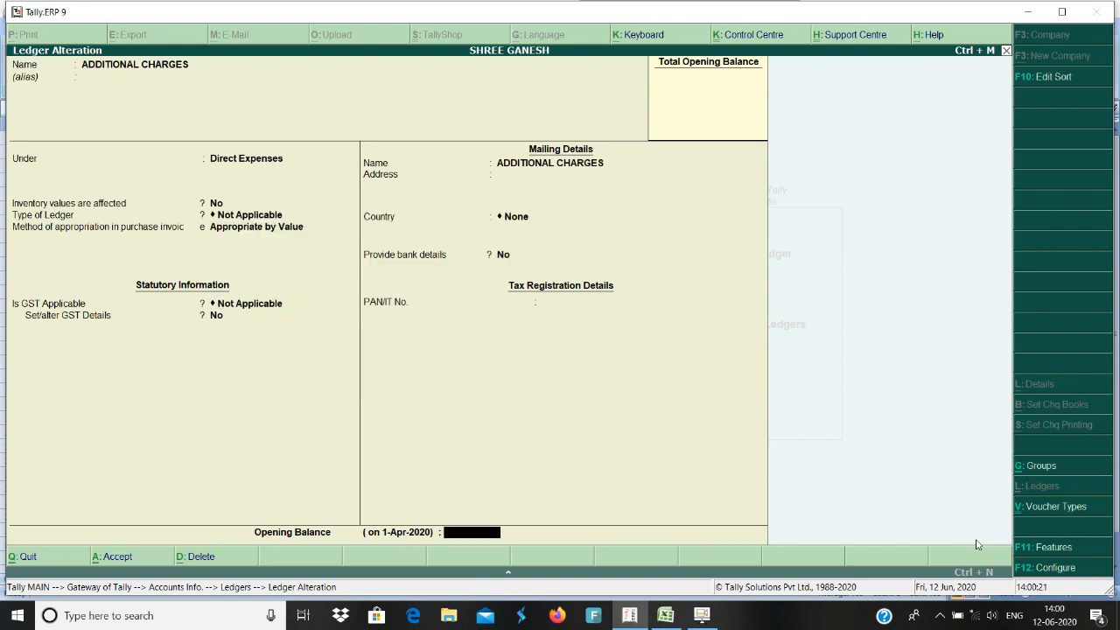
key(Return)
key(Return)
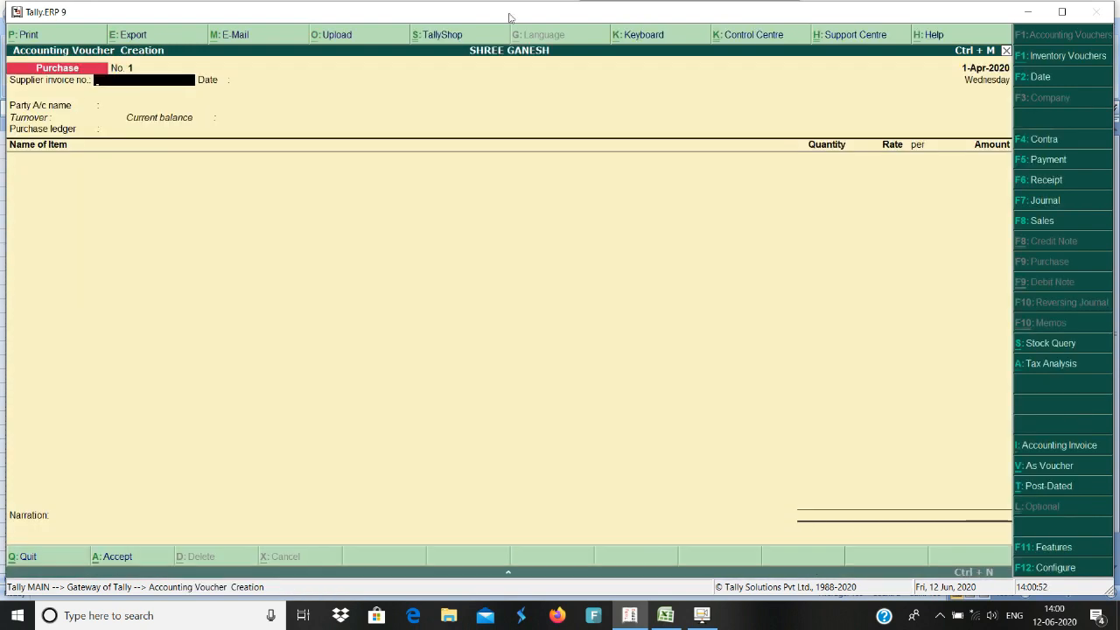
Fill in the purchase voucher header with supplier invoice number 1, date 1-Apr-2020, party Hmm Enterprises and purchase ledger PURCHASE@18%.
text(1)
key(Return)
key(Return)
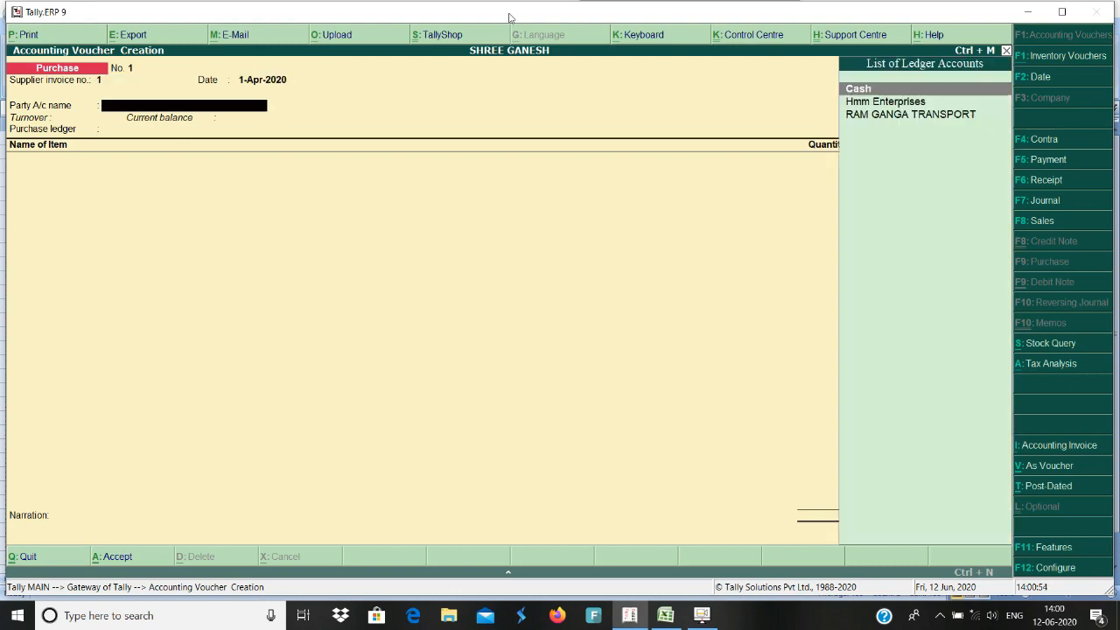
key(Down)
key(Return)
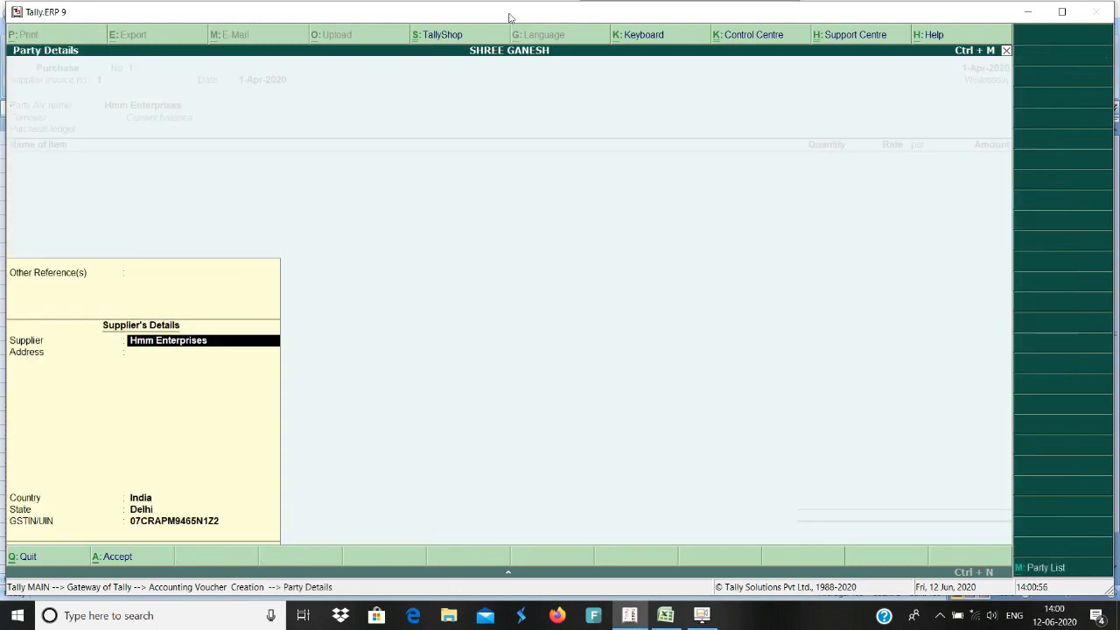
key(Return)
key(Return)
key(Return)
key(Return)
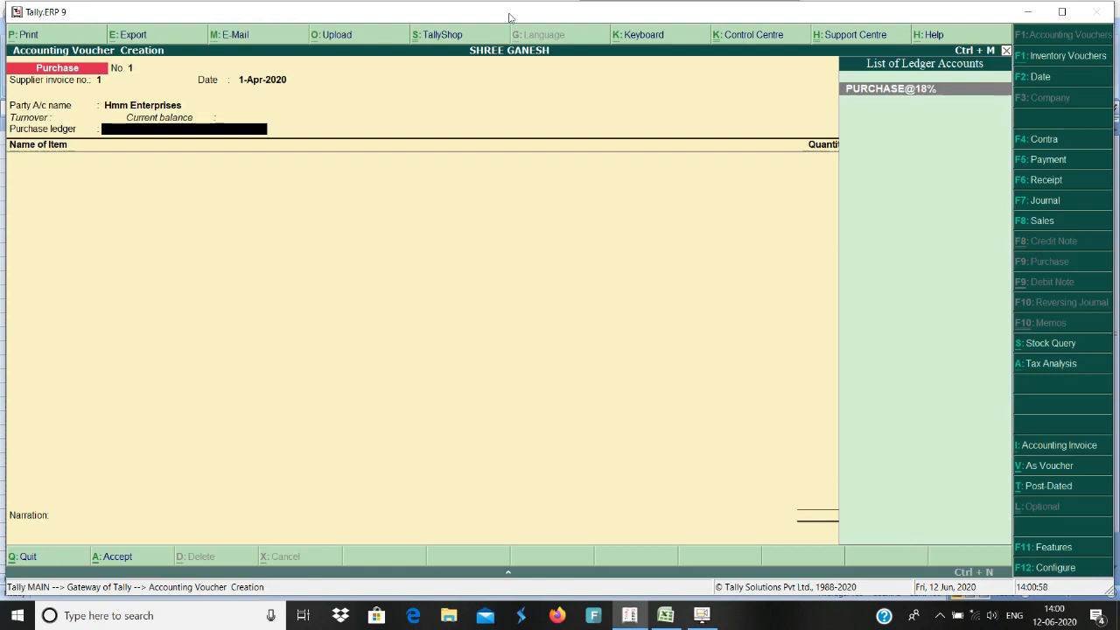
key(Return)
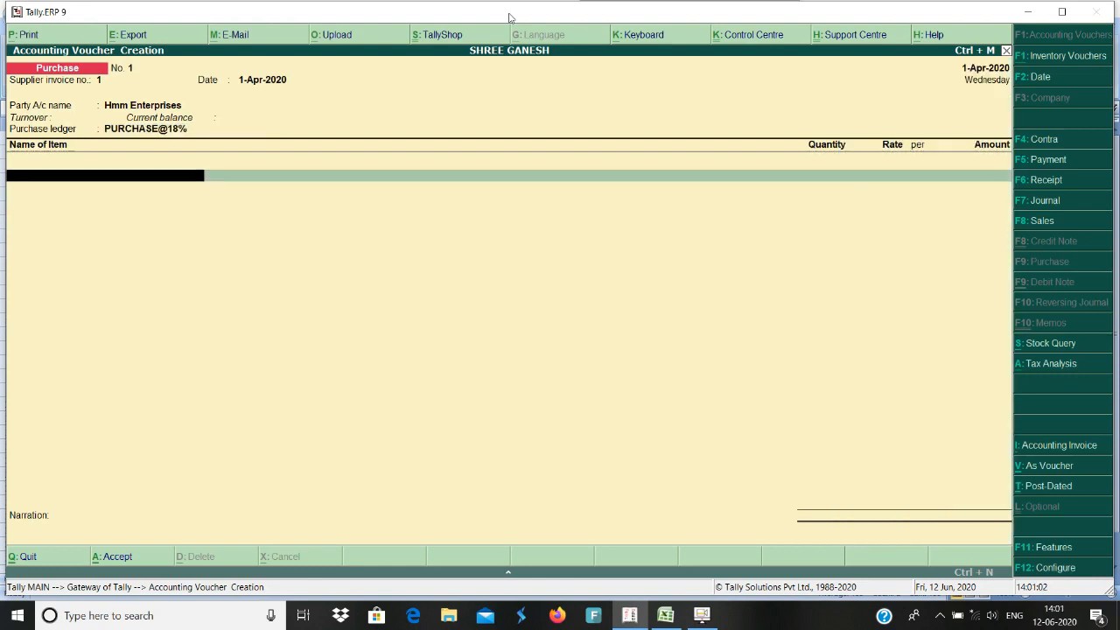
Add the stock item TV to the purchase voucher with a quantity of 10 PCS at a rate of 10,000.
key(space)
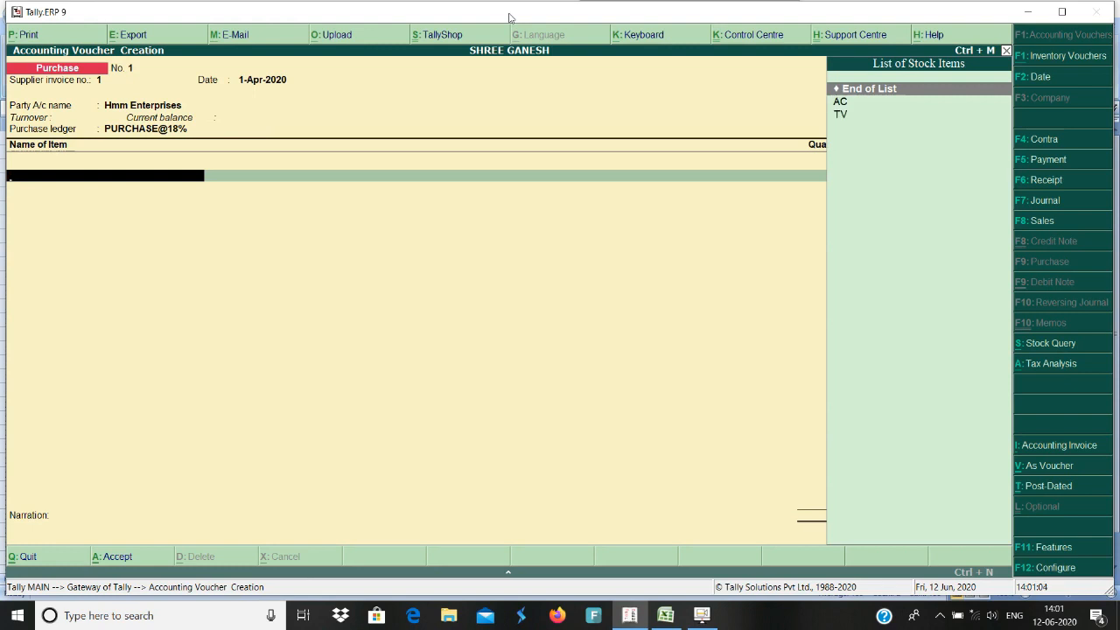
key(Down)
key(Down)
key(Return)
text(1)
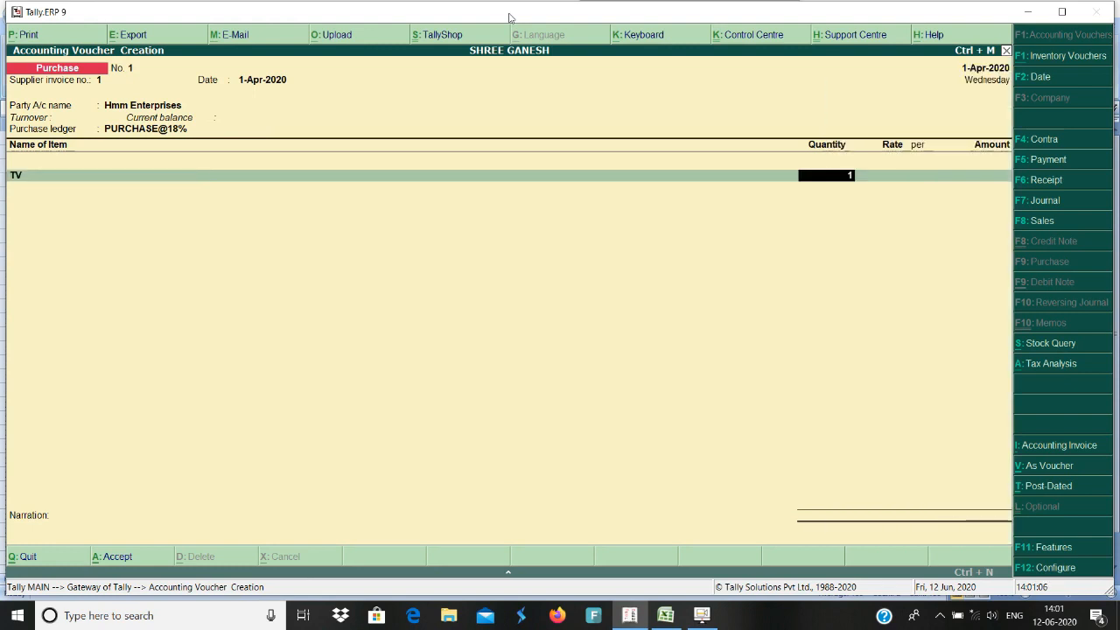
text(0)
key(Return)
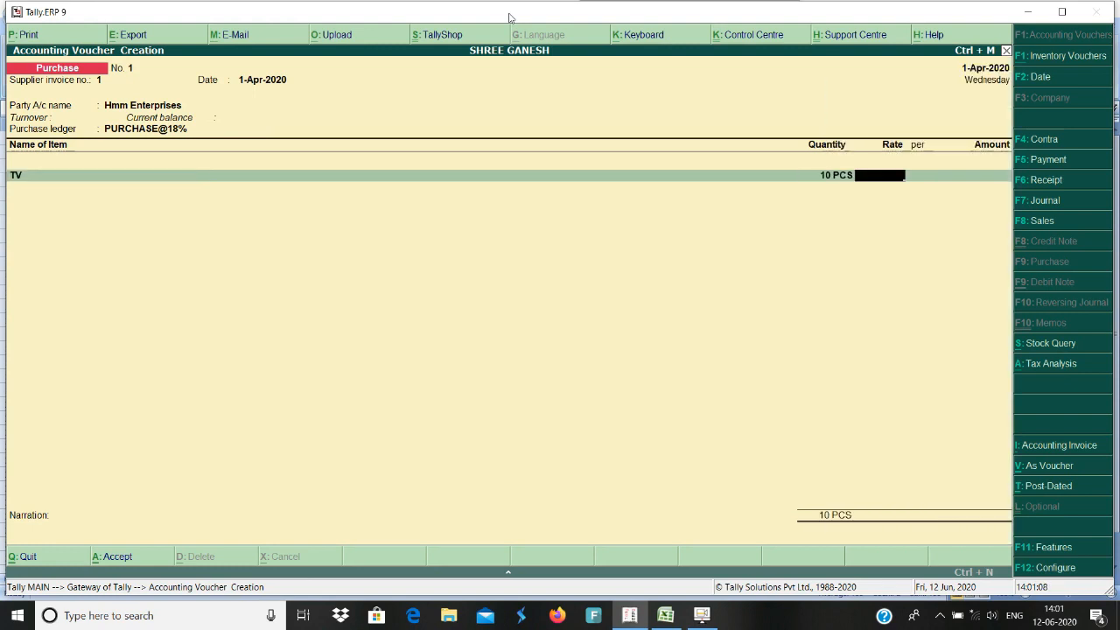
text(10000)
key(Return)
key(Return)
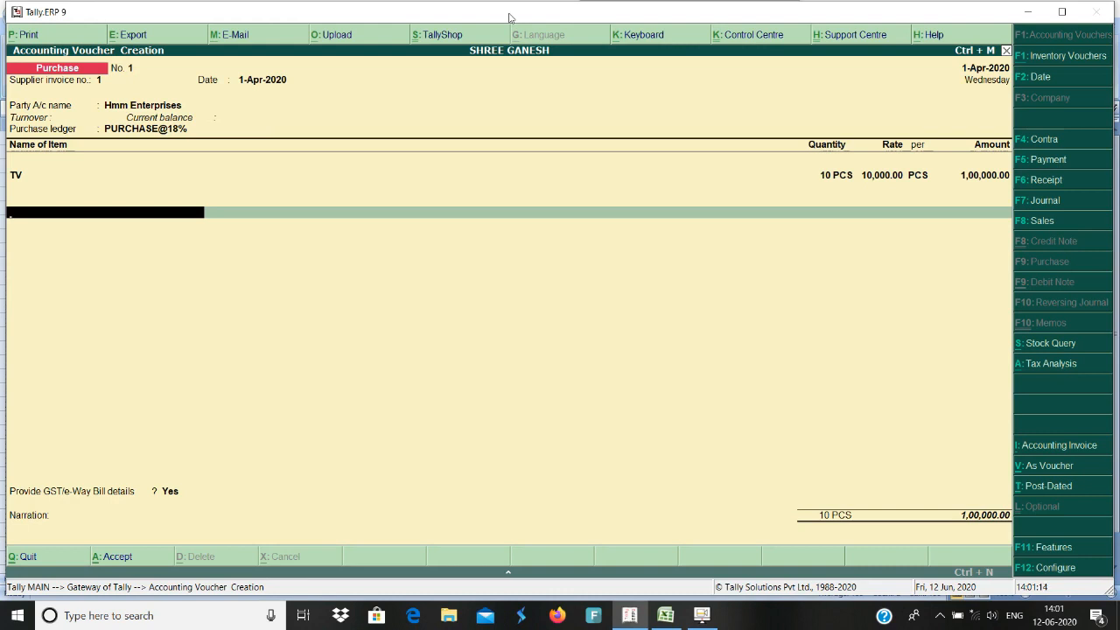
key(Return)
text(IN)
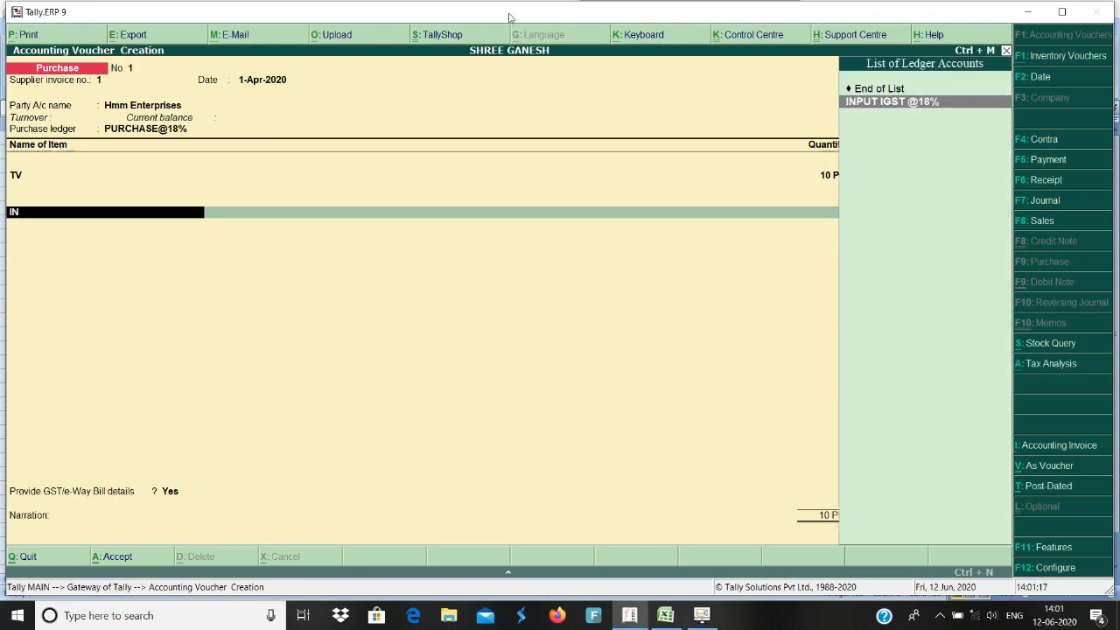
key(Return)
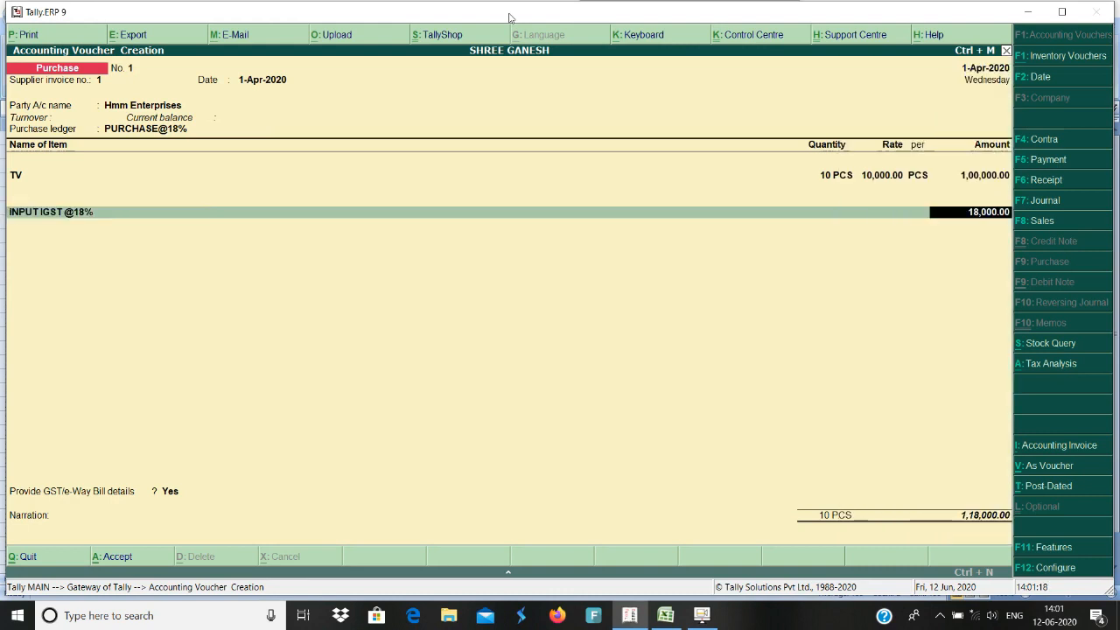
key(Return)
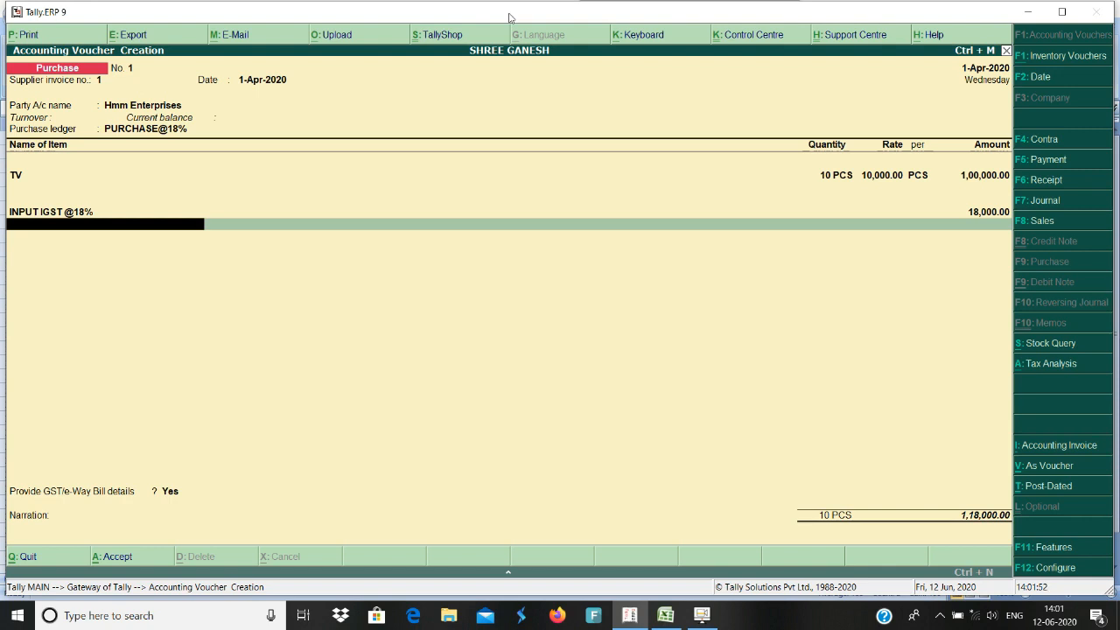
text(AD)
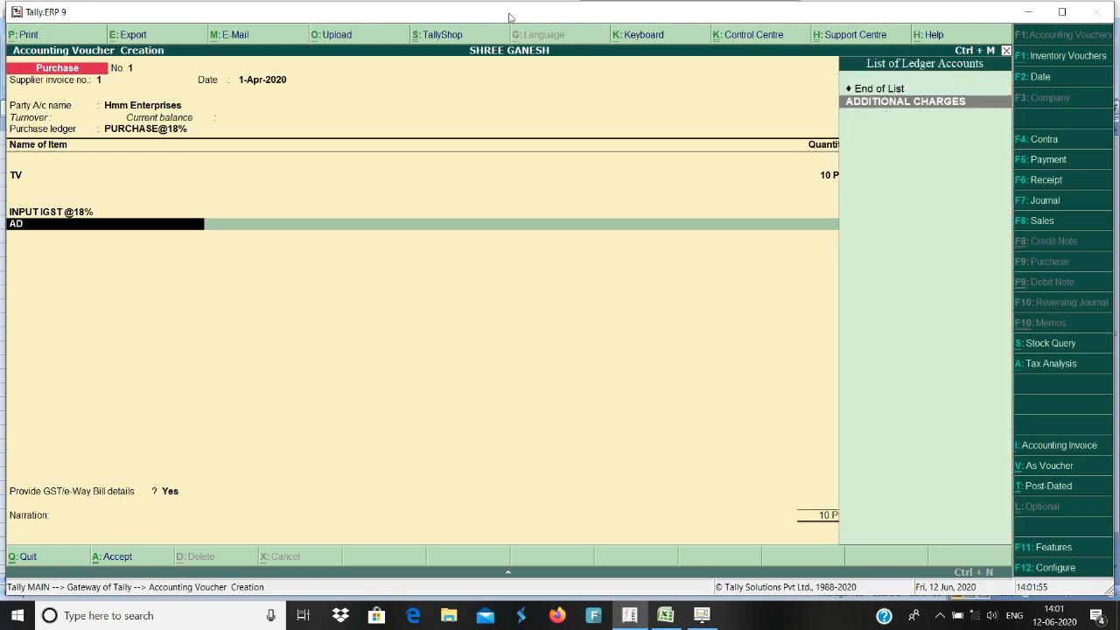
key(Return)
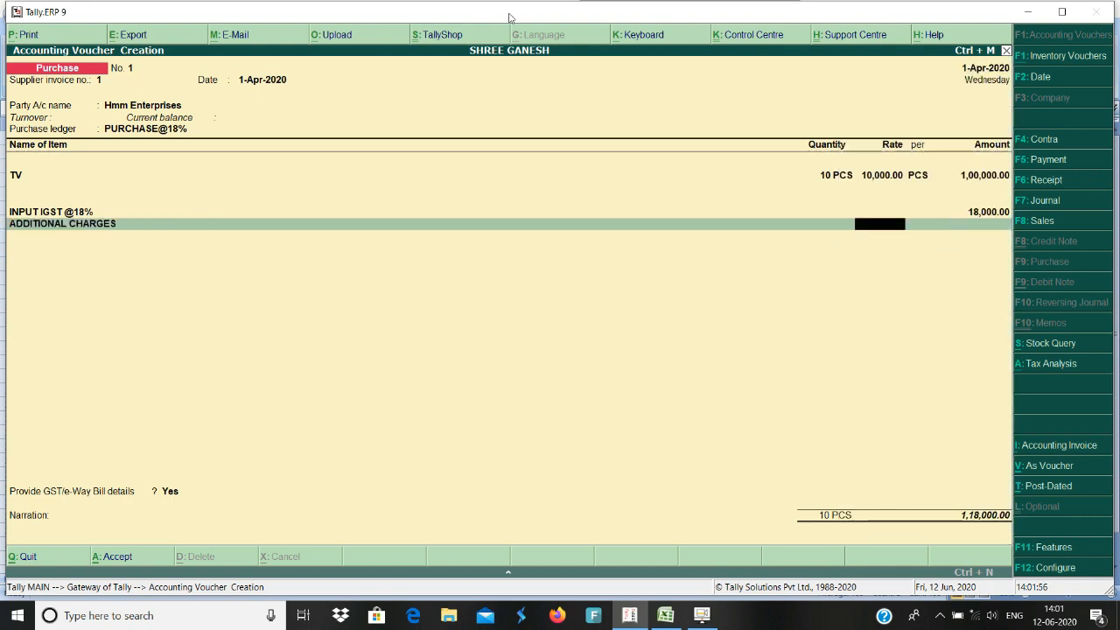
key(Return)
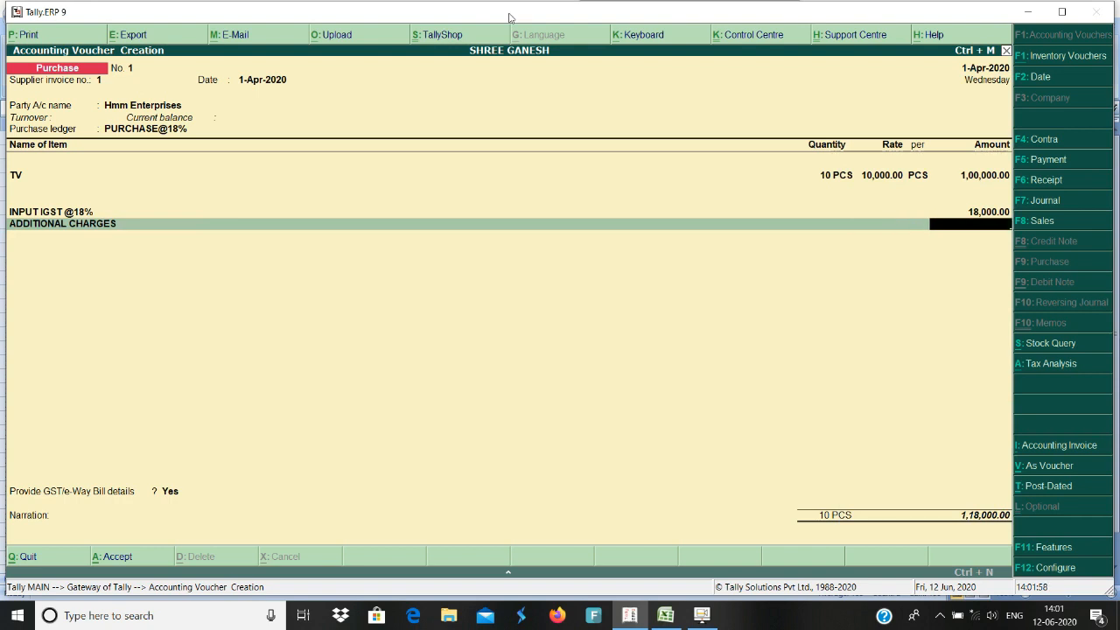
text(2000)
key(Return)
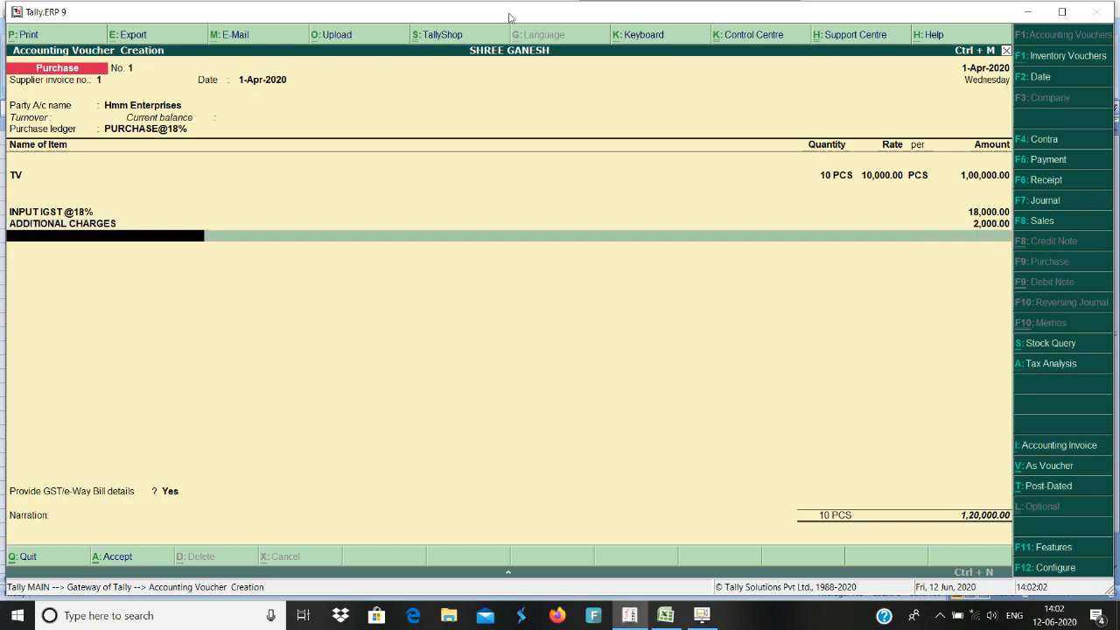
Set the option to provide GST/e-Way Bill details to No and return to the voucher's ledger lines.
key(Return)
key(Up)
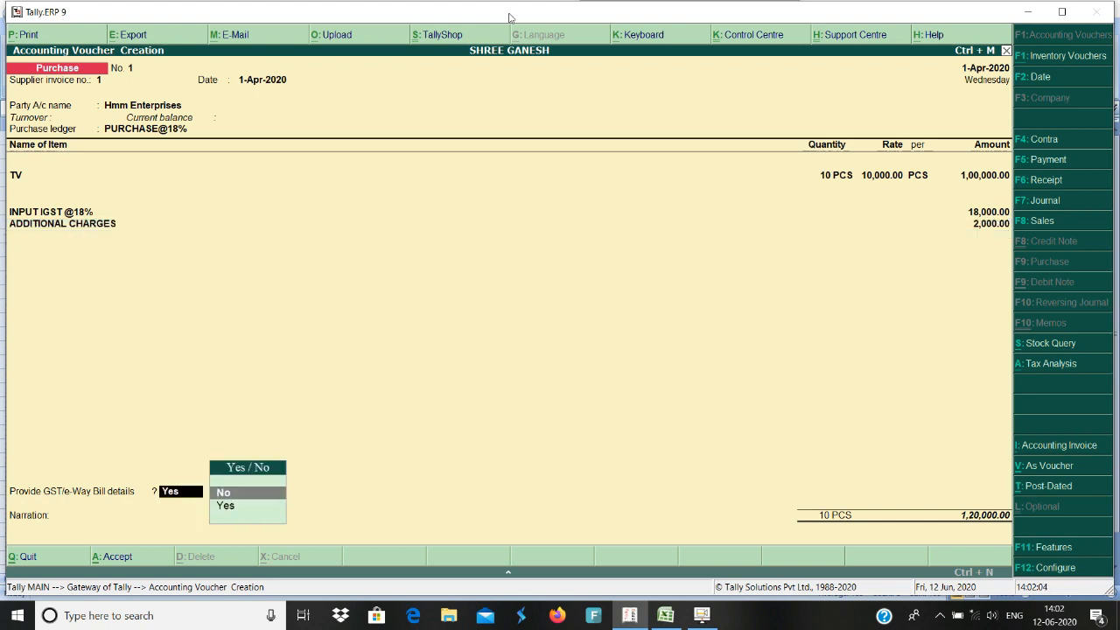
key(Return)
key(BackSpace)
key(Return)
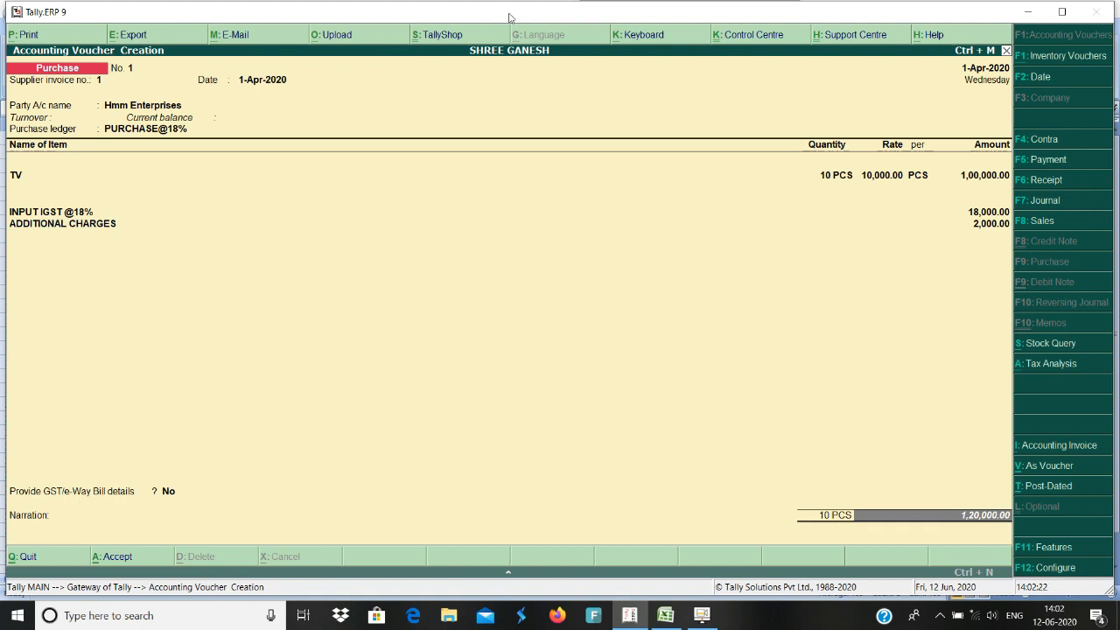
key(BackSpace)
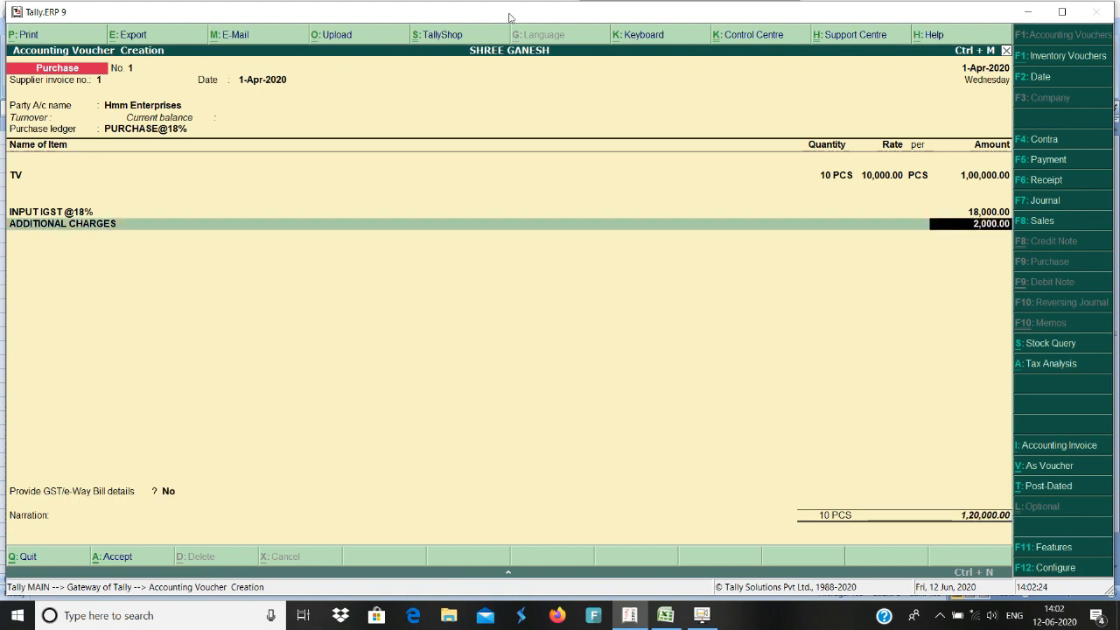
key(Return)
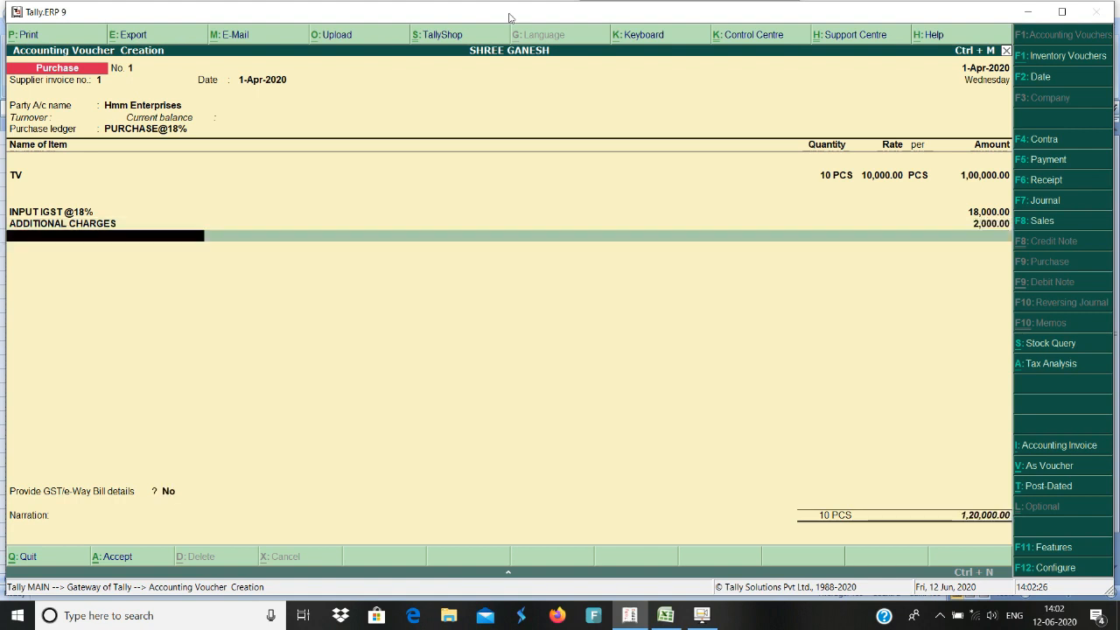
Check the Maintain bill-wise details option in the company's accounting features and accept the features unchanged.
key(Return)
key(Return)
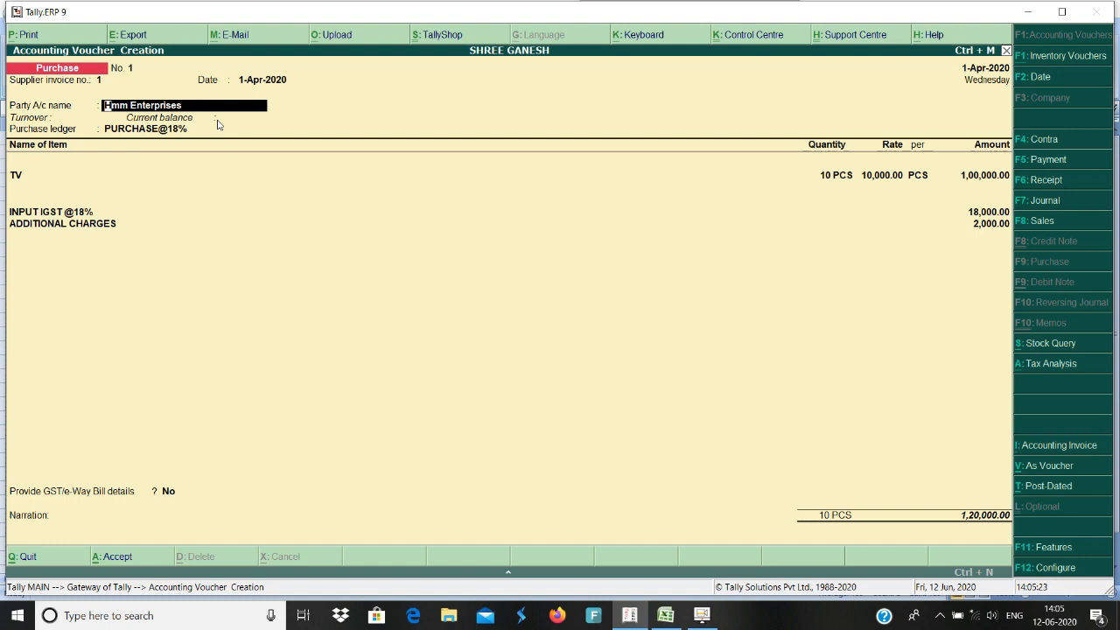
click(1042, 547)
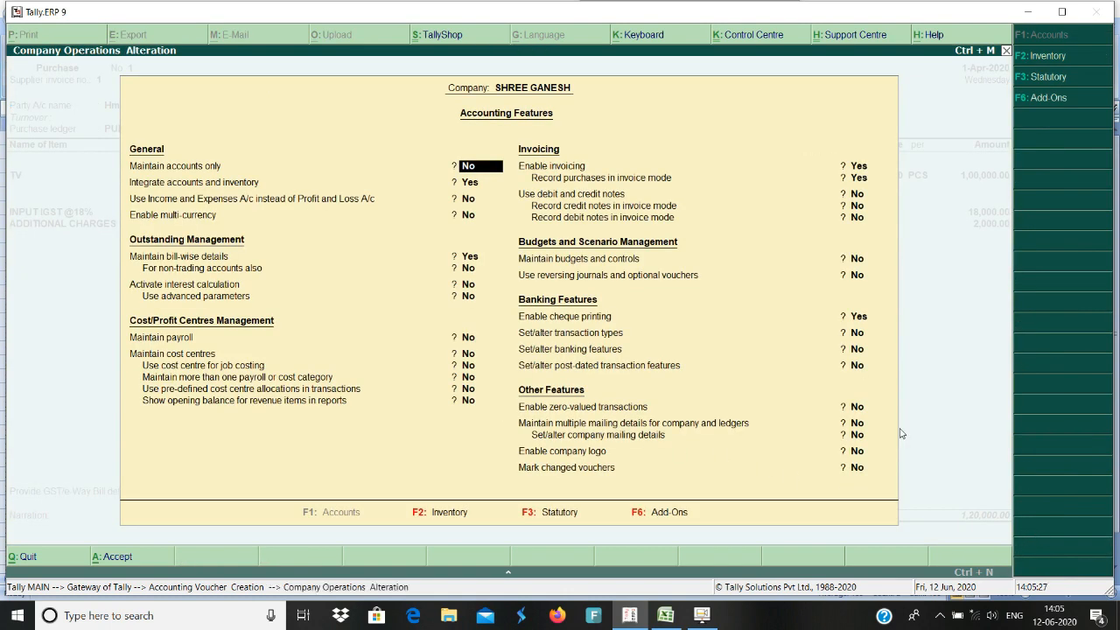
key(Return)
key(Return)
key(Return)
key(Return)
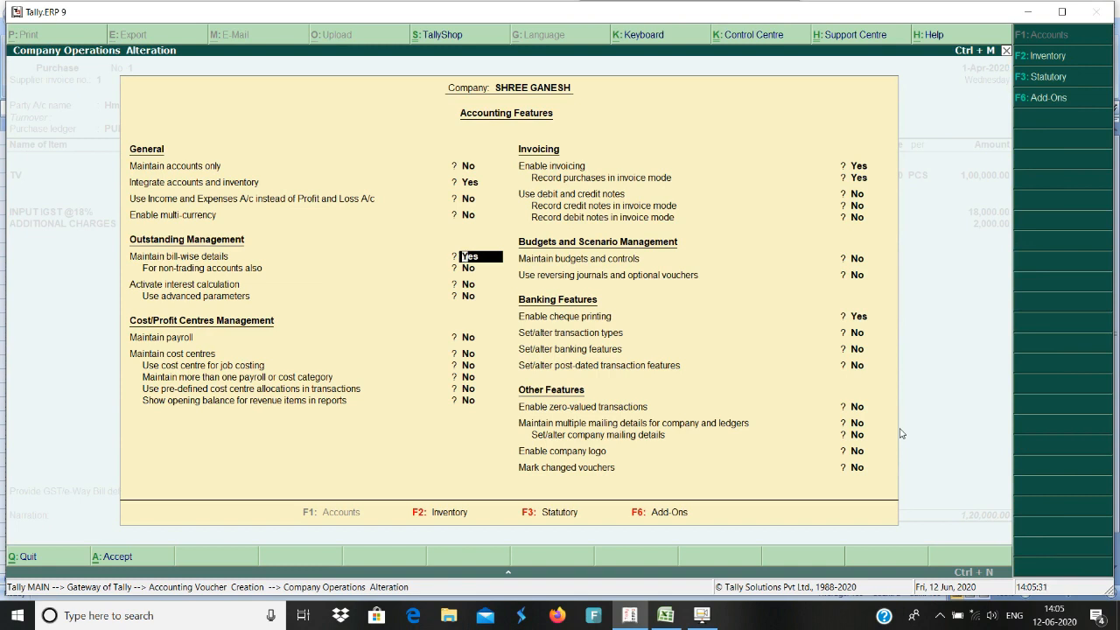
key(ctrl+a)
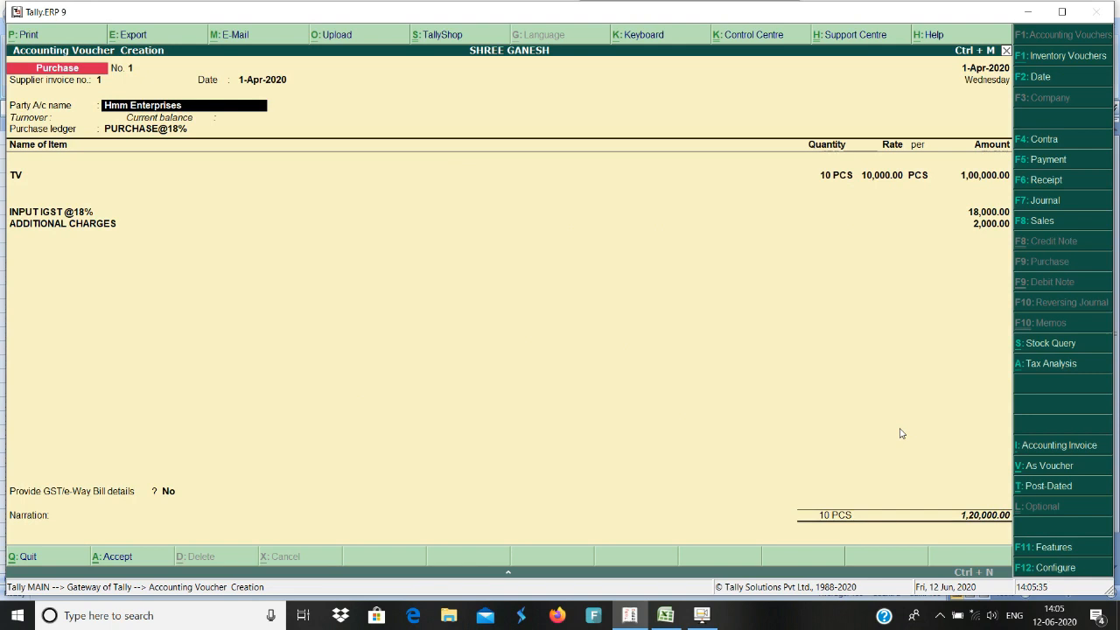
Check the Maintain balances bill-by-bill setting in the Hmm Enterprises ledger and return to the purchase voucher.
key(ctrl+Return)
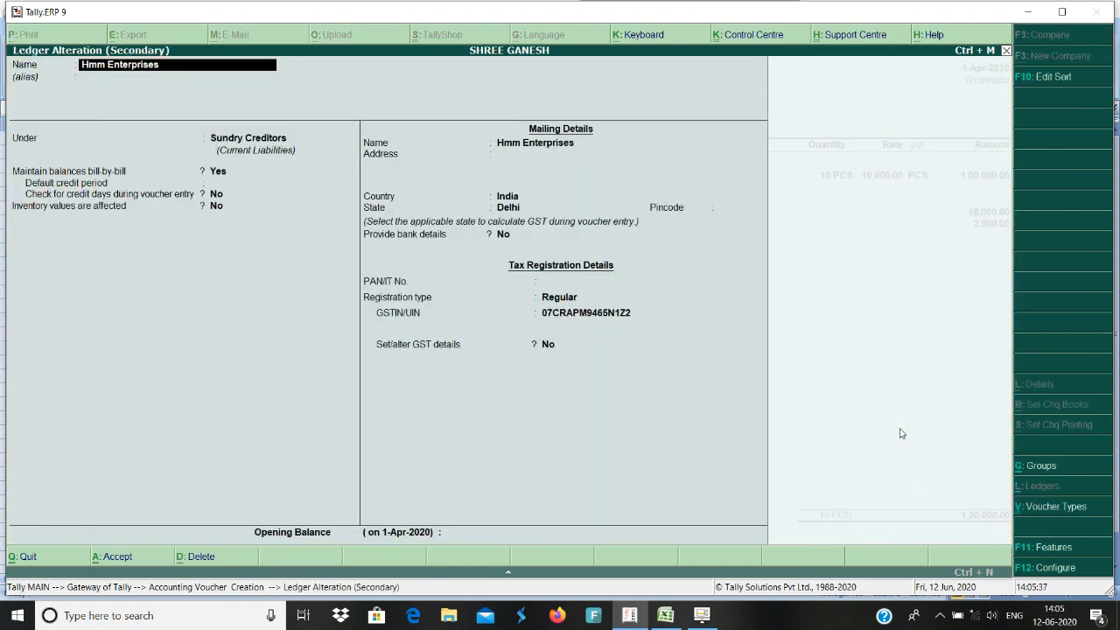
key(Return)
key(Return)
key(Return)
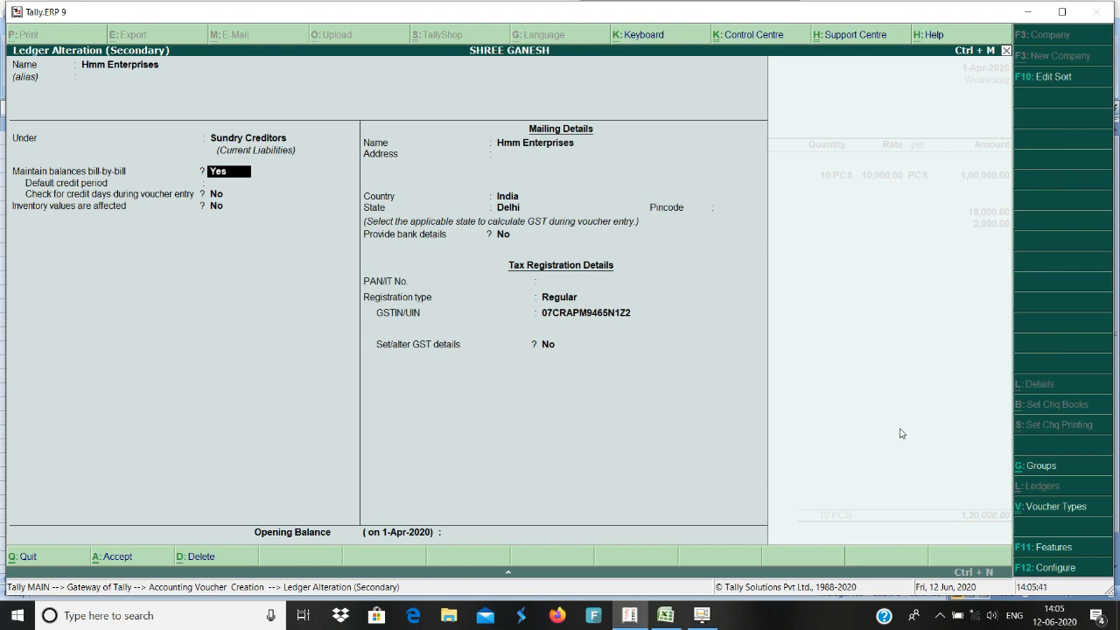
key(ctrl+a)
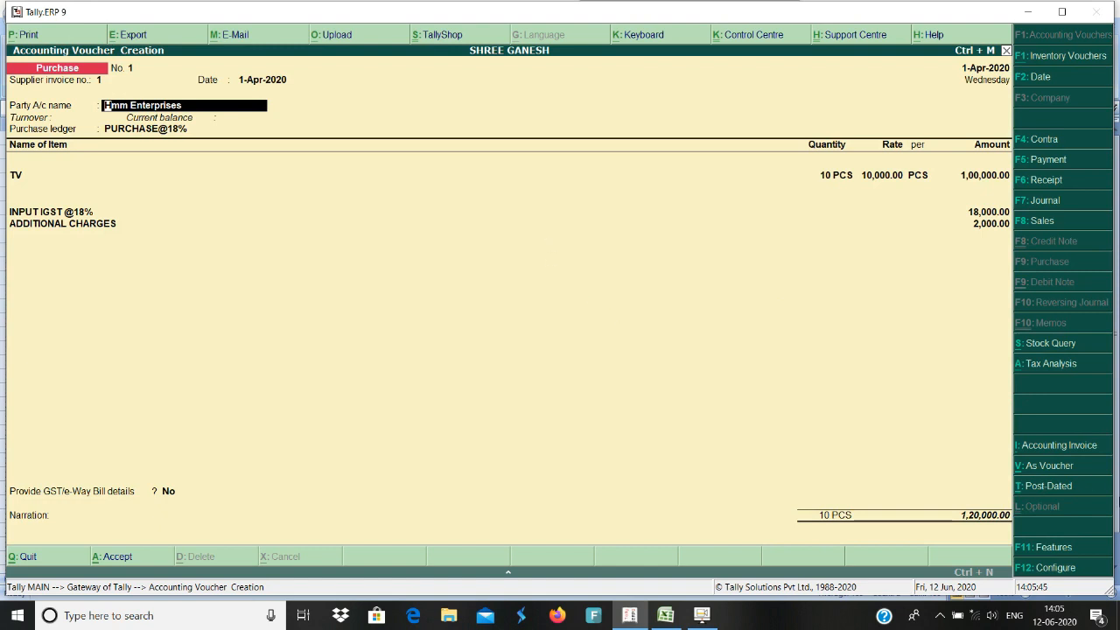
Check the Use defaults for bill allocations option in the purchase invoice configuration and accept the configuration.
click(1054, 566)
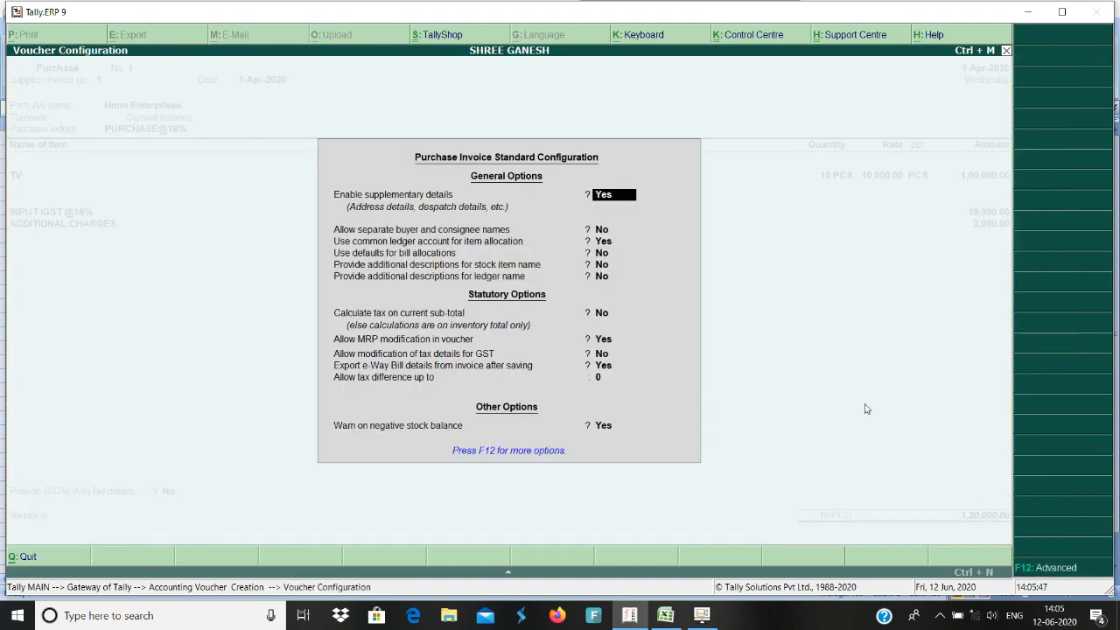
key(Return)
key(Return)
key(Return)
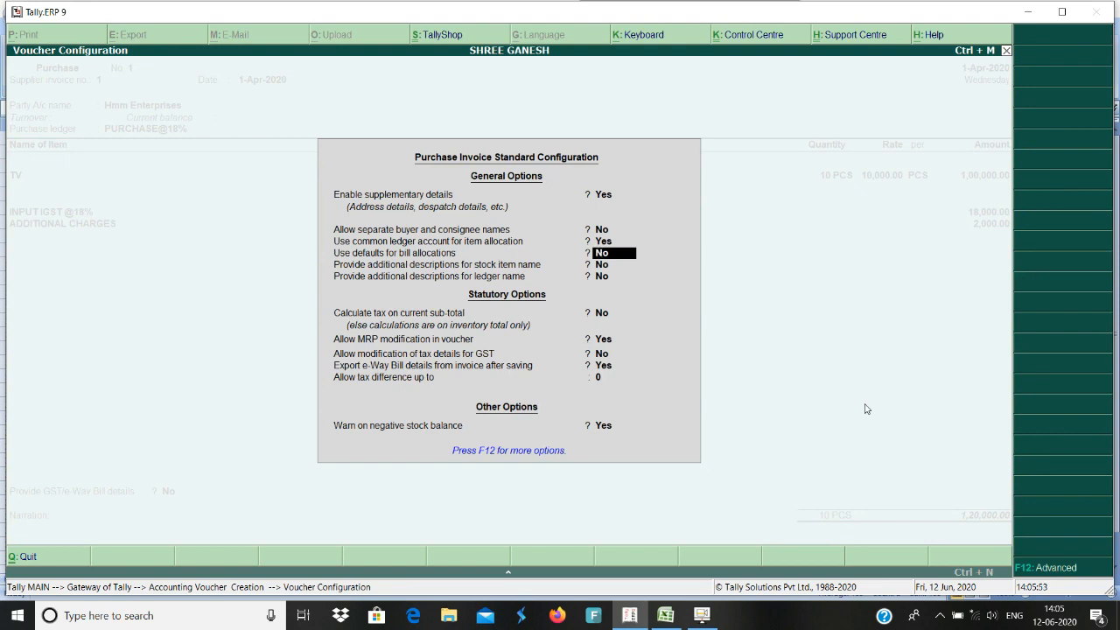
key(ctrl+a)
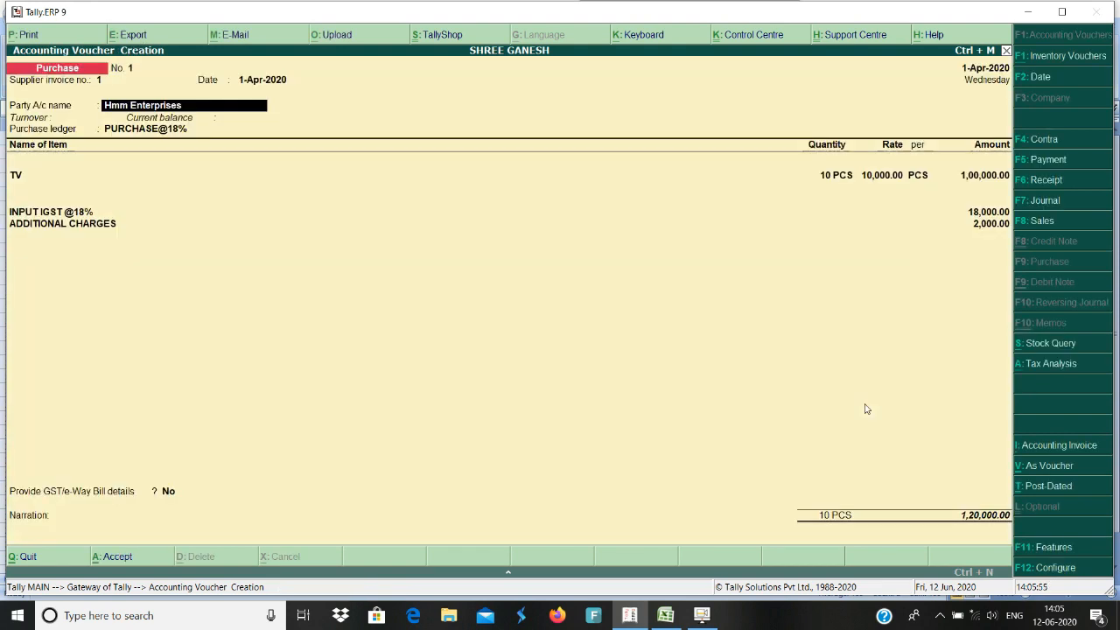
Keep the voucher's supplier details, TV item and ledger lines as entered and proceed to the bill-wise details for Hmm Enterprises.
key(Return)
key(Return)
key(Return)
key(Return)
key(Return)
key(Return)
key(Return)
key(Return)
key(Return)
key(Return)
key(Return)
key(Return)
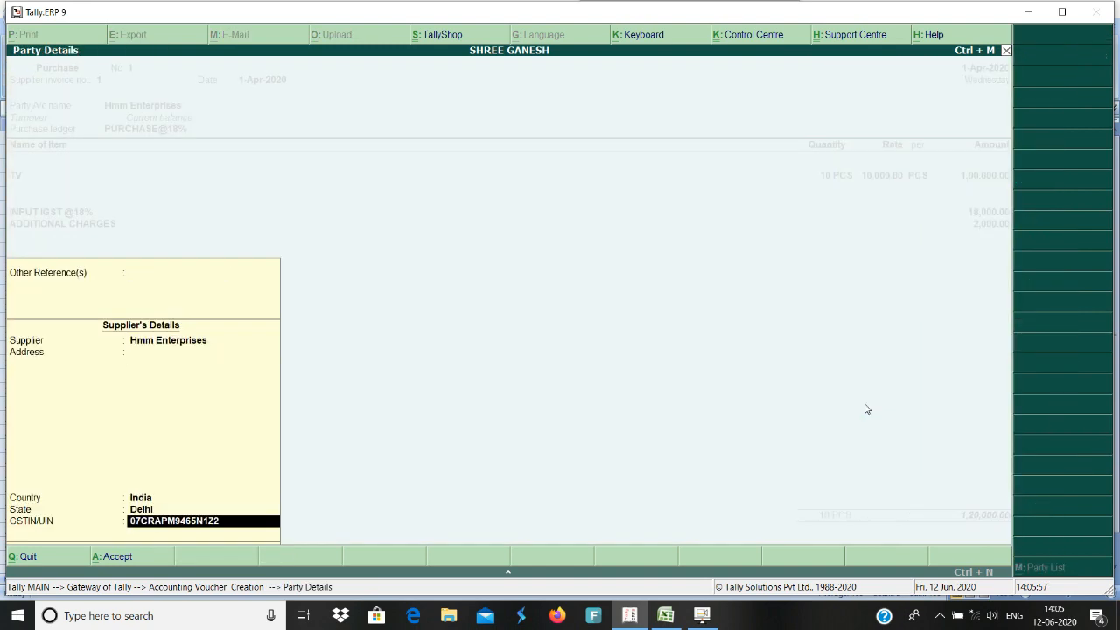
key(Return)
key(Return)
key(Return)
key(Return)
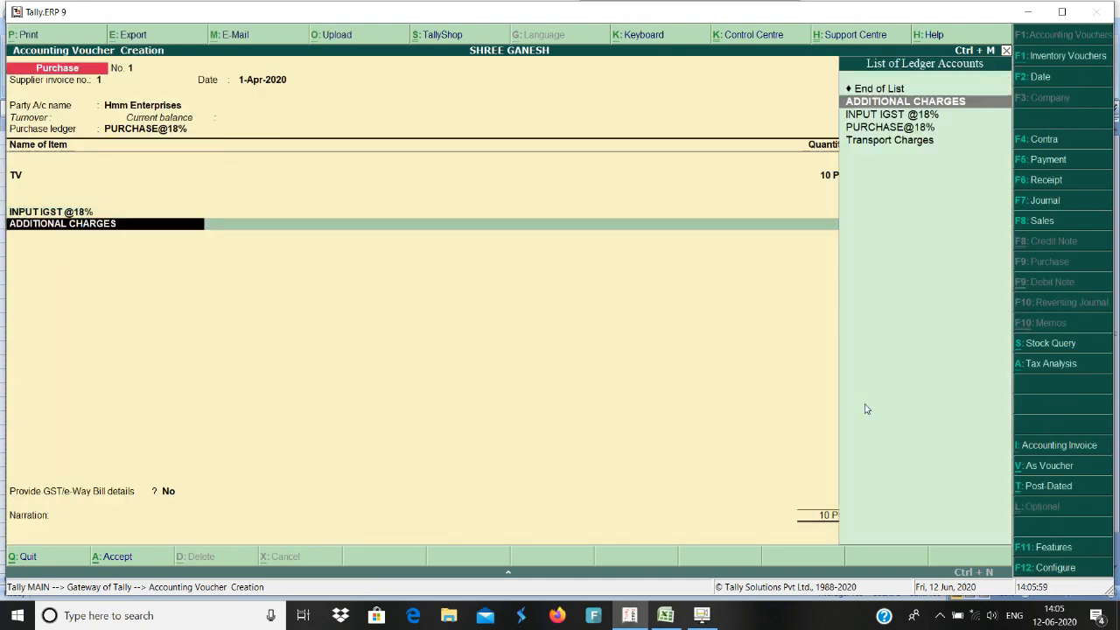
key(Return)
key(Return)
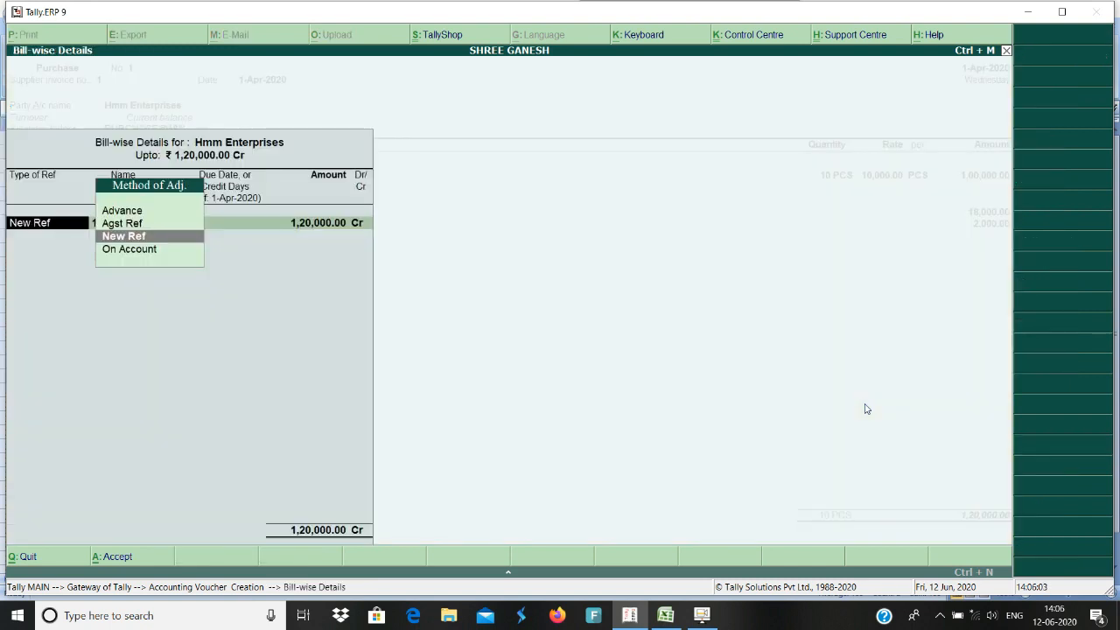
Allocate 1,18,000 Cr of the Hmm Enterprises bill to a New Ref named 1, without a due date.
key(Return)
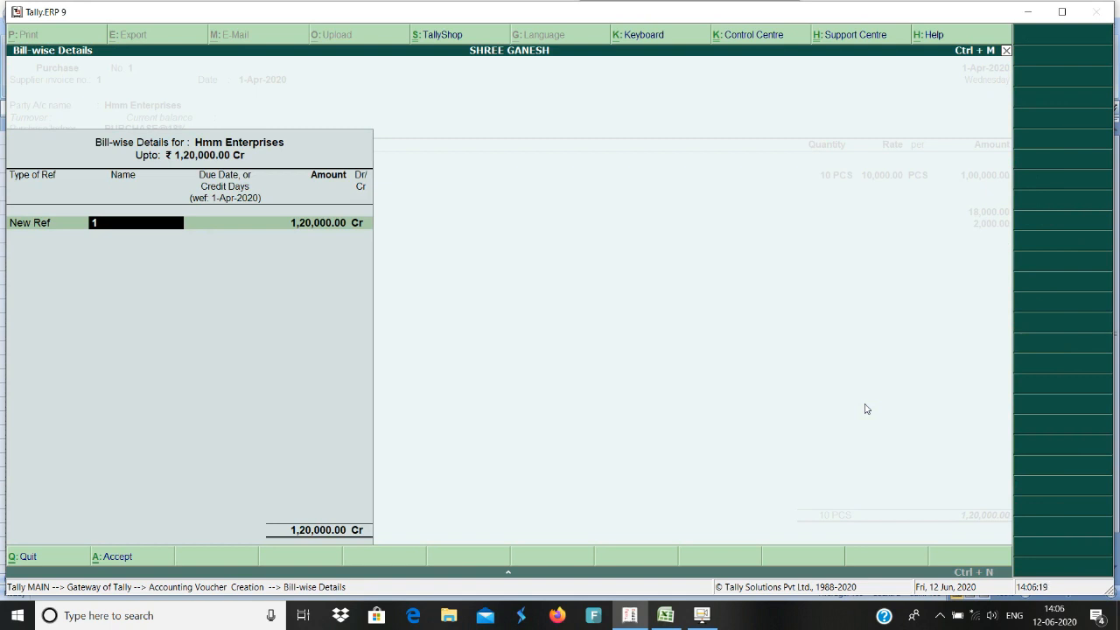
key(Return)
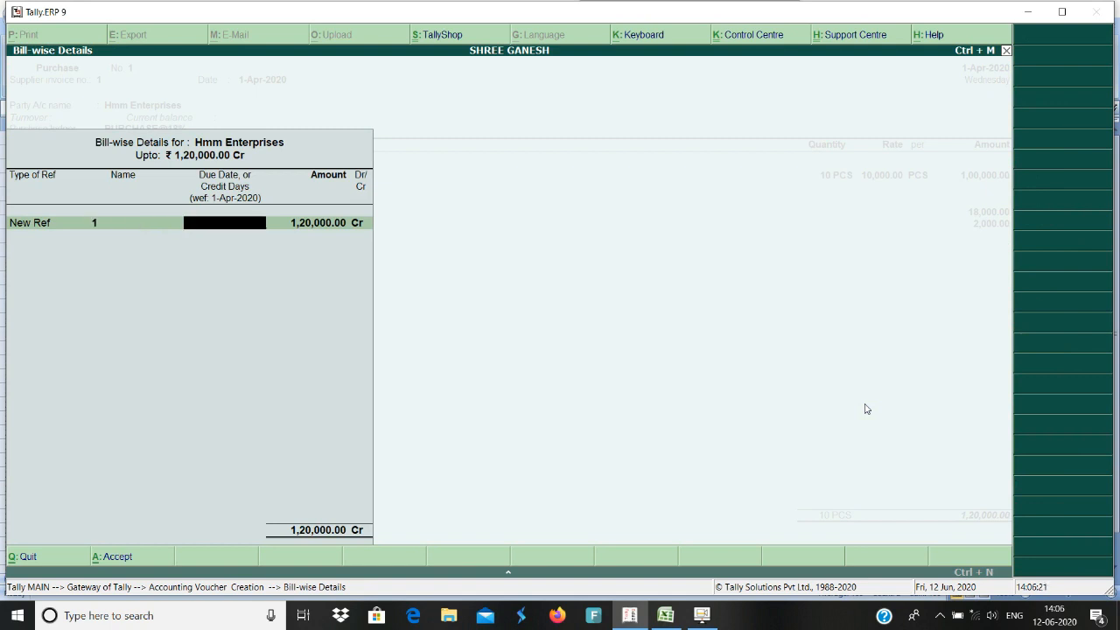
key(Return)
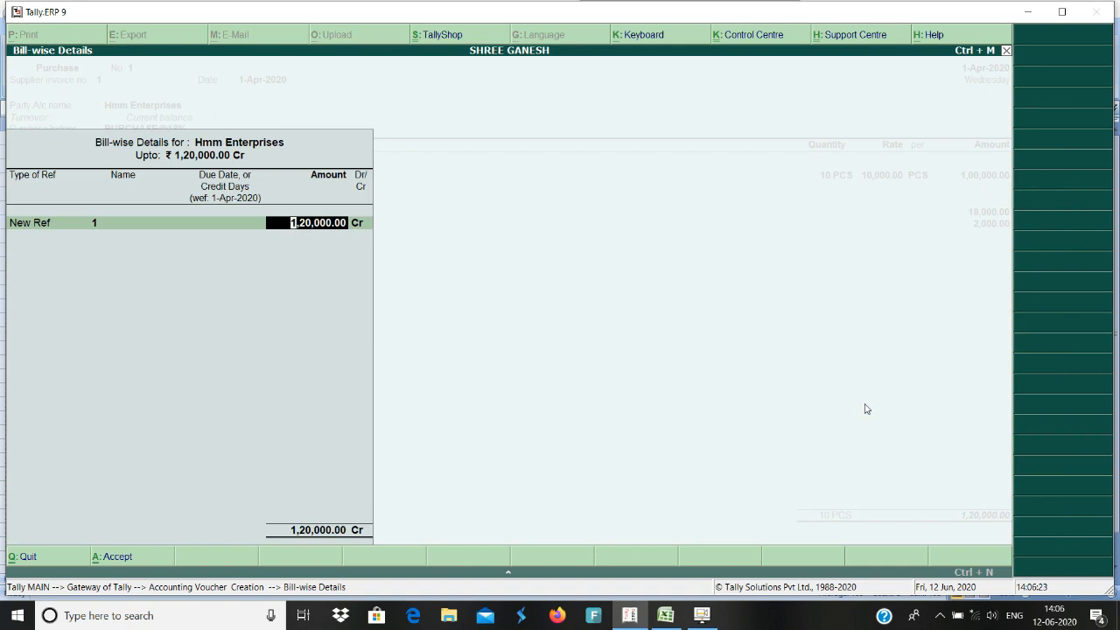
text(118000)
key(Return)
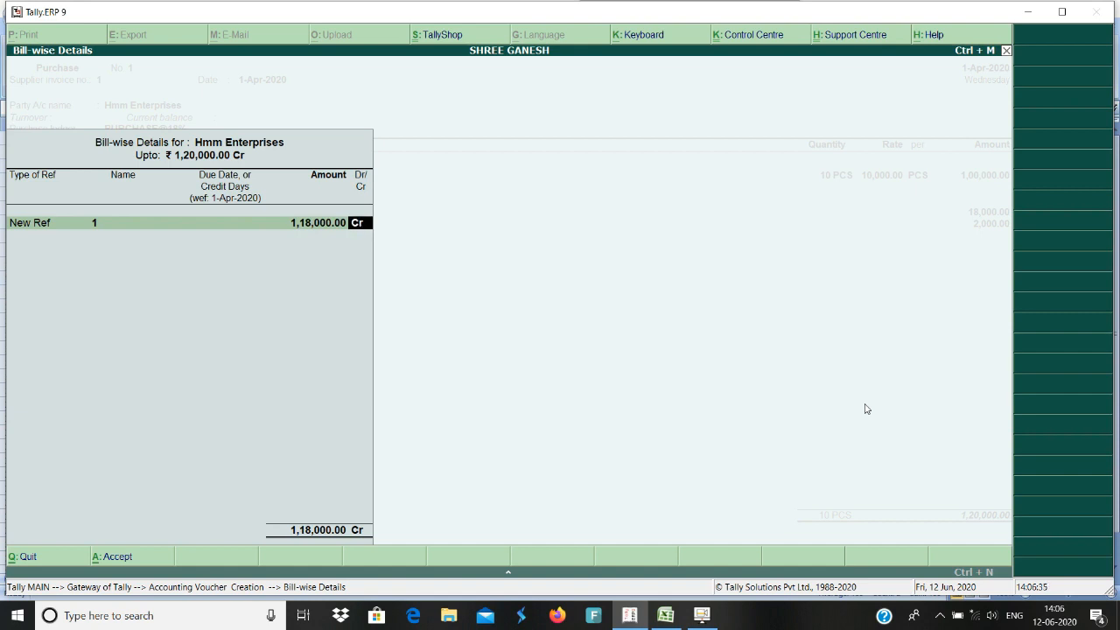
key(Return)
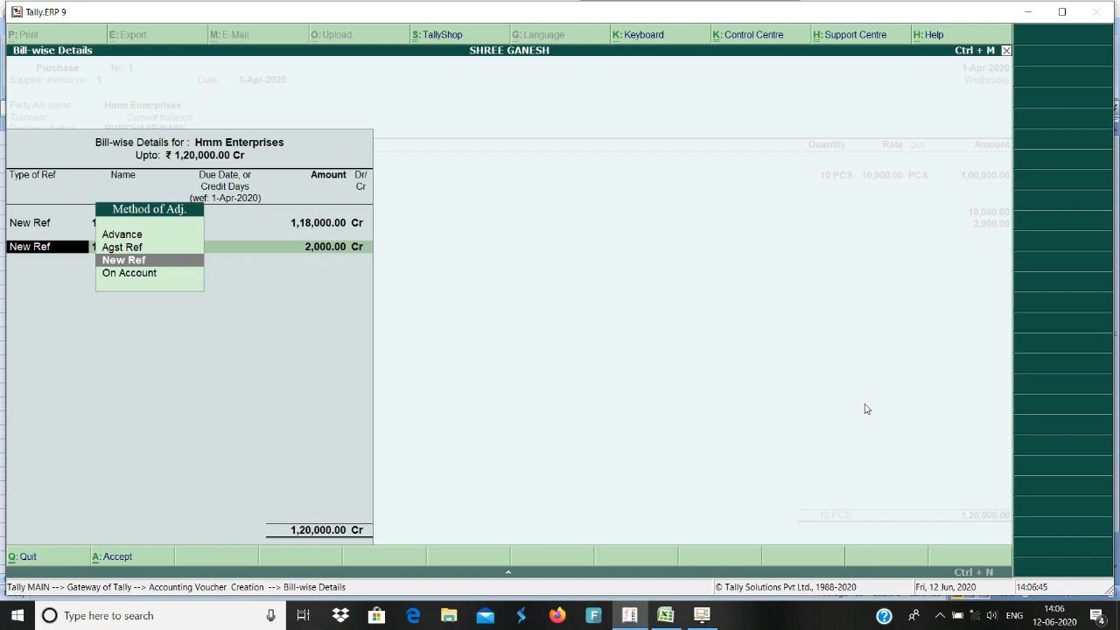
Allocate the remaining 2,000 Cr to a New Ref named ADD/01, save the purchase voucher and leave voucher entry.
key(Return)
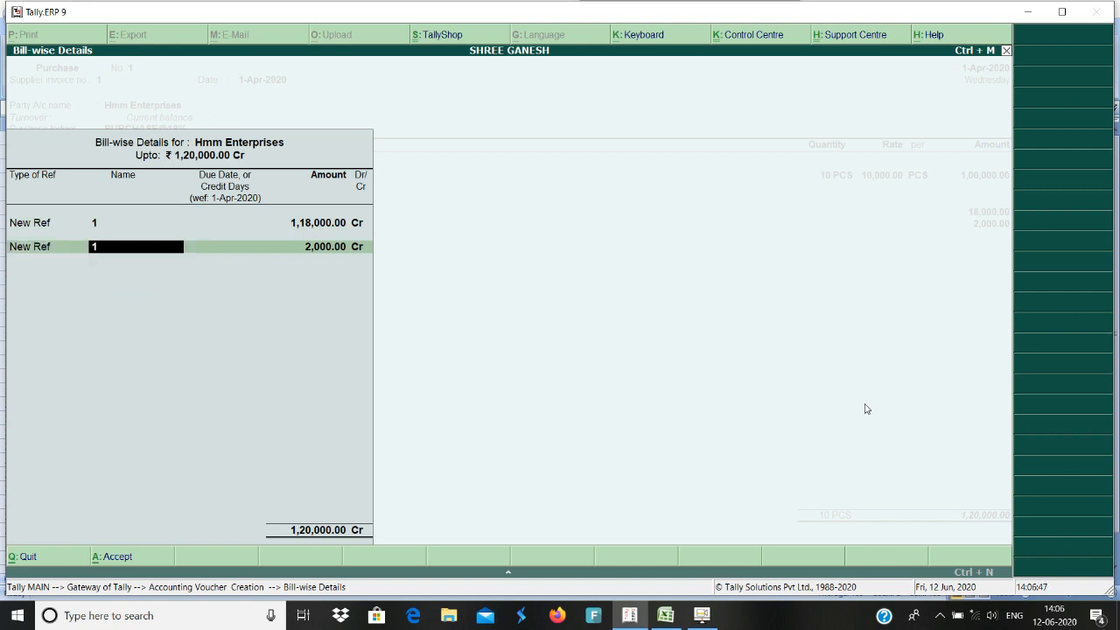
text(ADD/01)
key(Return)
key(Return)
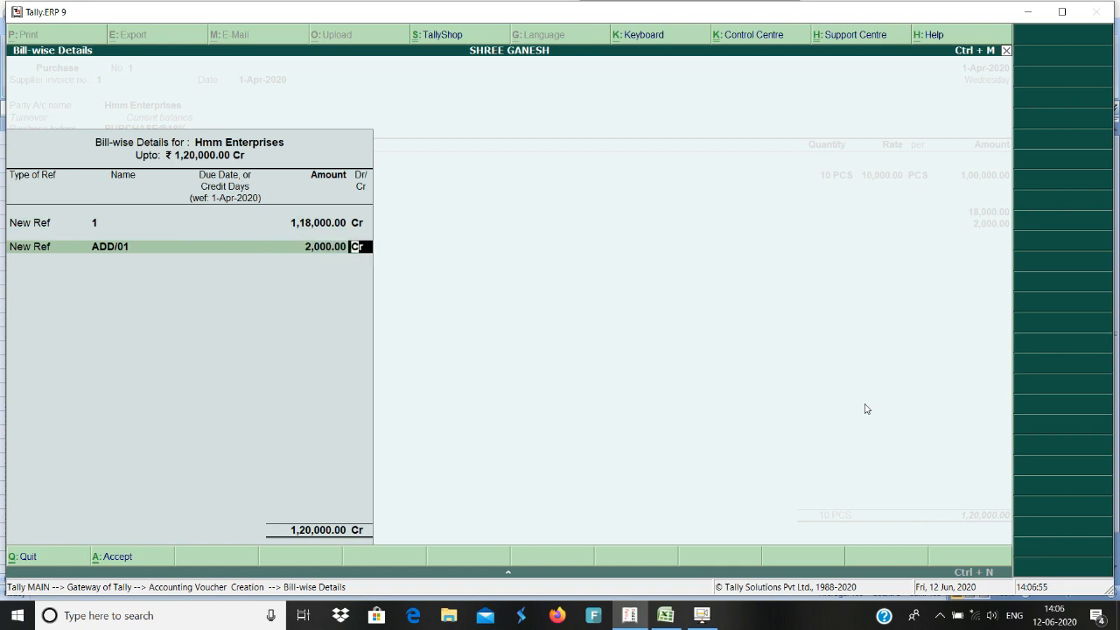
key(Return)
key(Return)
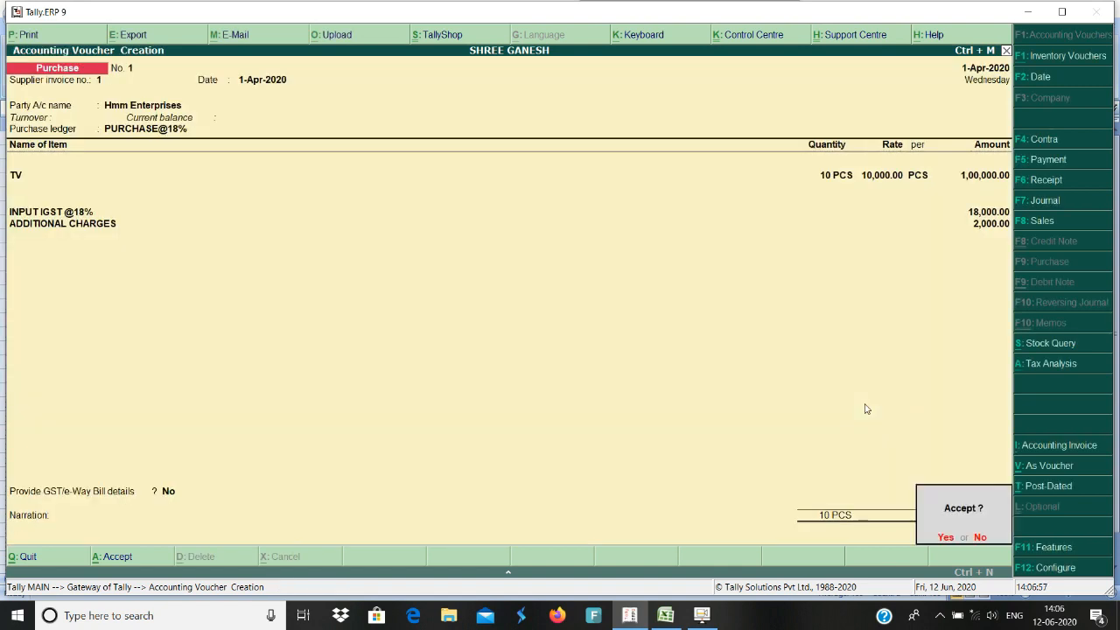
key(Return)
key(Escape)
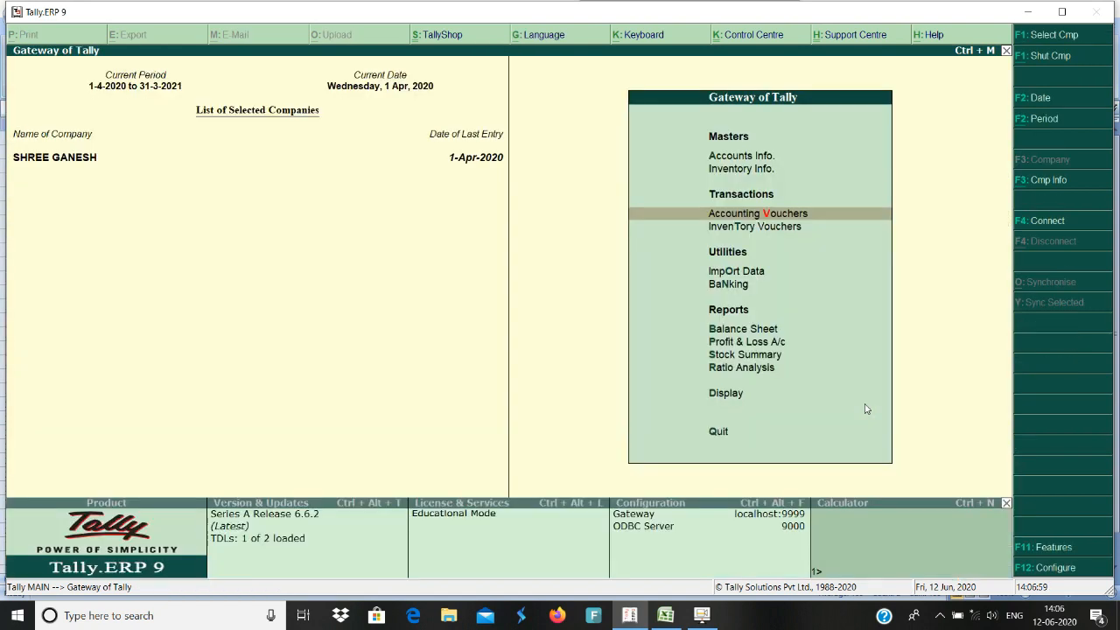
Examine the TV item's closing rate and value in the Stock Summary.
key(s)
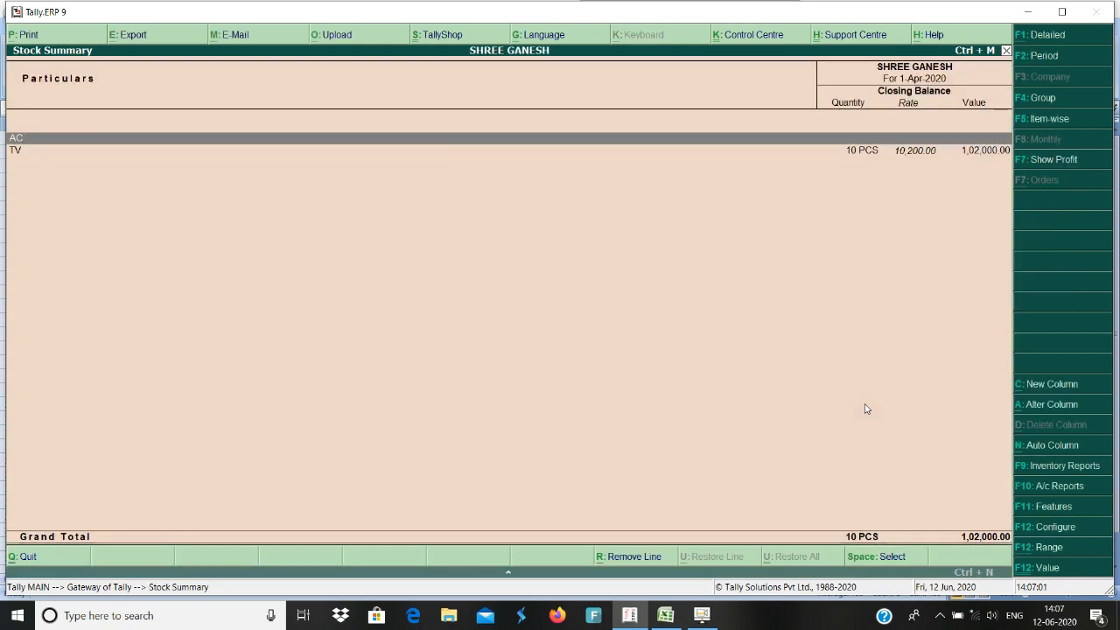
key(Down)
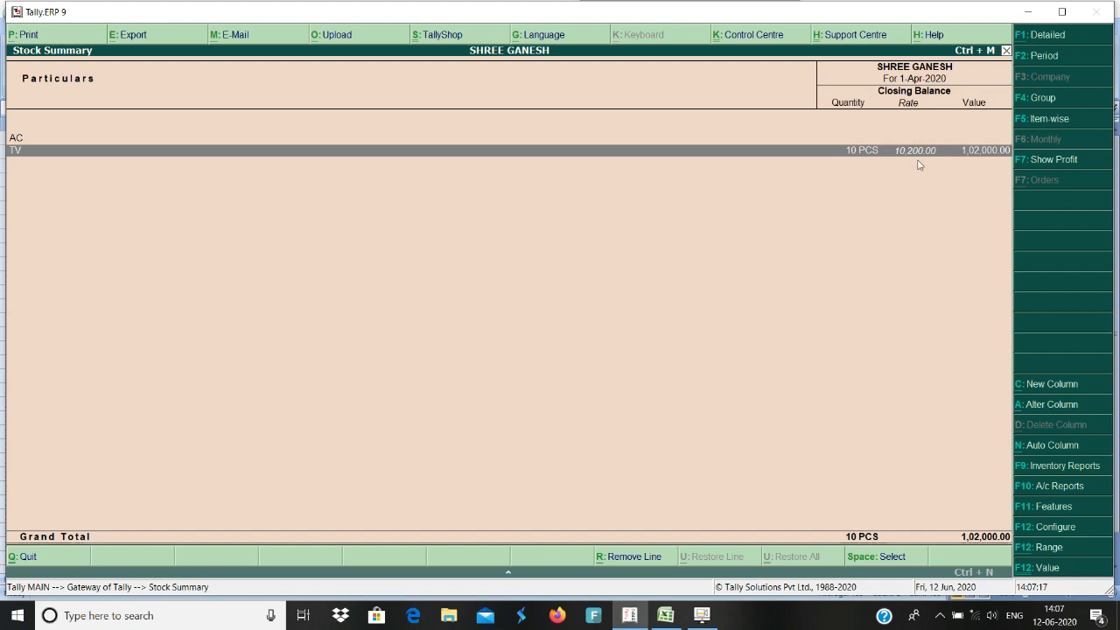
key(Escape)
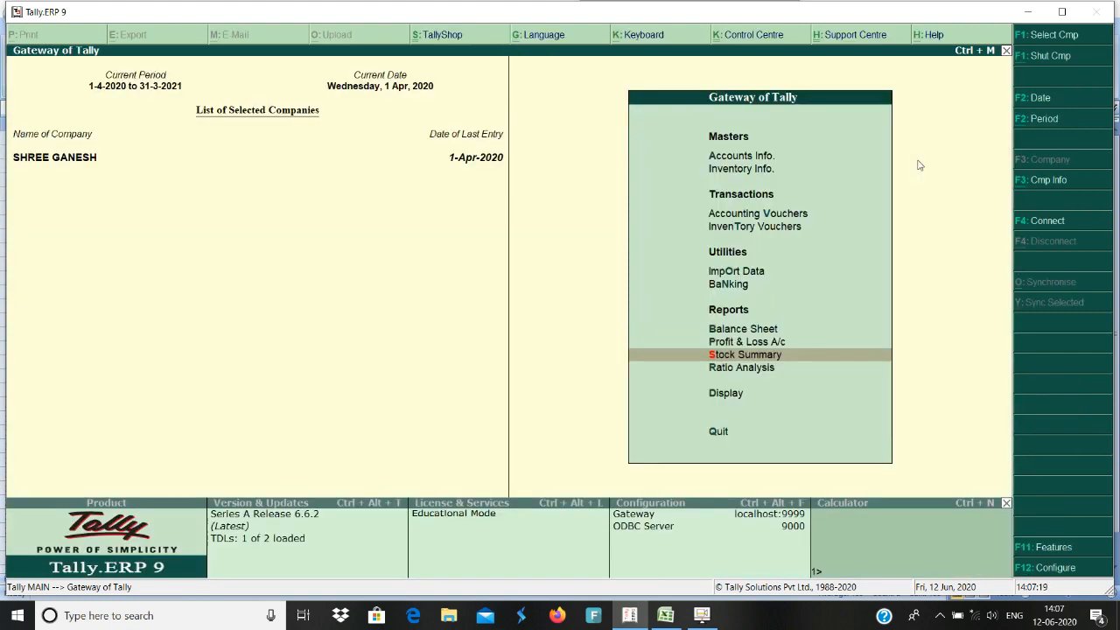
Examine the Profit & Loss A/c, including the ledger breakdown of Purchase Accounts.
key(Up)
key(Return)
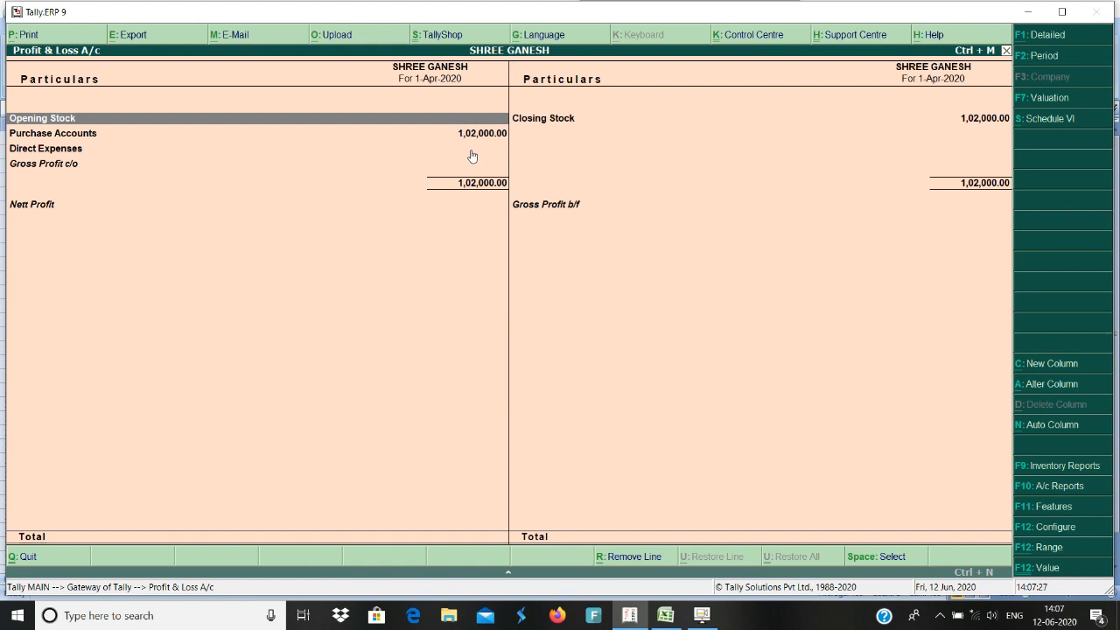
key(Down)
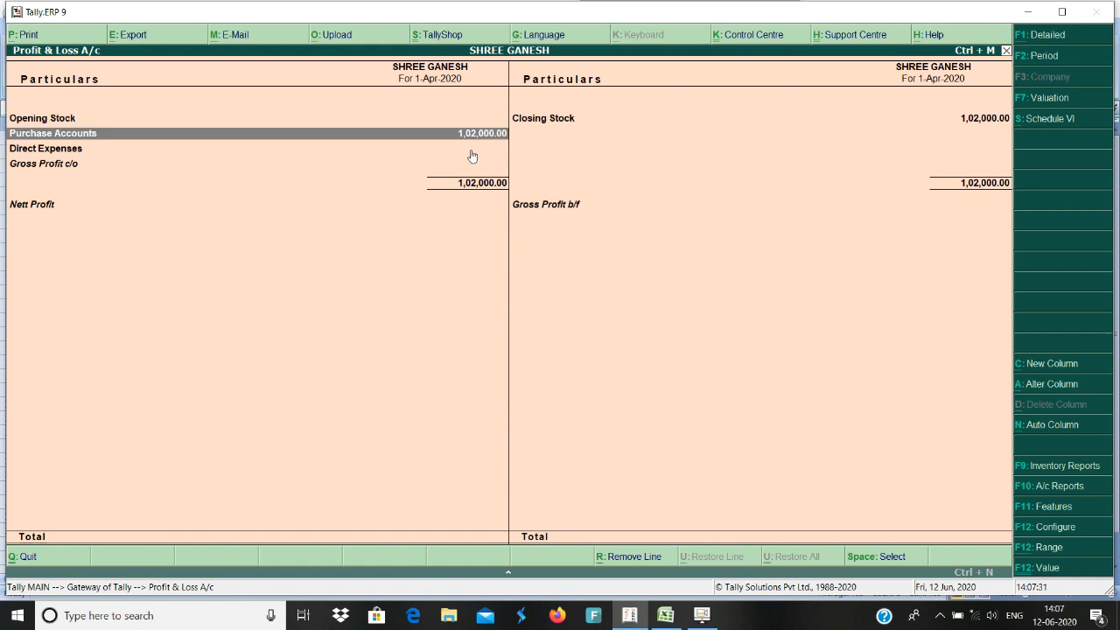
key(Return)
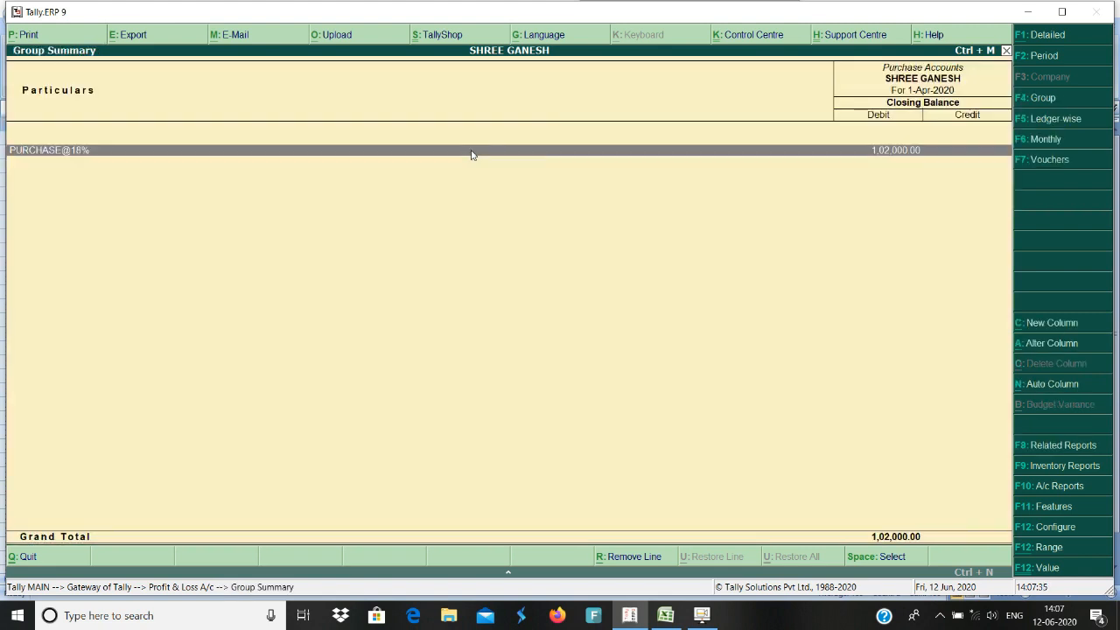
key(Escape)
key(Escape)
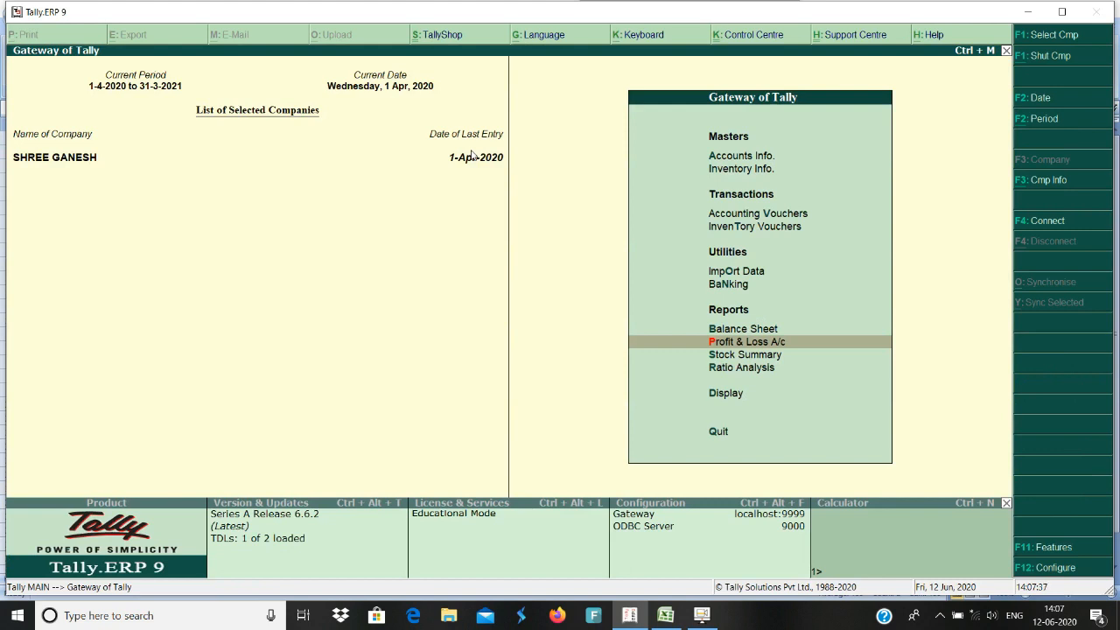
Examine the Current Liabilities group in the Balance Sheet, including Sundry Creditors by party and Duties & Taxes.
key(b)
key(Down)
key(Down)
key(Return)
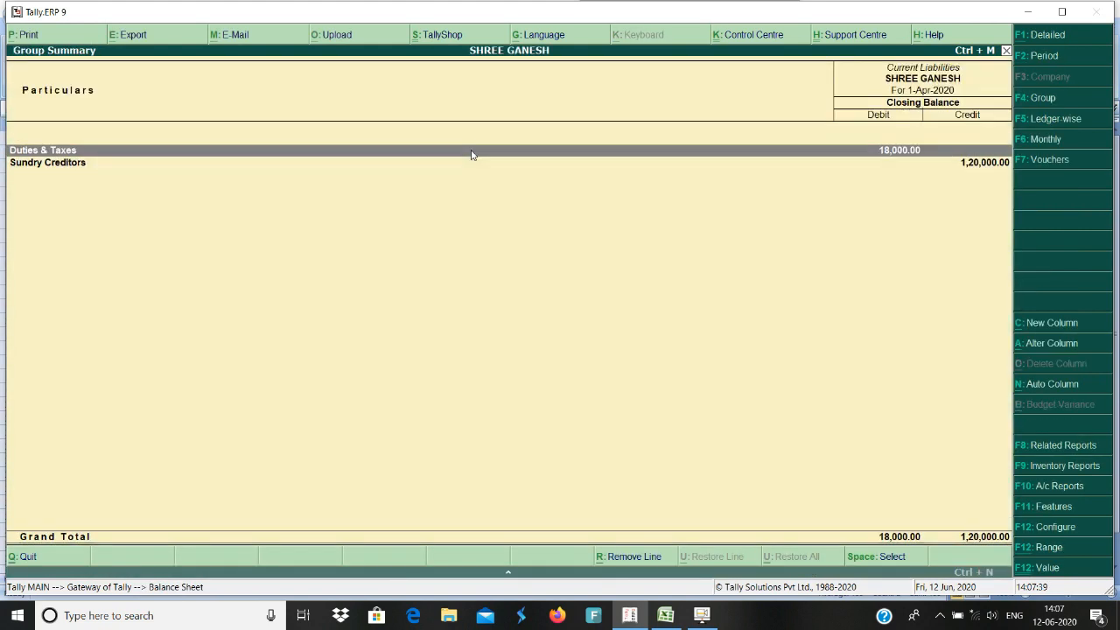
key(Down)
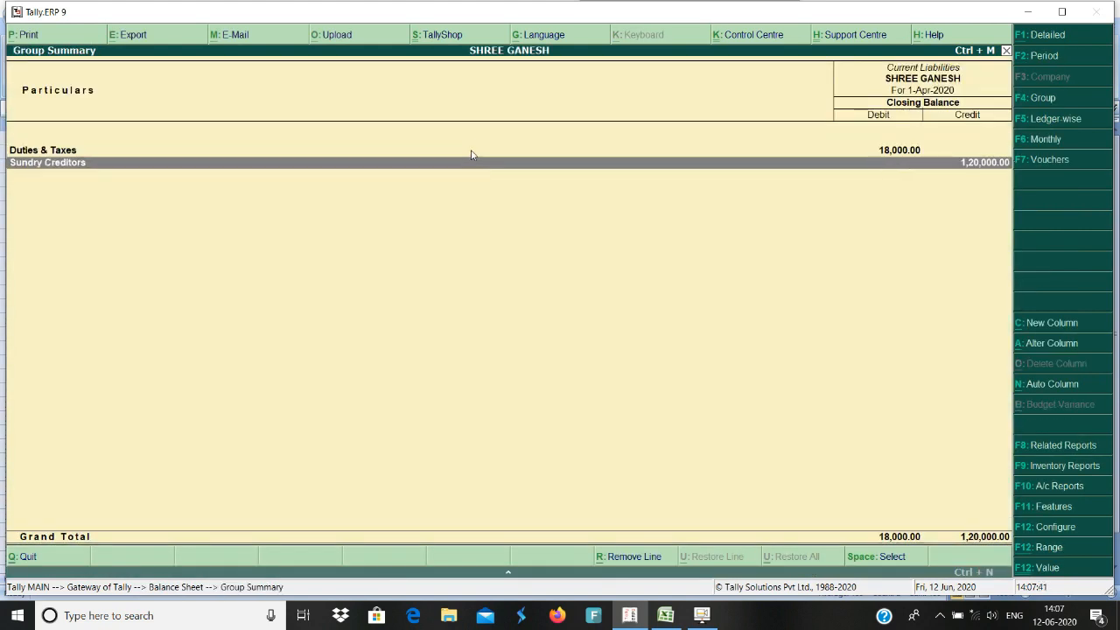
key(Return)
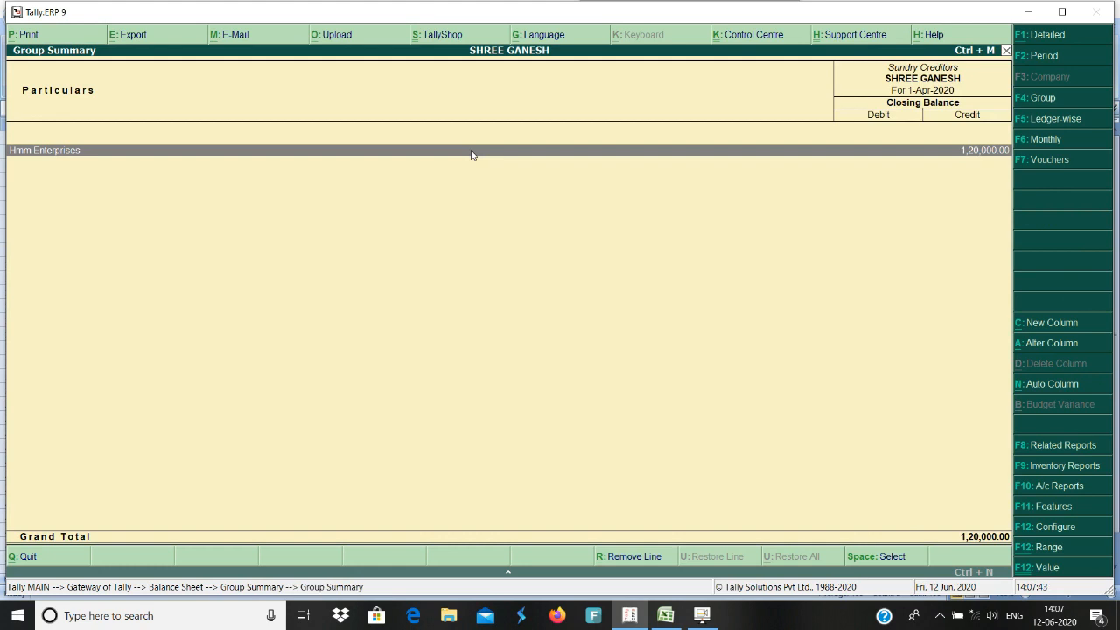
key(Escape)
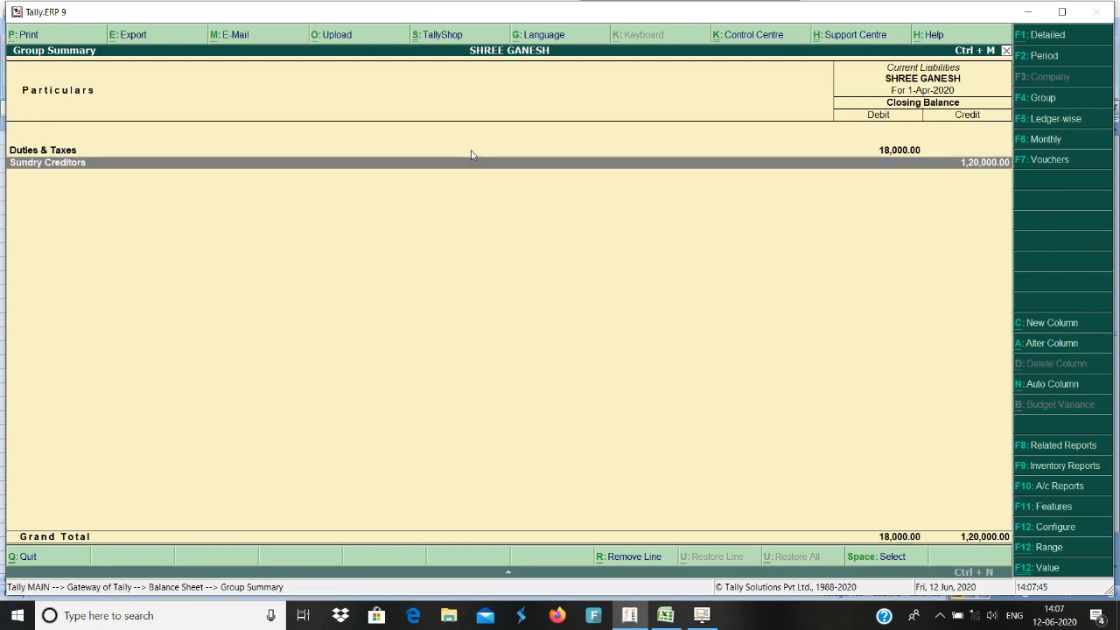
key(Up)
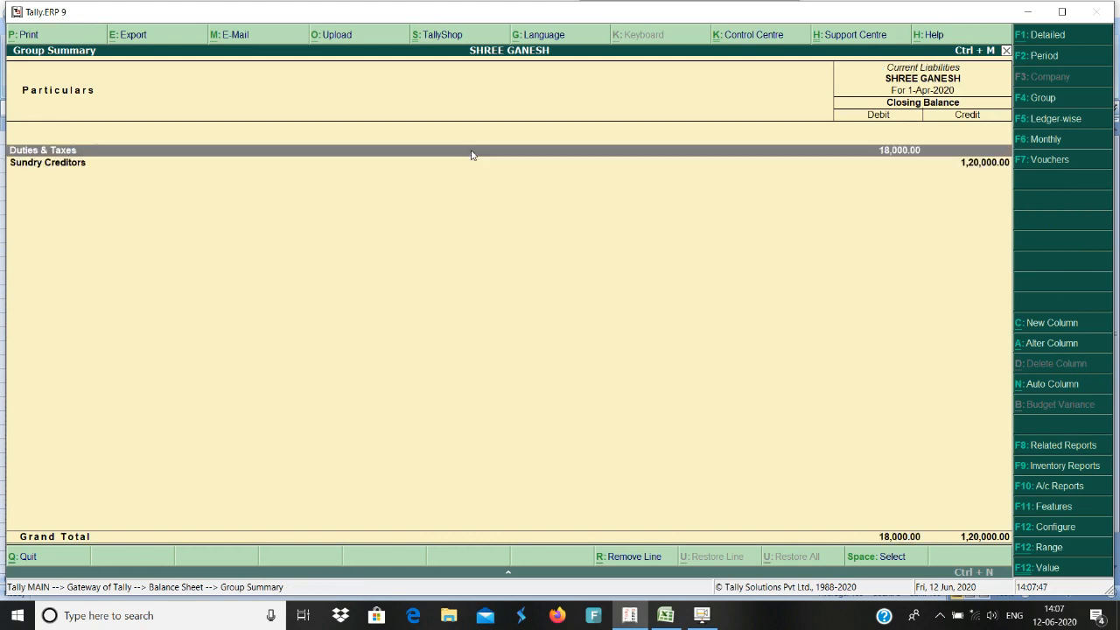
key(Escape)
key(Escape)
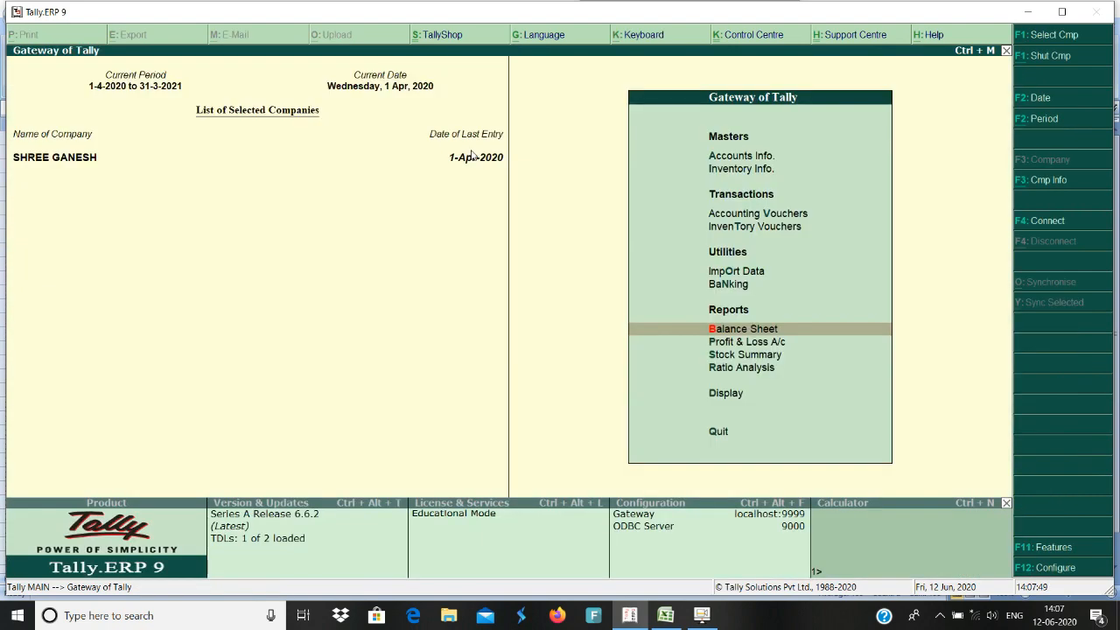
Check the closing stock in the Stock Summary and examine the returns summary in the GSTR-2 report.
key(s)
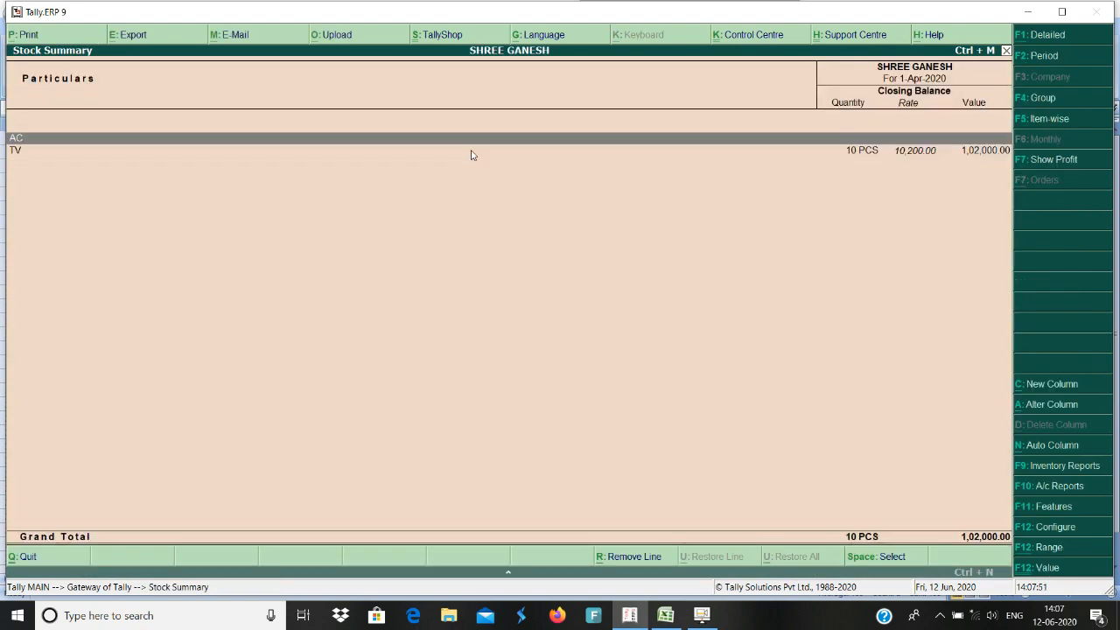
key(Escape)
key(d)
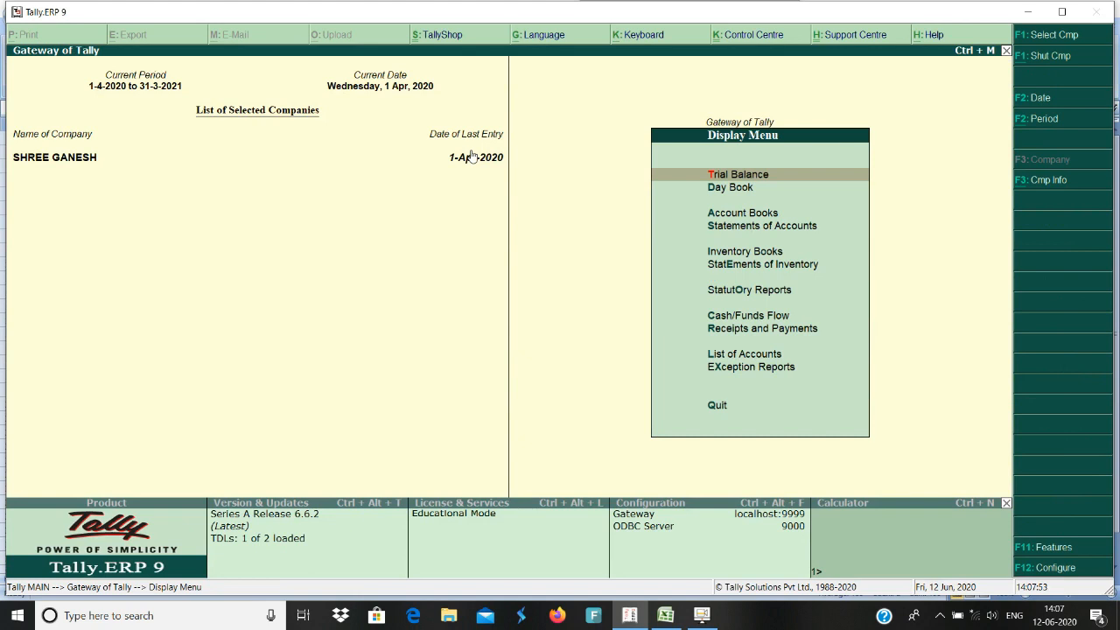
key(o)
key(g)
key(2)
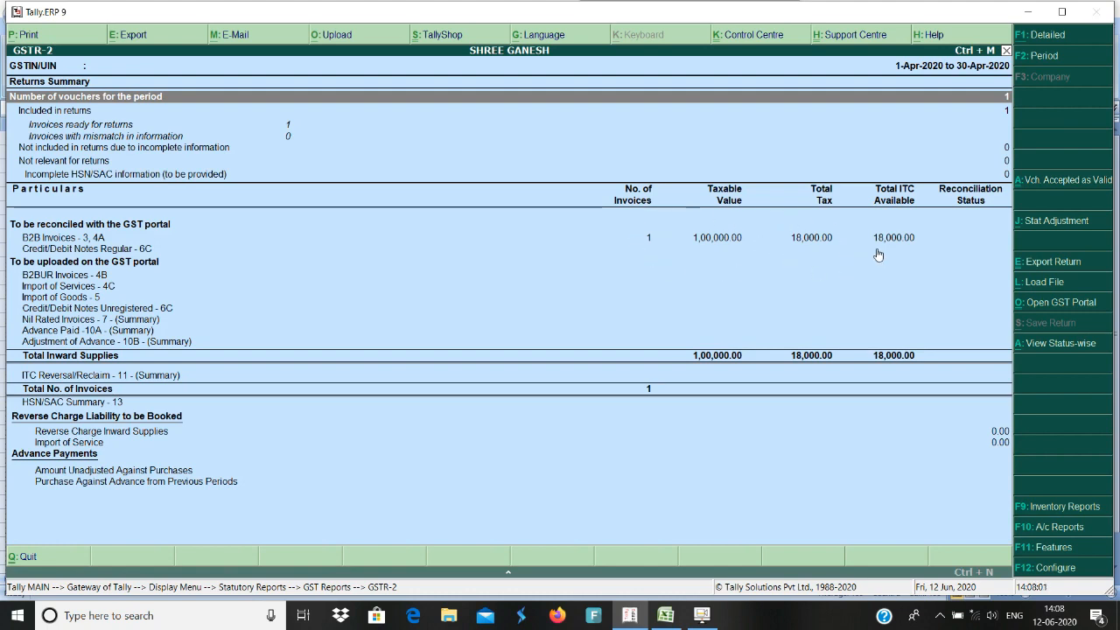
key(Escape)
key(Escape)
key(Escape)
key(Escape)
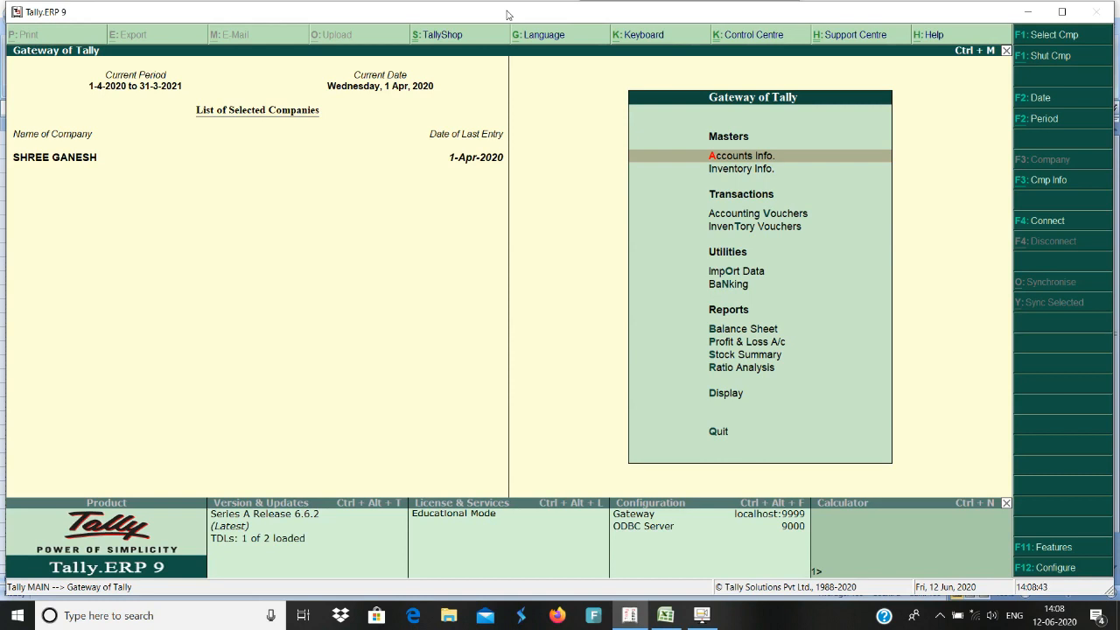
Start a purchase voucher in accounting invoice mode, with the supplier invoice number blank and its date set to 1-Apr-2020.
key(v)
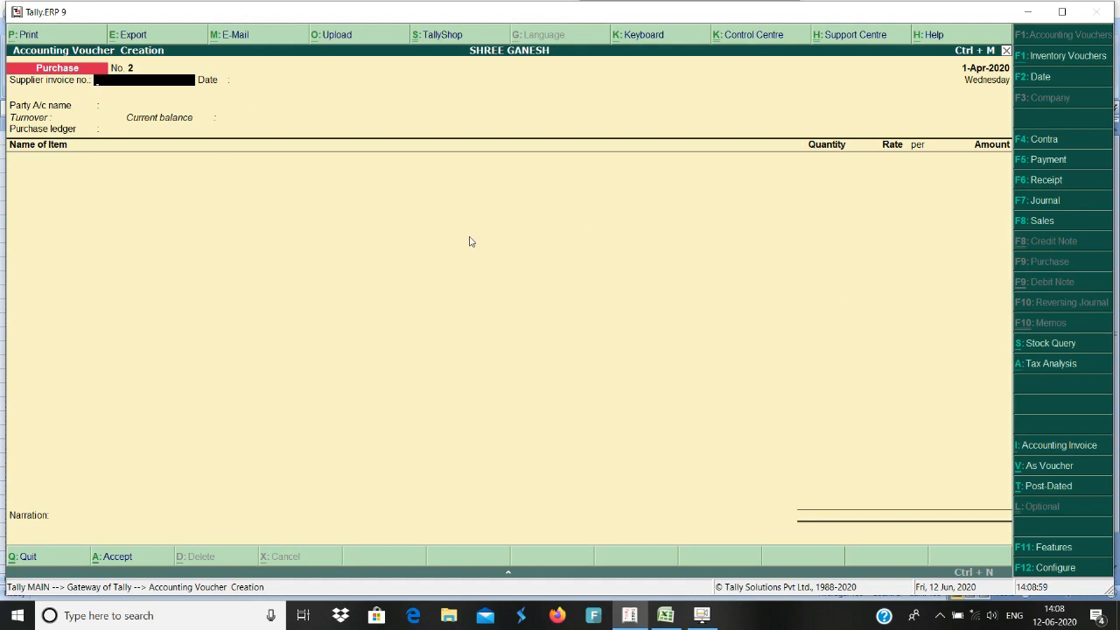
click(1070, 451)
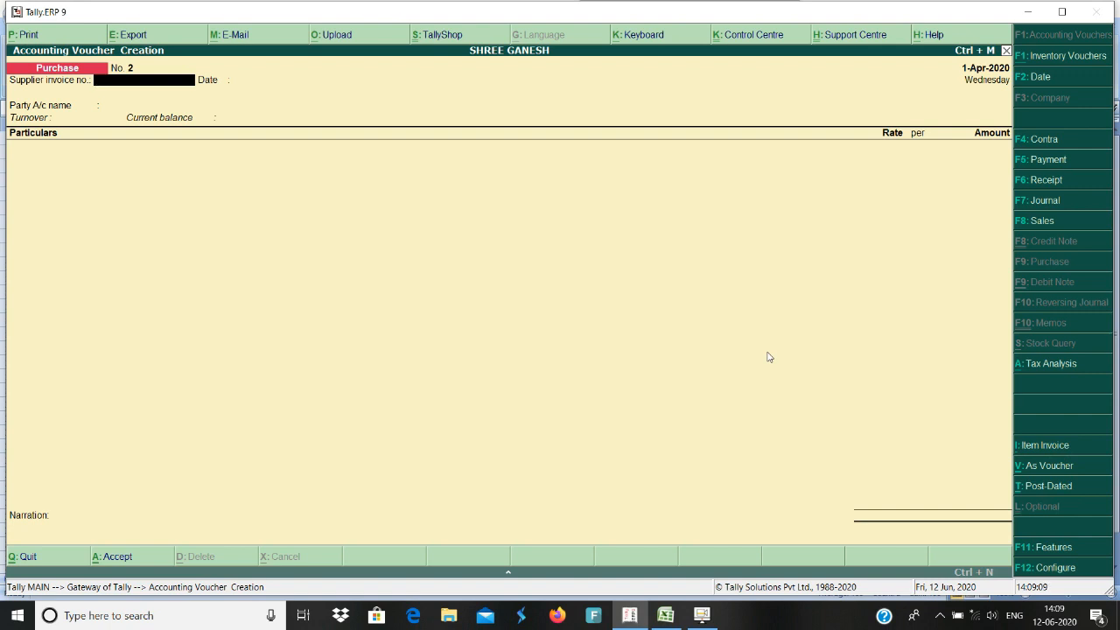
key(Return)
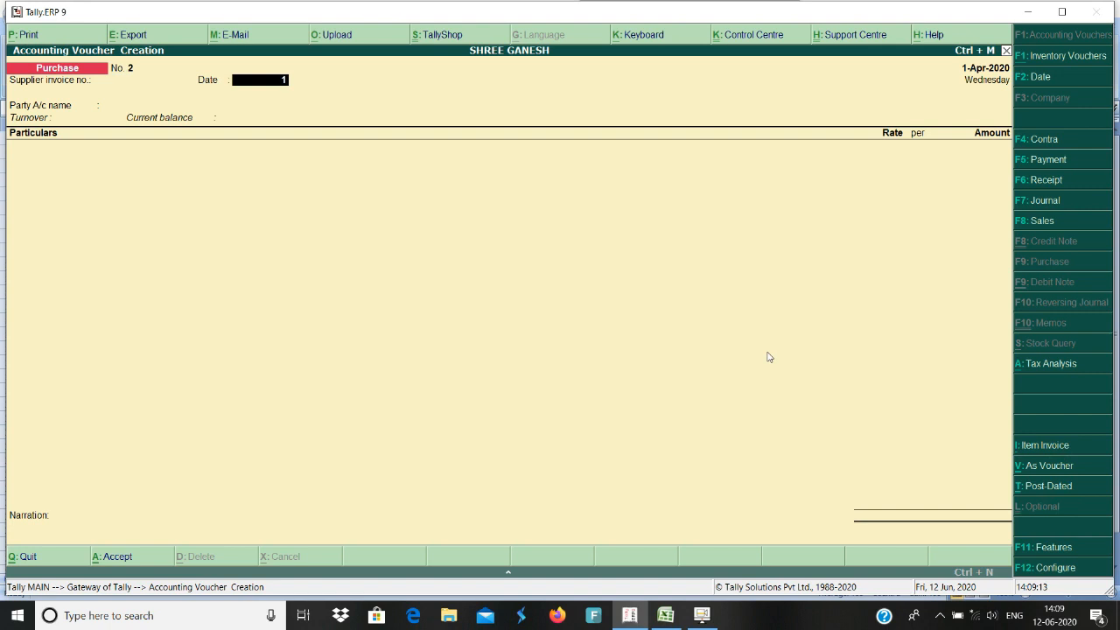
text(1-5)
key(BackSpace)
text(4)
key(Return)
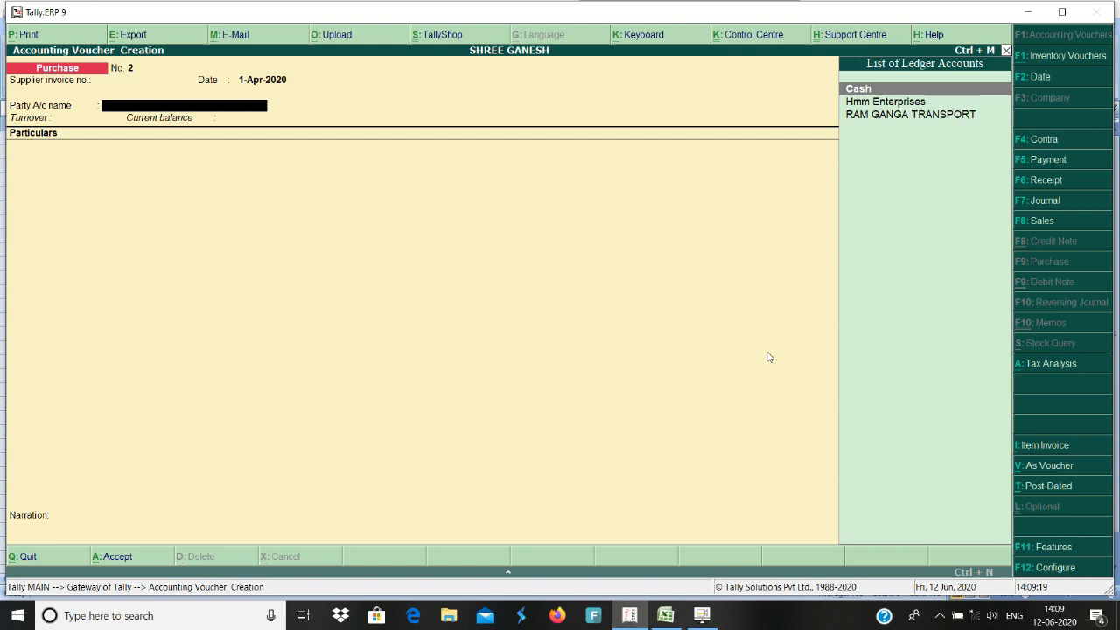
key(BackSpace)
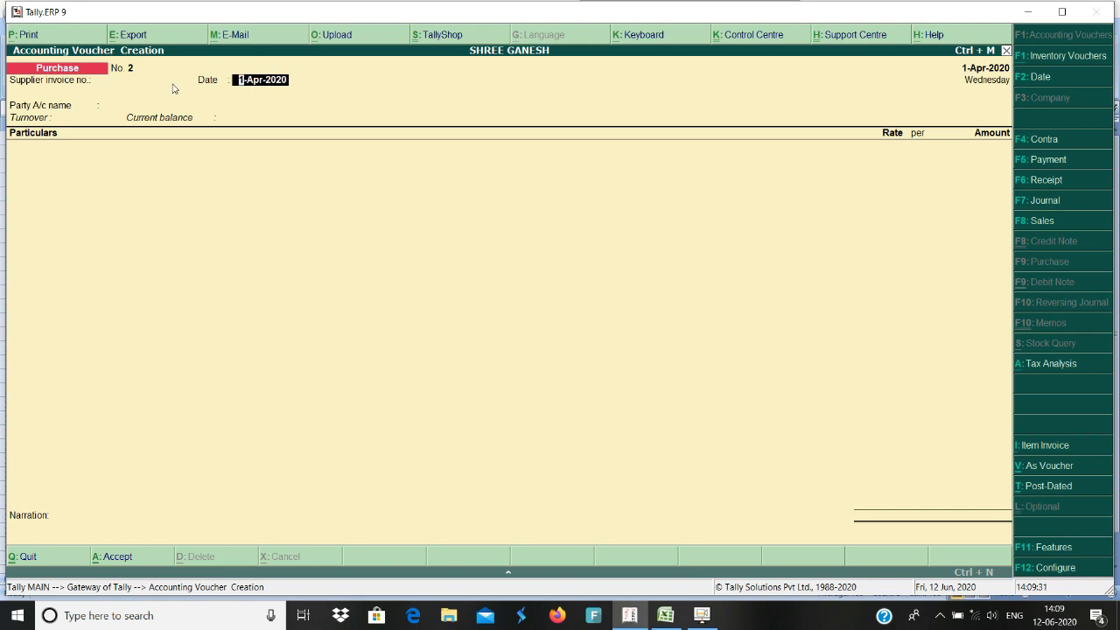
key(Return)
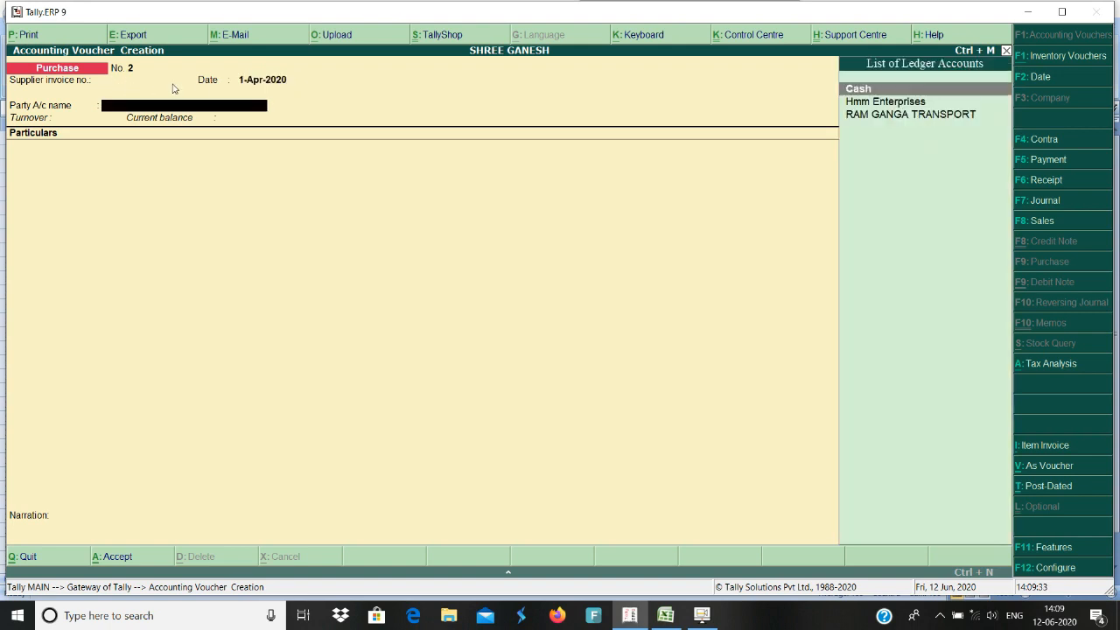
Select RAM GANGA TRANSPORT as the purchase voucher's party and accept the default supplier details.
key(Down)
key(Down)
key(Return)
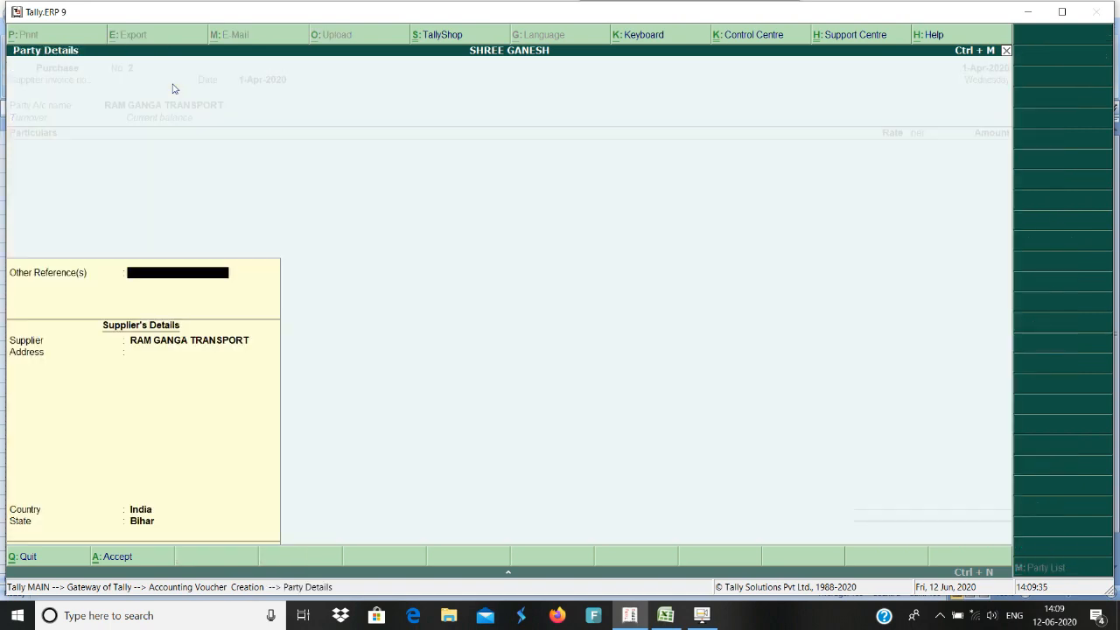
key(Return)
key(Return)
key(Return)
Enter Transport Charges of 2,000 in the purchase voucher and check its tax analysis.
text(tr)
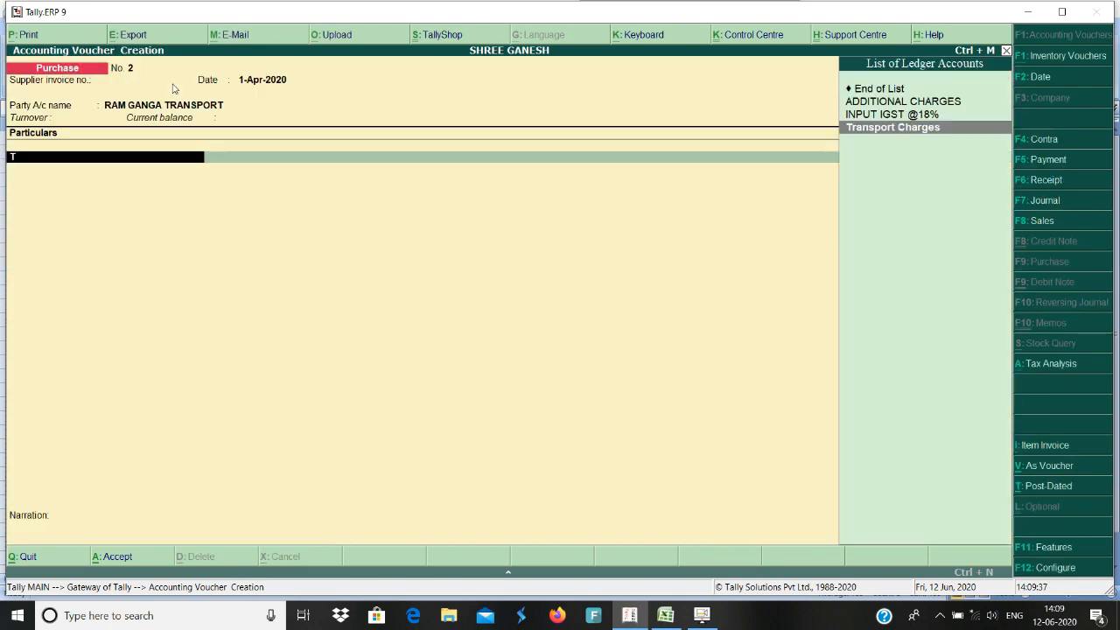
key(Return)
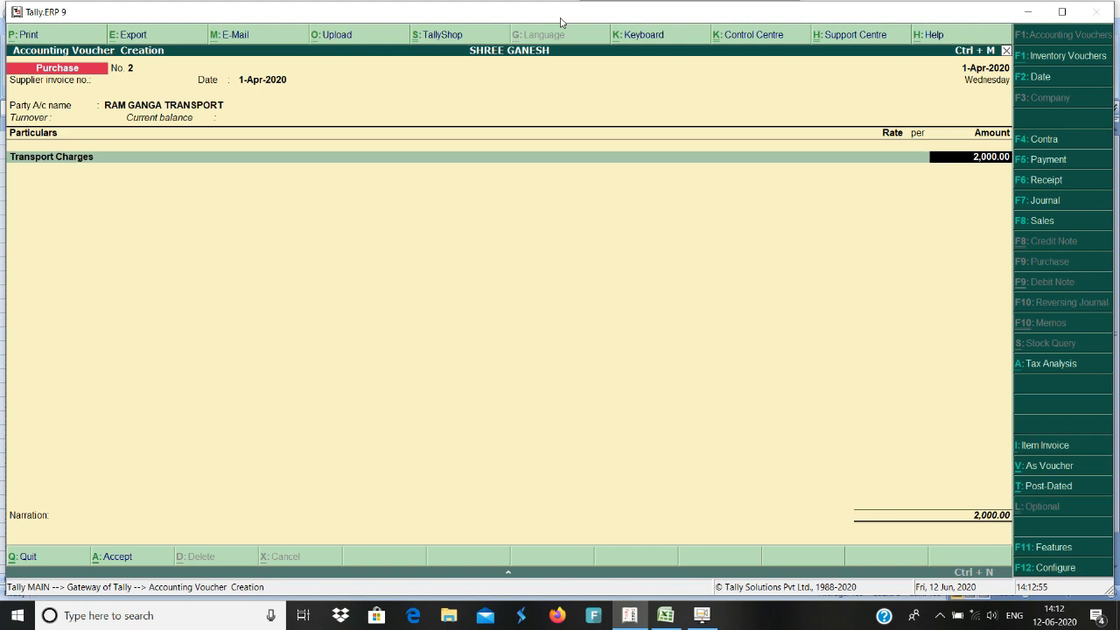
key(Return)
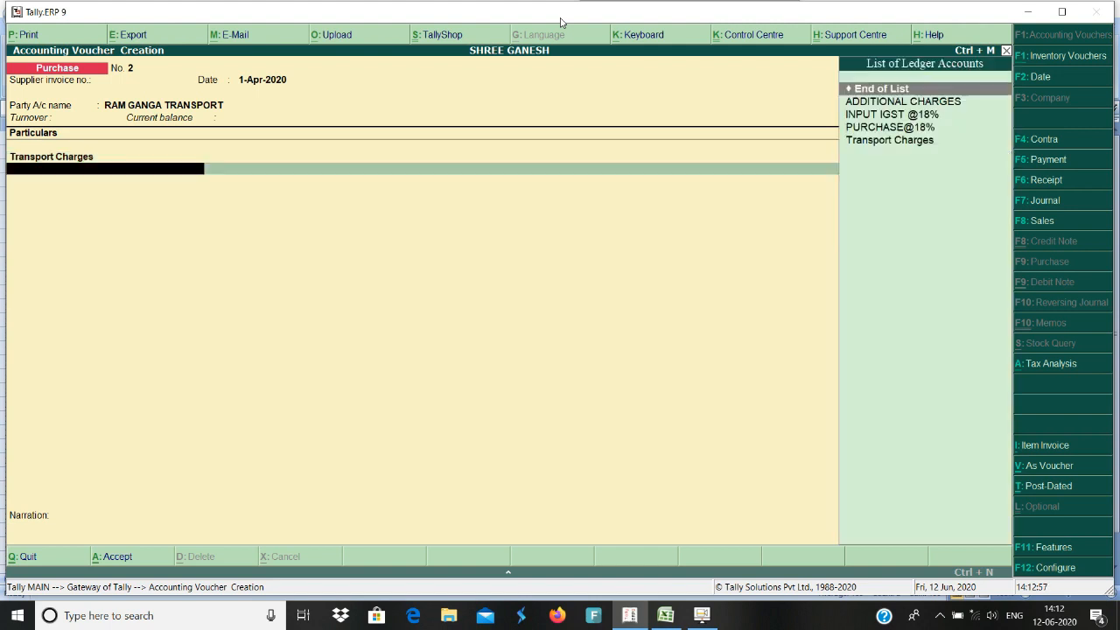
key(Return)
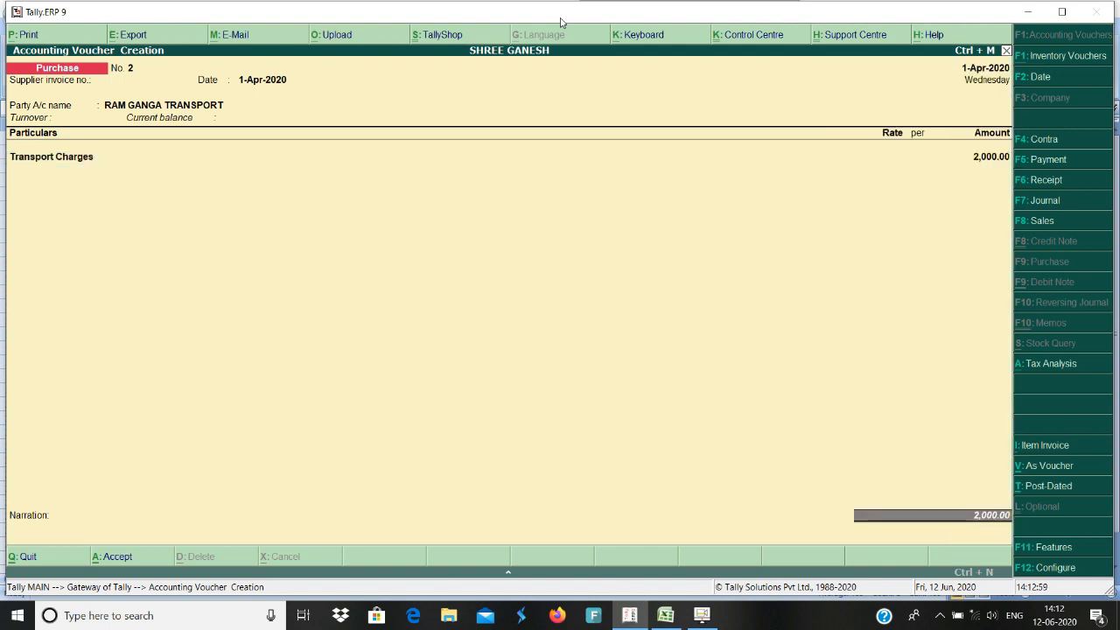
click(1050, 369)
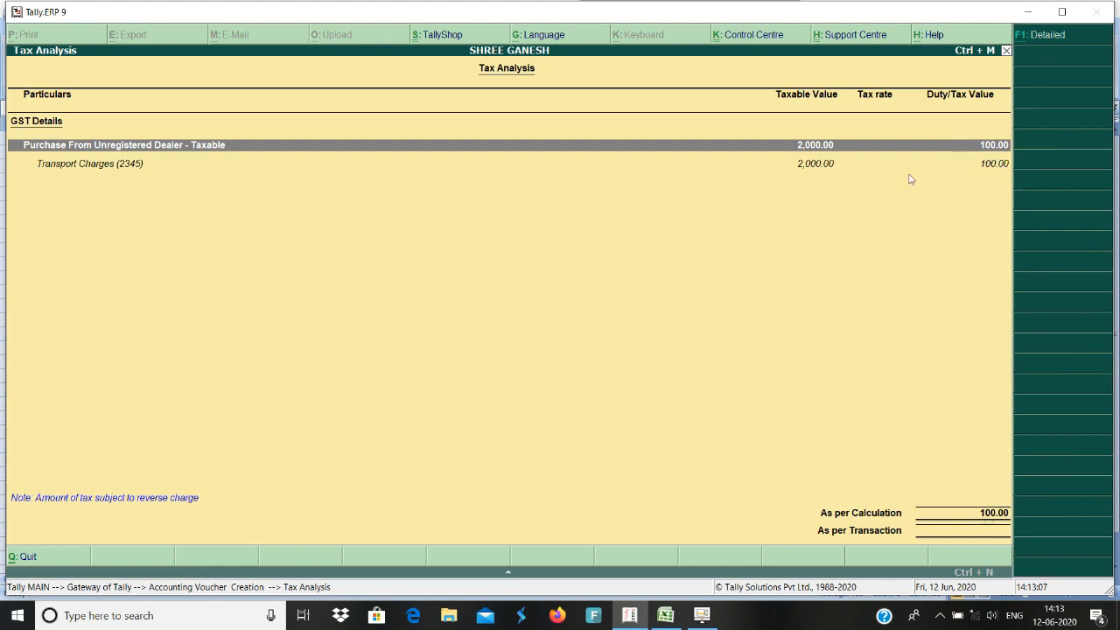
key(Escape)
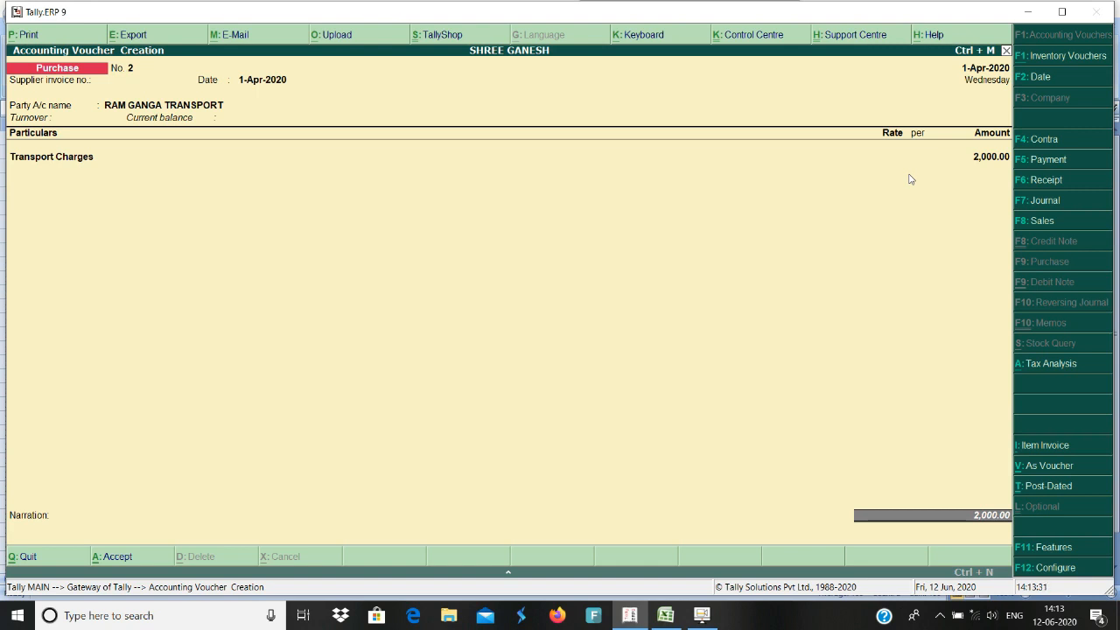
Allocate 2,000 Cr for RAM GANGA TRANSPORT to a New Ref named 2 and save the purchase voucher.
key(Return)
key(Return)
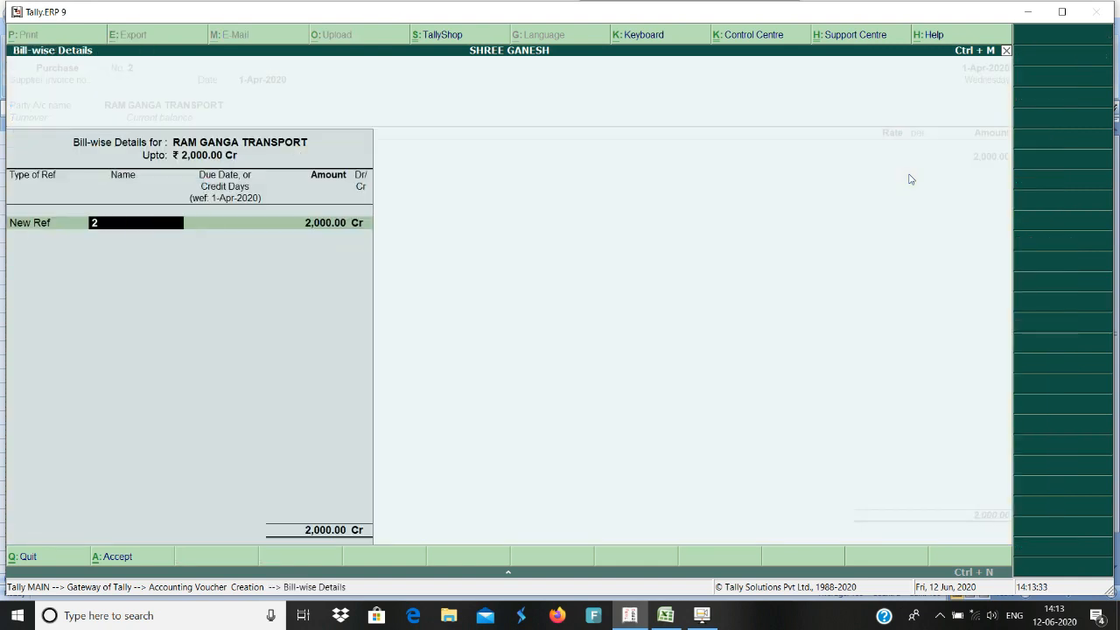
key(Return)
key(Return)
key(Return)
key(Return)
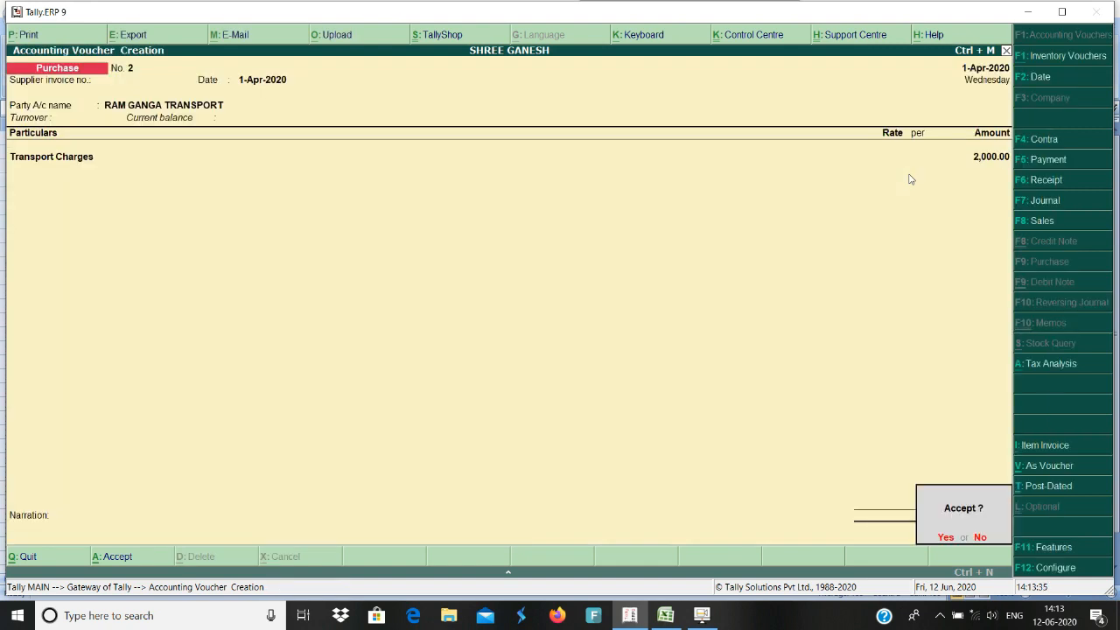
key(Return)
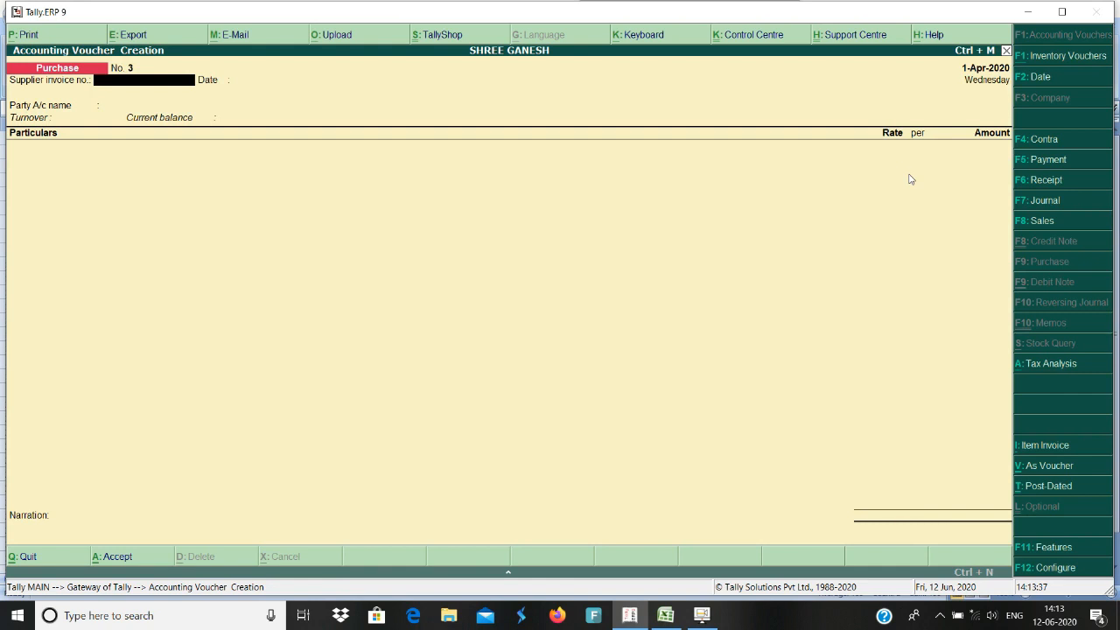
Start a payment voucher and, from it, create a ledger named WAGES IN under Direct Expenses.
click(1062, 162)
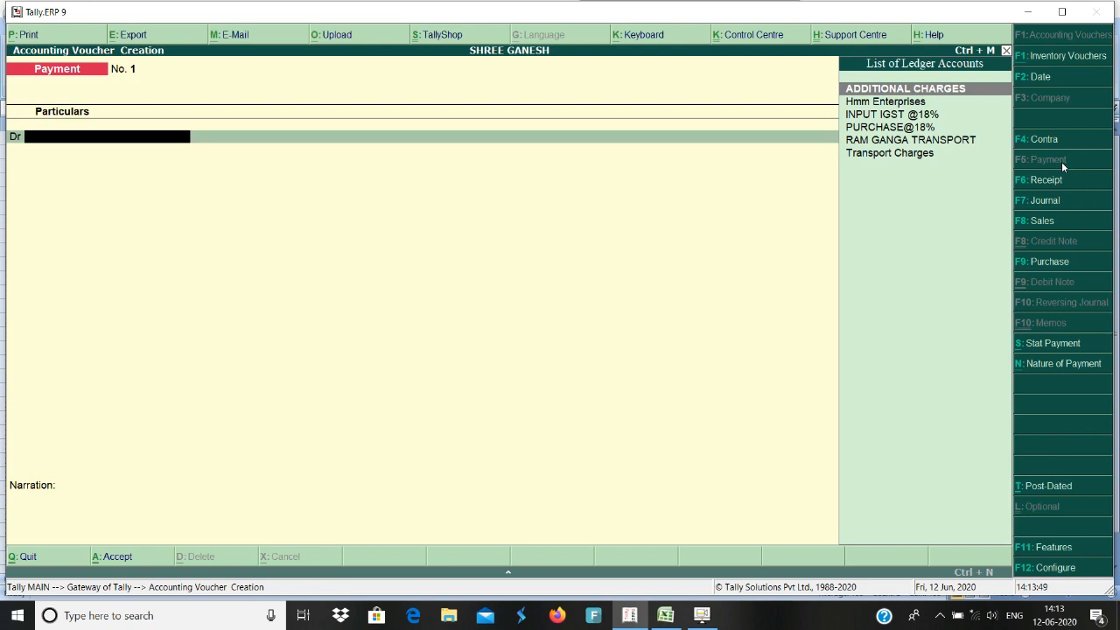
key(alt+c)
text(WA)
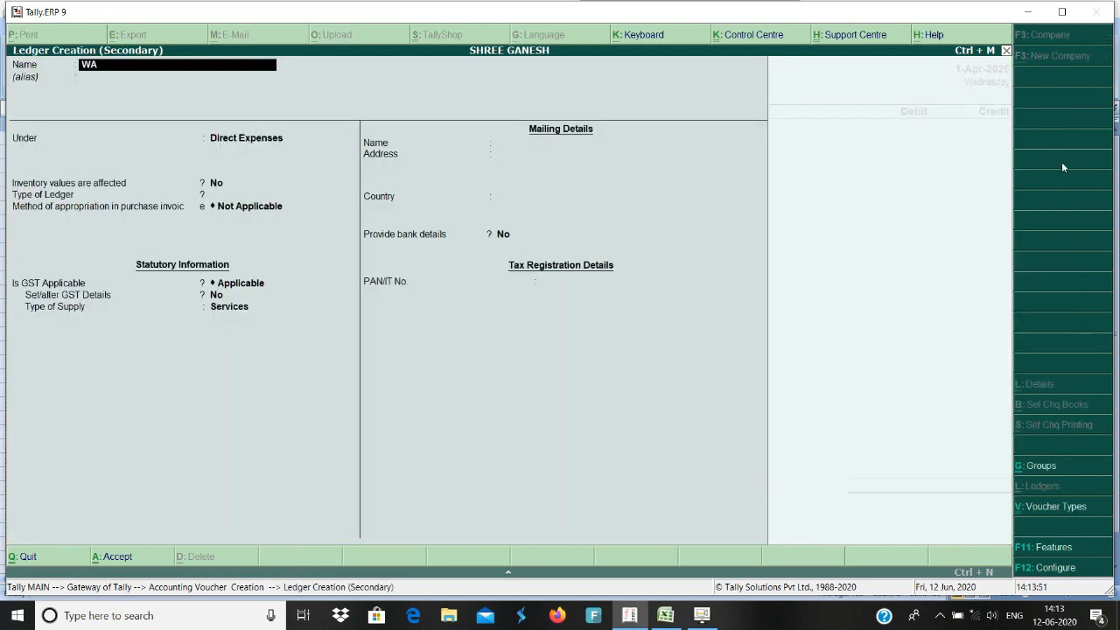
text(GES)
key(Return)
key(Return)
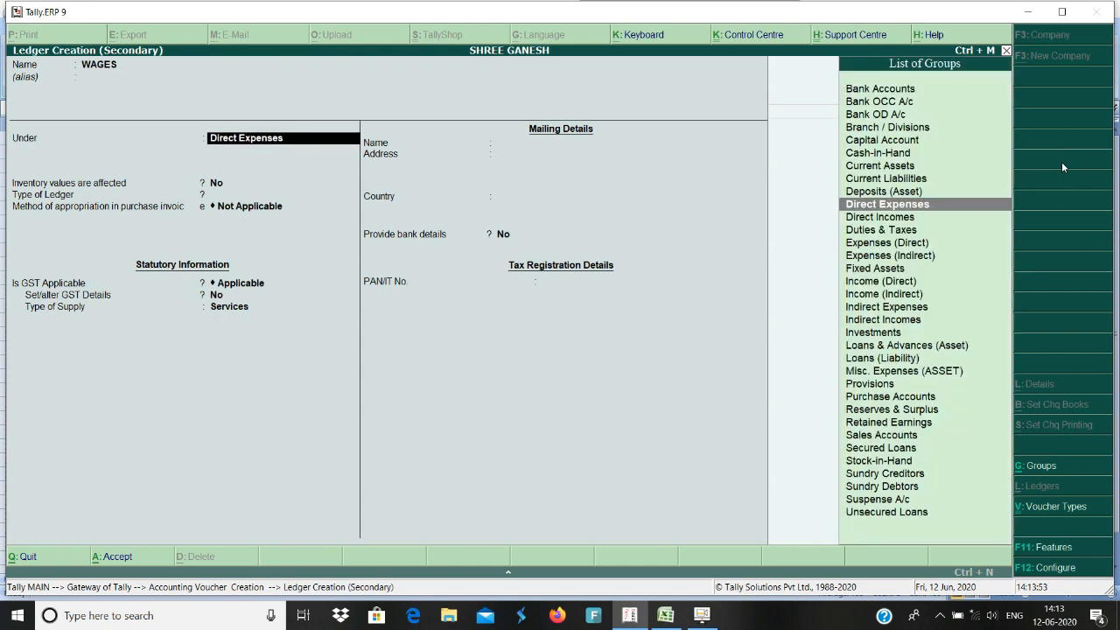
text(IN)
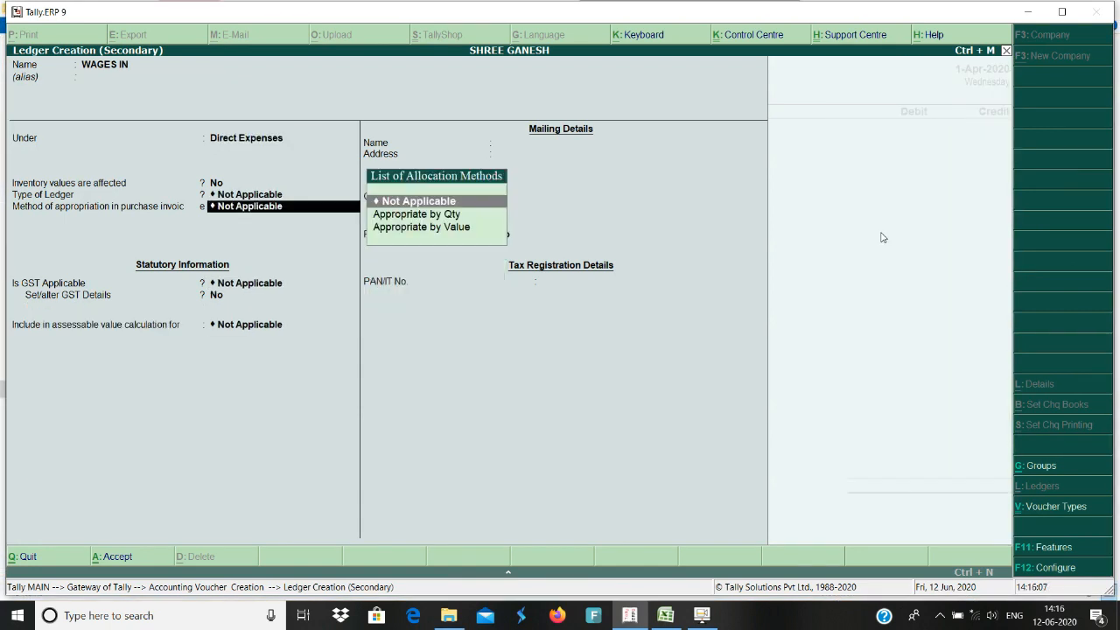
Set the WAGES IN ledger's appropriation method to Appropriate by Value, keep GST Not Applicable and save the ledger.
key(Down)
key(Down)
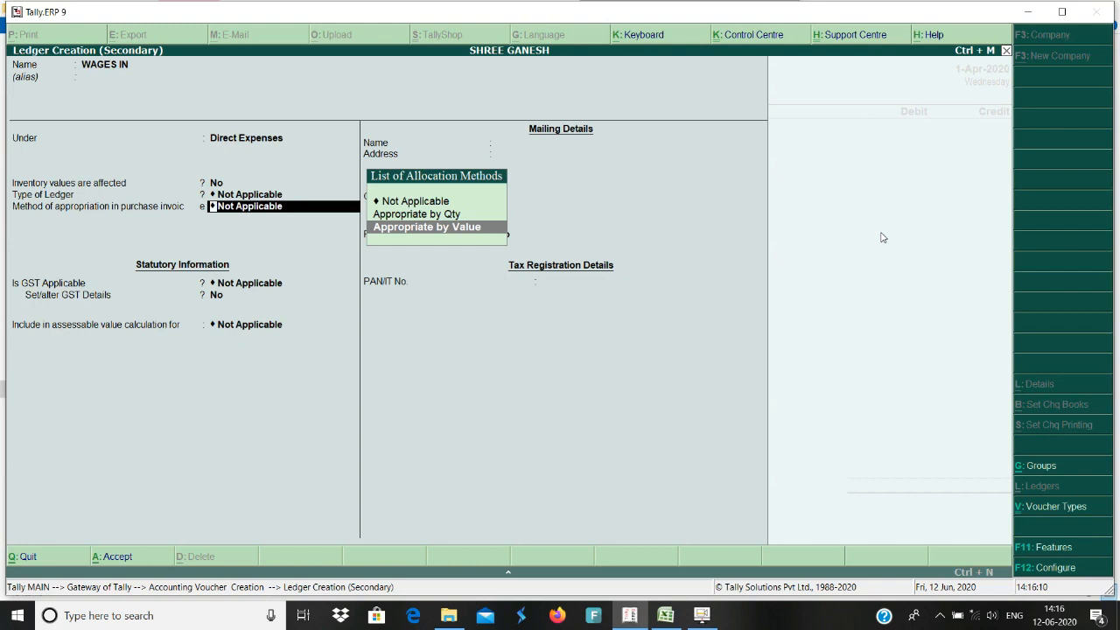
key(Return)
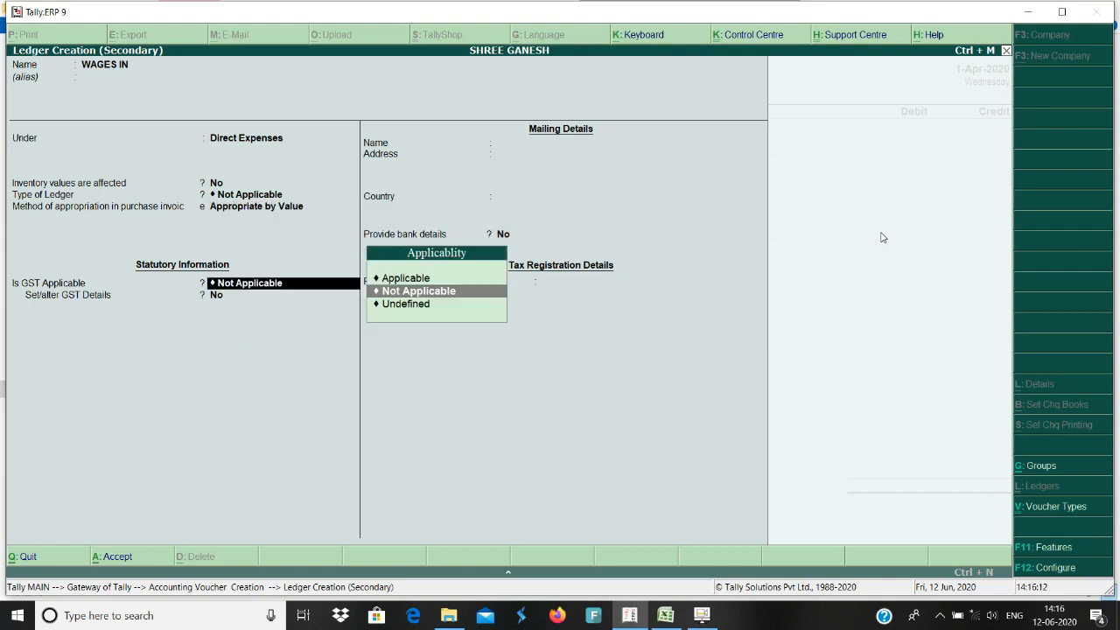
key(Return)
key(ctrl+a)
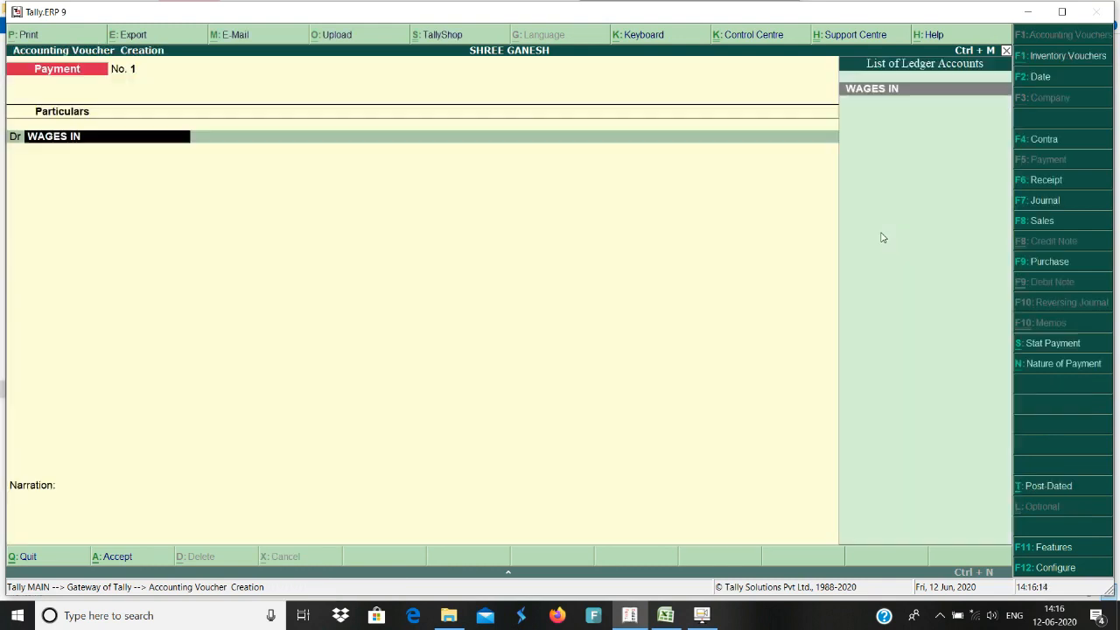
Debit WAGES IN and credit Cash with 100, save the payment voucher and leave voucher entry.
key(Return)
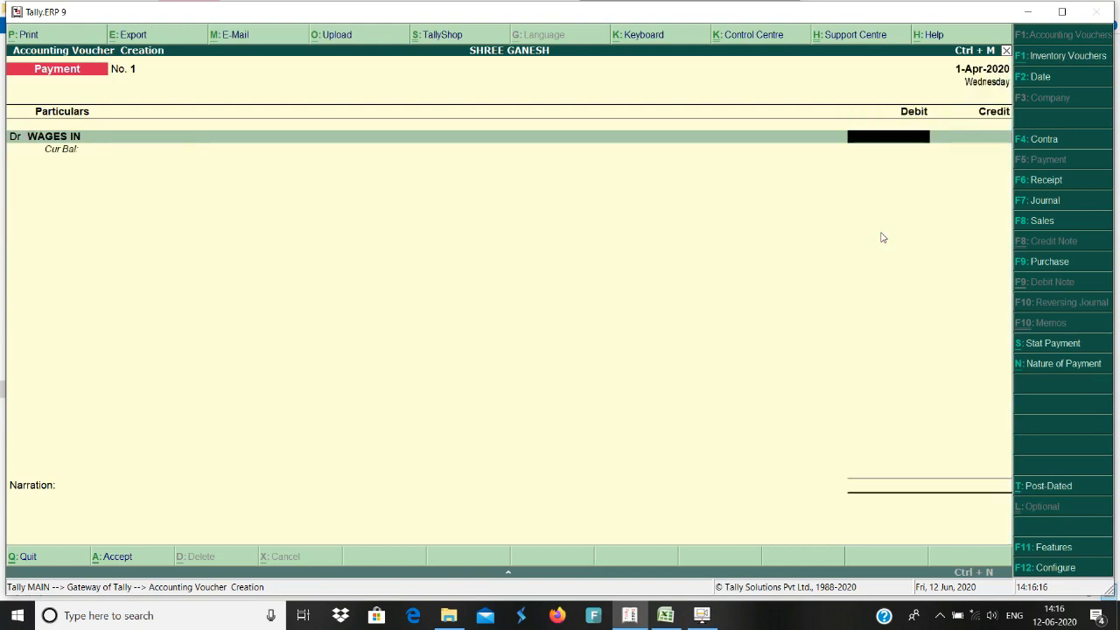
text(100)
key(Return)
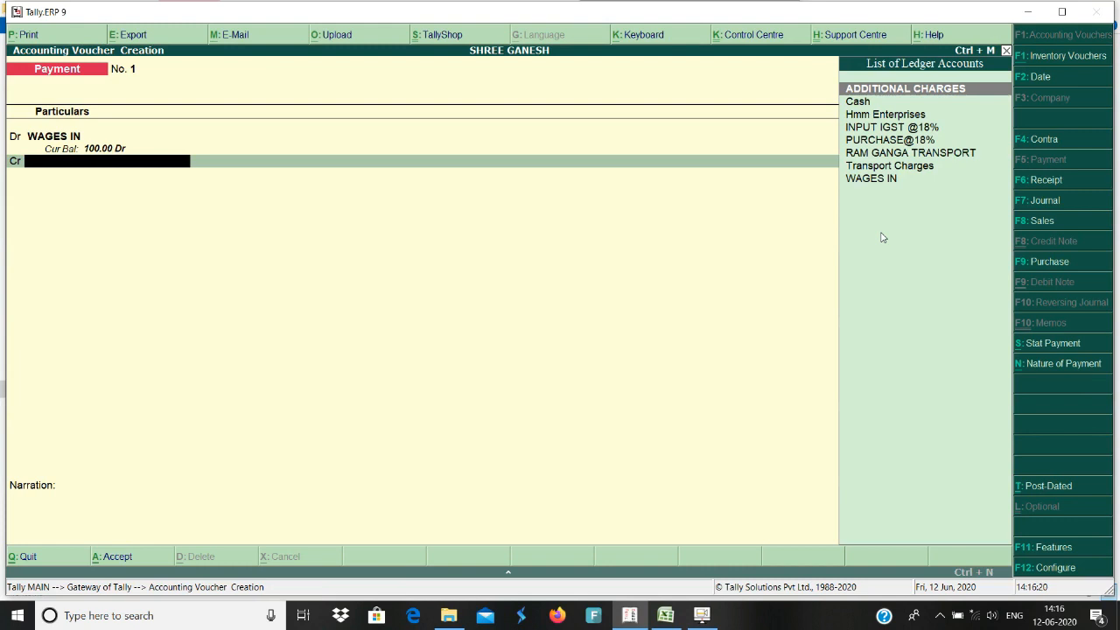
text(CA)
key(Return)
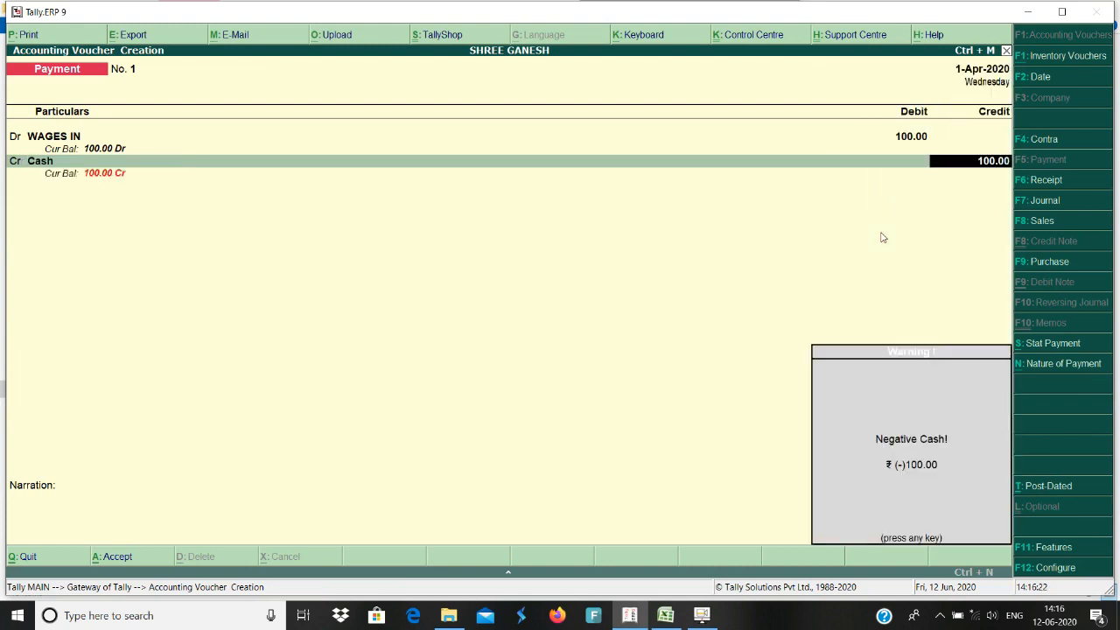
key(Return)
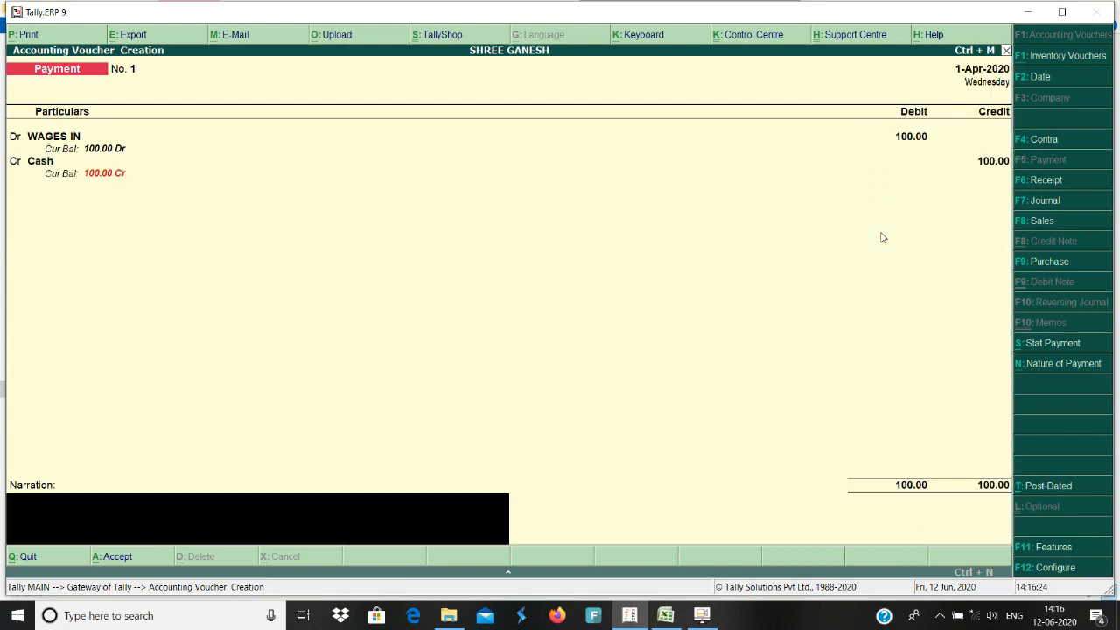
key(Return)
key(Return)
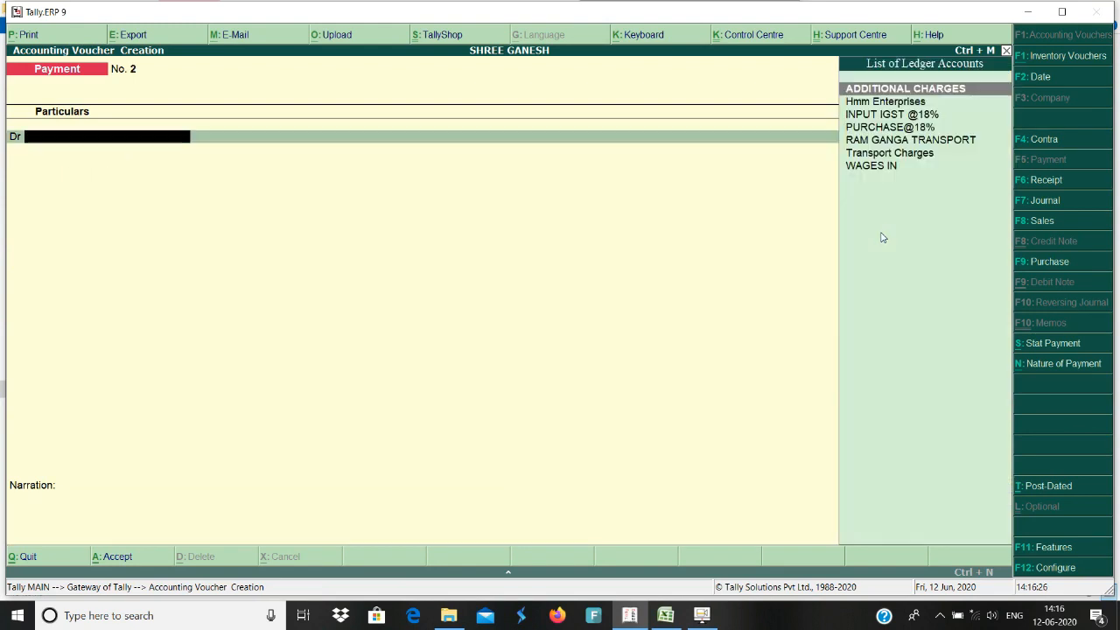
key(Escape)
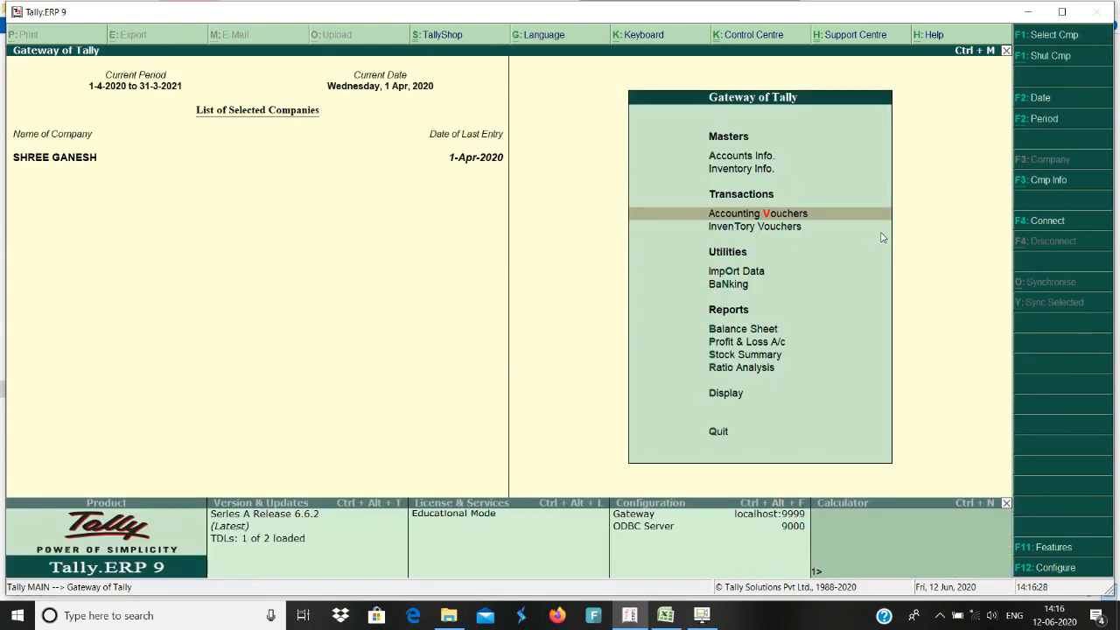
Open the Day Book and look into the RAM GANGA TRANSPORT purchase voucher.
key(d)
key(Down)
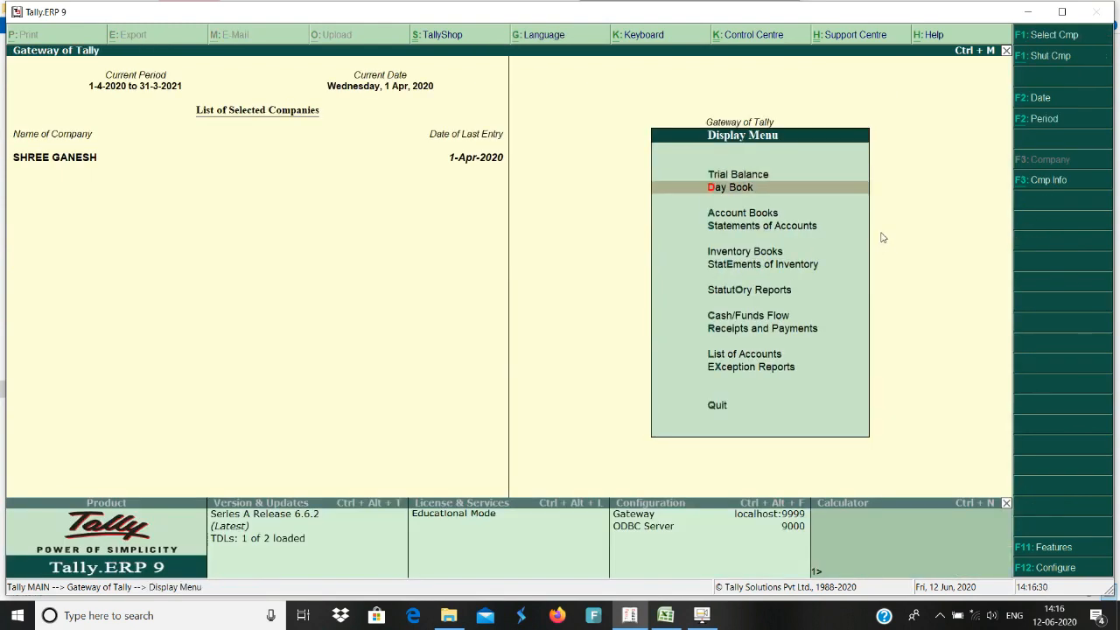
key(Return)
key(Down)
key(Down)
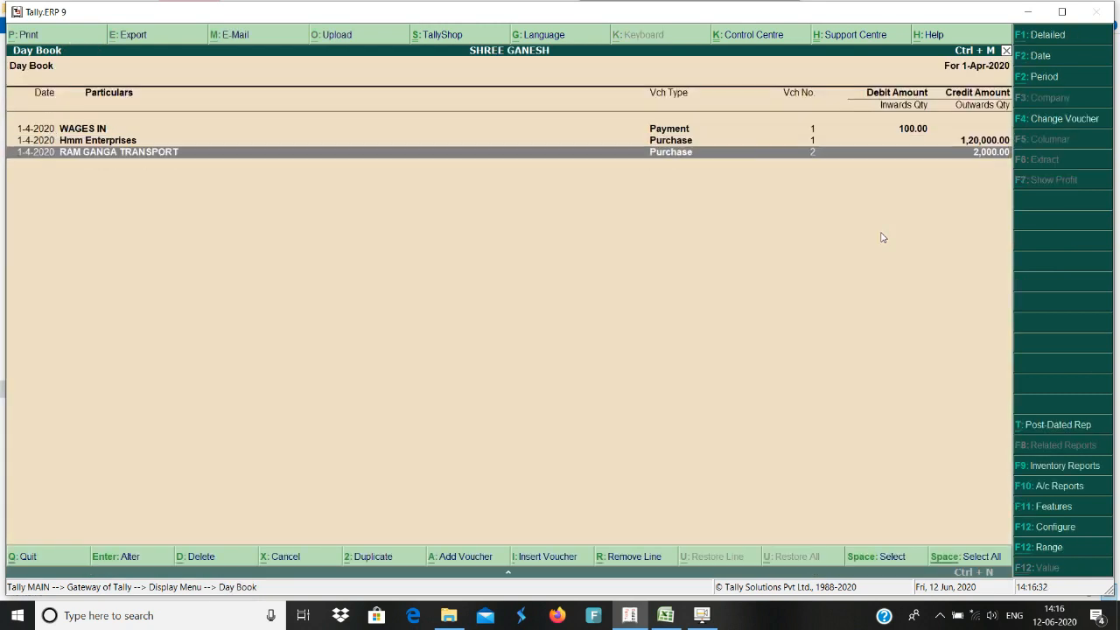
key(Return)
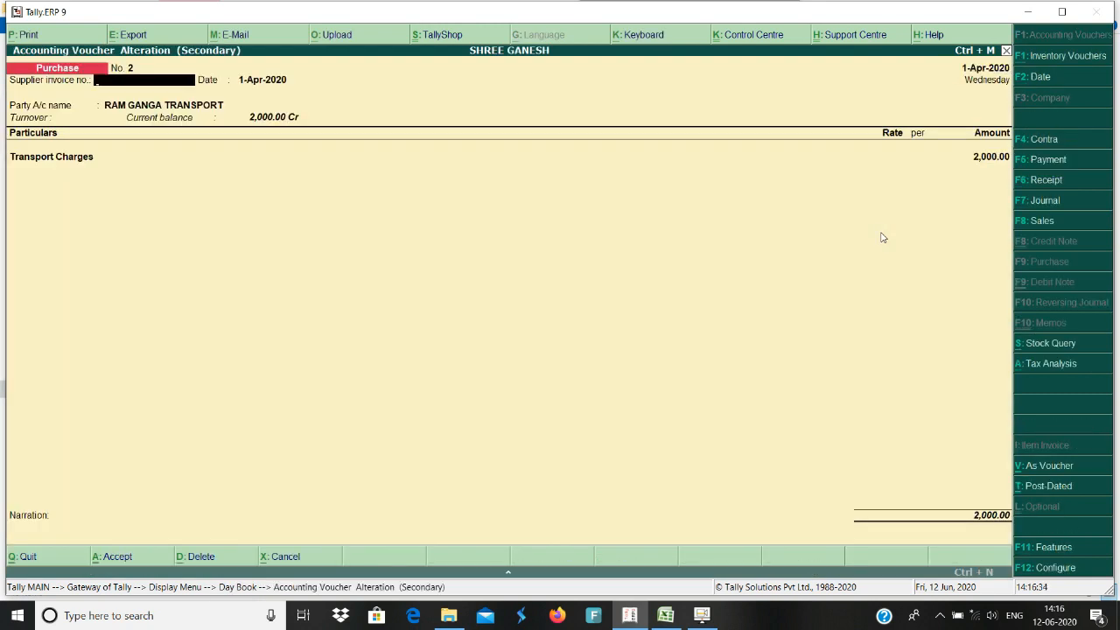
key(Escape)
Open the Hmm Enterprises purchase voucher and add WAGES IN for 100 below ADDITIONAL CHARGES.
key(Return)
key(Return)
key(Return)
key(Return)
key(Return)
key(Return)
key(Return)
key(Return)
key(Return)
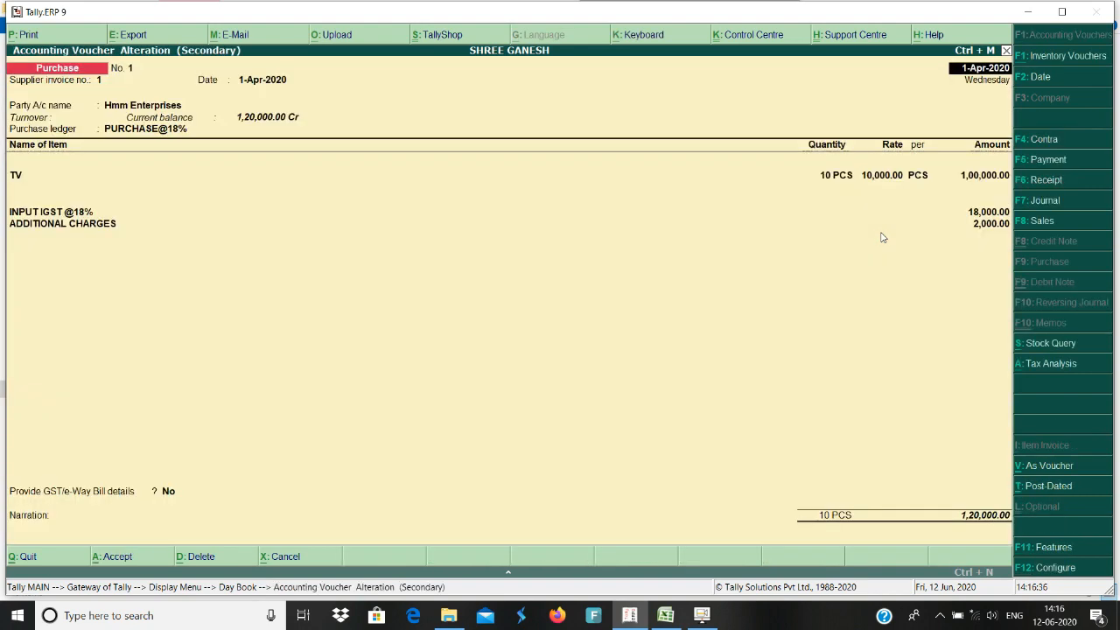
key(Return)
key(Return)
key(Return)
key(Return)
key(Return)
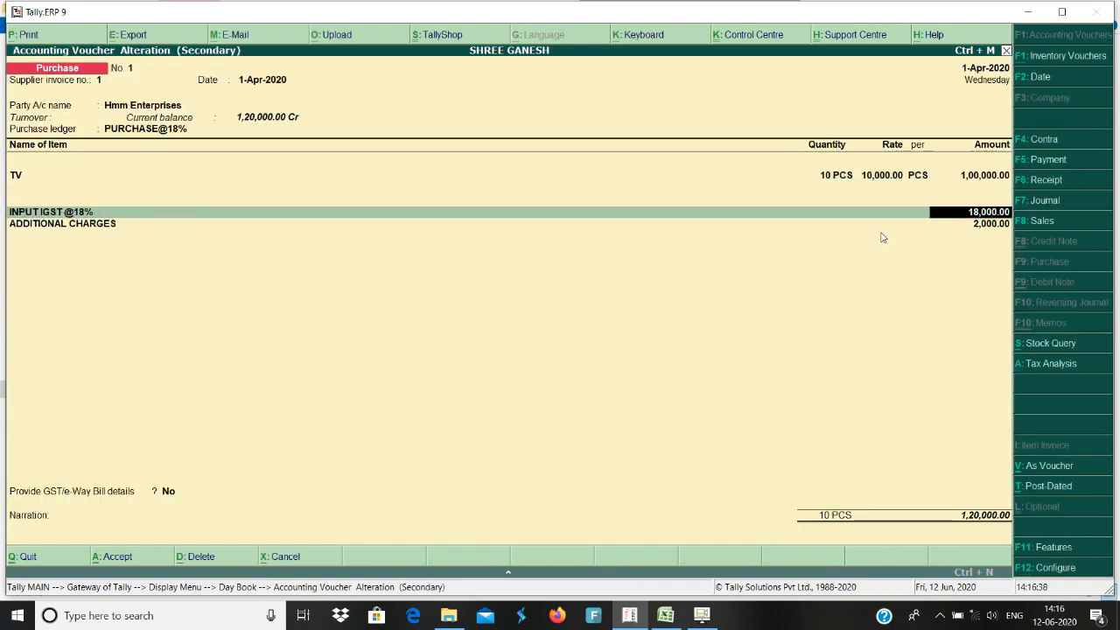
key(Return)
key(Return)
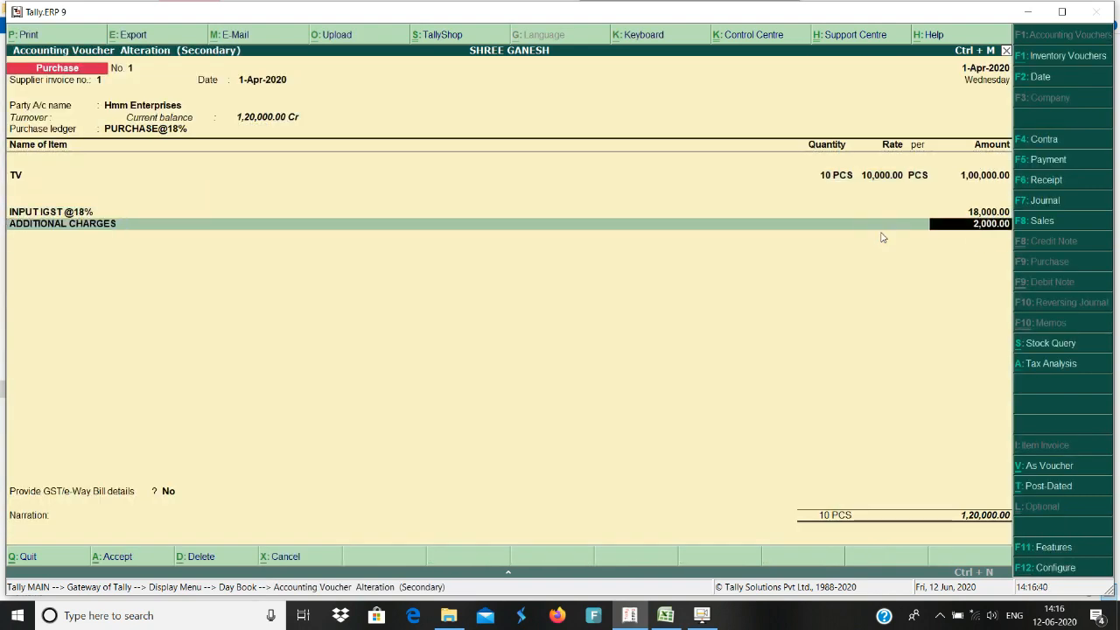
text(WA)
key(Return)
key(Return)
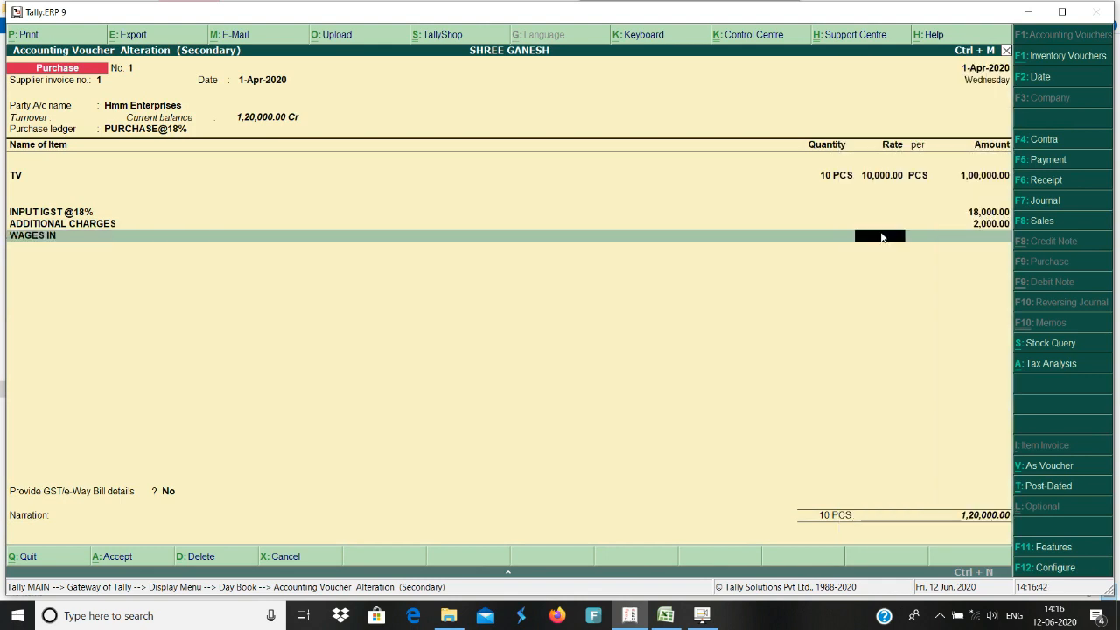
text(100)
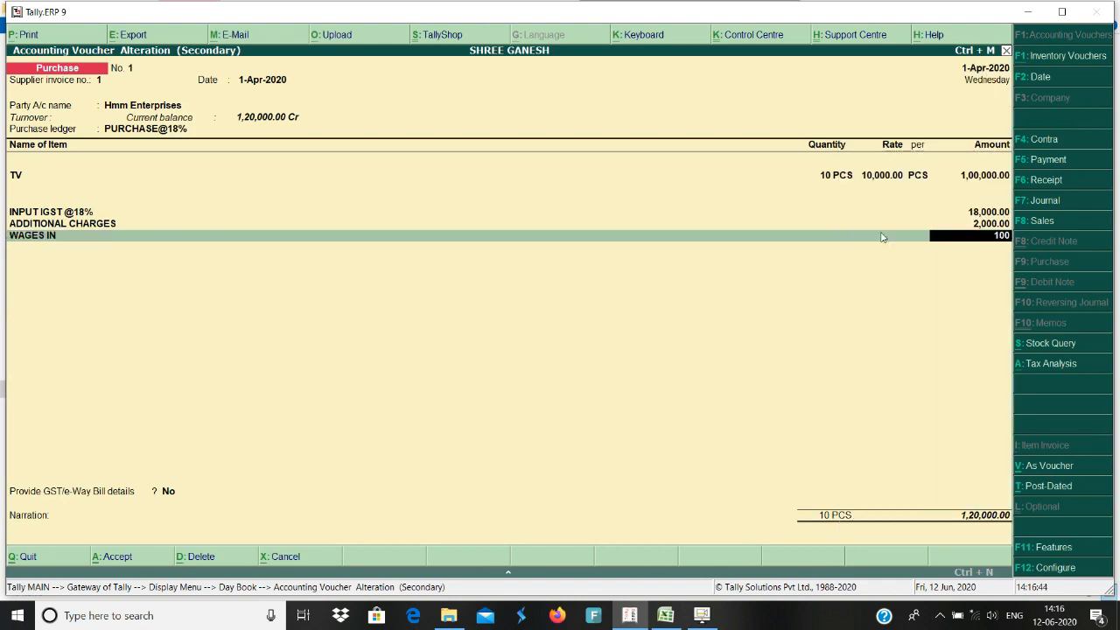
key(Return)
key(Return)
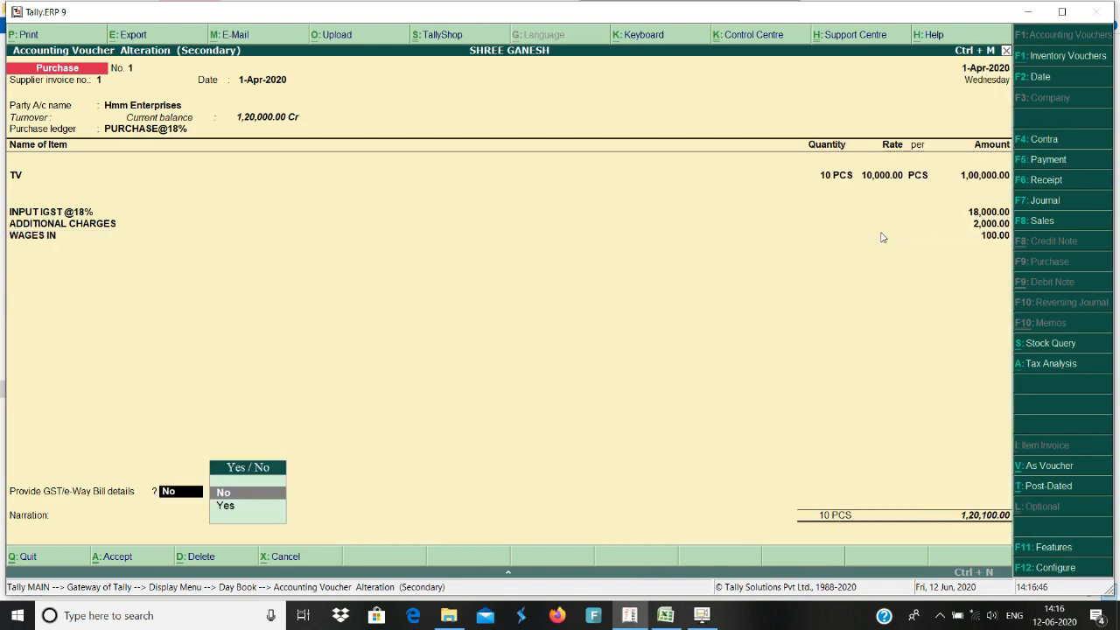
Allocate 100 Cr for Hmm Enterprises to a New Ref named WAGES/01, save the altered purchase voucher and leave the Day Book.
key(Return)
key(Return)
key(Return)
key(Return)
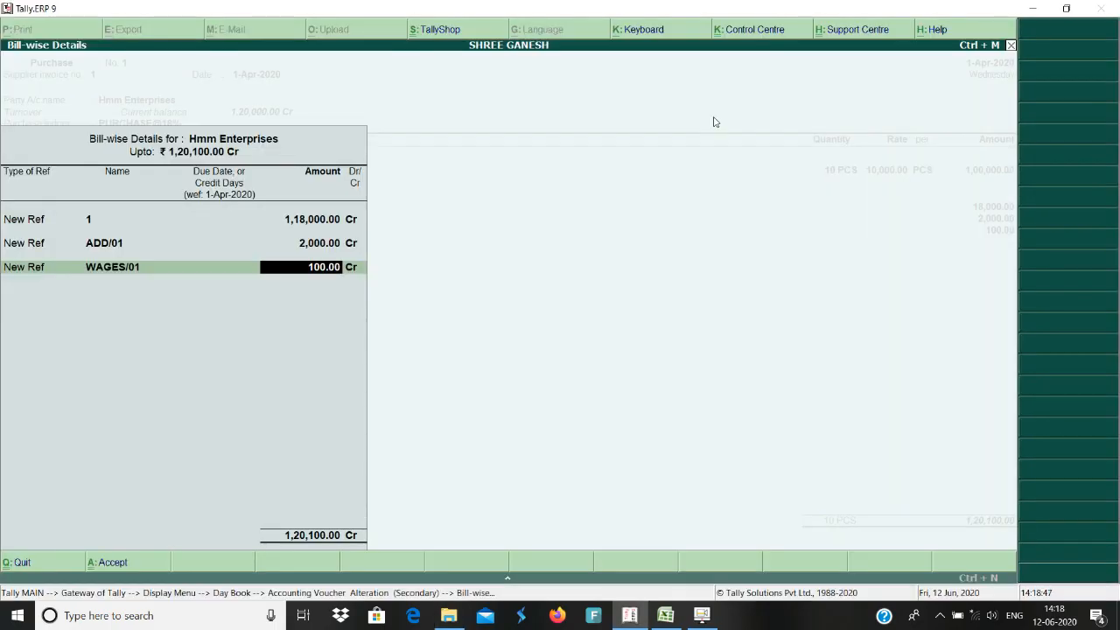
key(Return)
key(Return)
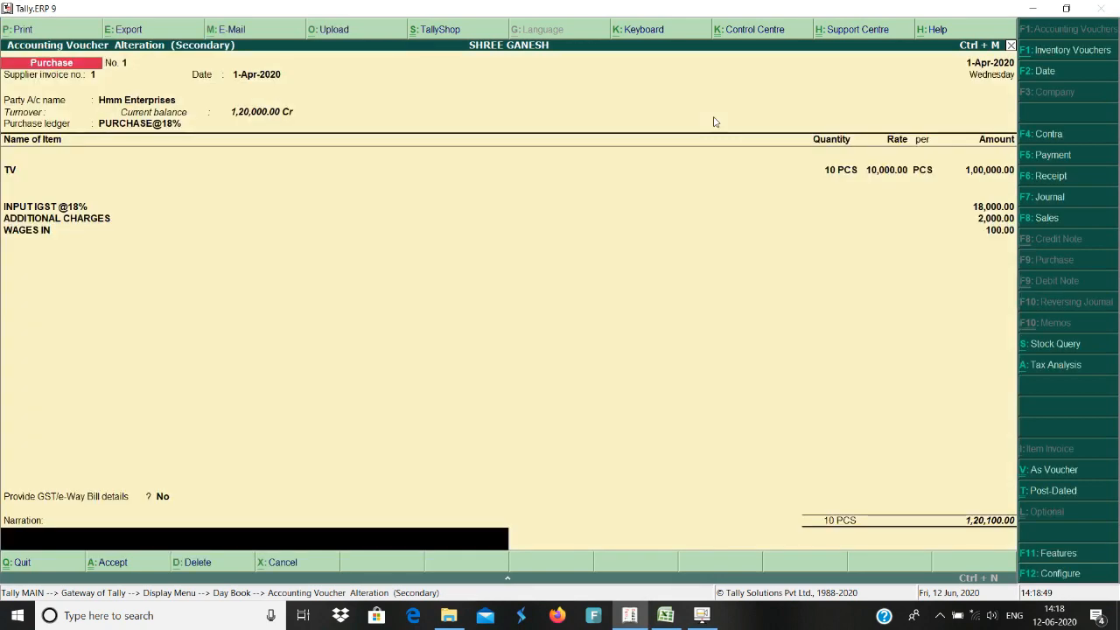
key(Return)
key(Return)
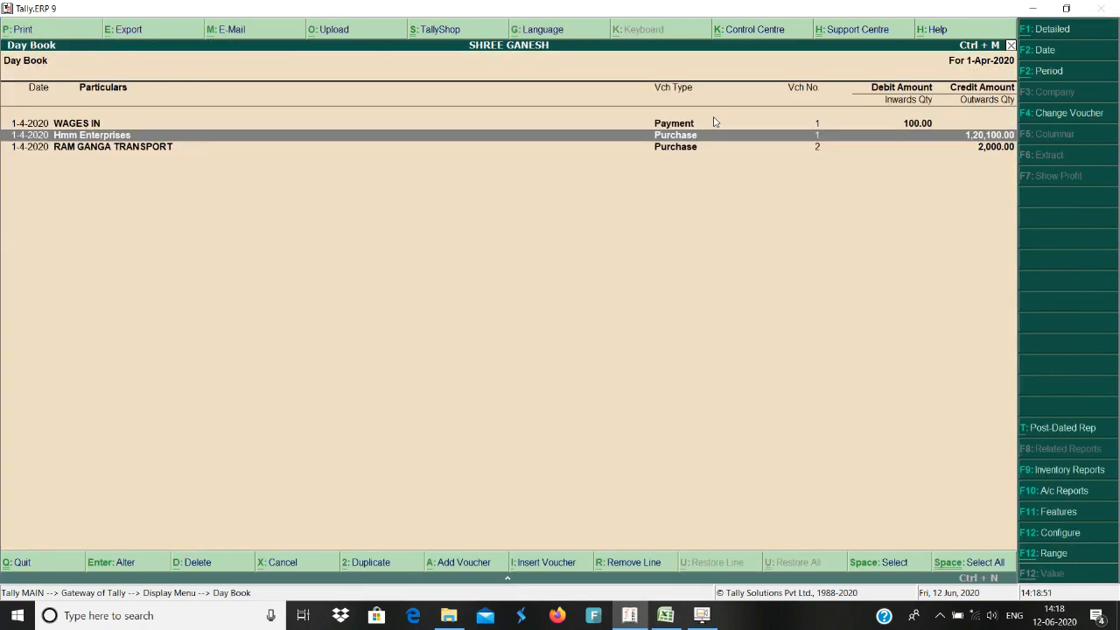
key(Escape)
key(Escape)
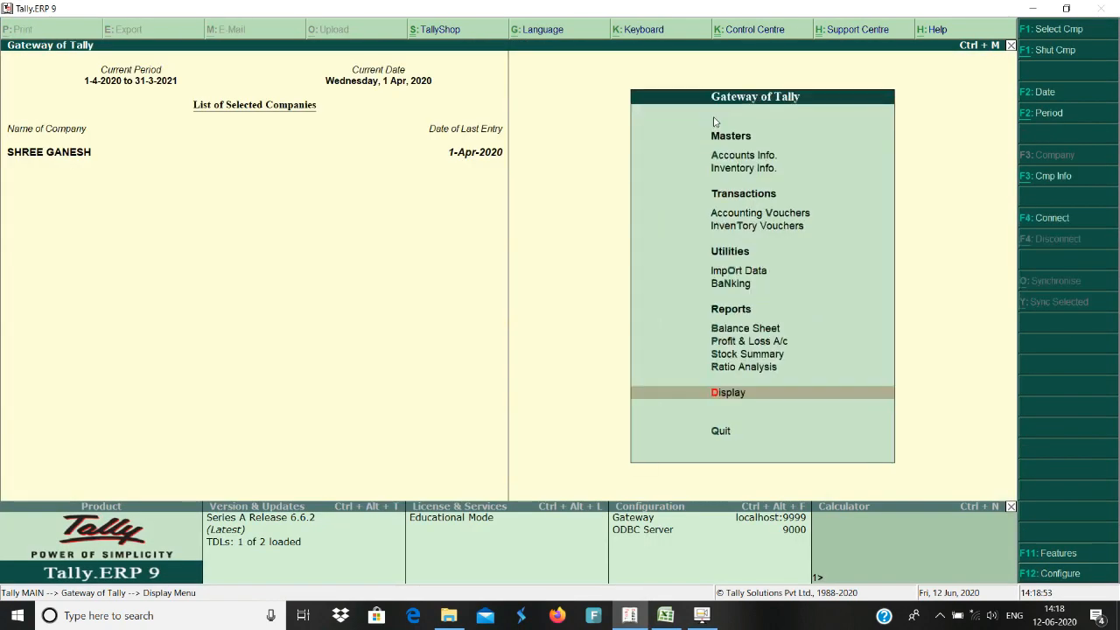
Start a payment voucher debiting RAM GANGA TRANSPORT with 2,000 and allocate it to Agst Ref 2.
key(v)
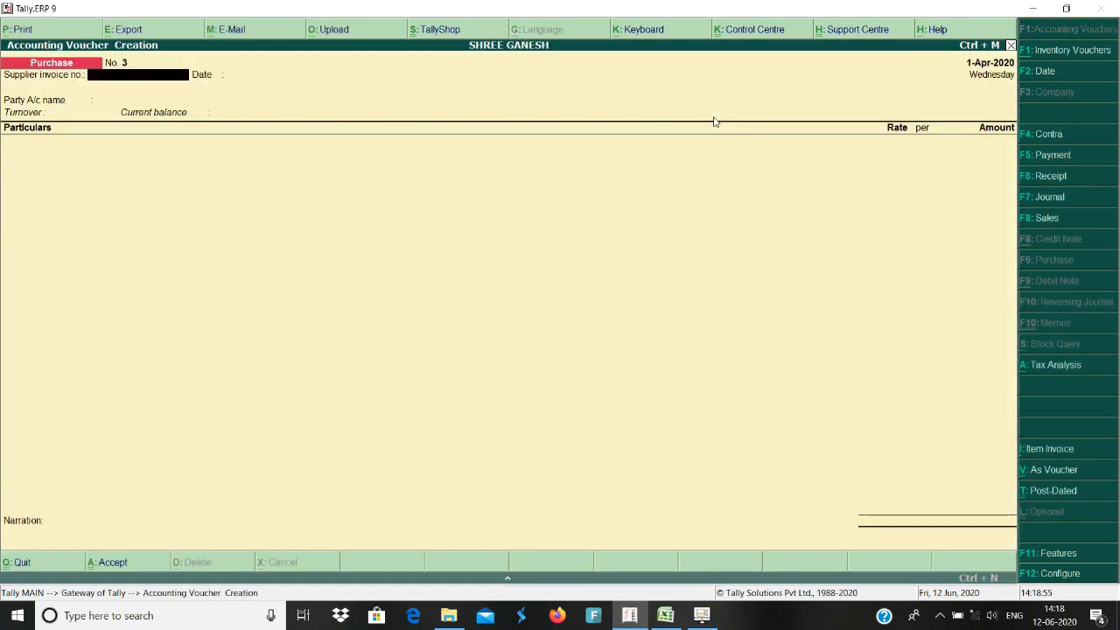
click(1054, 155)
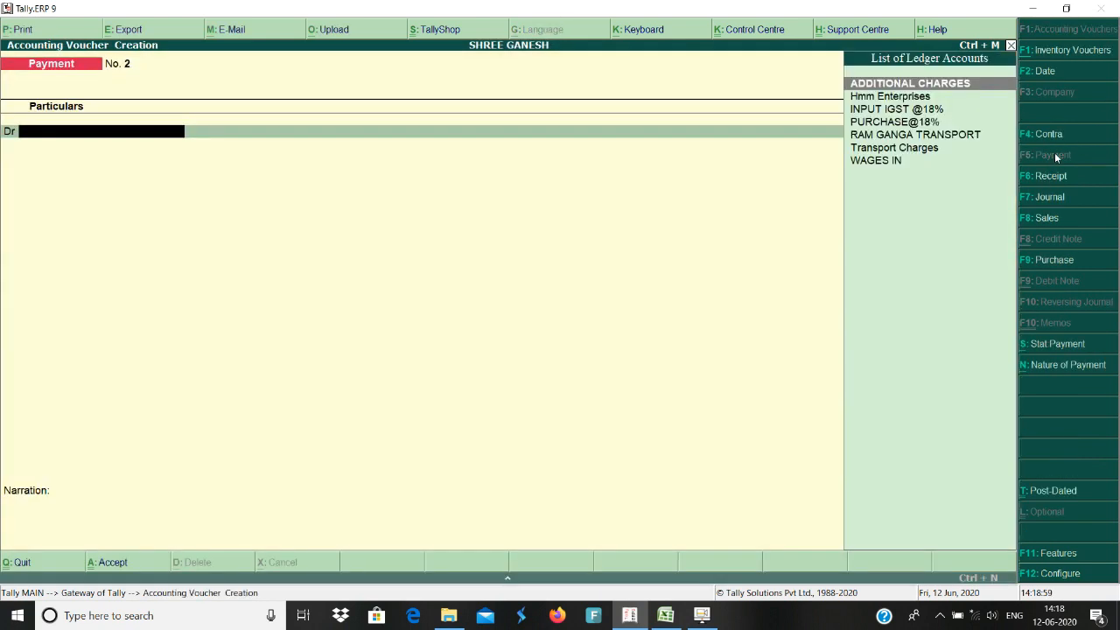
text(r)
key(Return)
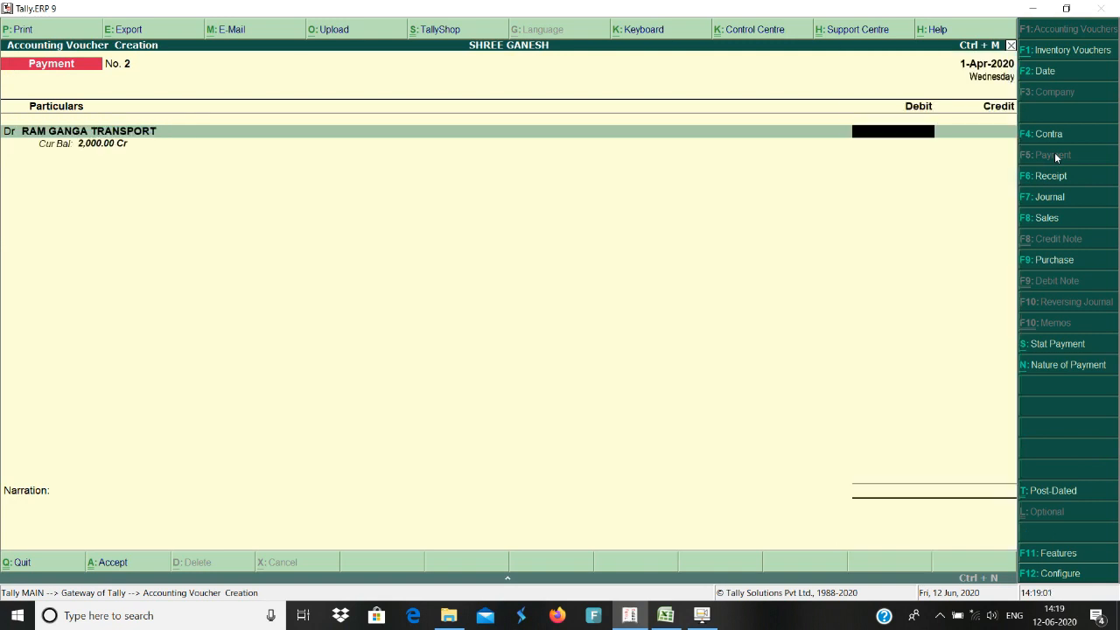
text(2000)
key(Return)
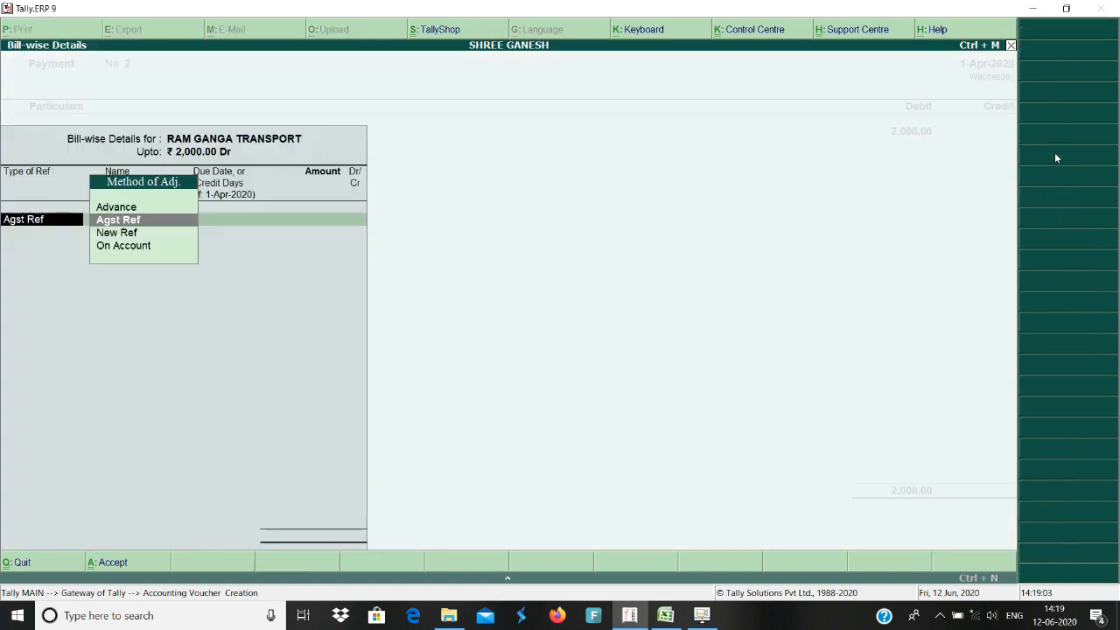
key(Return)
key(Return)
key(Return)
key(Return)
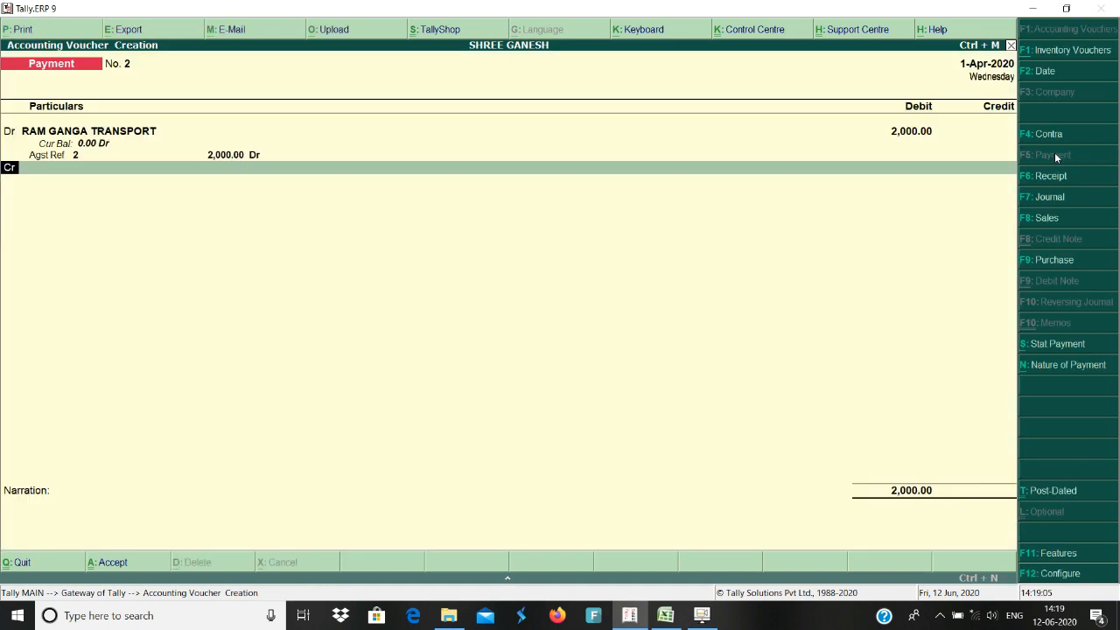
Credit Cash with 2,000, save the payment voucher and leave voucher entry.
text(ca)
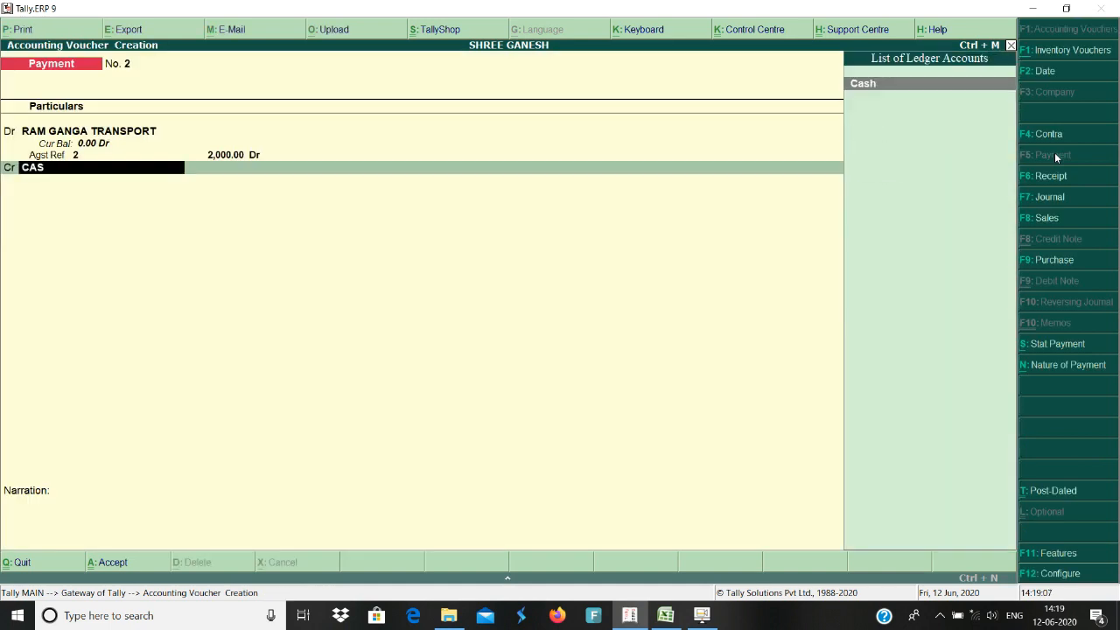
key(Return)
key(Return)
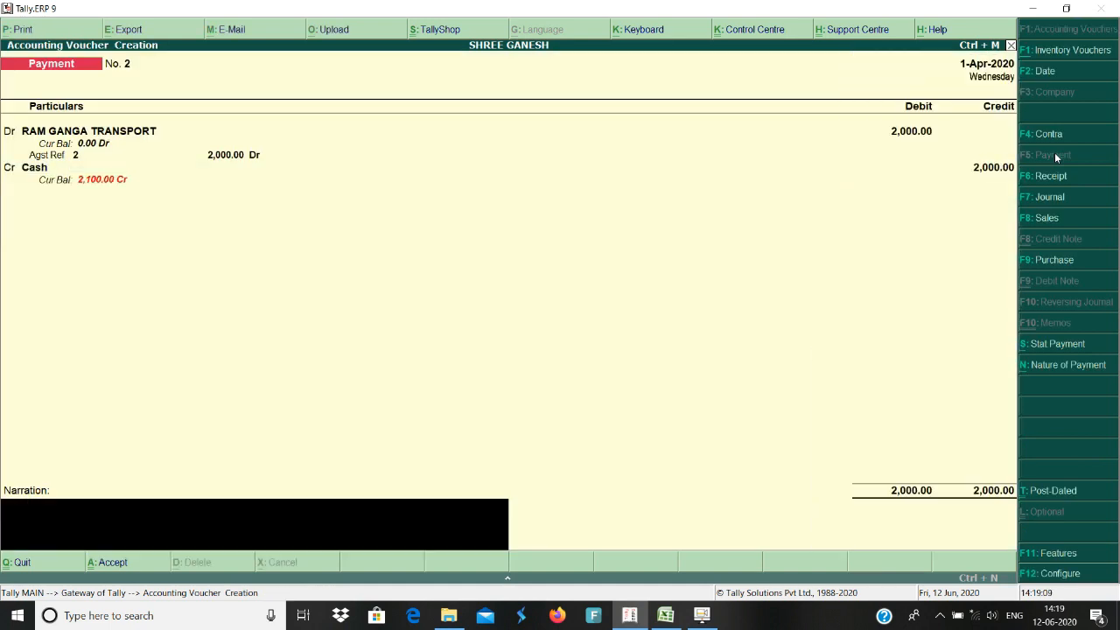
key(Return)
key(Return)
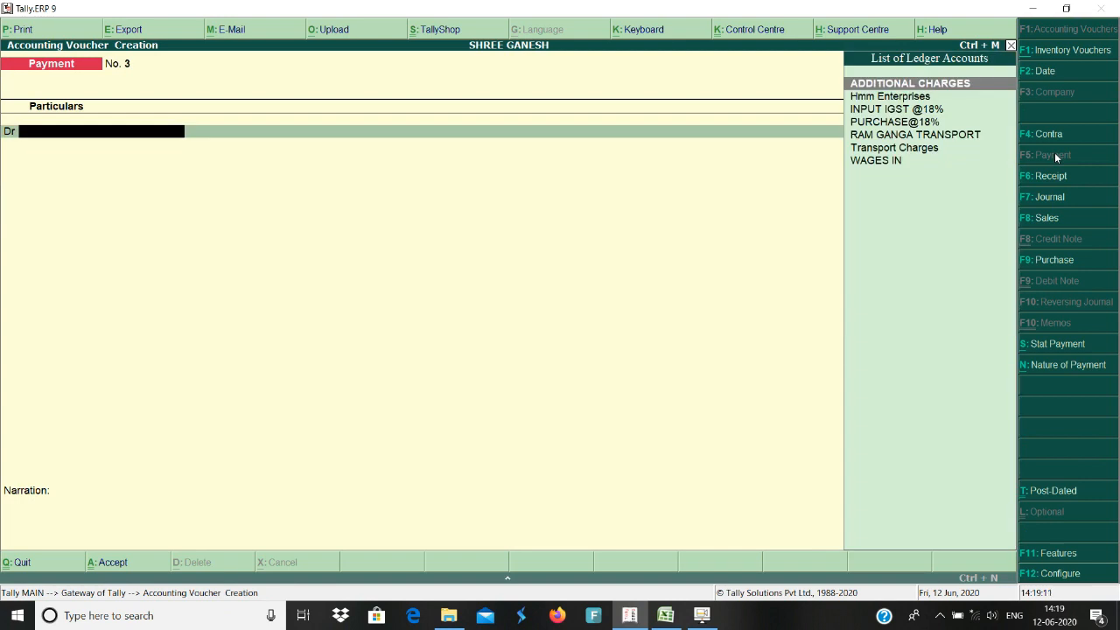
key(Escape)
key(Return)
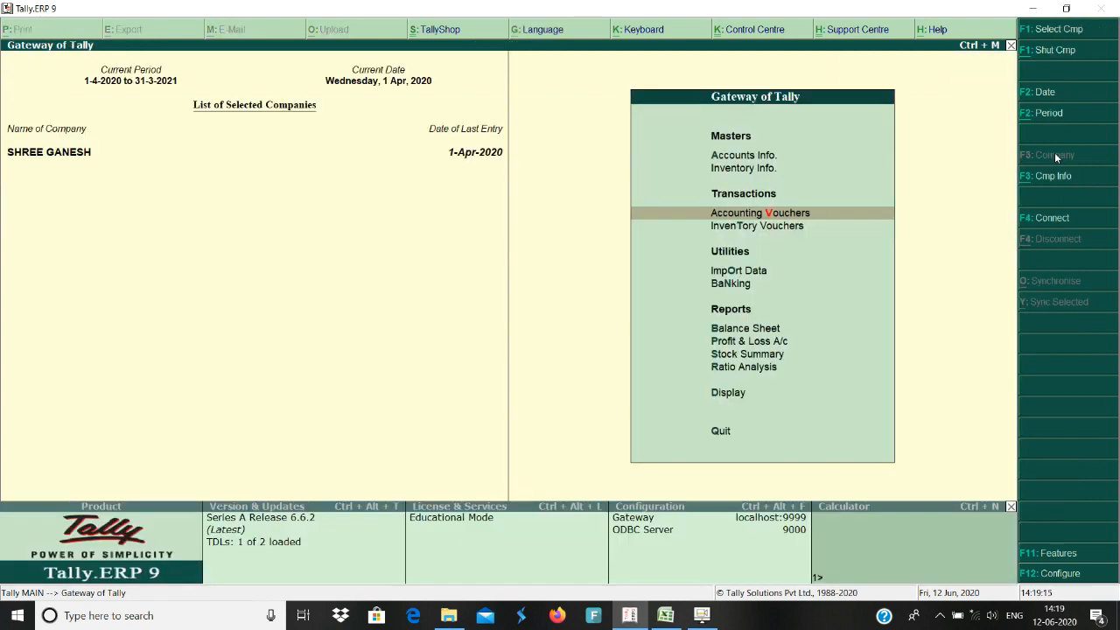
Start a journal voucher with reference number 1 dated 1-Apr-2020.
key(Return)
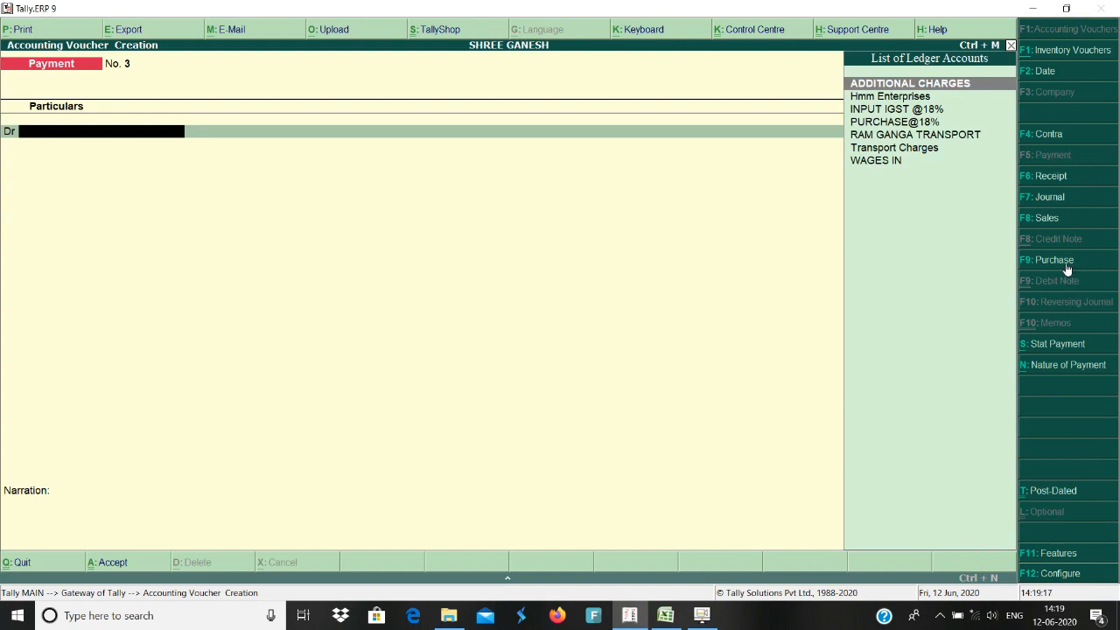
click(1054, 201)
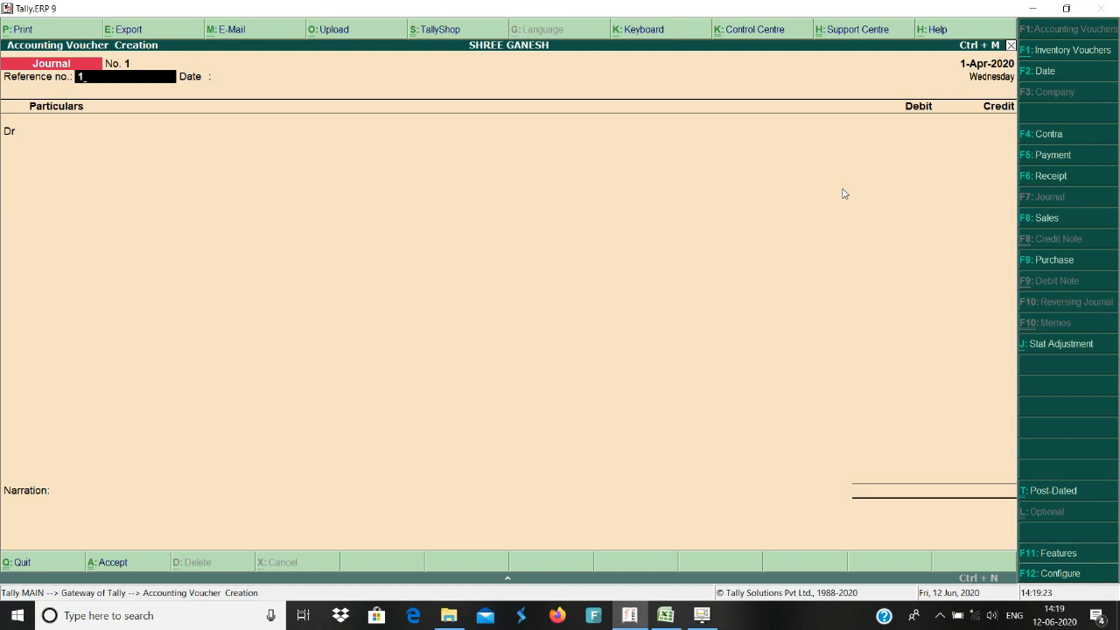
key(Return)
key(Return)
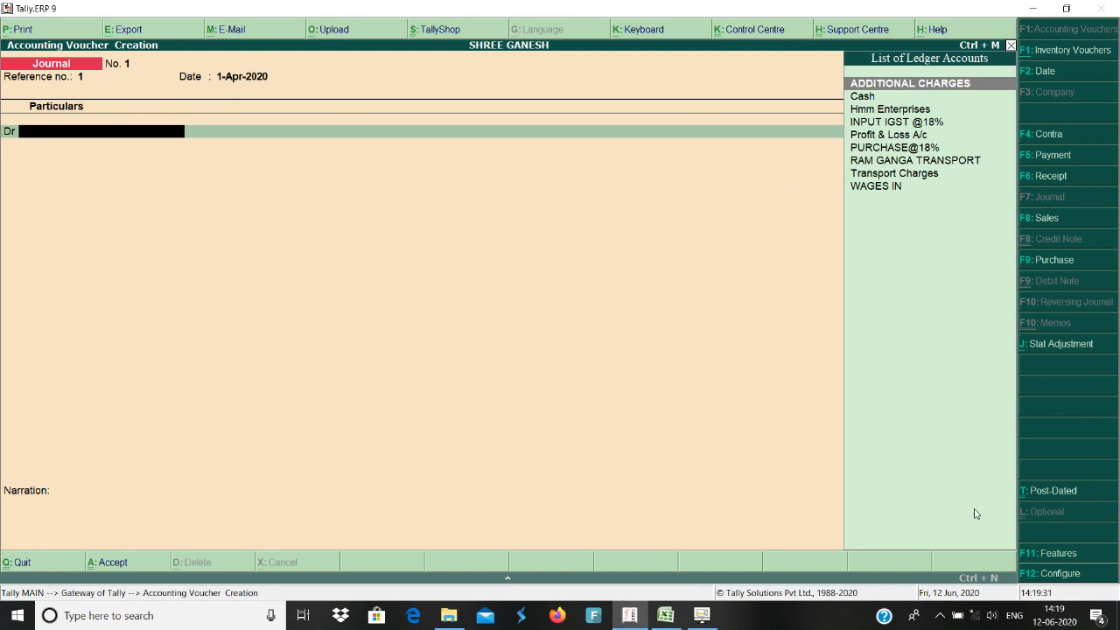
Check the Use ref. number in journals option in the journal voucher configuration.
click(1059, 575)
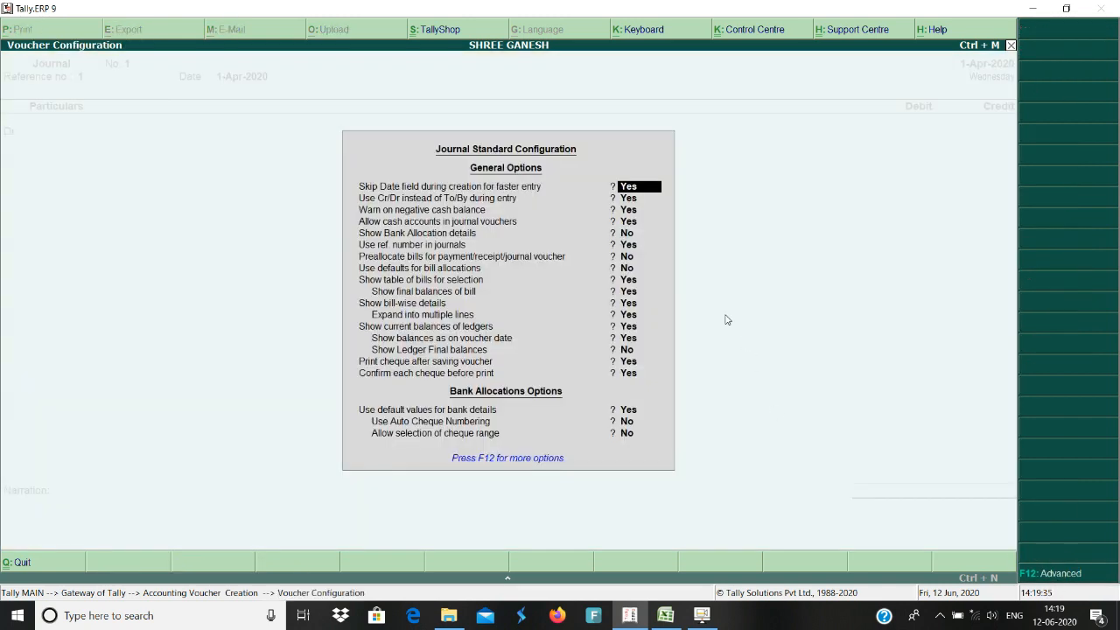
key(Down)
key(Down)
key(Down)
key(Down)
key(Down)
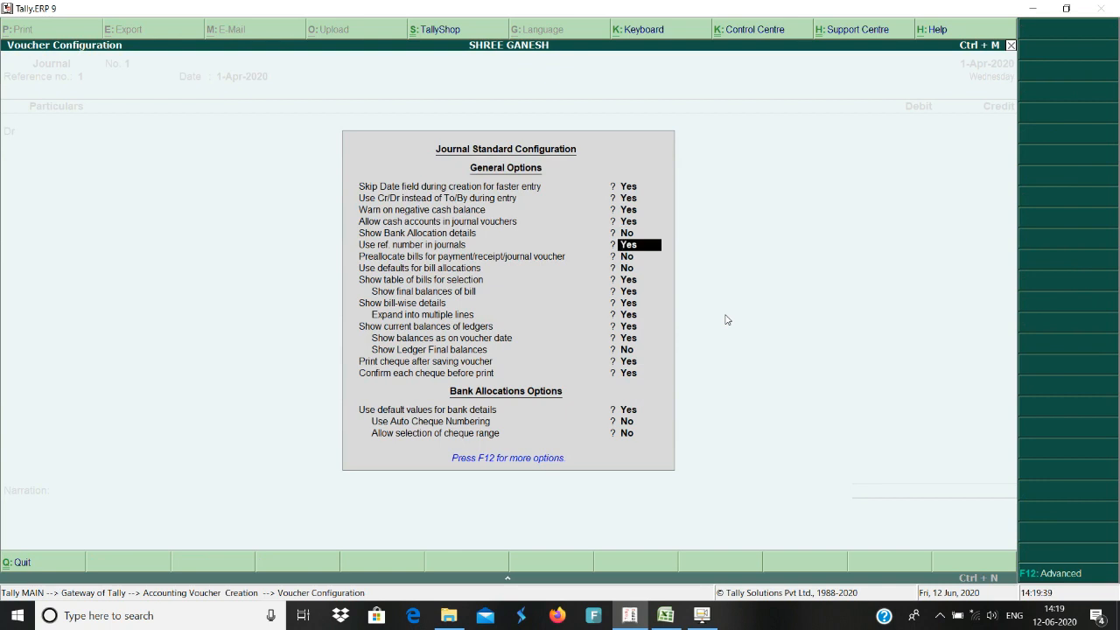
key(Escape)
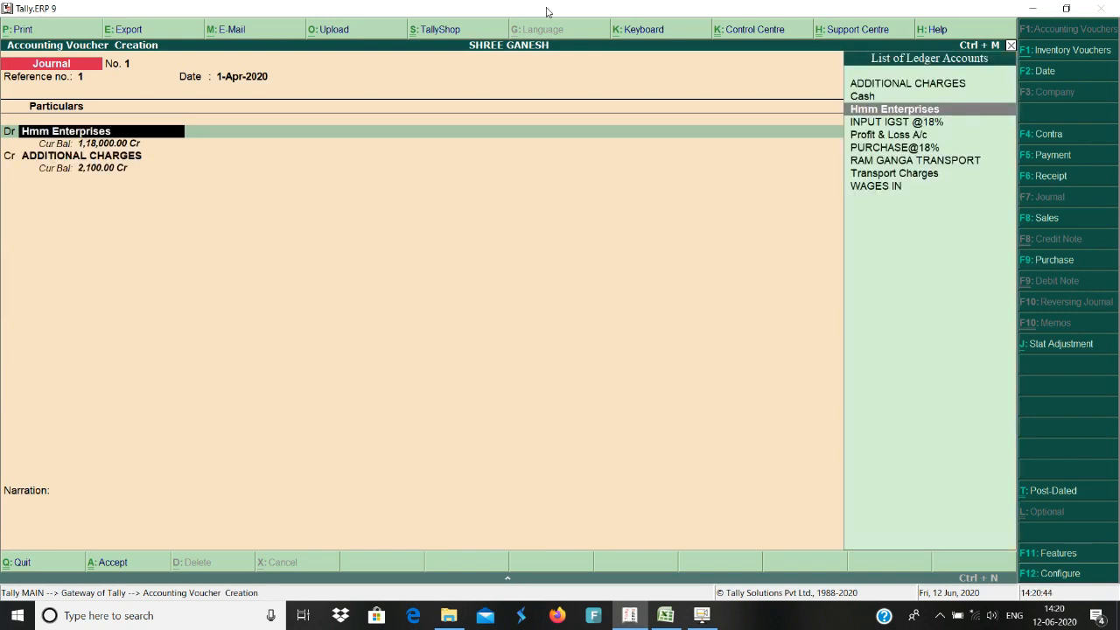
Accept Hmm Enterprises as the journal's 2,100 debit and allocate 2,000 Dr to Agst Ref ADD/01.
key(Return)
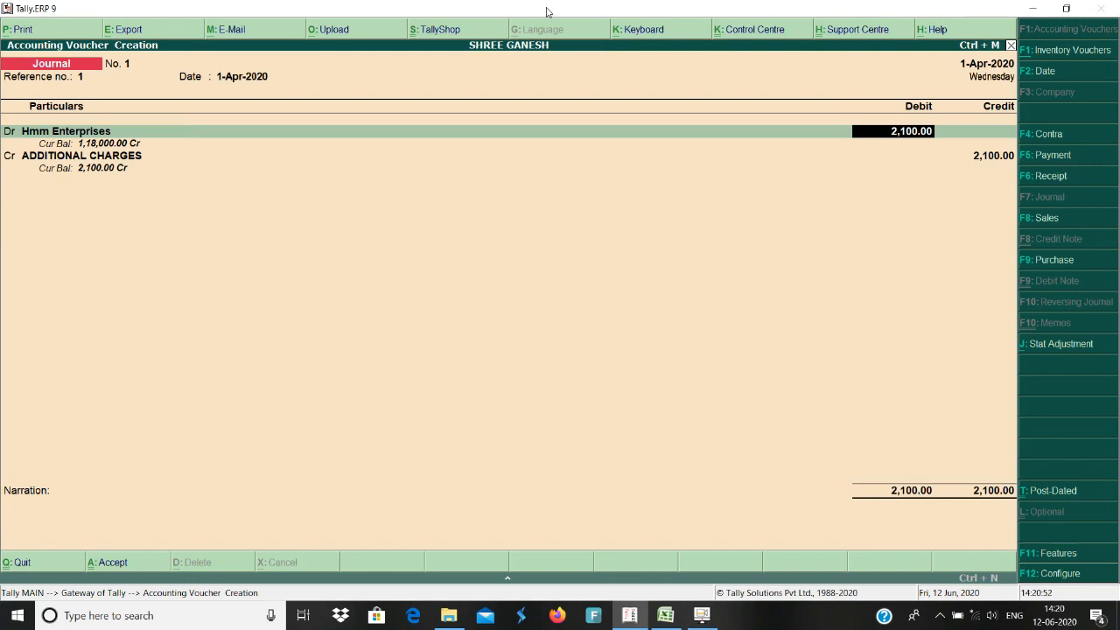
key(Return)
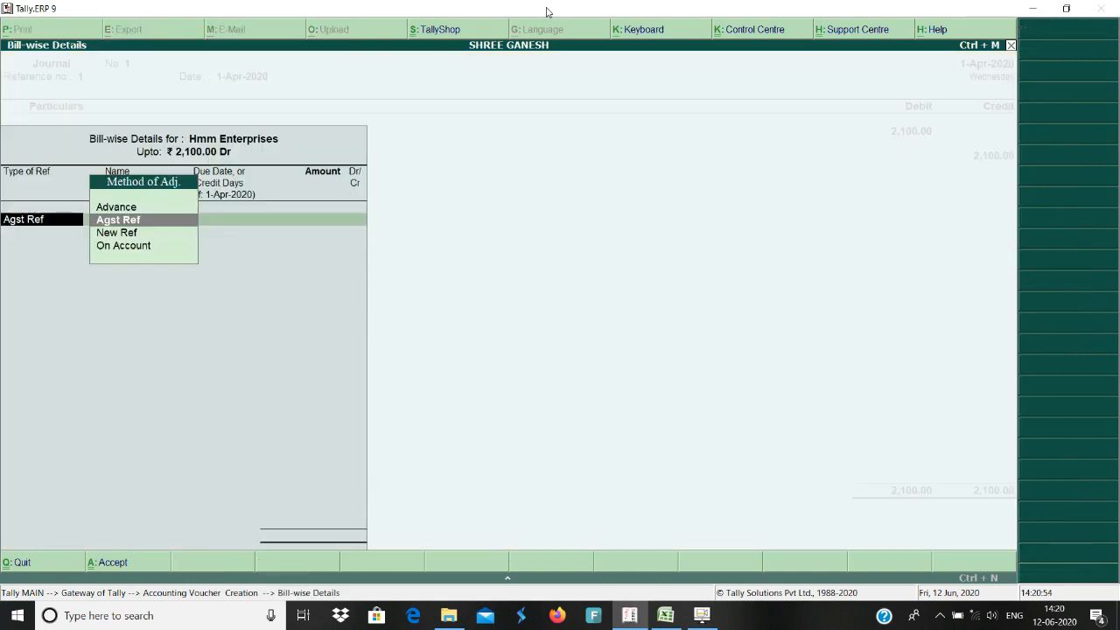
key(Return)
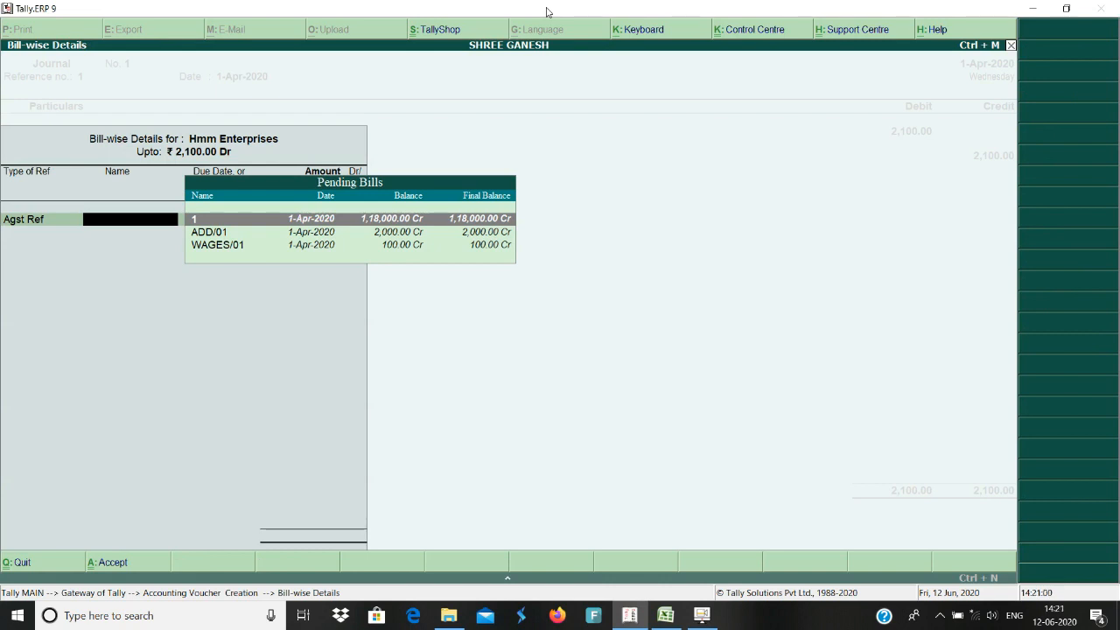
key(Down)
key(Return)
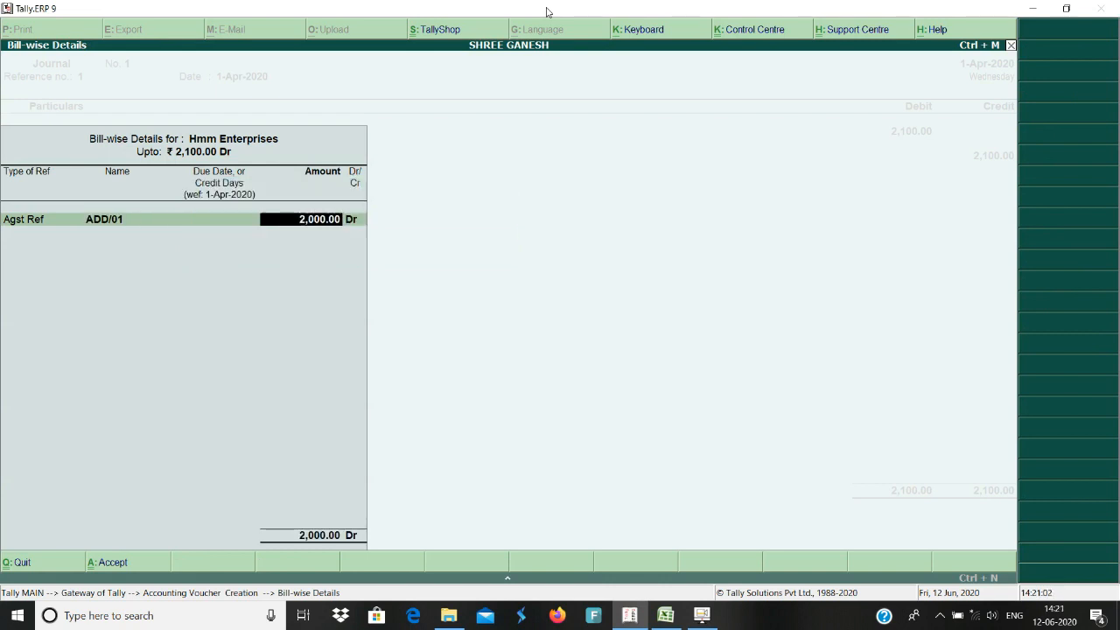
key(Return)
key(Return)
Allocate the remaining 100 Dr for Hmm Enterprises to Agst Ref WAGES/01 and close the bill-wise details.
key(Return)
key(Down)
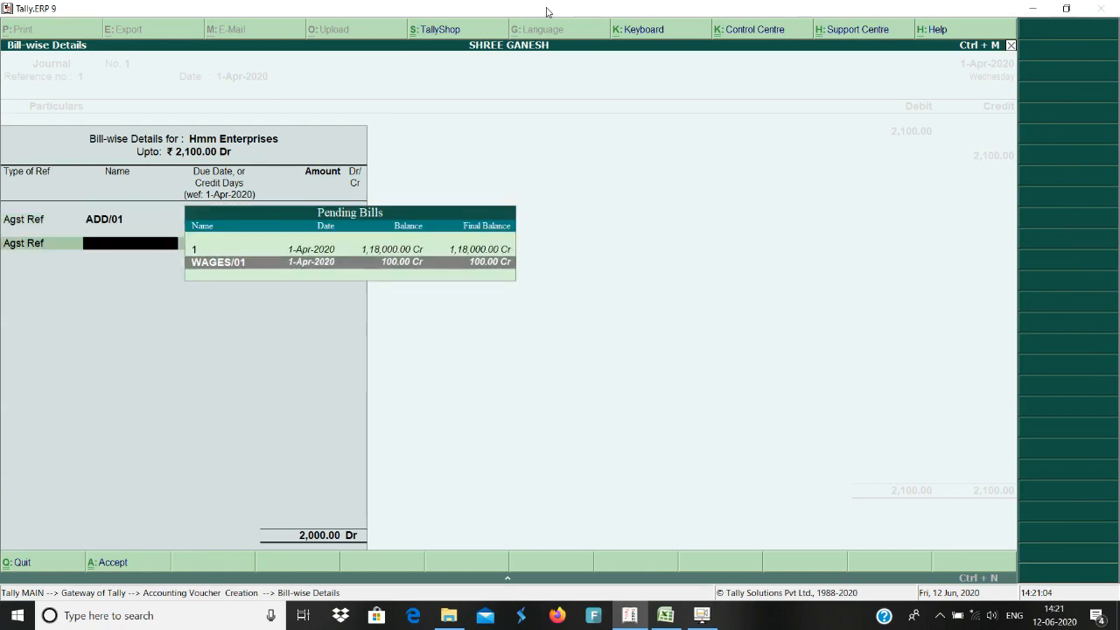
key(Return)
key(Return)
key(Return)
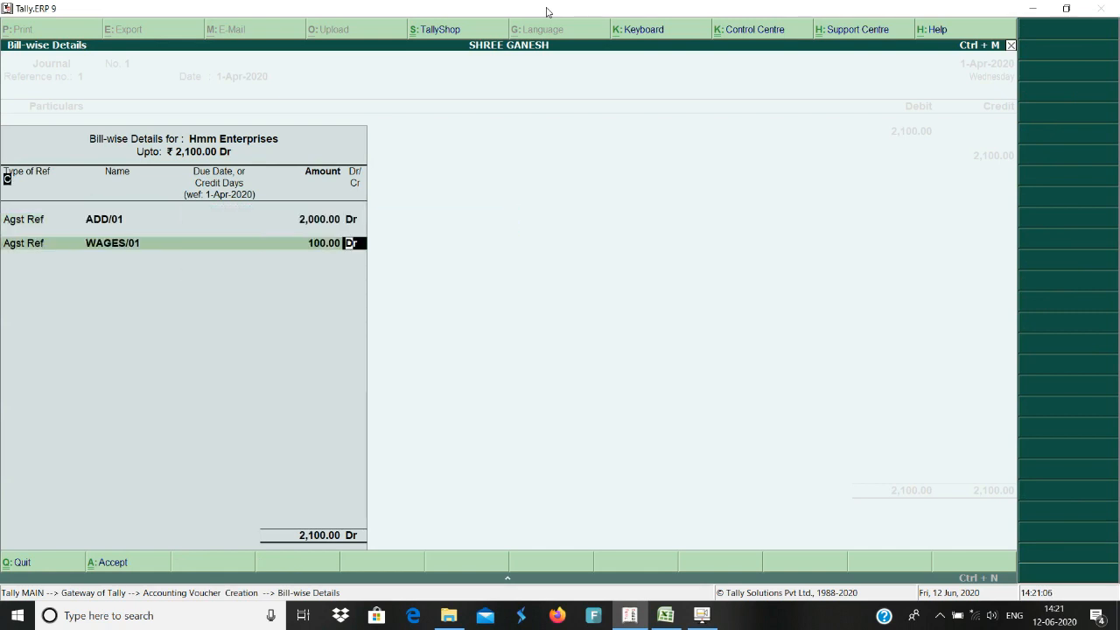
key(Return)
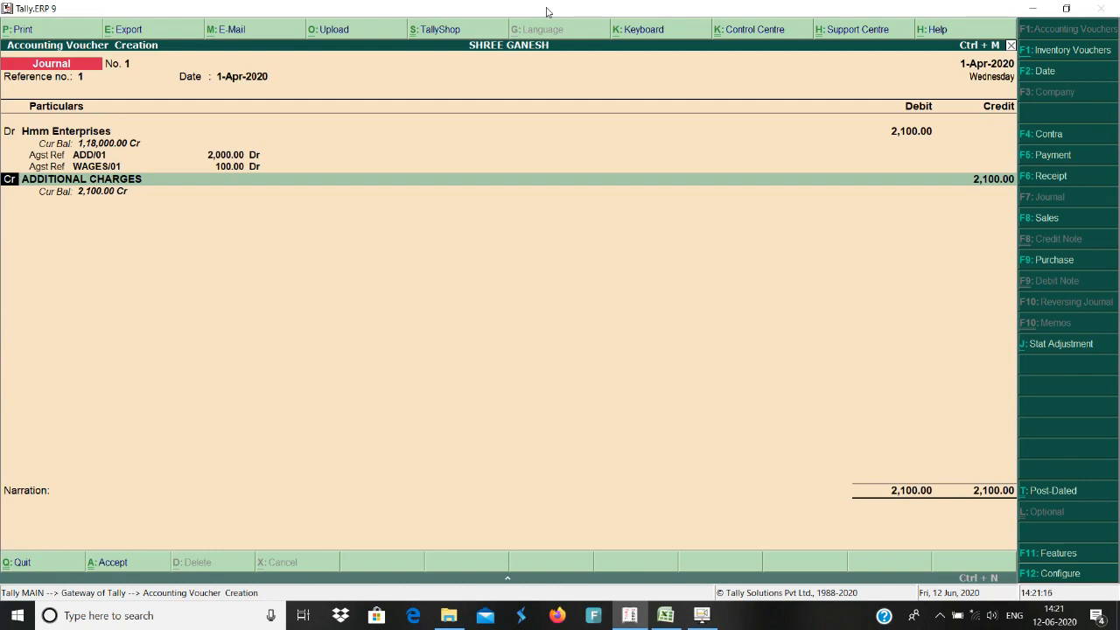
Set the journal's ADDITIONAL CHARGES credit to 2,000.
key(Return)
key(Return)
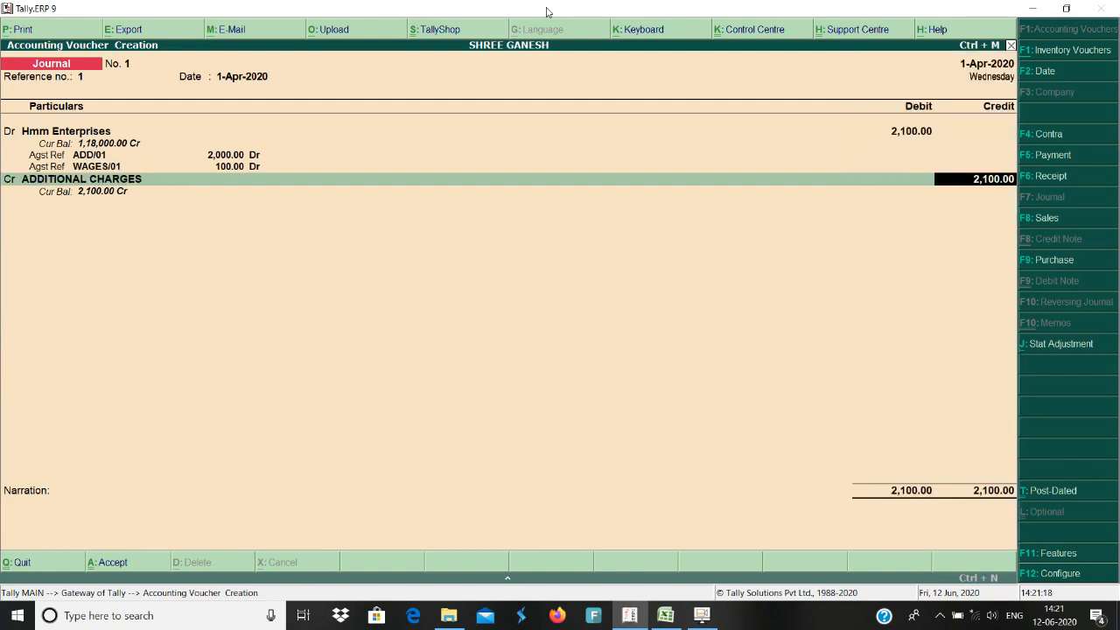
text(2000)
key(Return)
key(Return)
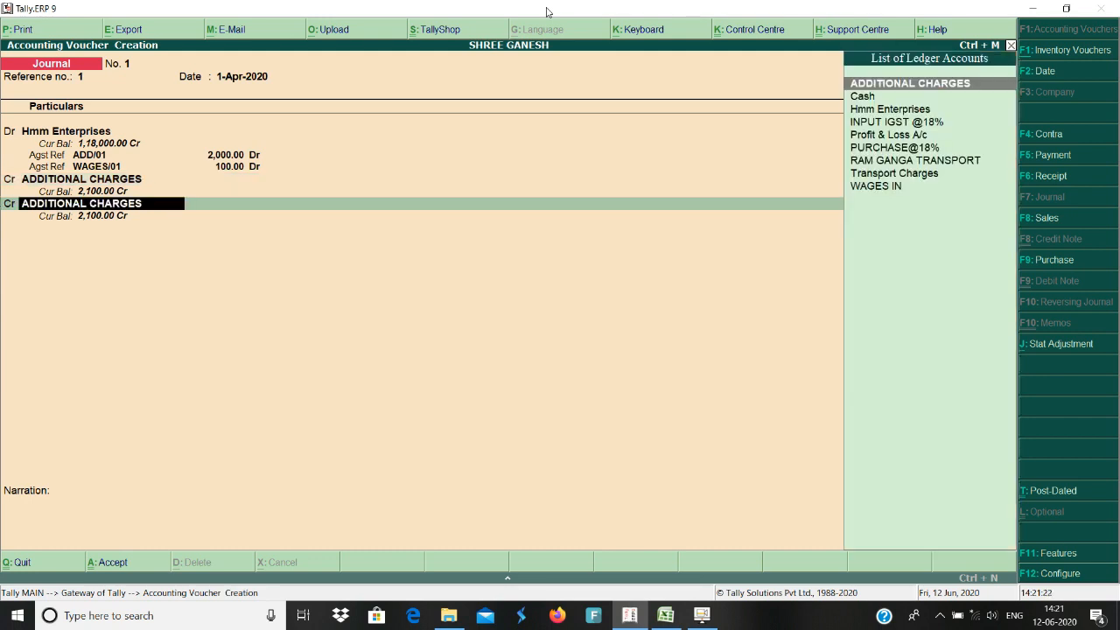
Credit the remaining 100 to WAGES IN, save the journal without a narration and leave voucher entry.
text(w)
key(Return)
key(Return)
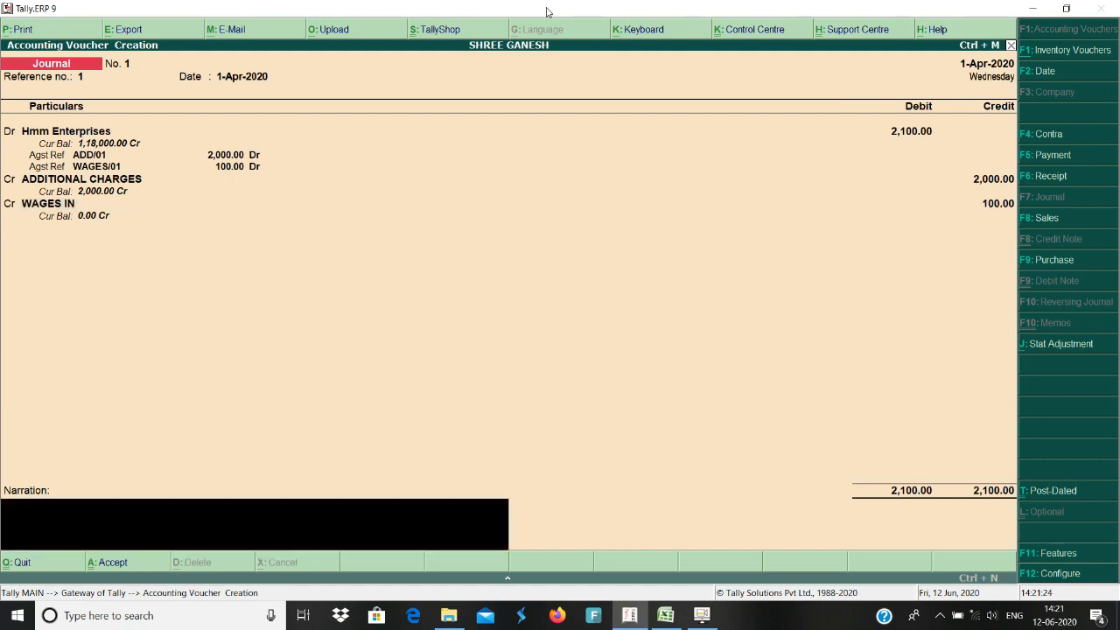
key(Return)
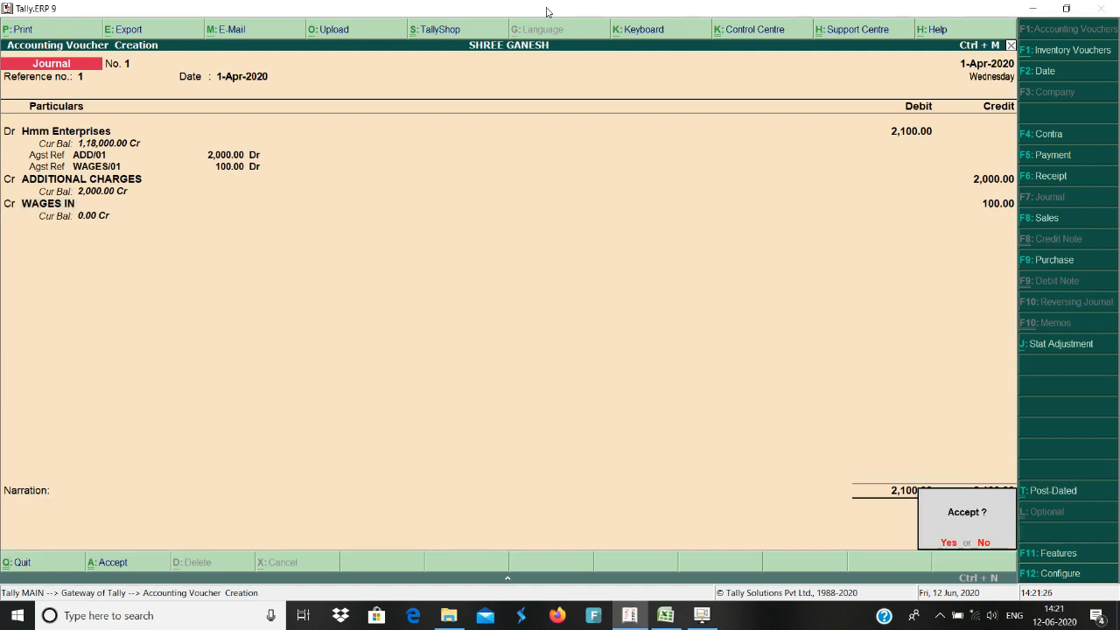
key(Return)
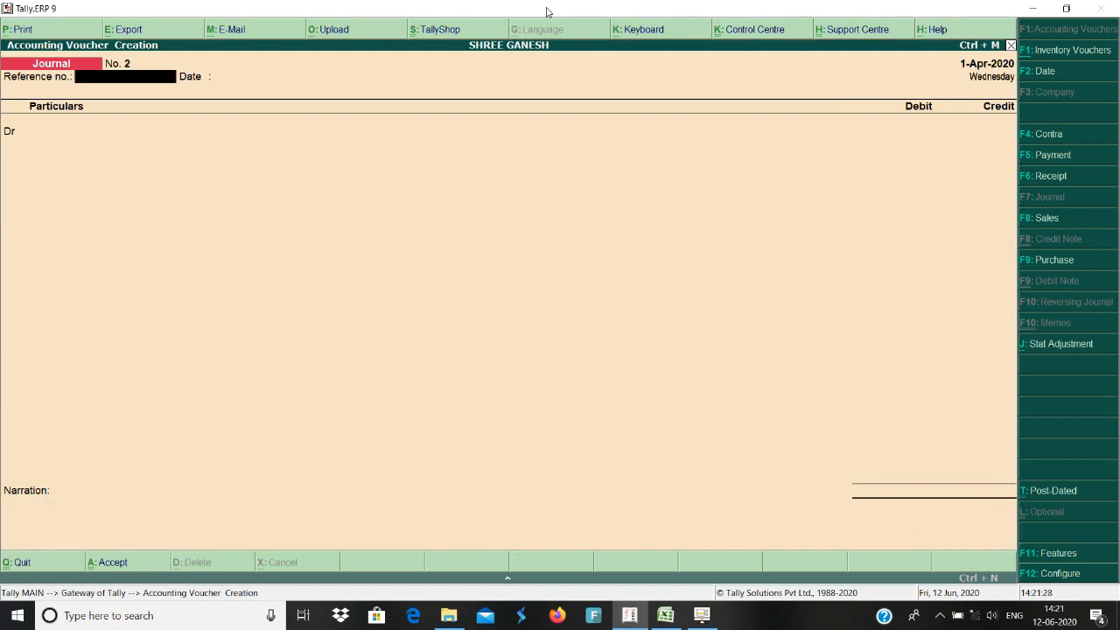
key(Escape)
key(Return)
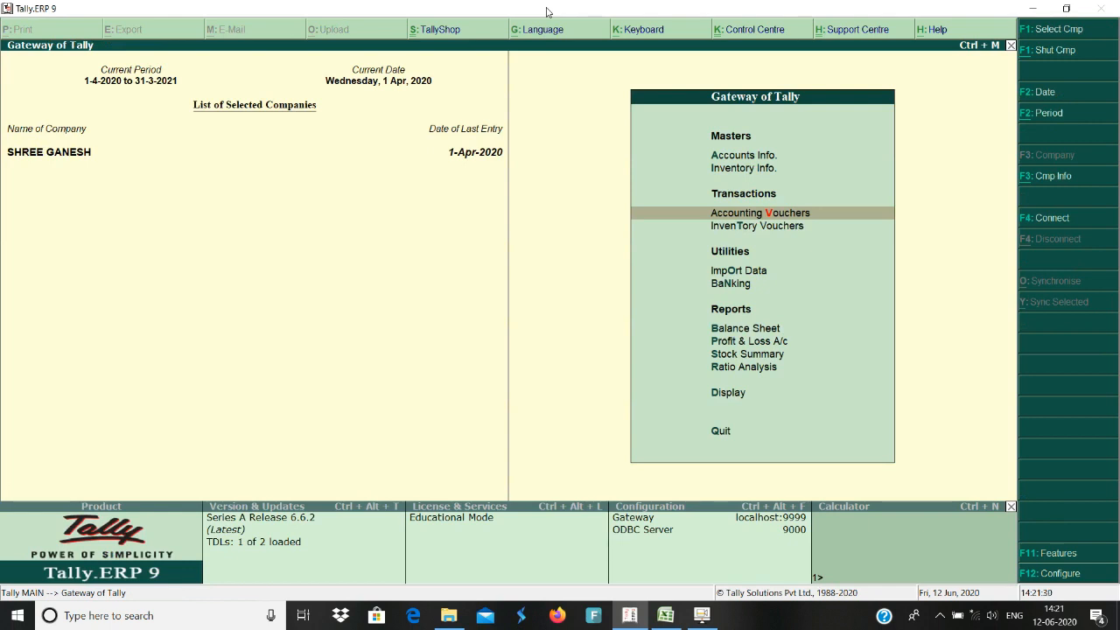
Check the Profit & Loss A/c and its Purchase Accounts breakdown.
key(p)
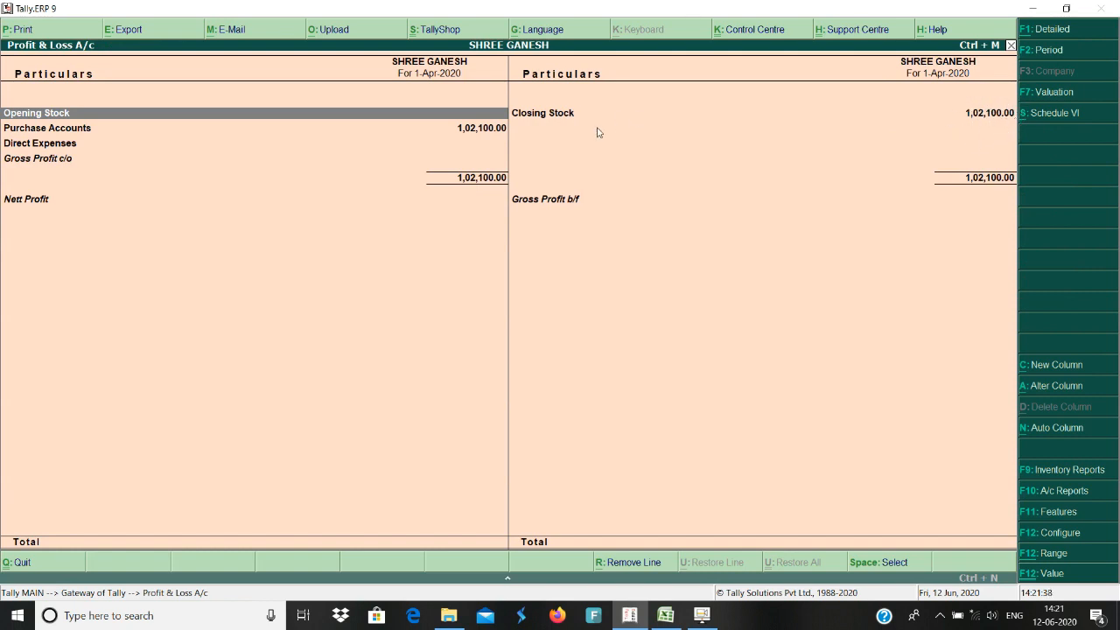
key(Down)
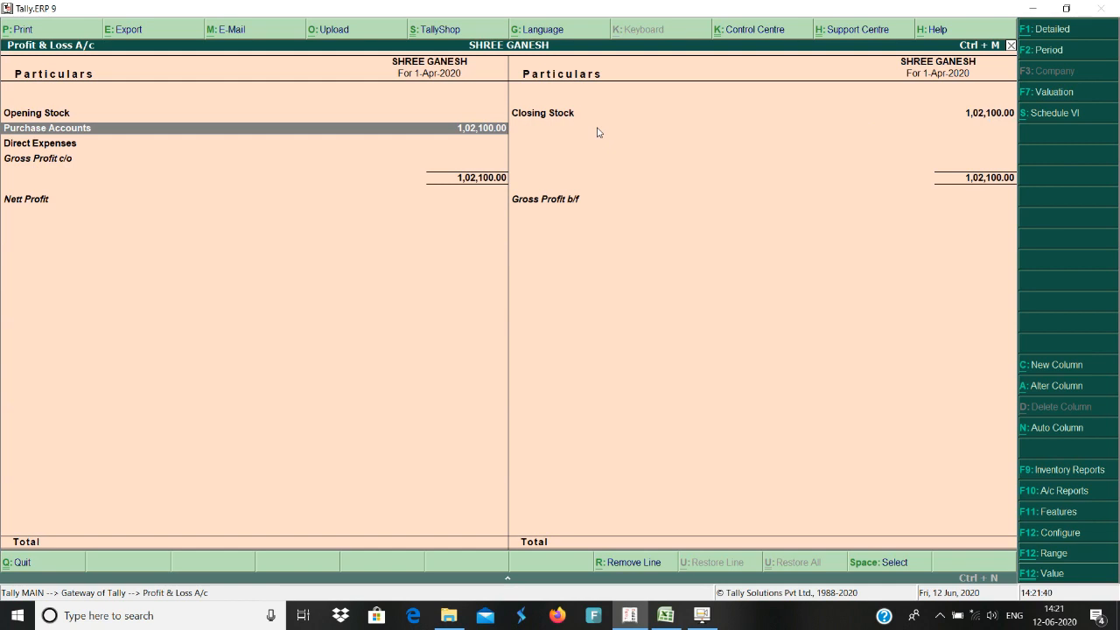
key(Return)
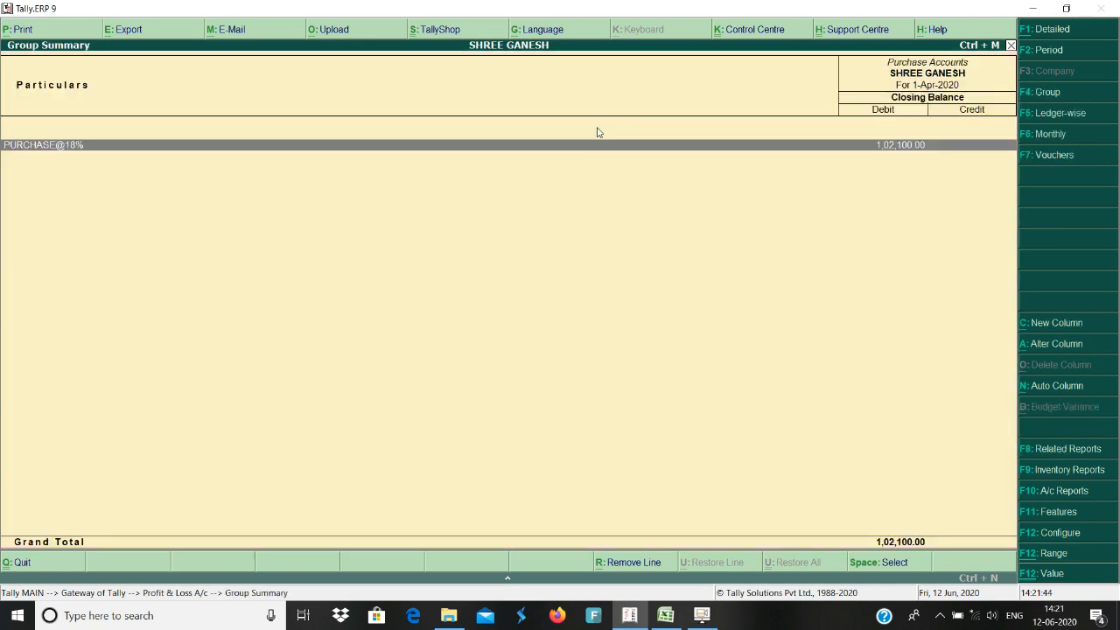
key(Escape)
key(Escape)
Examine the Balance Sheet's Current Liabilities breakdown, including Duties & Taxes and Sundry Creditors.
key(b)
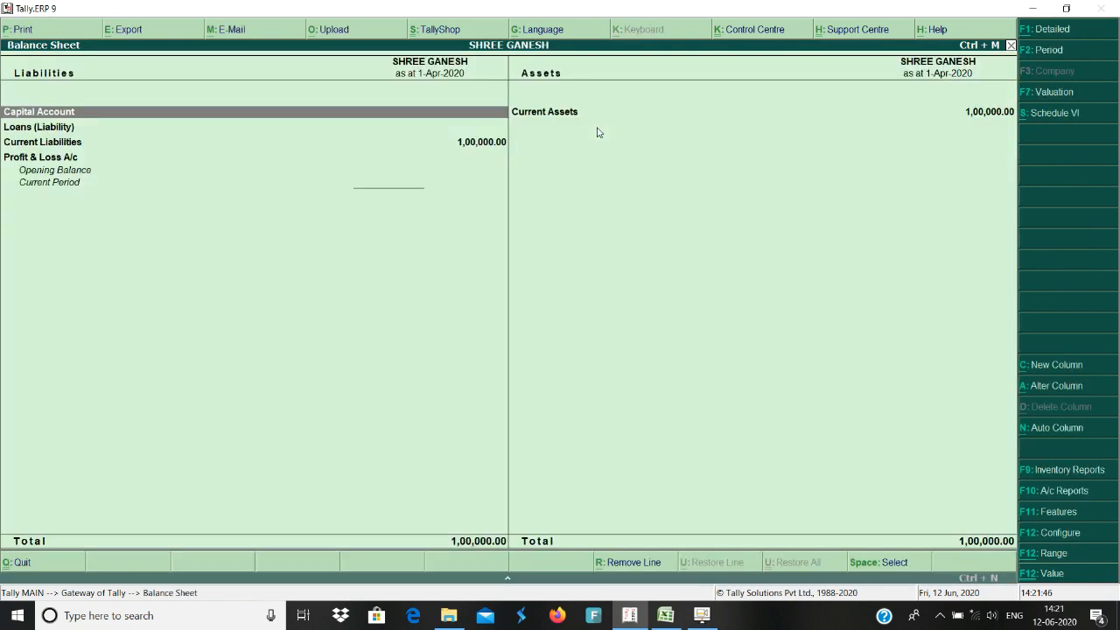
key(Down)
key(Down)
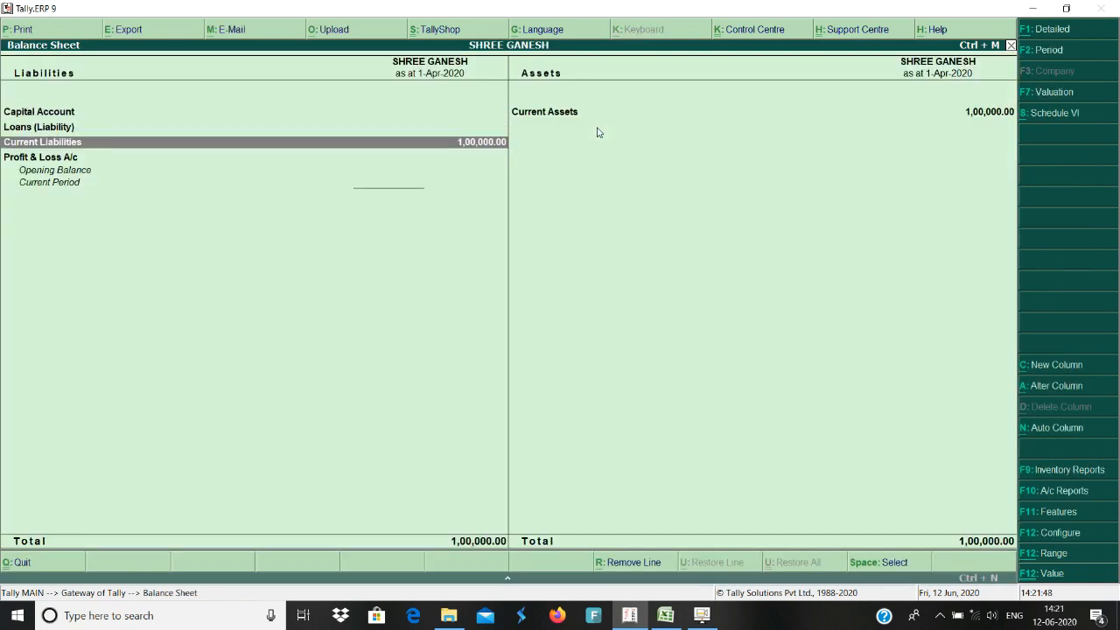
key(Return)
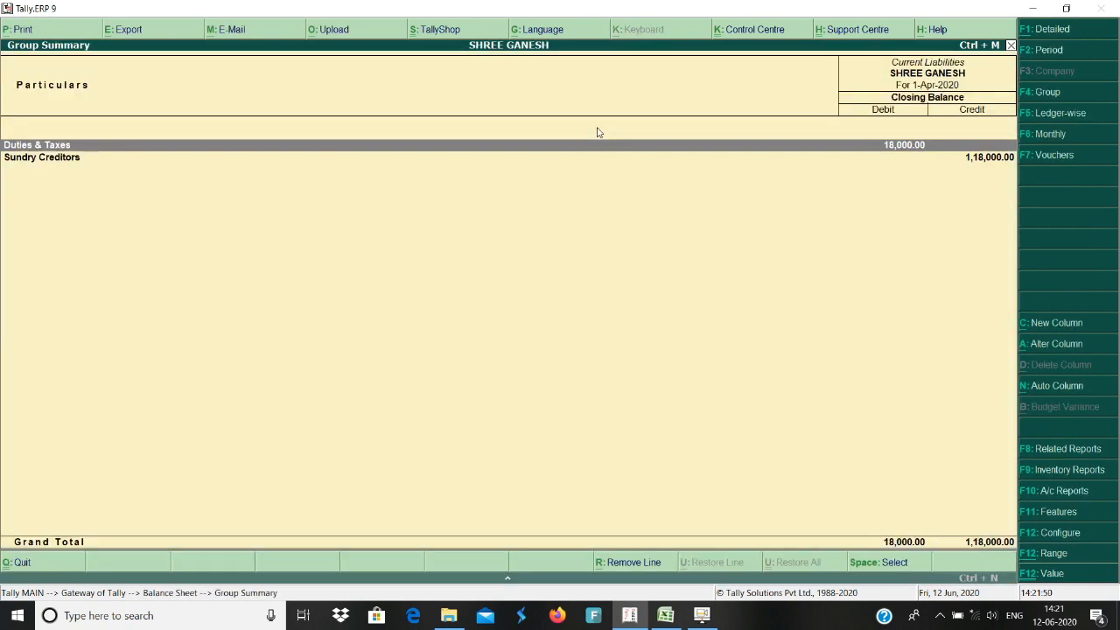
key(Down)
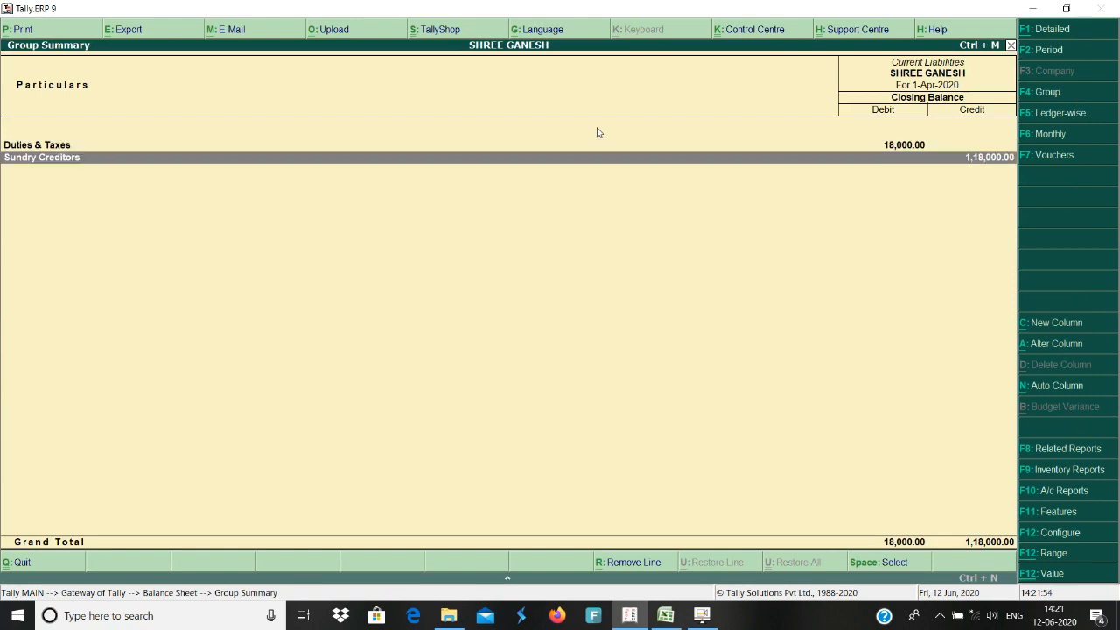
key(Escape)
key(Escape)
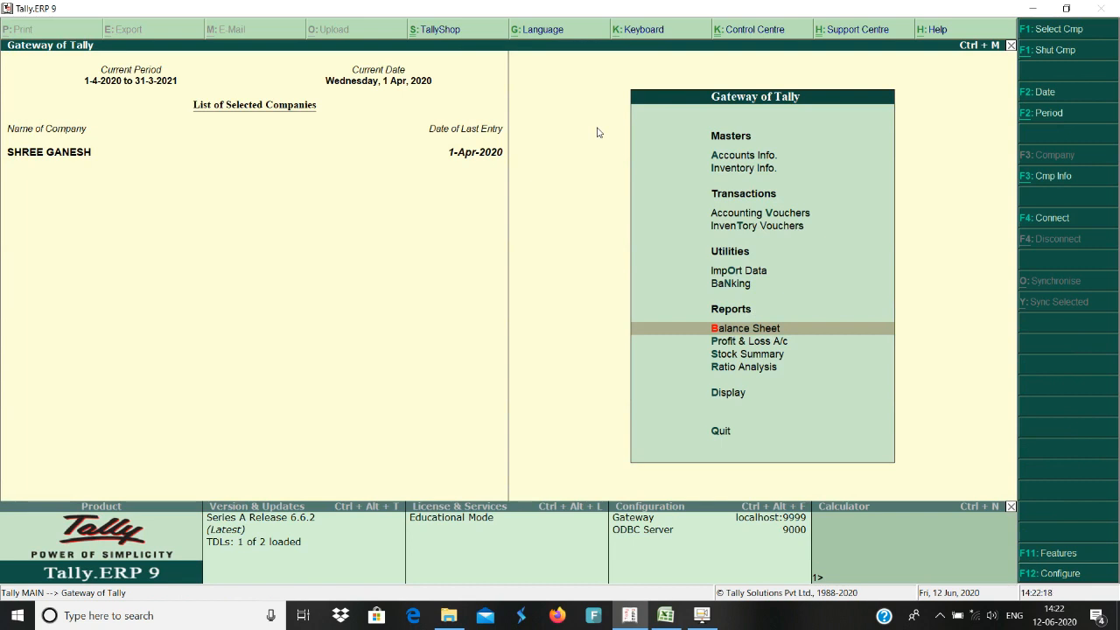
Start a second journal voucher with reference number 1 dated 1-Apr-2020.
key(v)
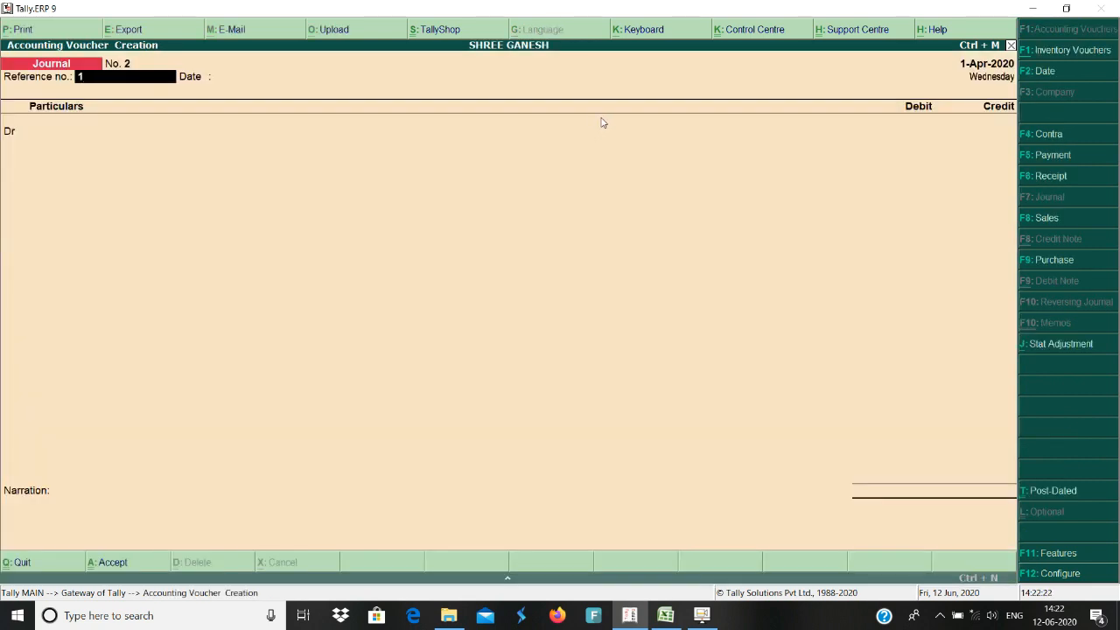
key(Return)
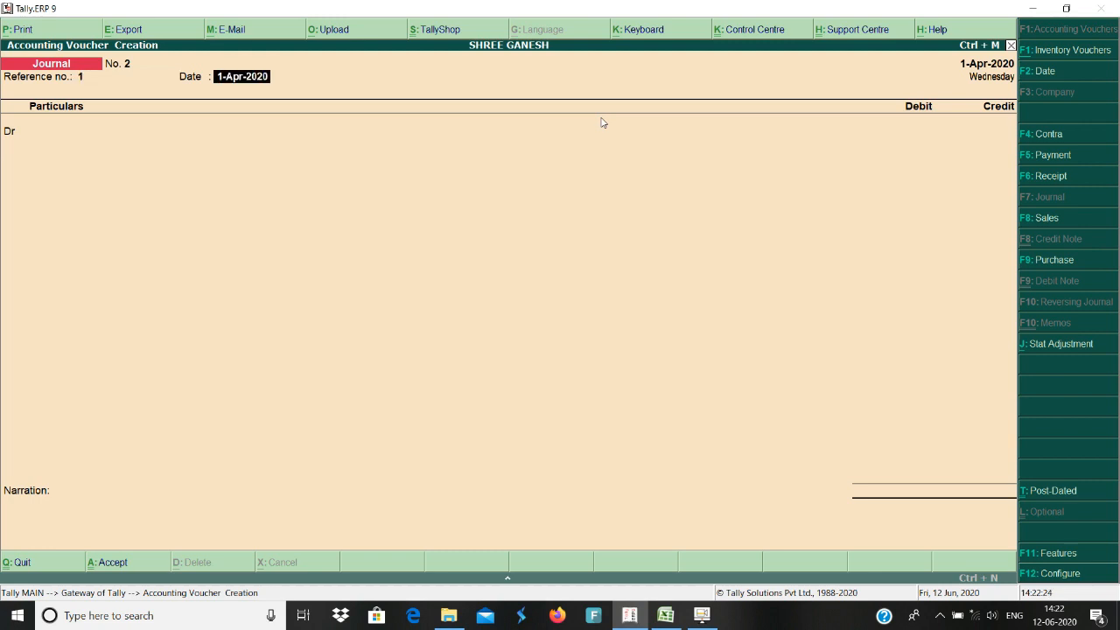
key(Return)
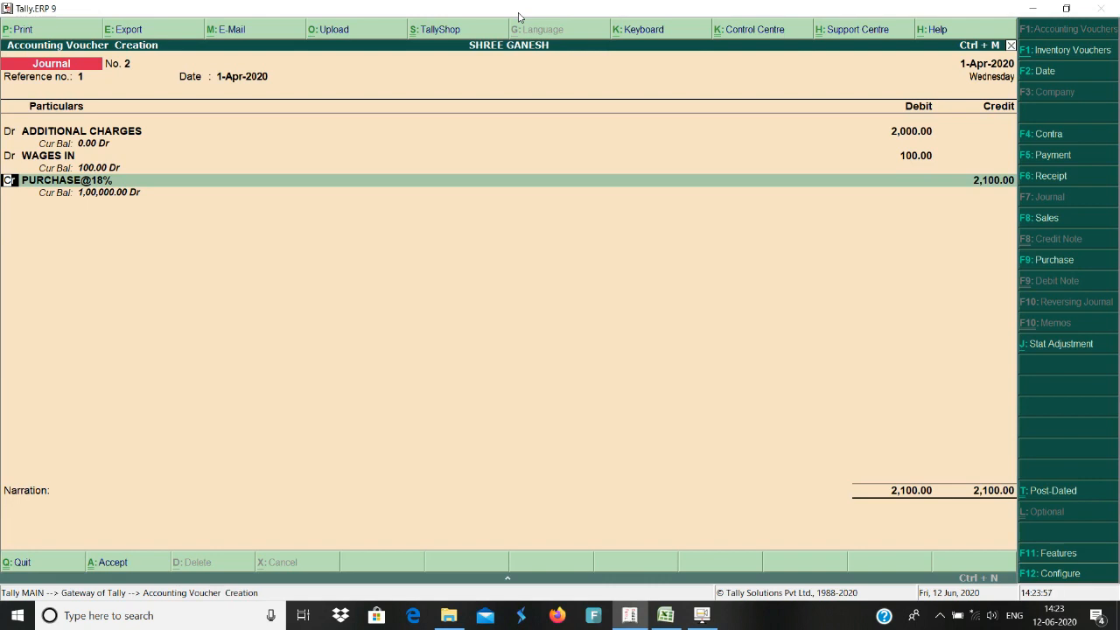
Accept the 2,100 credit to PURCHASE@18% without inventory allocations, save the journal and leave voucher entry.
key(Return)
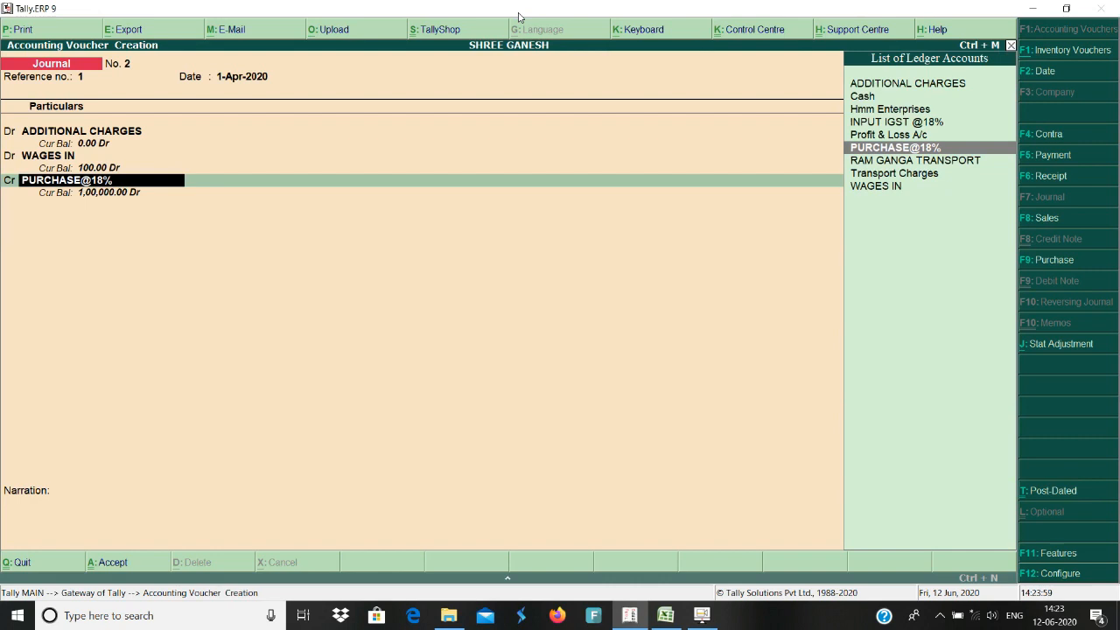
key(Return)
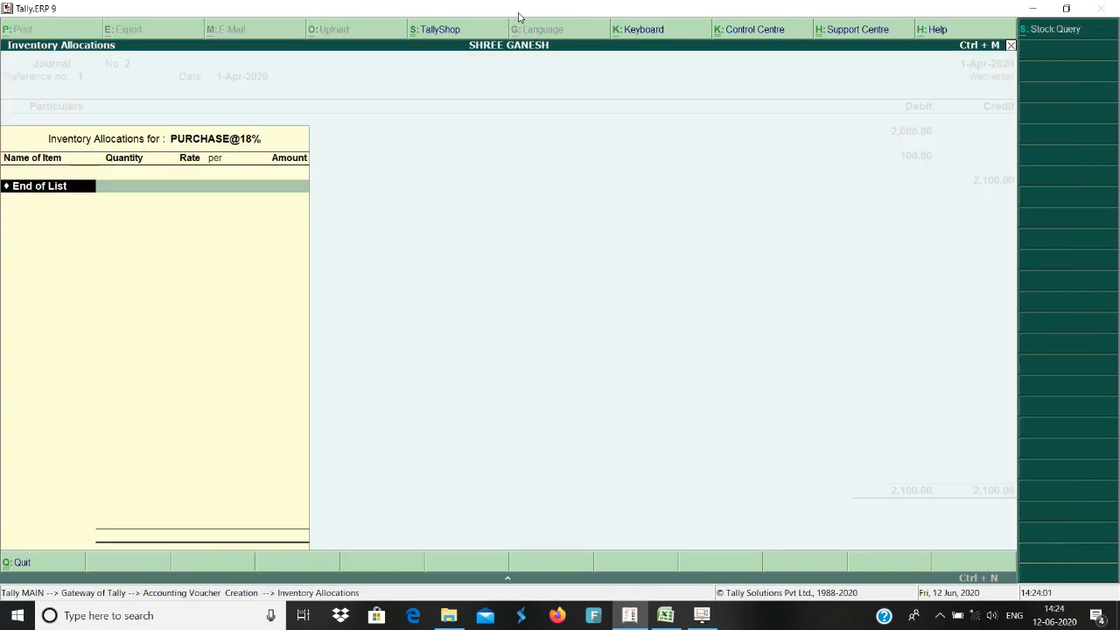
key(Return)
key(Return)
key(Return)
key(Return)
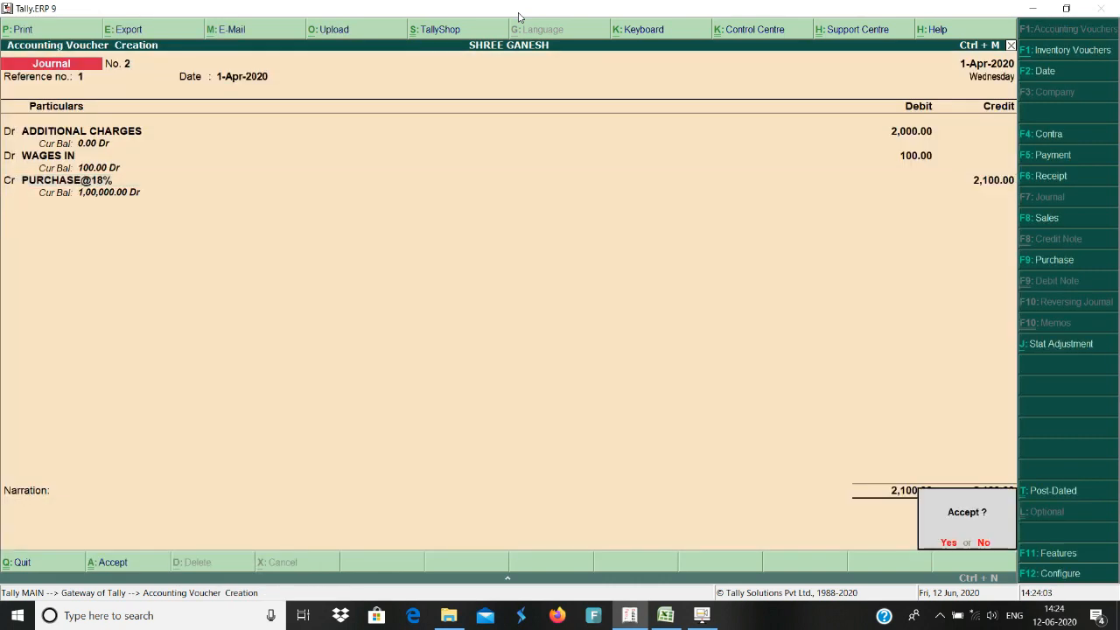
key(Return)
key(Escape)
key(Return)
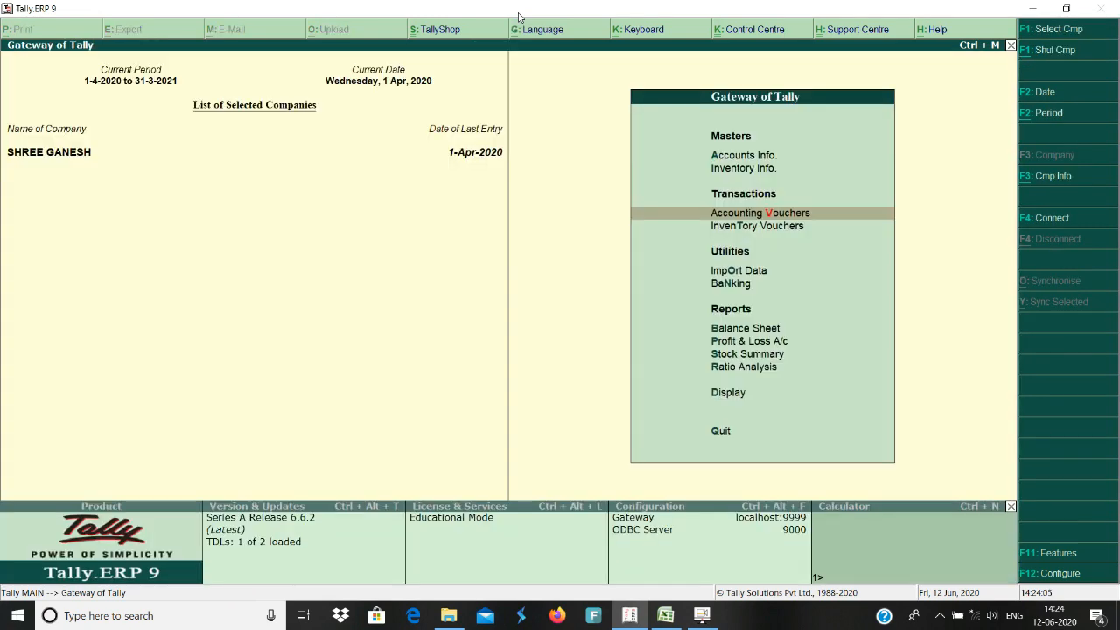
Review the Profit & Loss A/c and the Transport Charges and WAGES IN ledgers under Direct Expenses.
key(p)
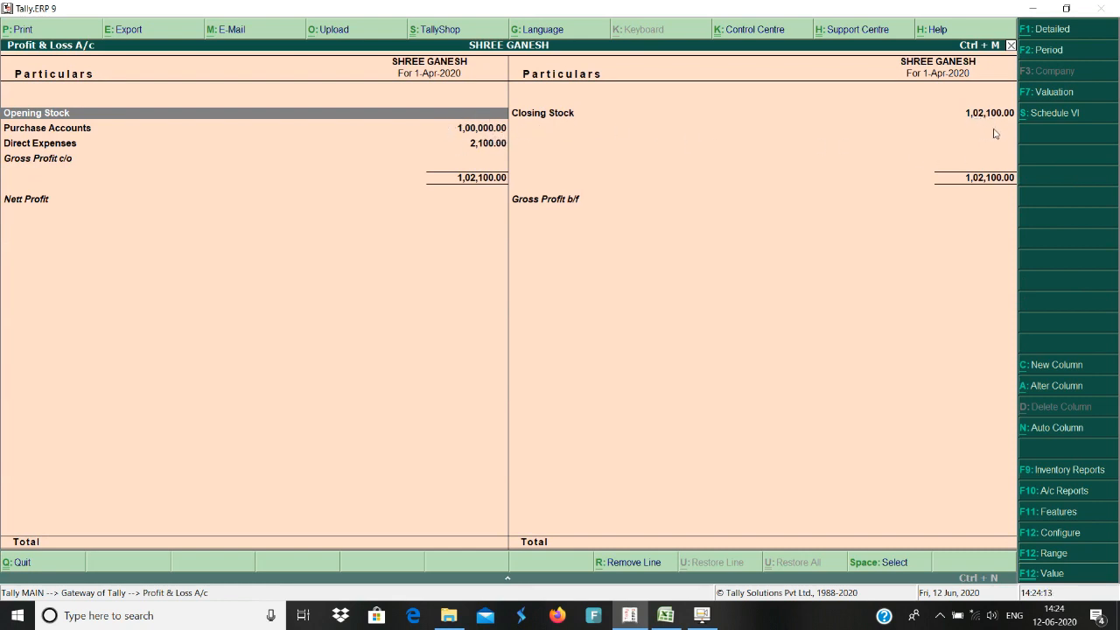
key(Down)
key(Down)
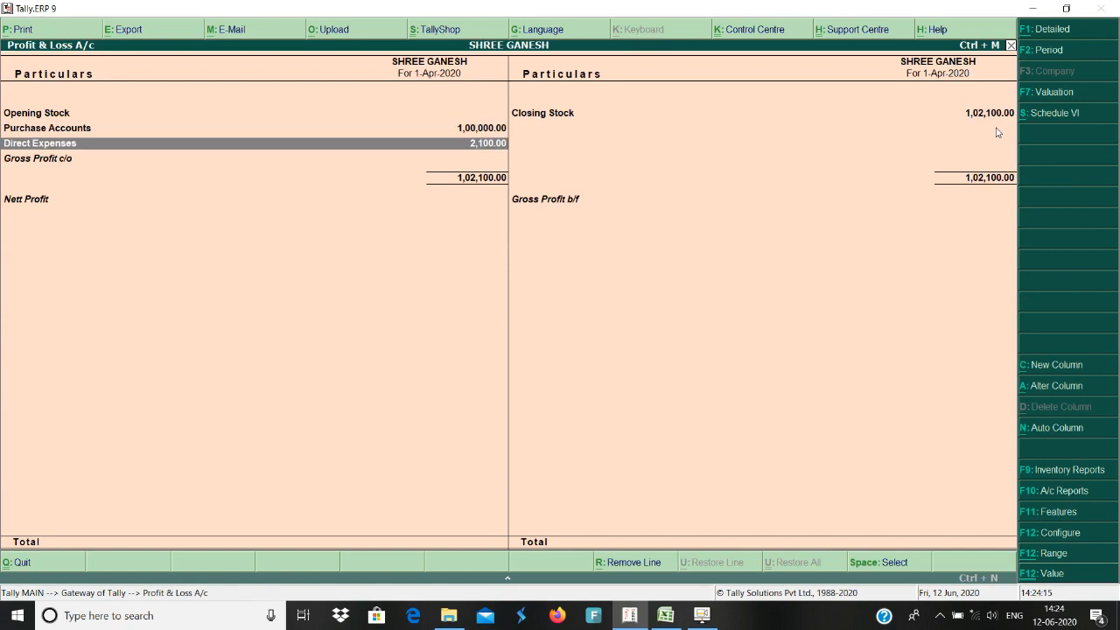
key(Return)
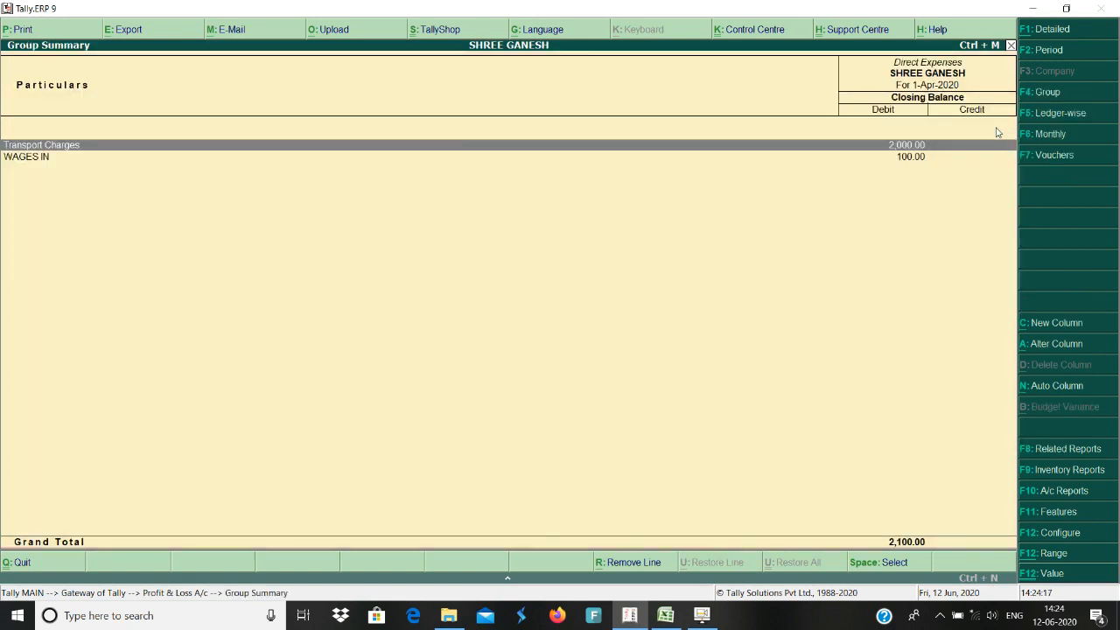
key(Down)
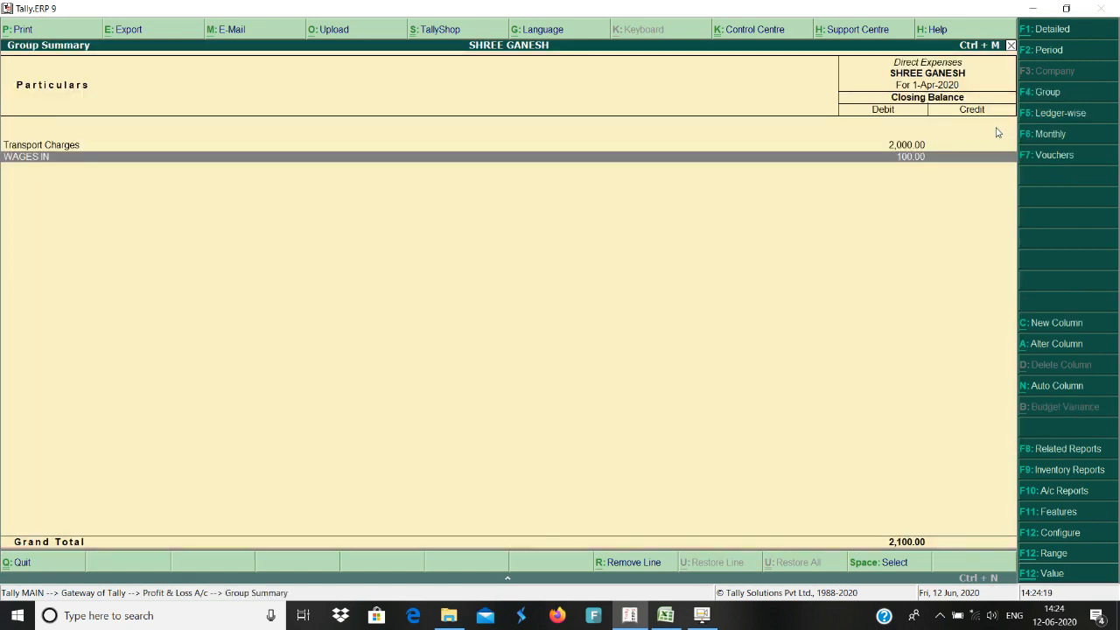
key(Escape)
key(Escape)
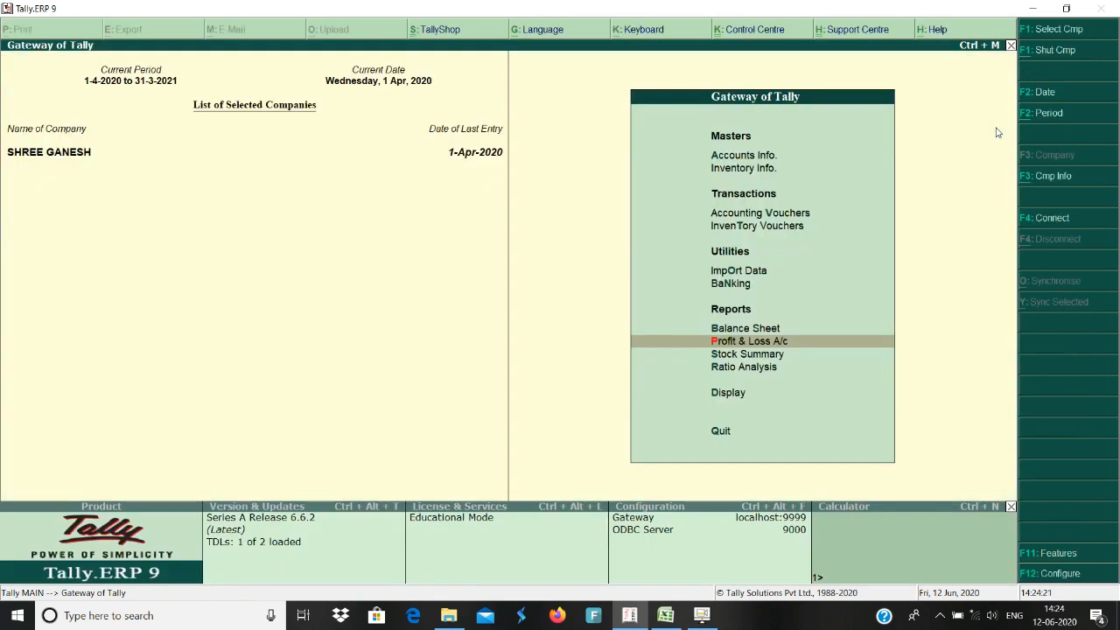
Inspect the Sundry Creditors balances under Current Liabilities in the Balance Sheet.
key(b)
key(Down)
key(Down)
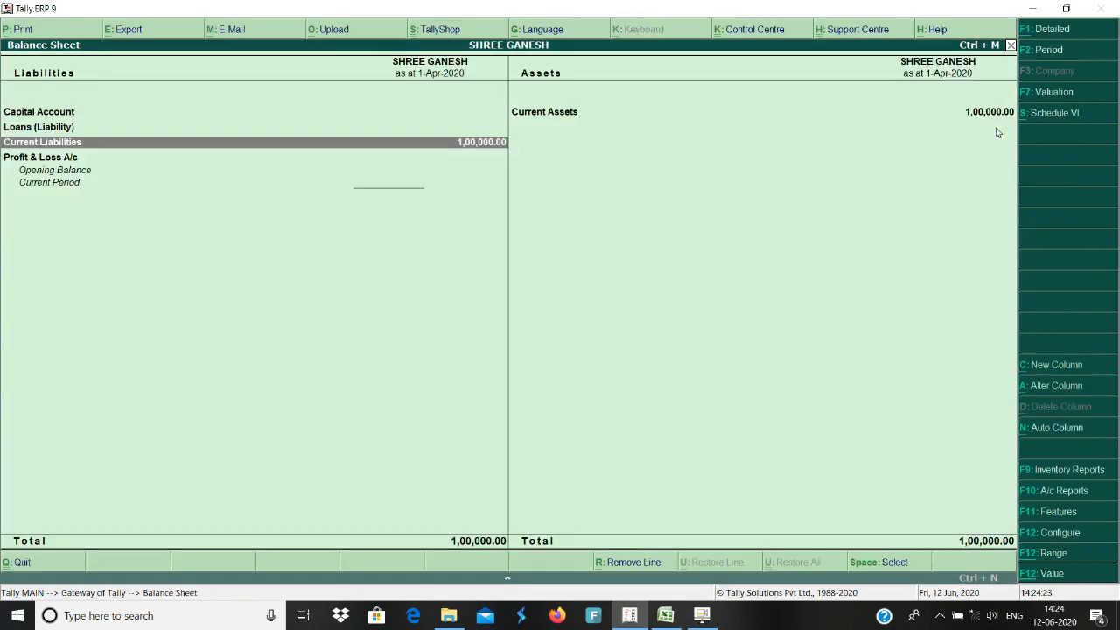
key(Return)
key(Down)
key(Return)
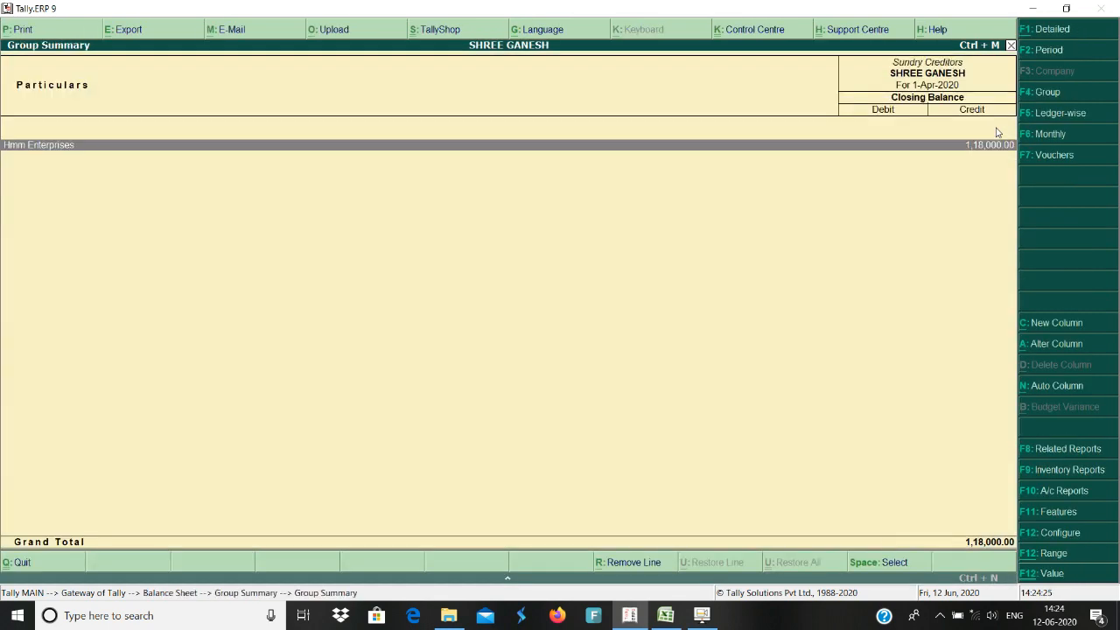
key(Escape)
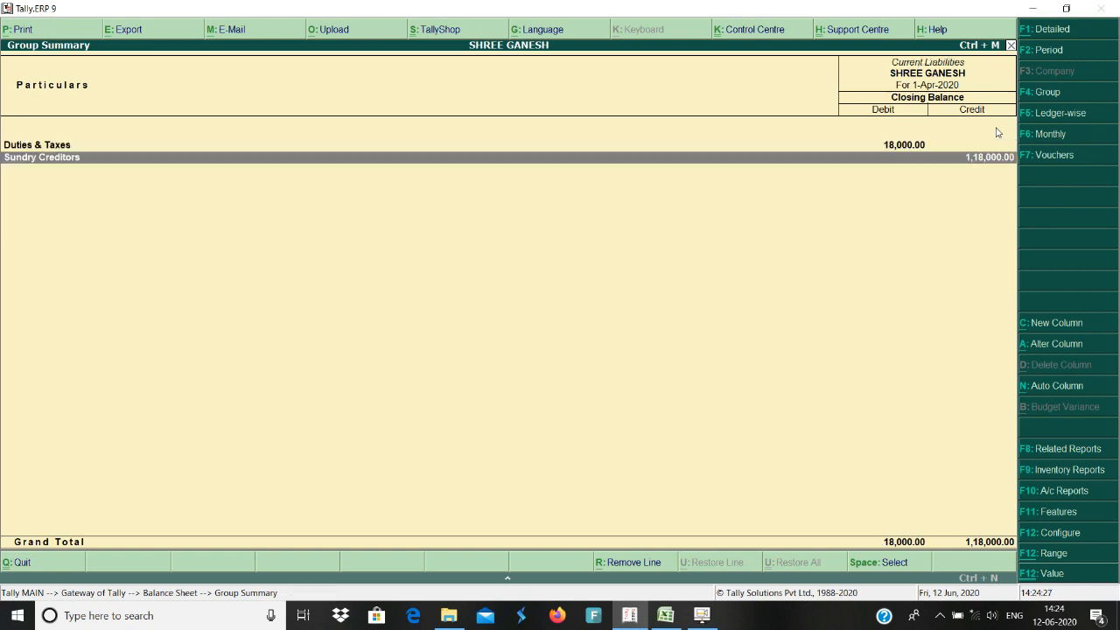
key(Escape)
key(Escape)
Open the GSTR-2 report from the statutory GST reports.
key(d)
key(Down)
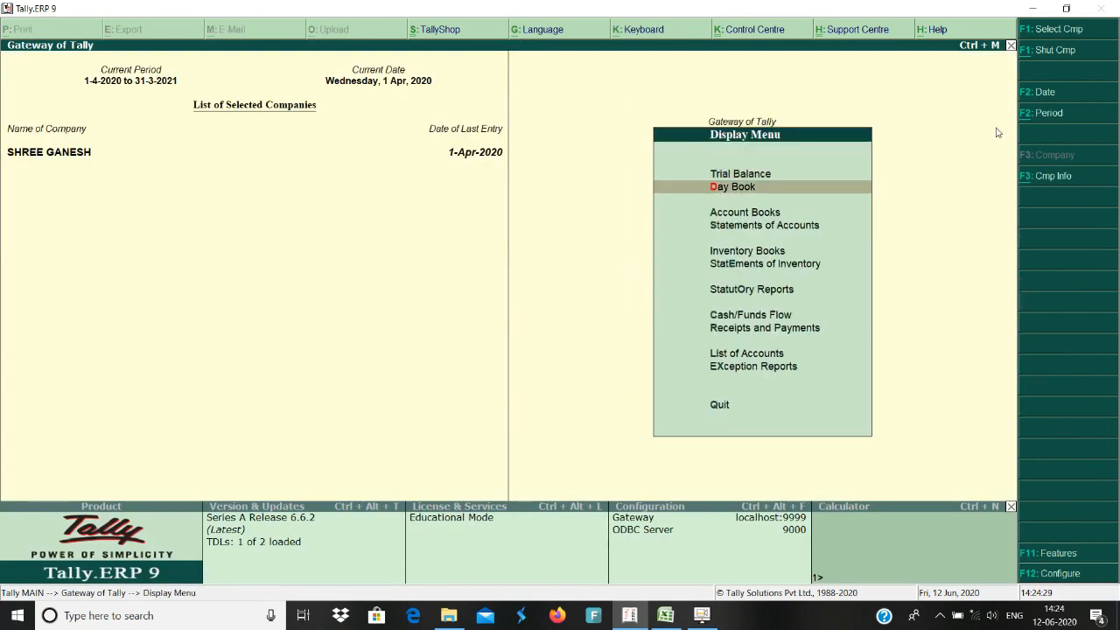
key(Down)
key(Down)
key(Down)
key(Down)
key(Return)
key(Return)
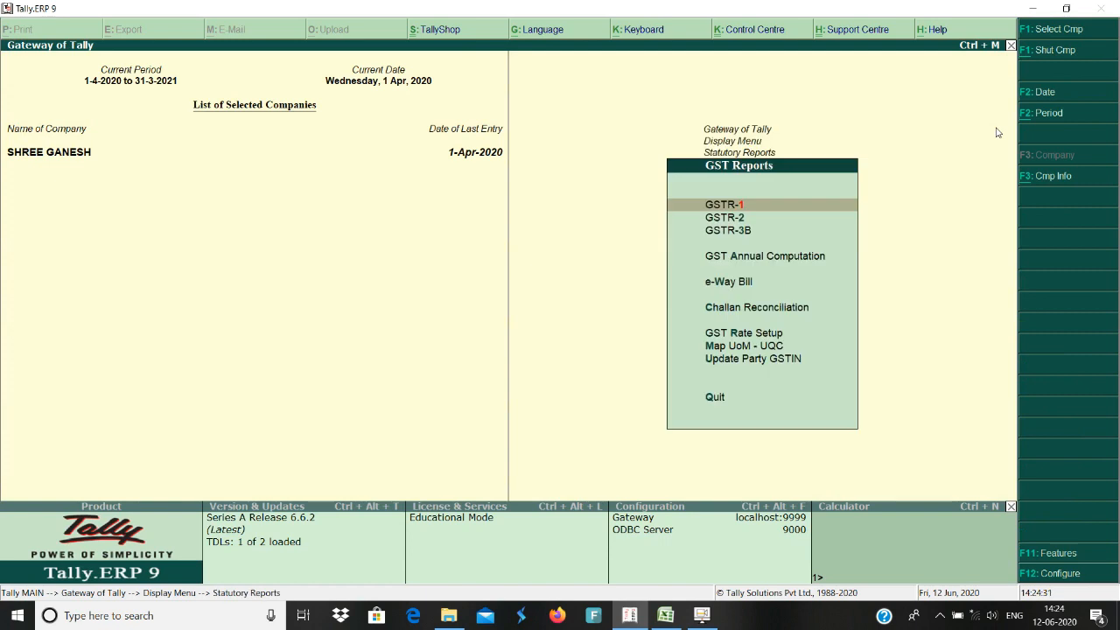
key(Down)
key(Return)
Look through the GSTR-2 summary and open the voucher register for B2BUR Invoices - 4B.
key(Down)
key(Down)
key(Down)
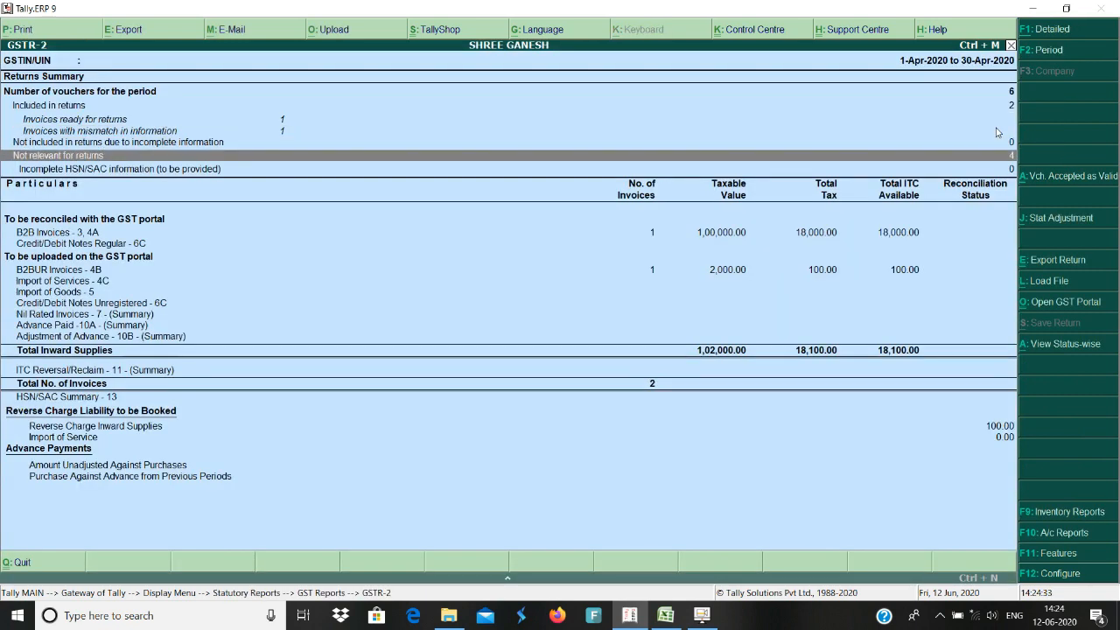
key(Down)
key(Down)
key(Down)
key(Down)
key(Up)
key(Up)
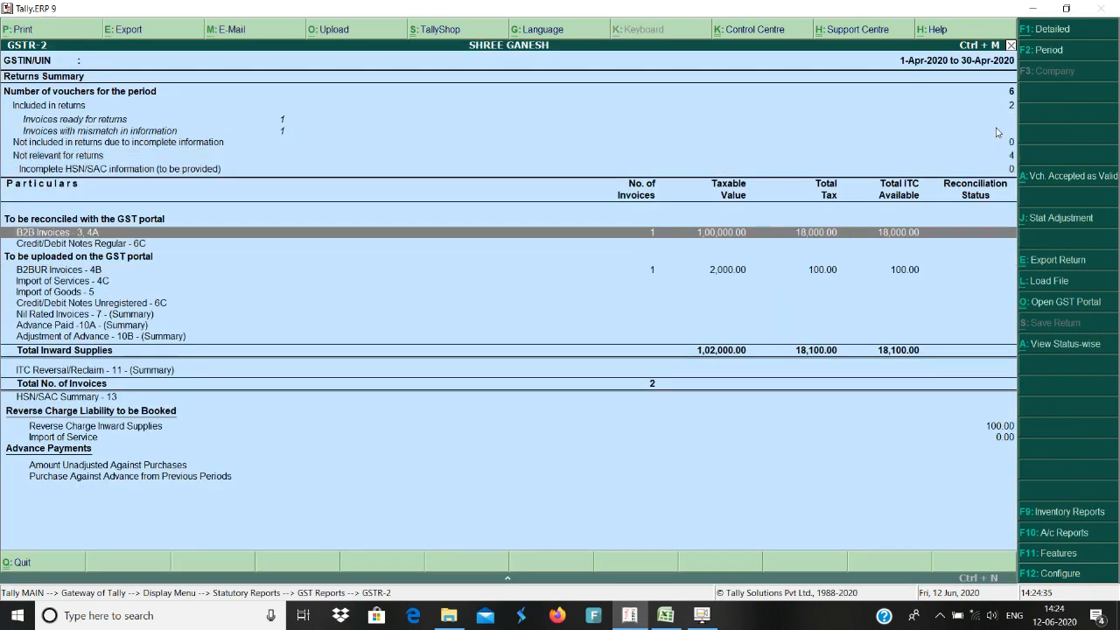
key(Down)
key(Down)
key(Down)
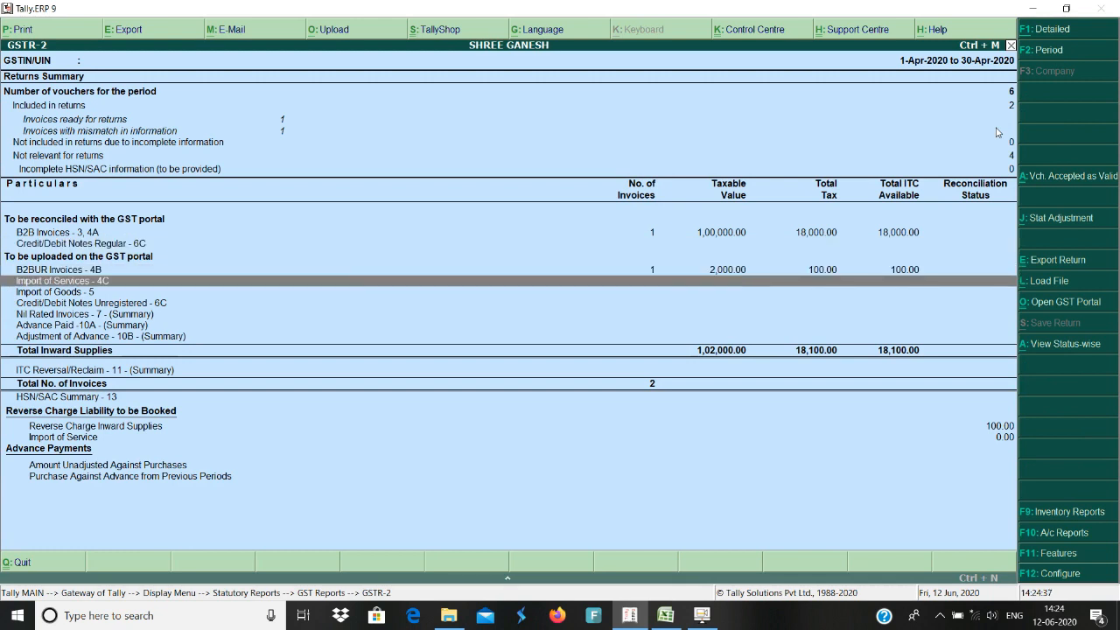
key(Up)
key(Return)
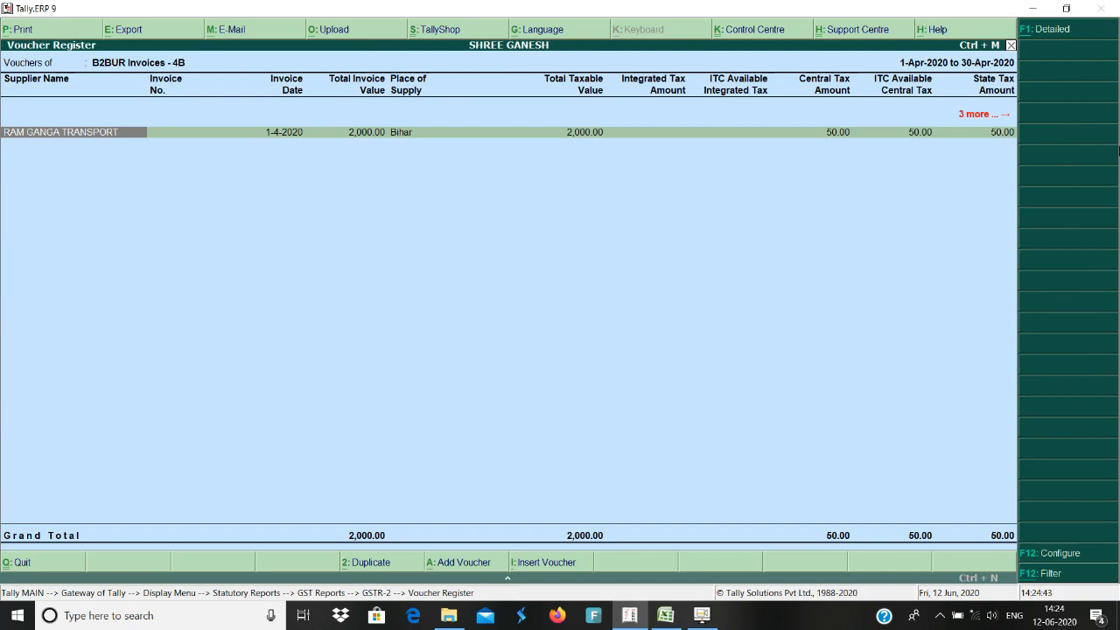
Close the B2BUR Invoices - 4B voucher register and leave the GSTR-2 report.
key(Escape)
key(Escape)
key(Escape)
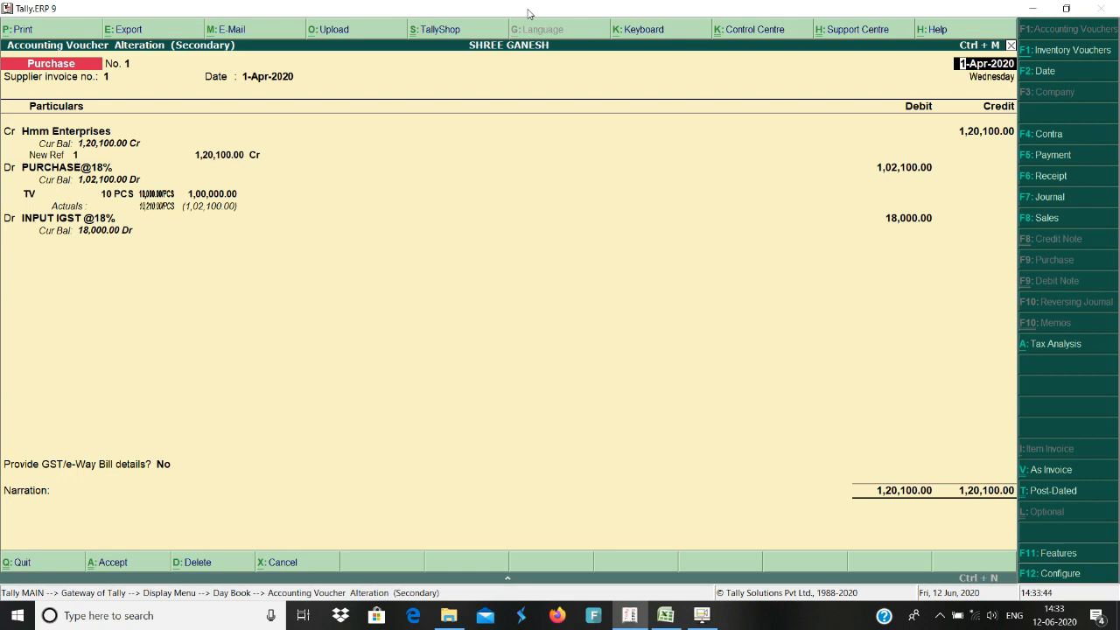
Review the purchase voucher's supplier invoice details and the Hmm Enterprises credit entry.
key(Return)
key(Return)
key(Return)
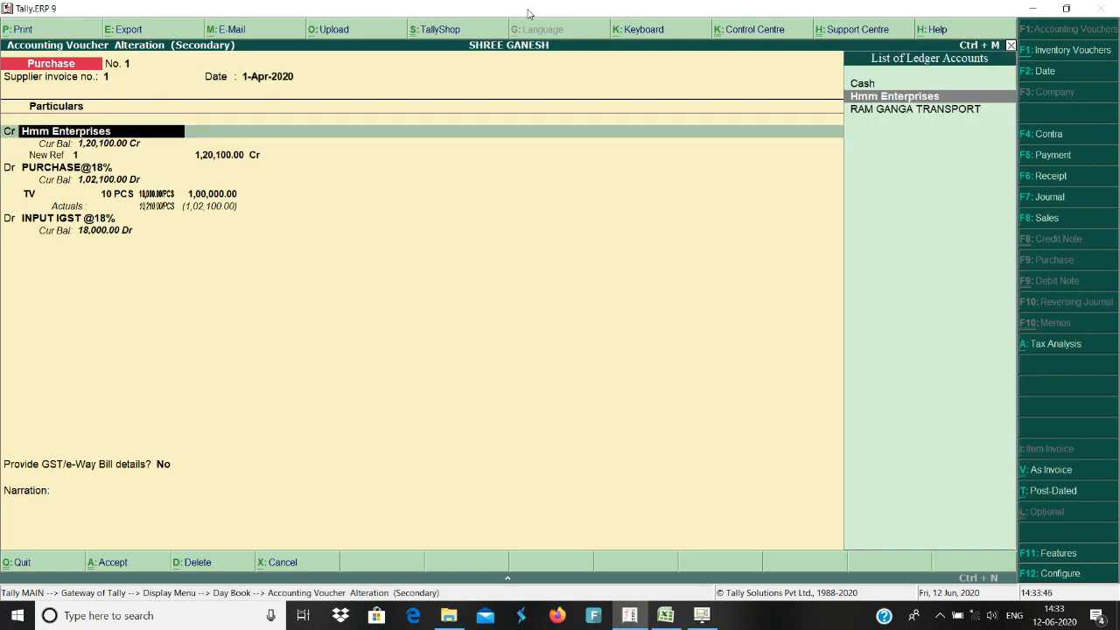
key(Return)
key(Return)
key(Return)
key(Return)
key(Return)
key(Return)
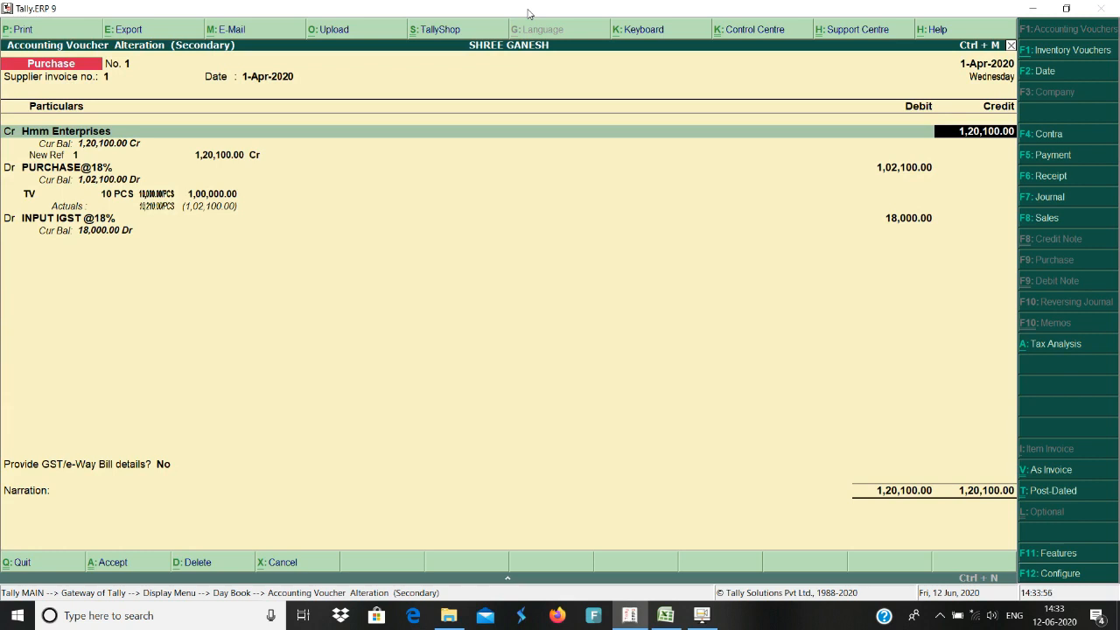
Check the bill-wise New Ref details of Hmm Enterprises, going over the adjustment method, reference and amount twice.
key(Return)
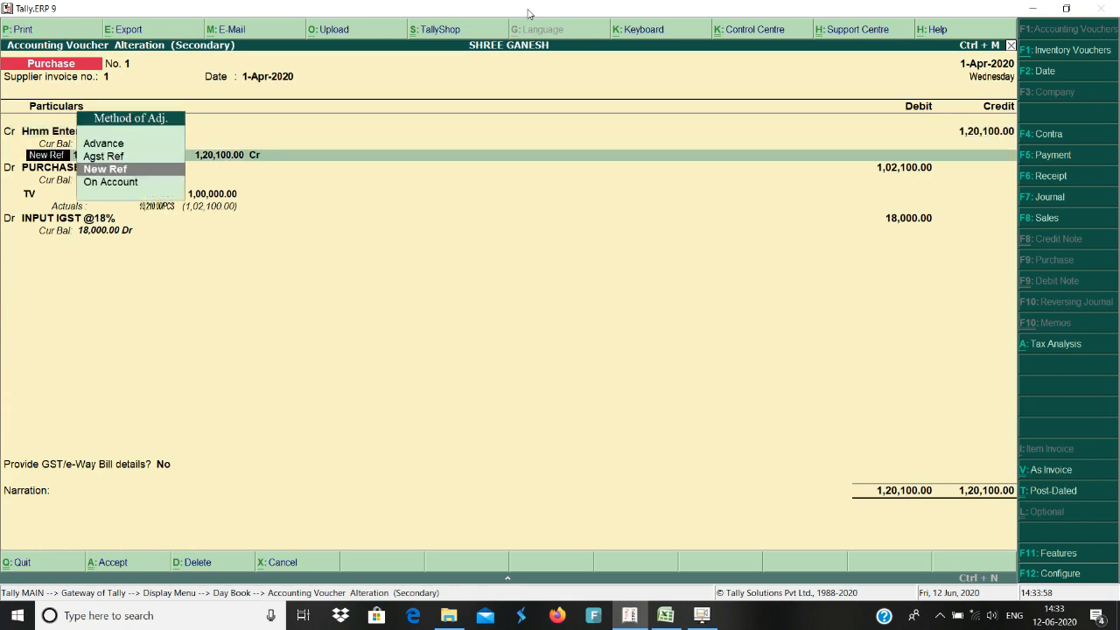
key(Return)
key(Return)
key(Return)
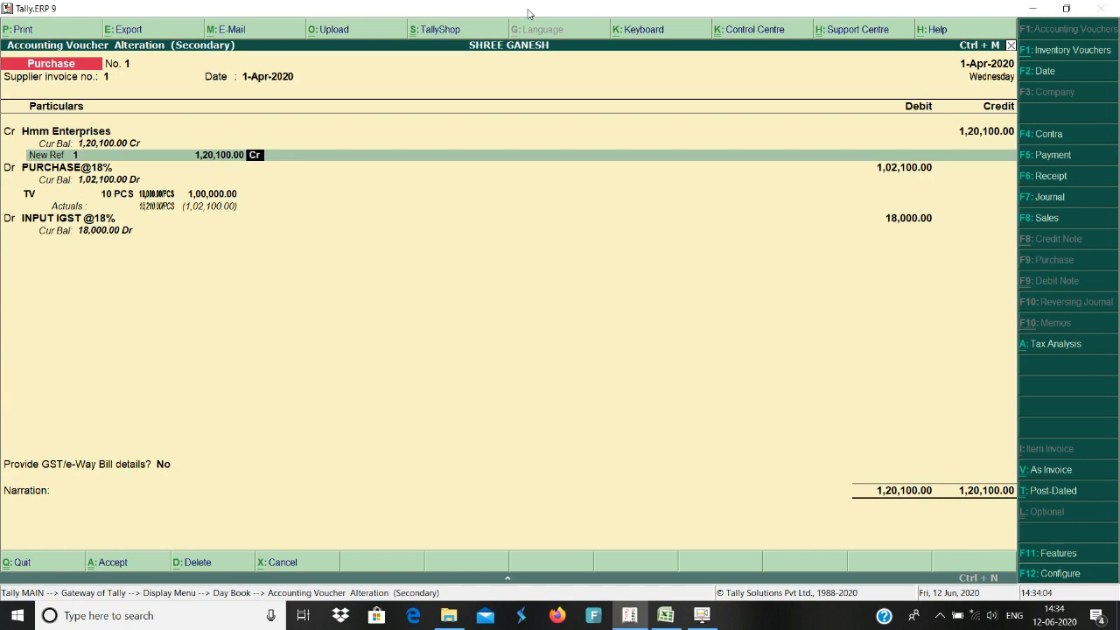
key(BackSpace)
key(BackSpace)
key(BackSpace)
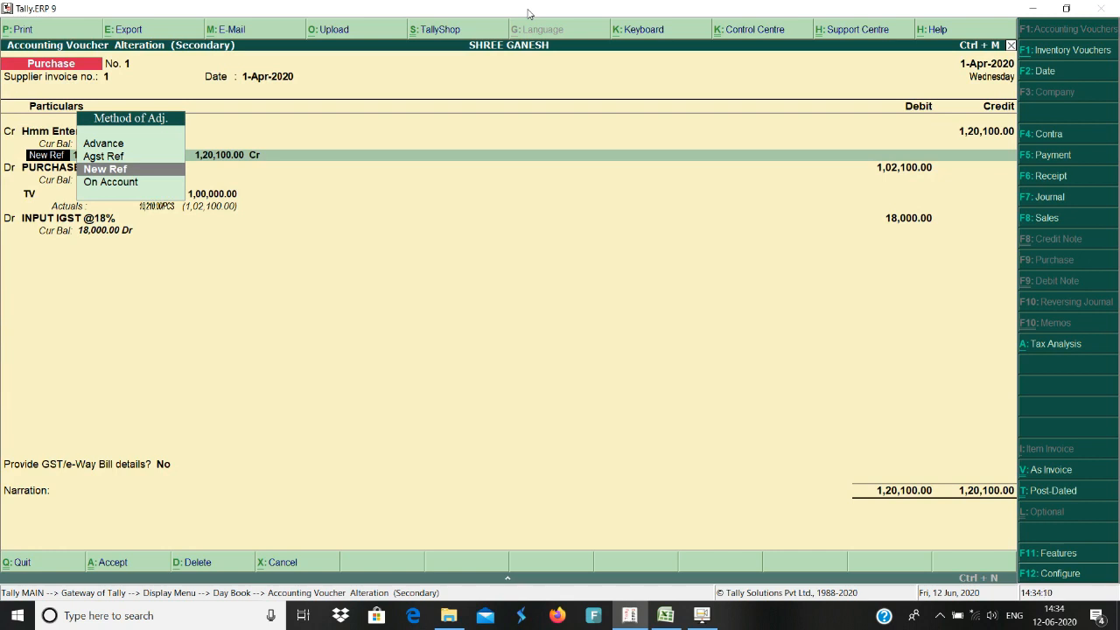
key(Return)
key(Return)
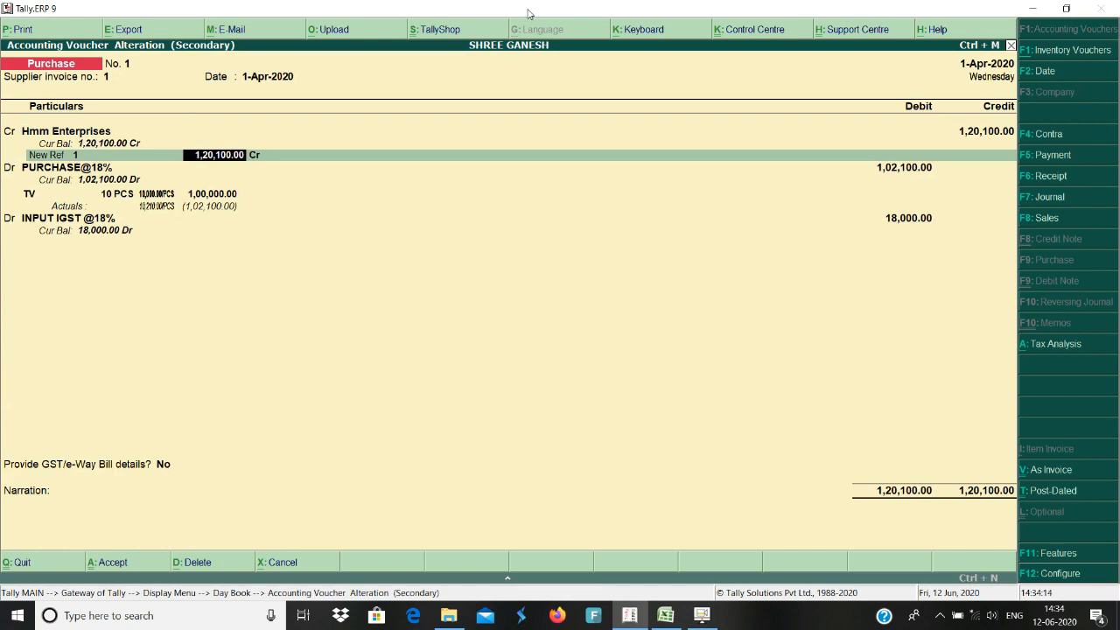
key(Return)
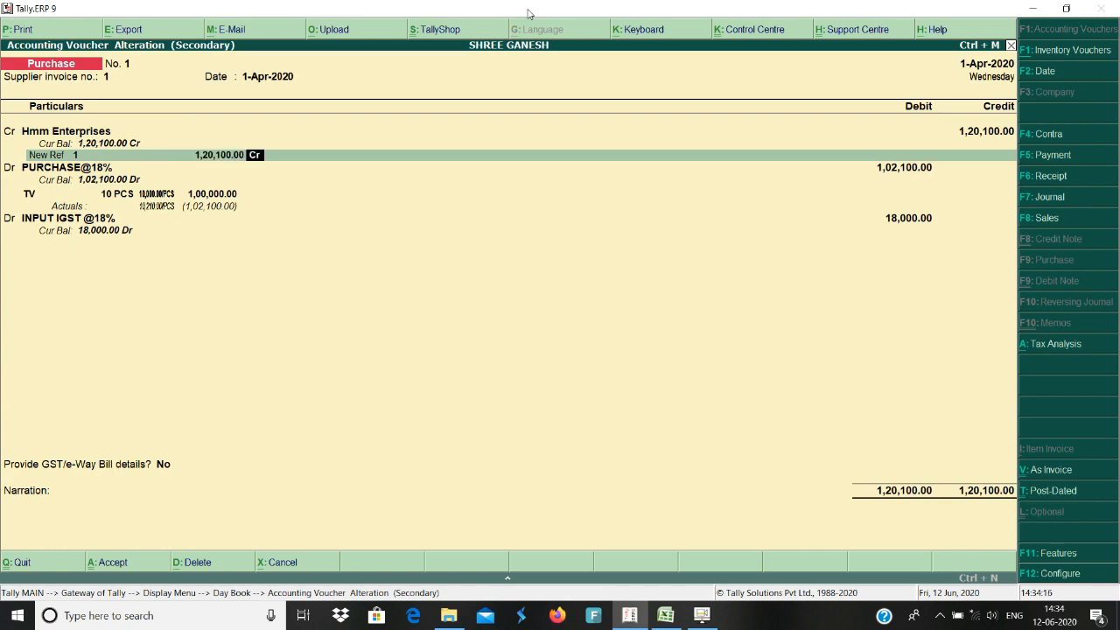
key(Return)
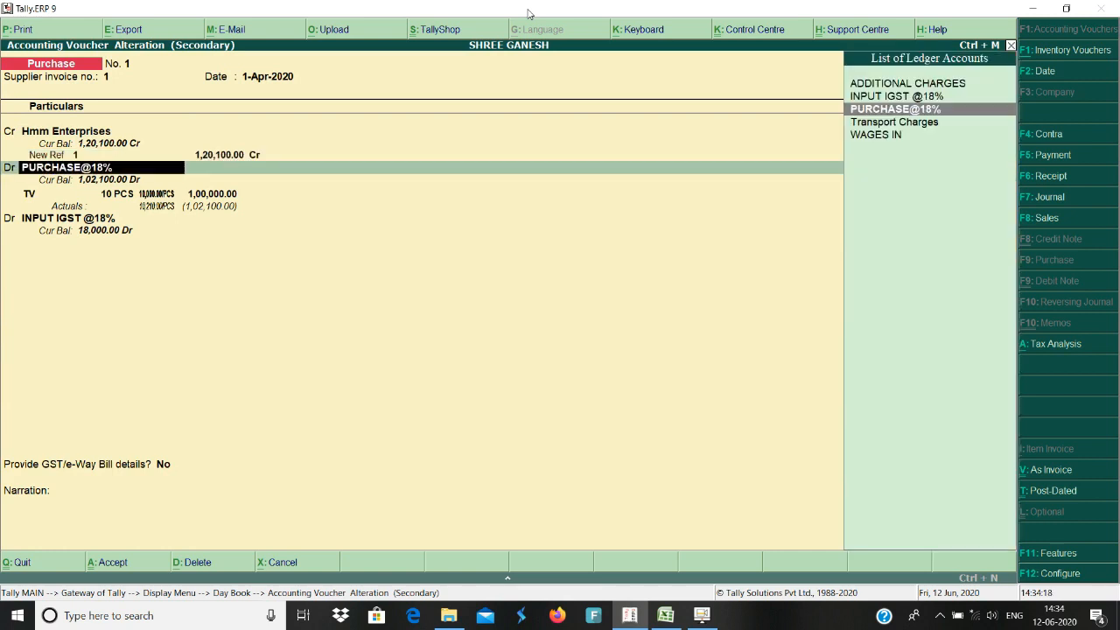
Review the TV item under PURCHASE@18% and its additional cost details for WAGES IN and ADDITIONAL CHARGES.
key(Return)
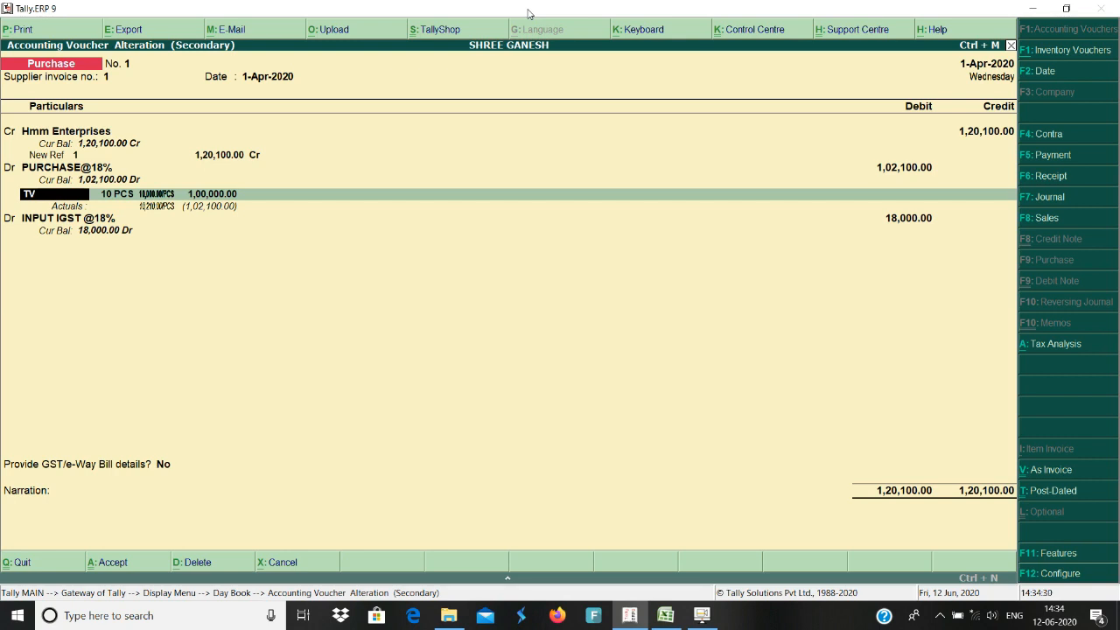
key(Return)
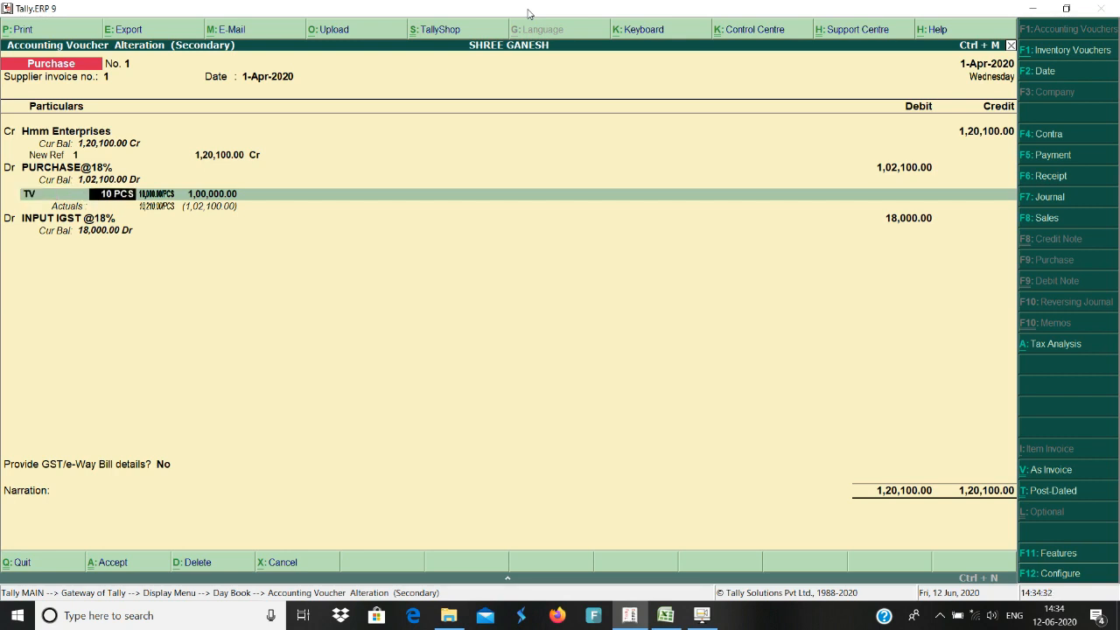
key(Return)
key(Return)
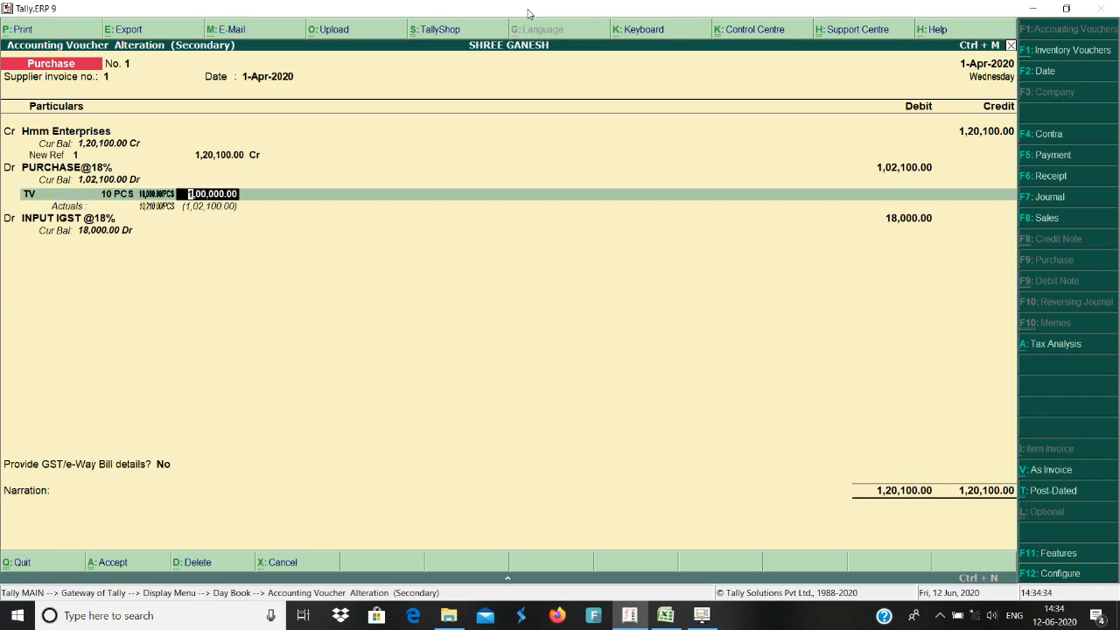
key(Return)
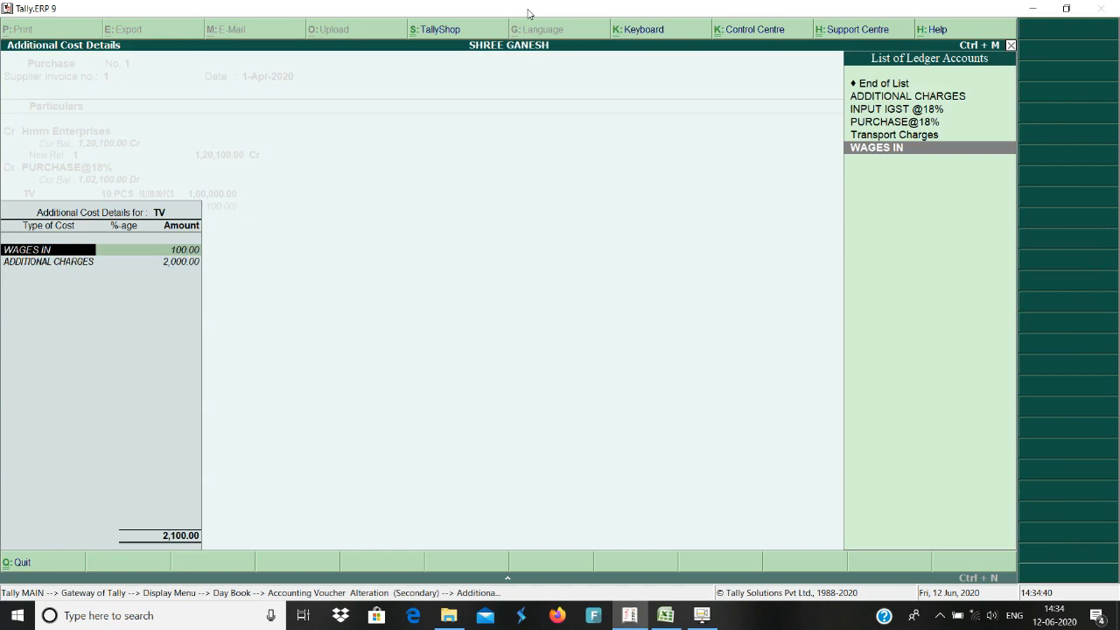
key(Return)
key(Return)
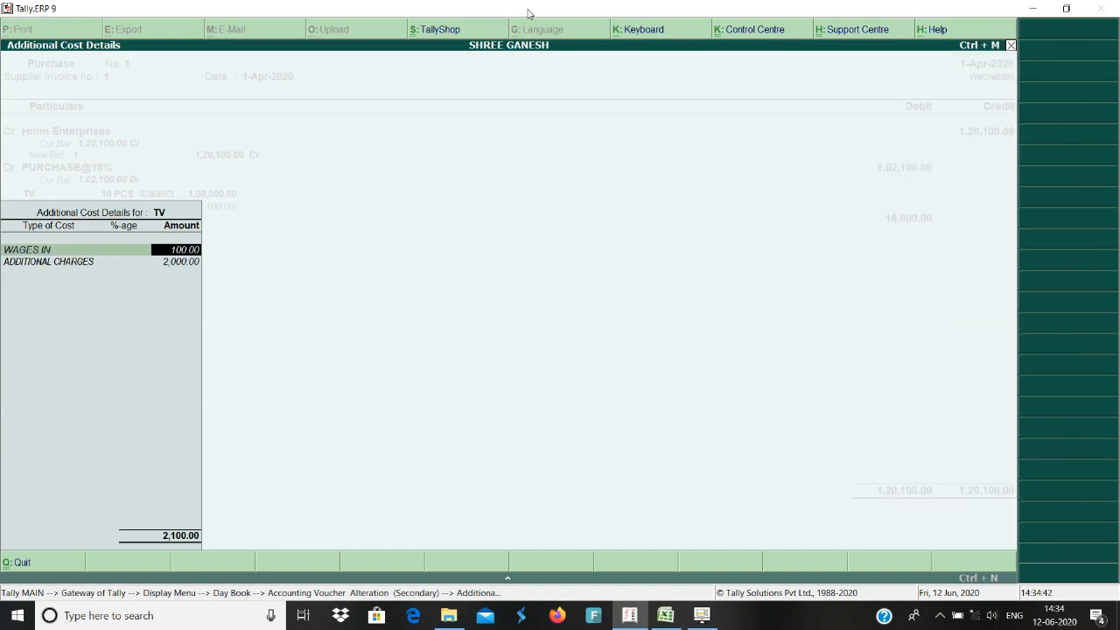
key(Return)
key(Return)
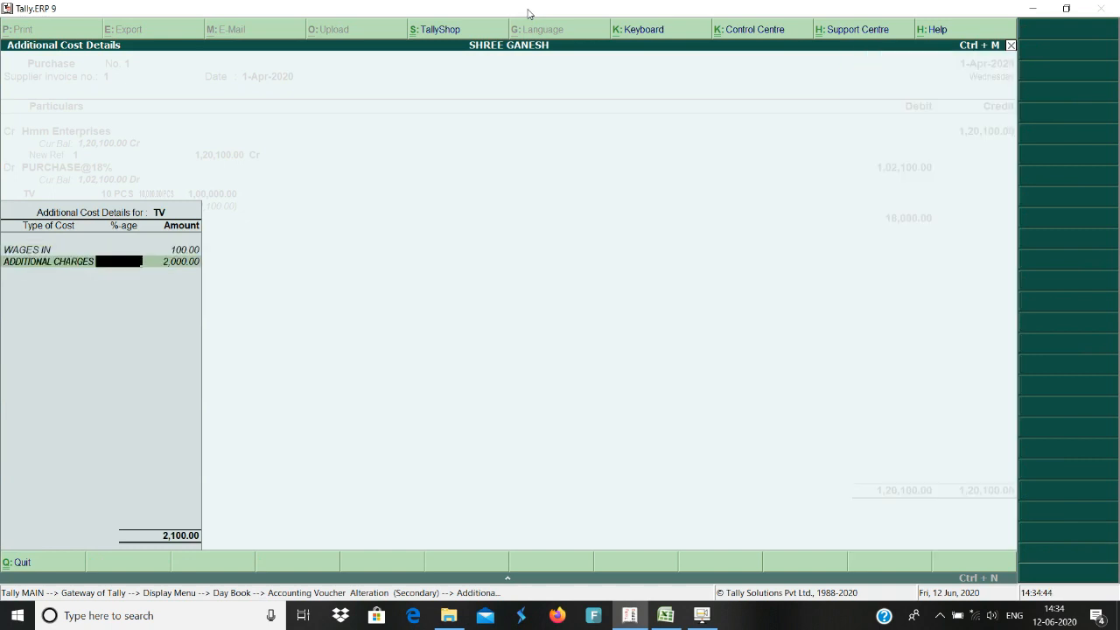
key(Return)
key(Return)
key(Return)
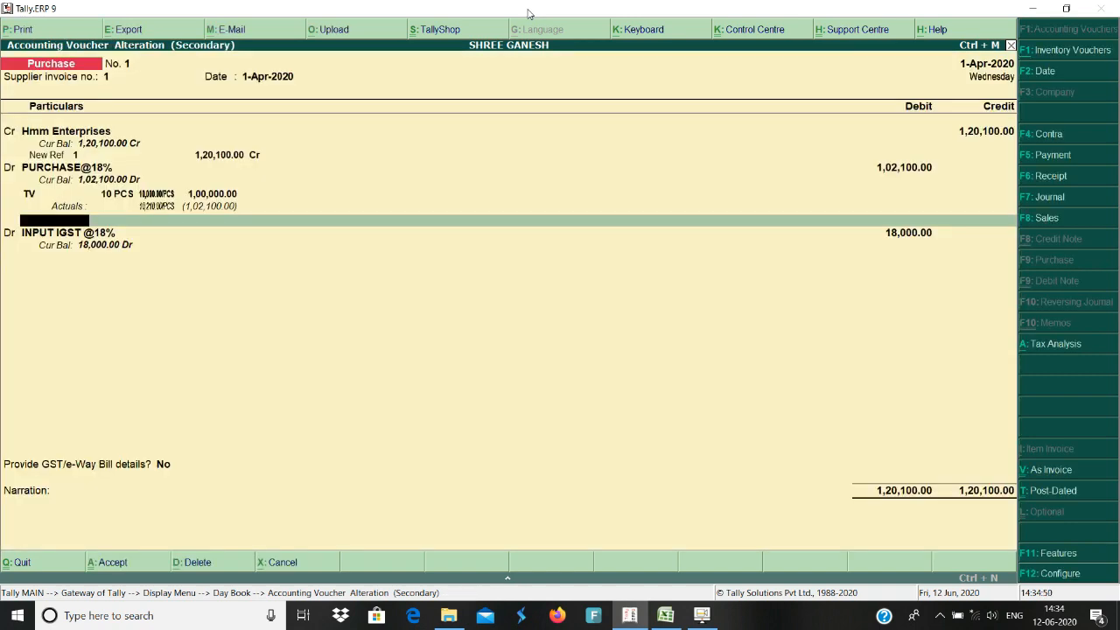
key(Return)
key(Return)
key(Return)
key(Return)
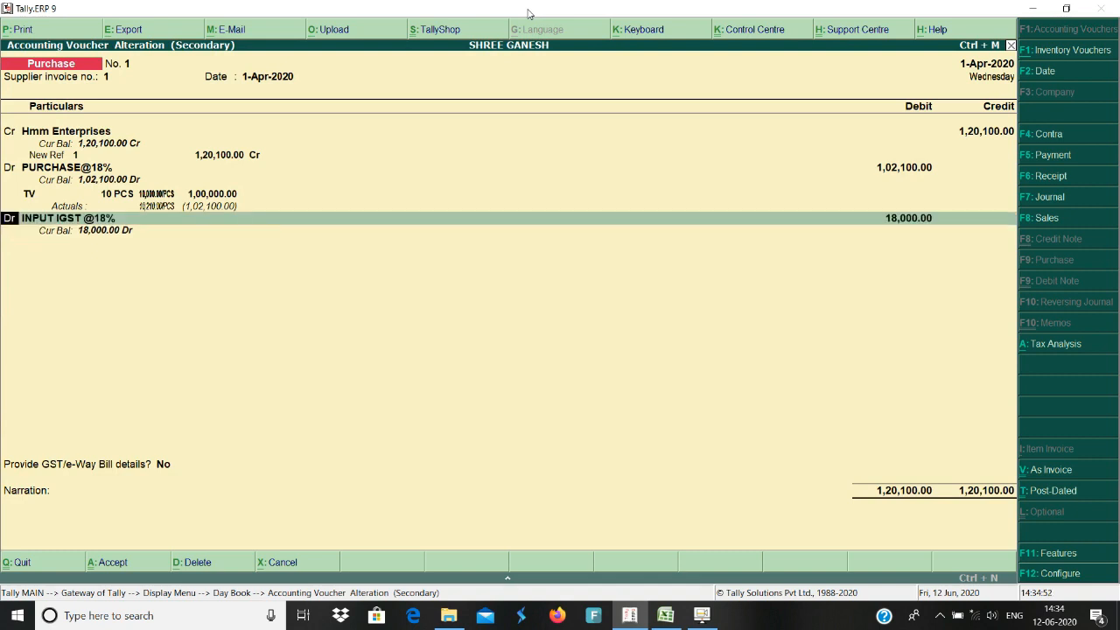
key(Return)
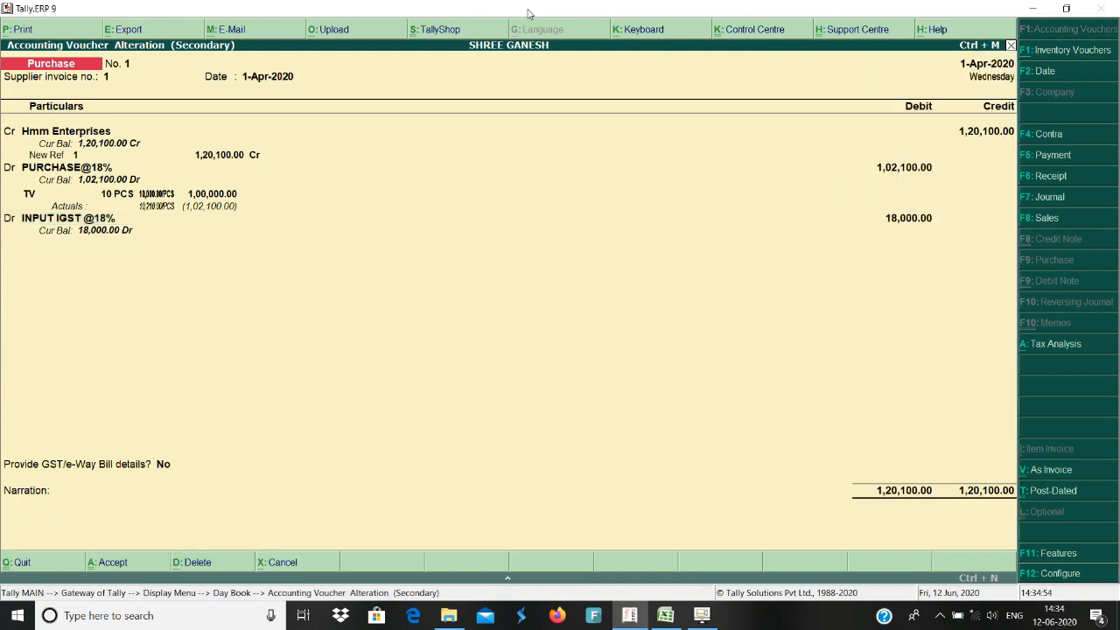
key(Return)
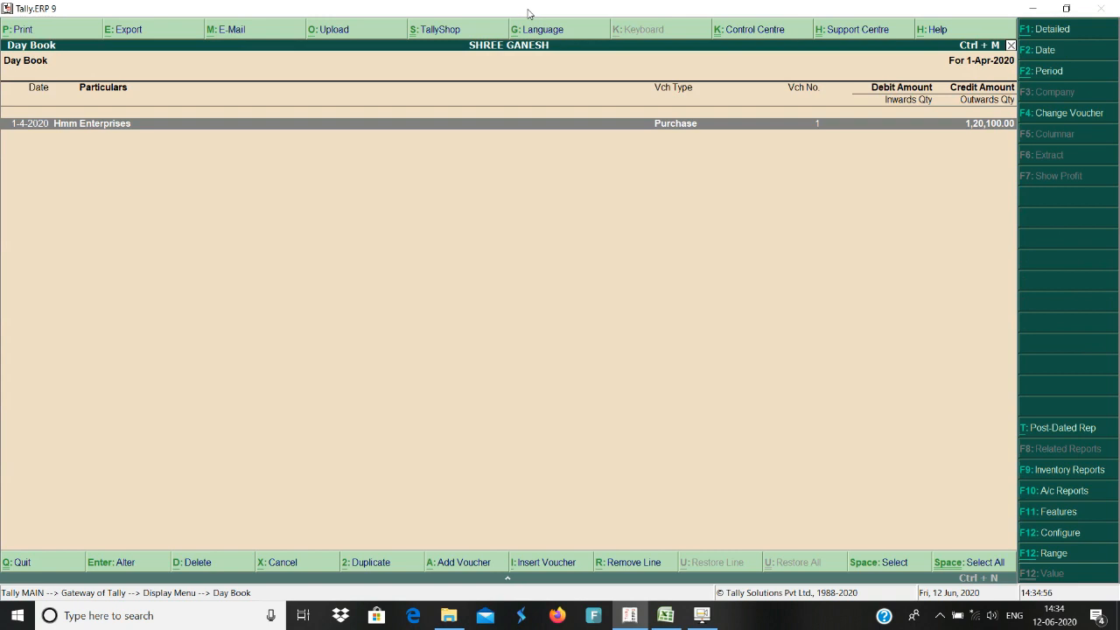